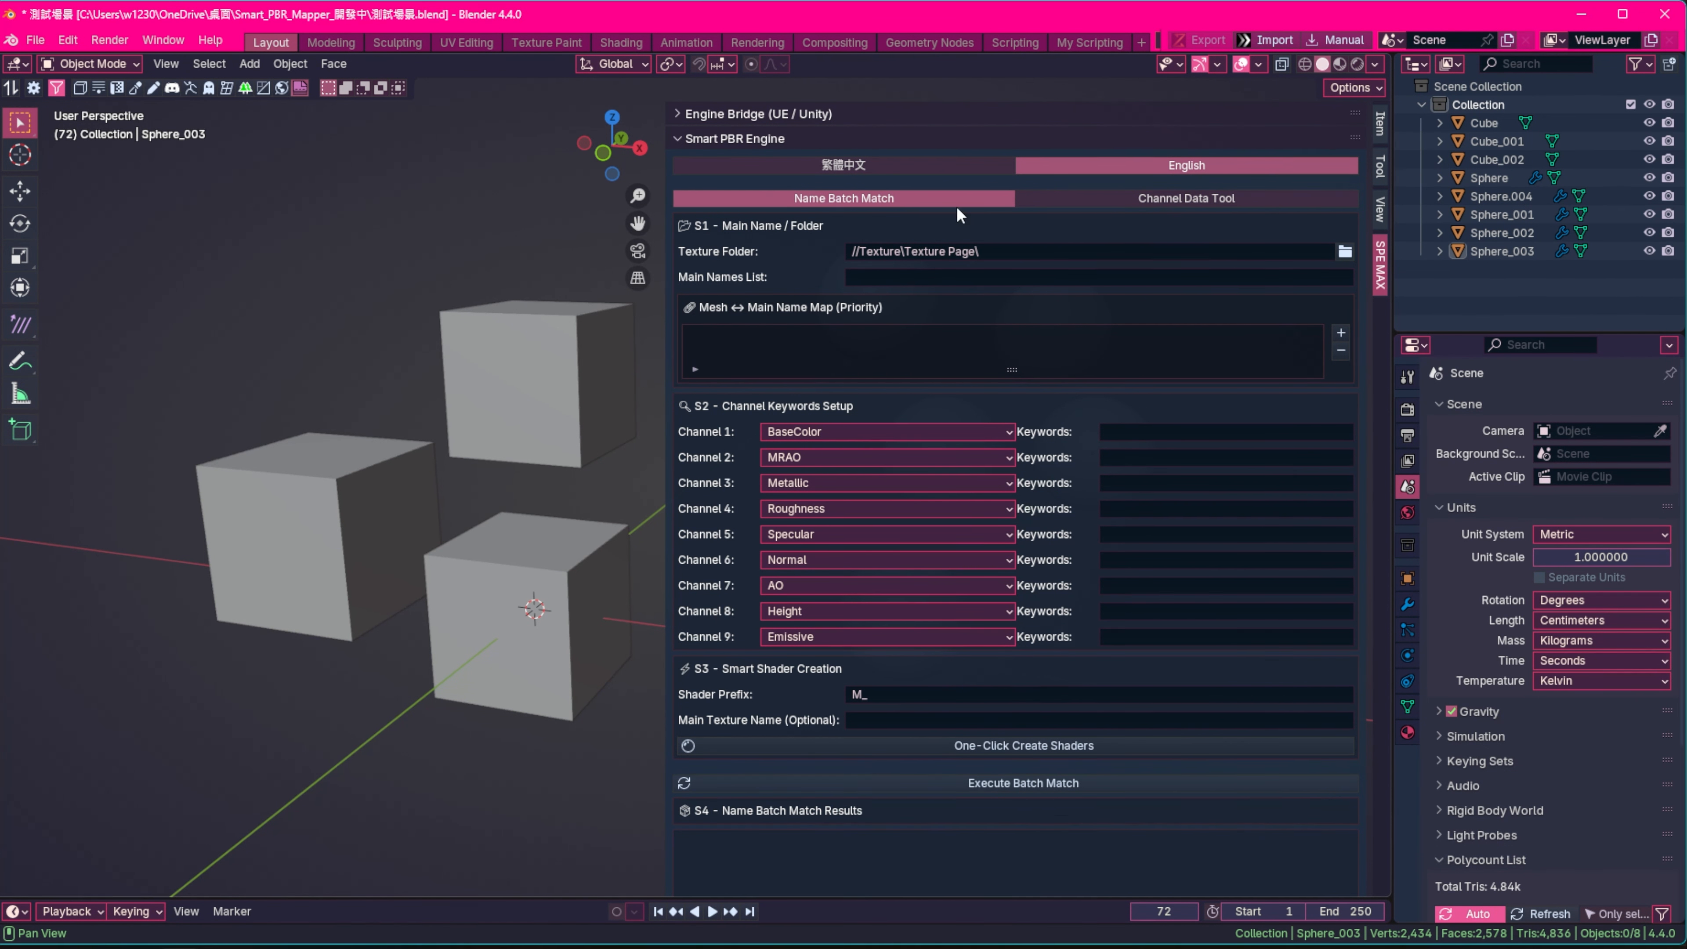
Copy the name of the Wood065 folder from the Texture Page directory without changing the texture folder path
{"action": "left_click", "coordinate": [1344, 251]}
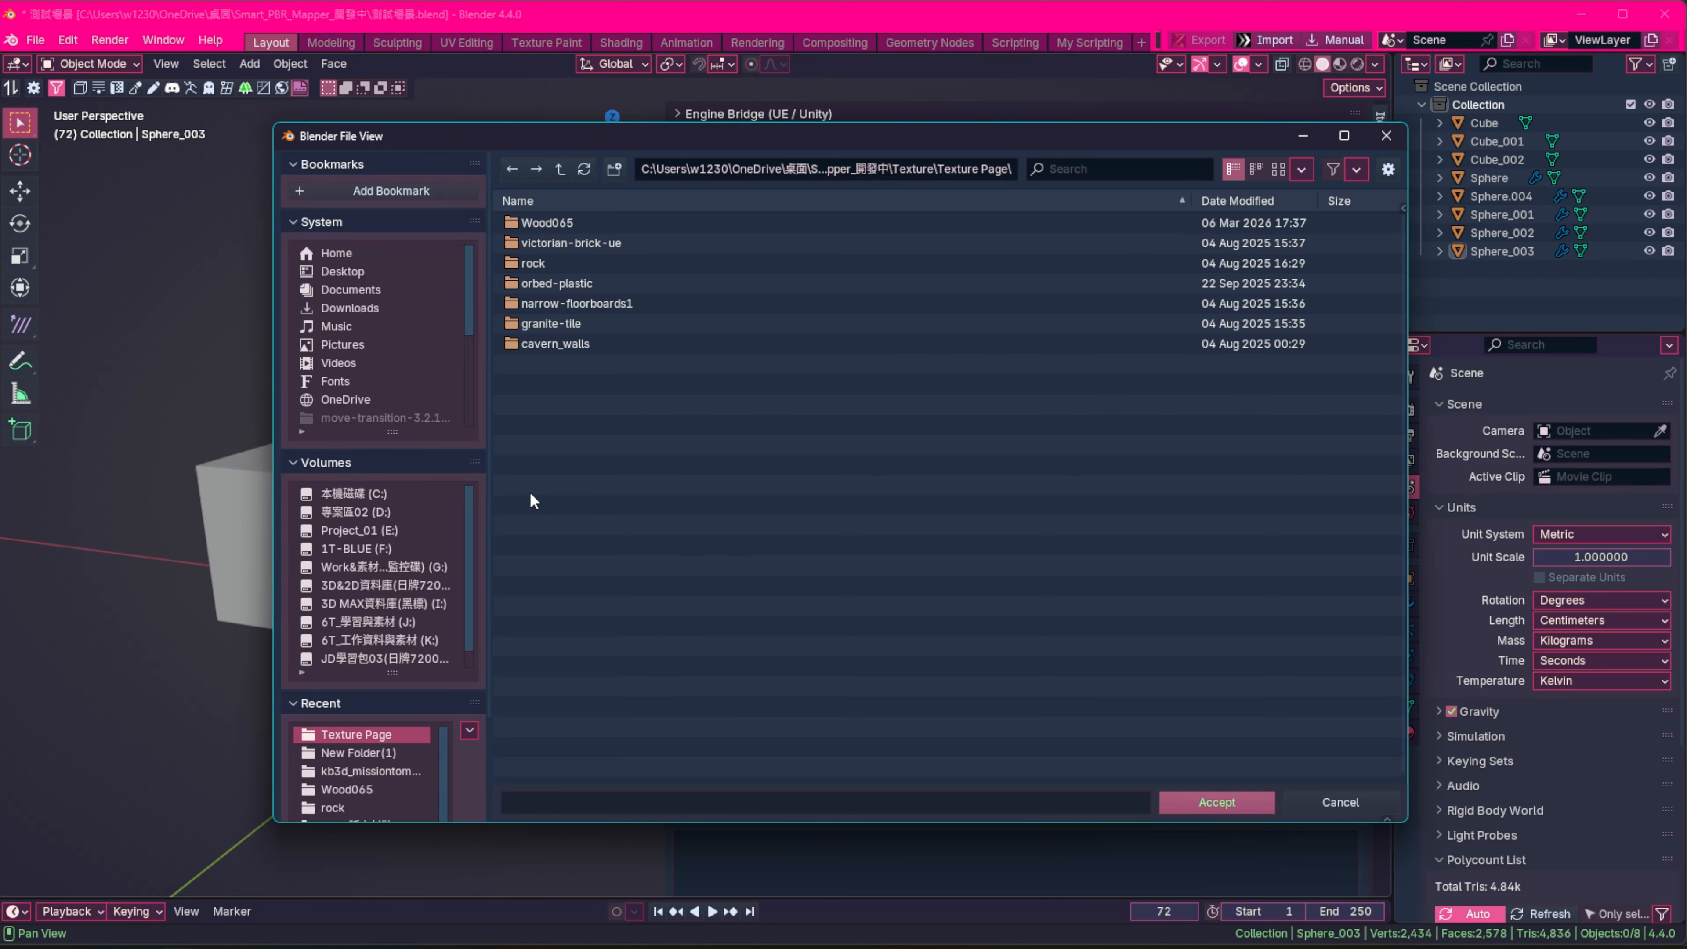
{"action": "left_click", "coordinate": [559, 222], "text": "ctrl"}
{"action": "key", "text": "ctrl+x"}
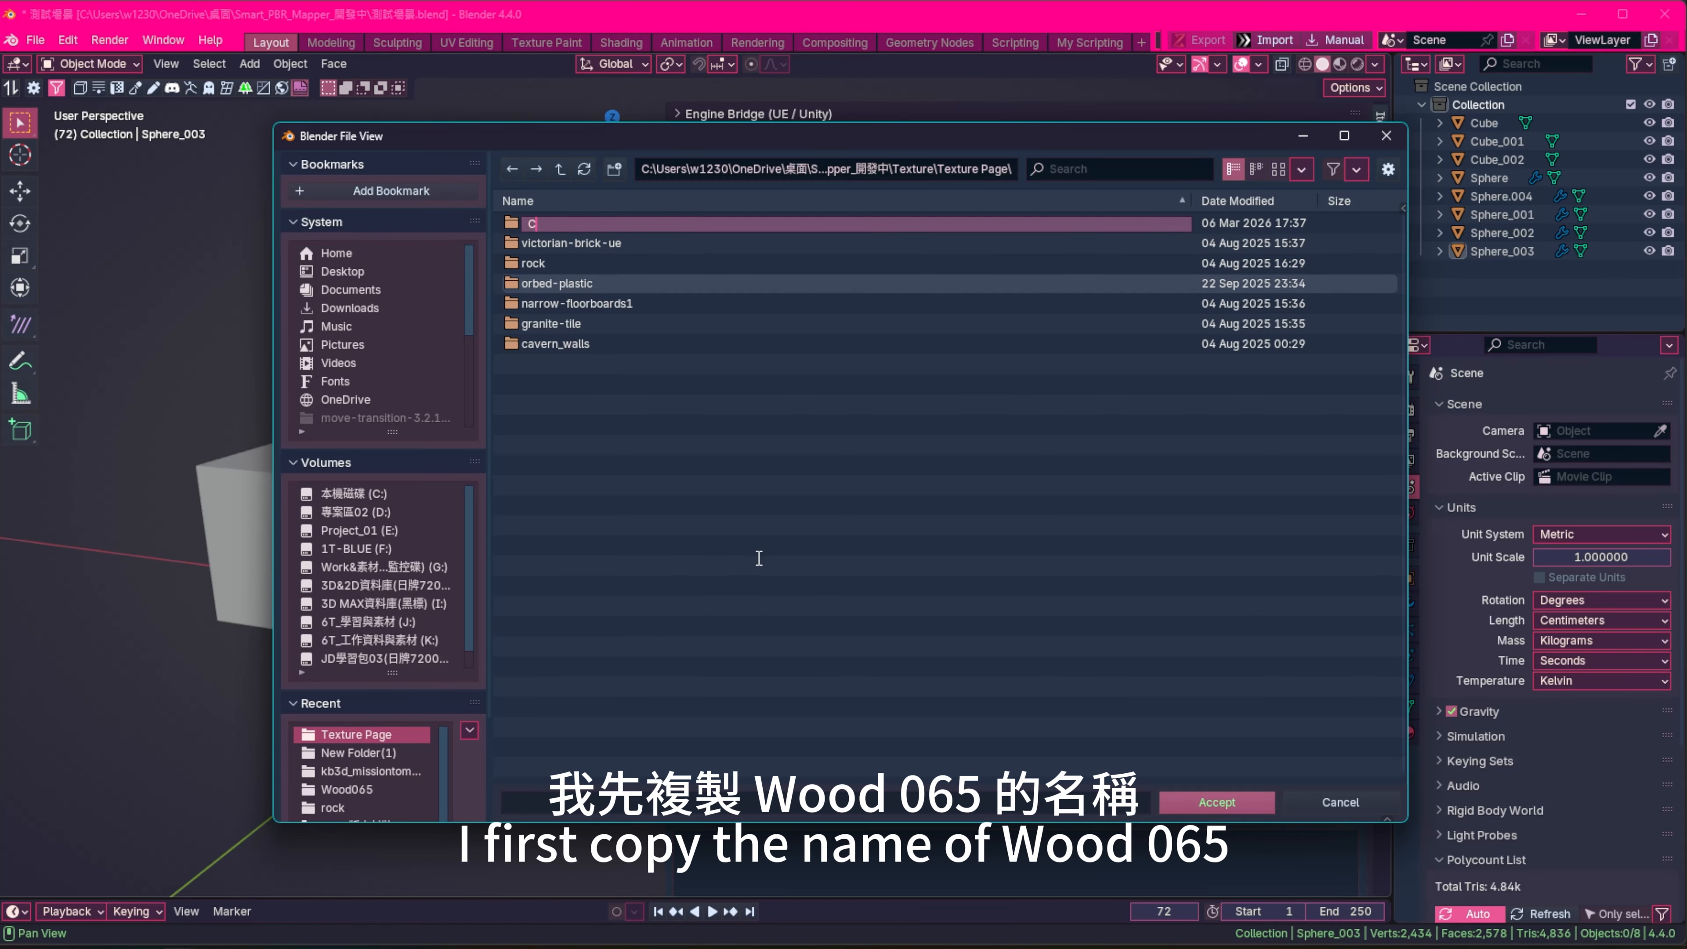
{"action": "left_click", "coordinate": [757, 556]}
{"action": "left_click", "coordinate": [757, 556]}
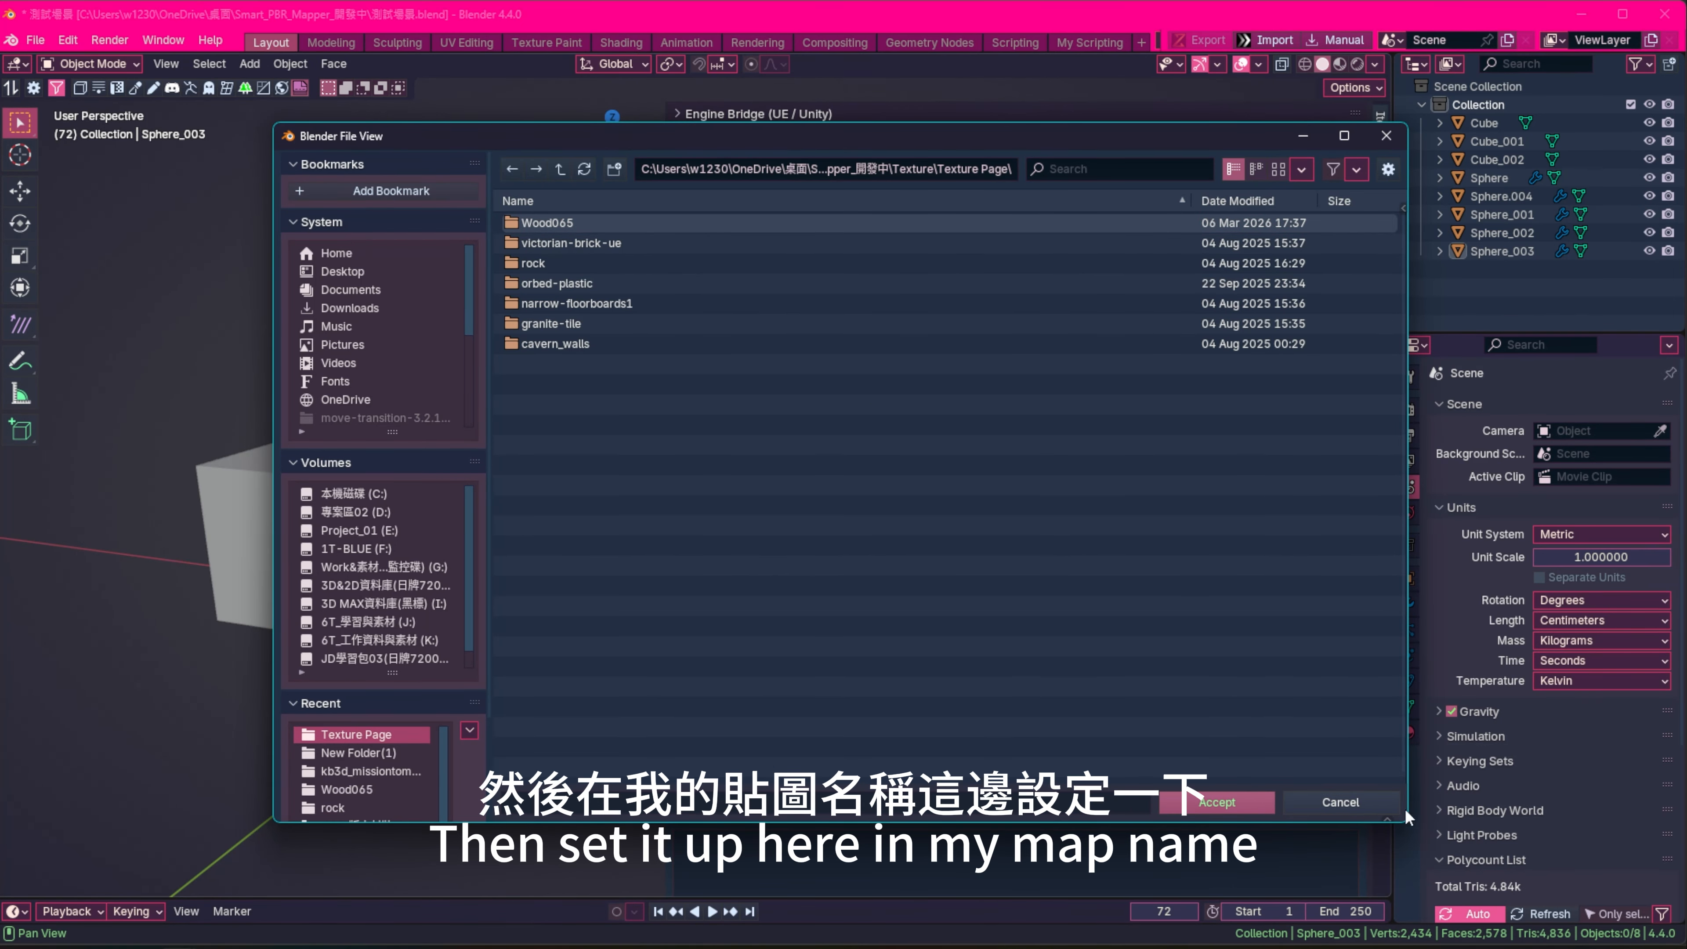
{"action": "left_click", "coordinate": [1376, 804]}
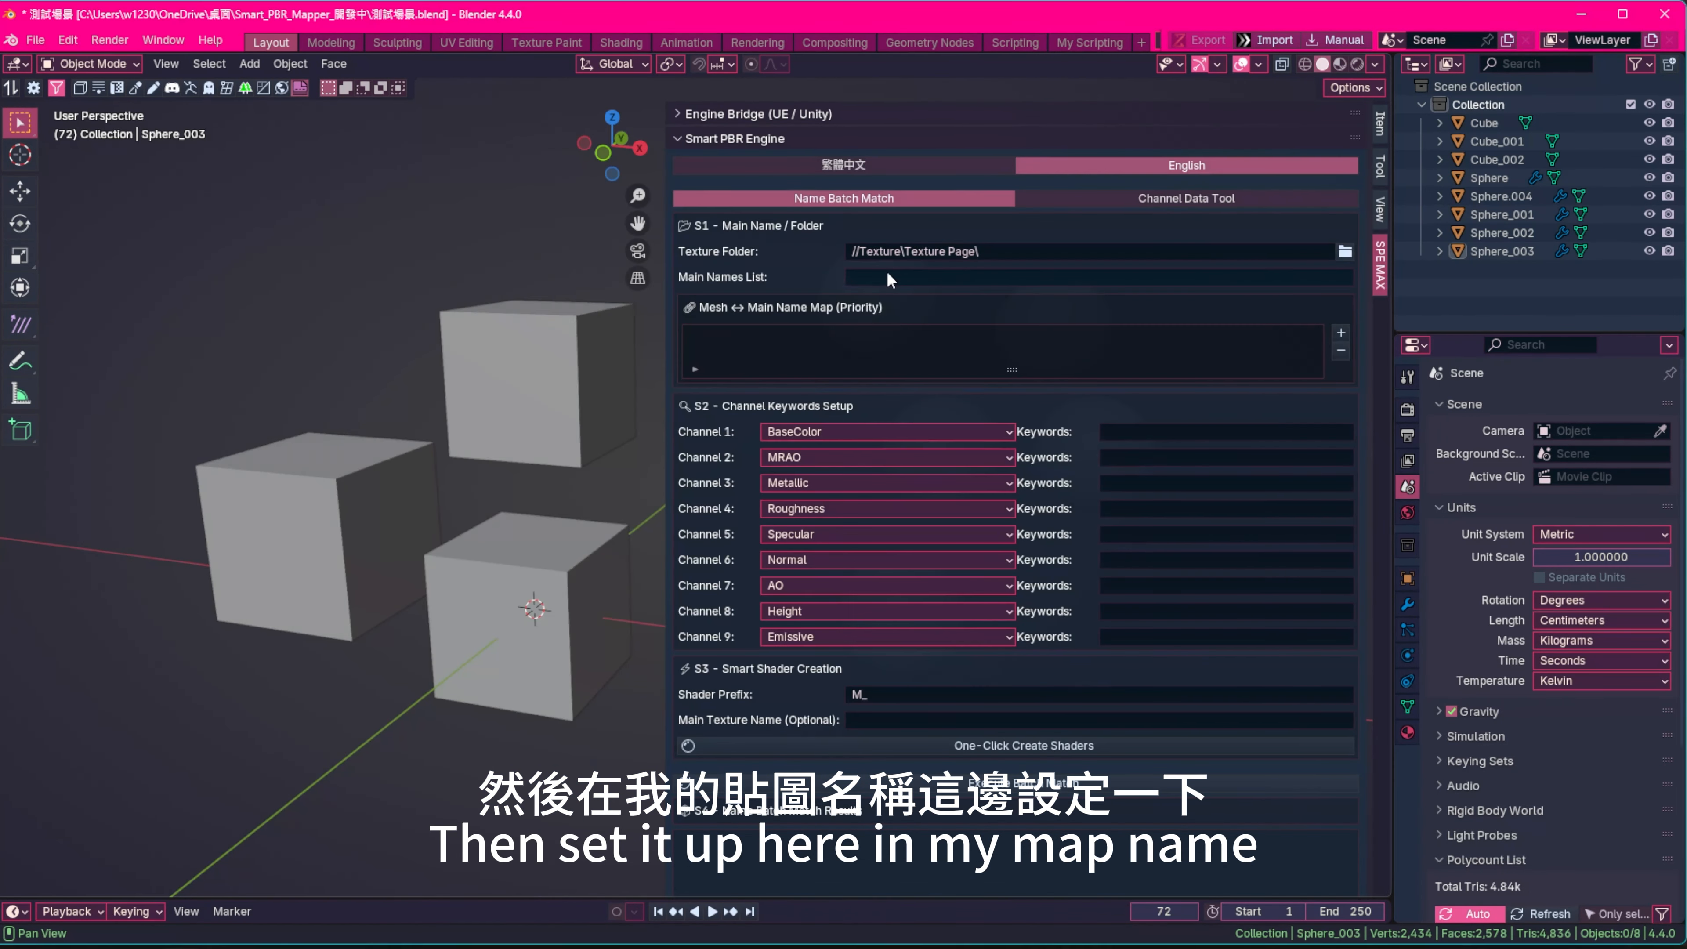
Enter "Wood065," in the Main Names List, with the trailing comma as separator
{"action": "left_click", "coordinate": [937, 277]}
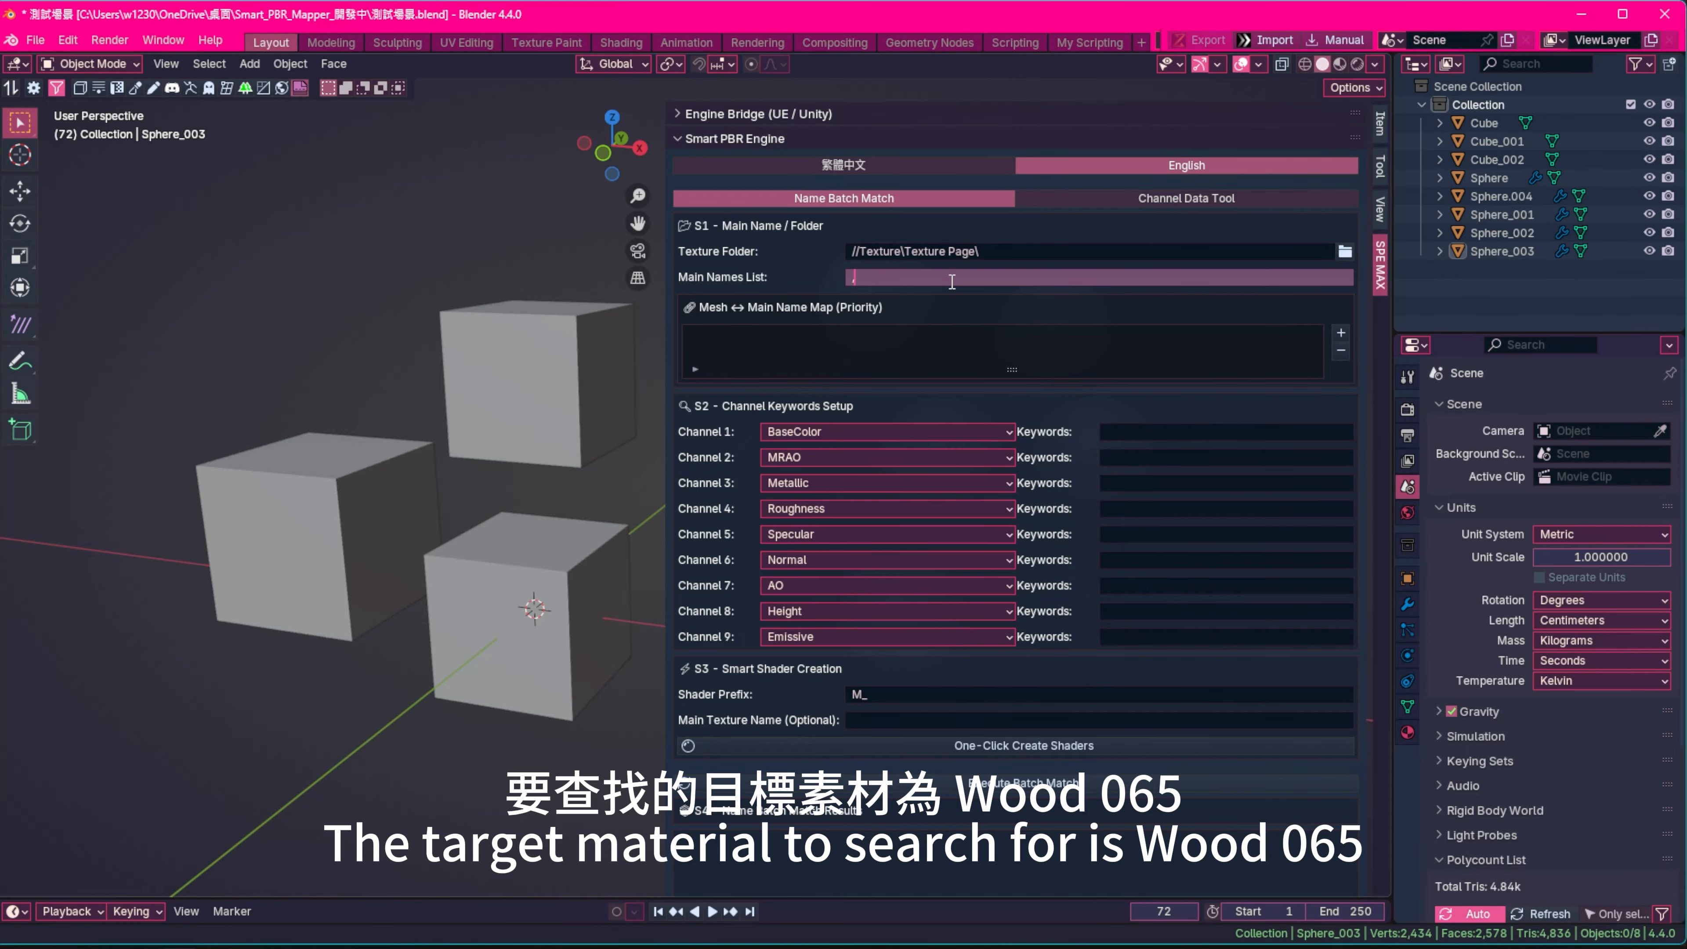
{"action": "key", "text": "ctrl+v"}
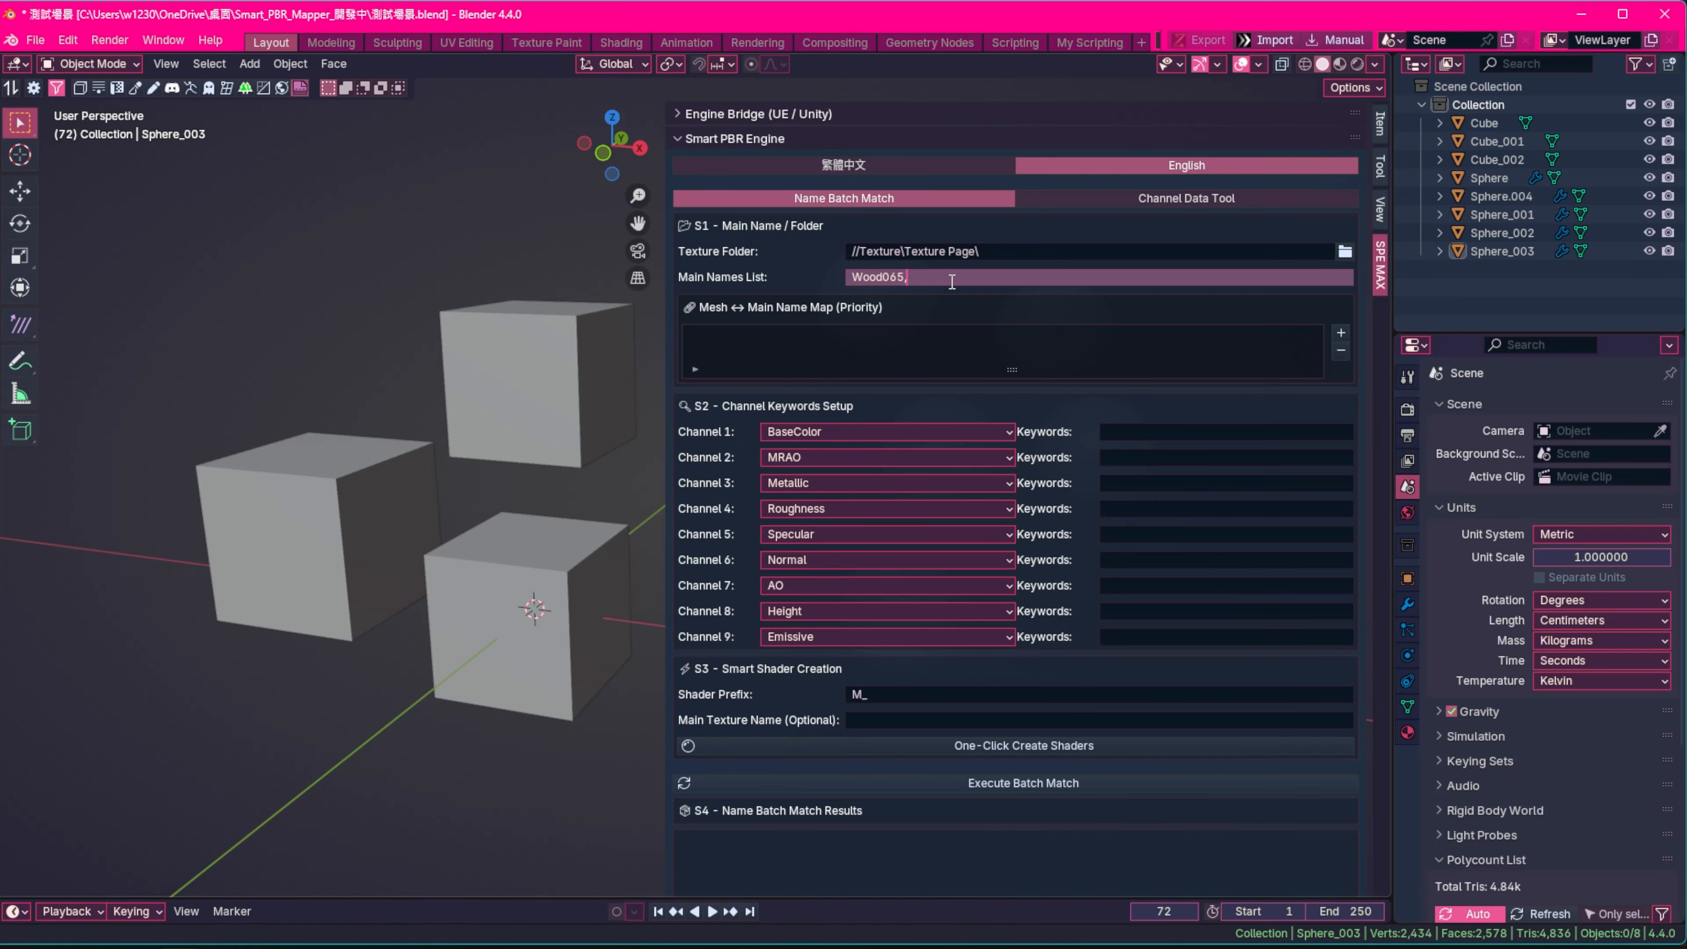
{"action": "key", "text": "Return"}
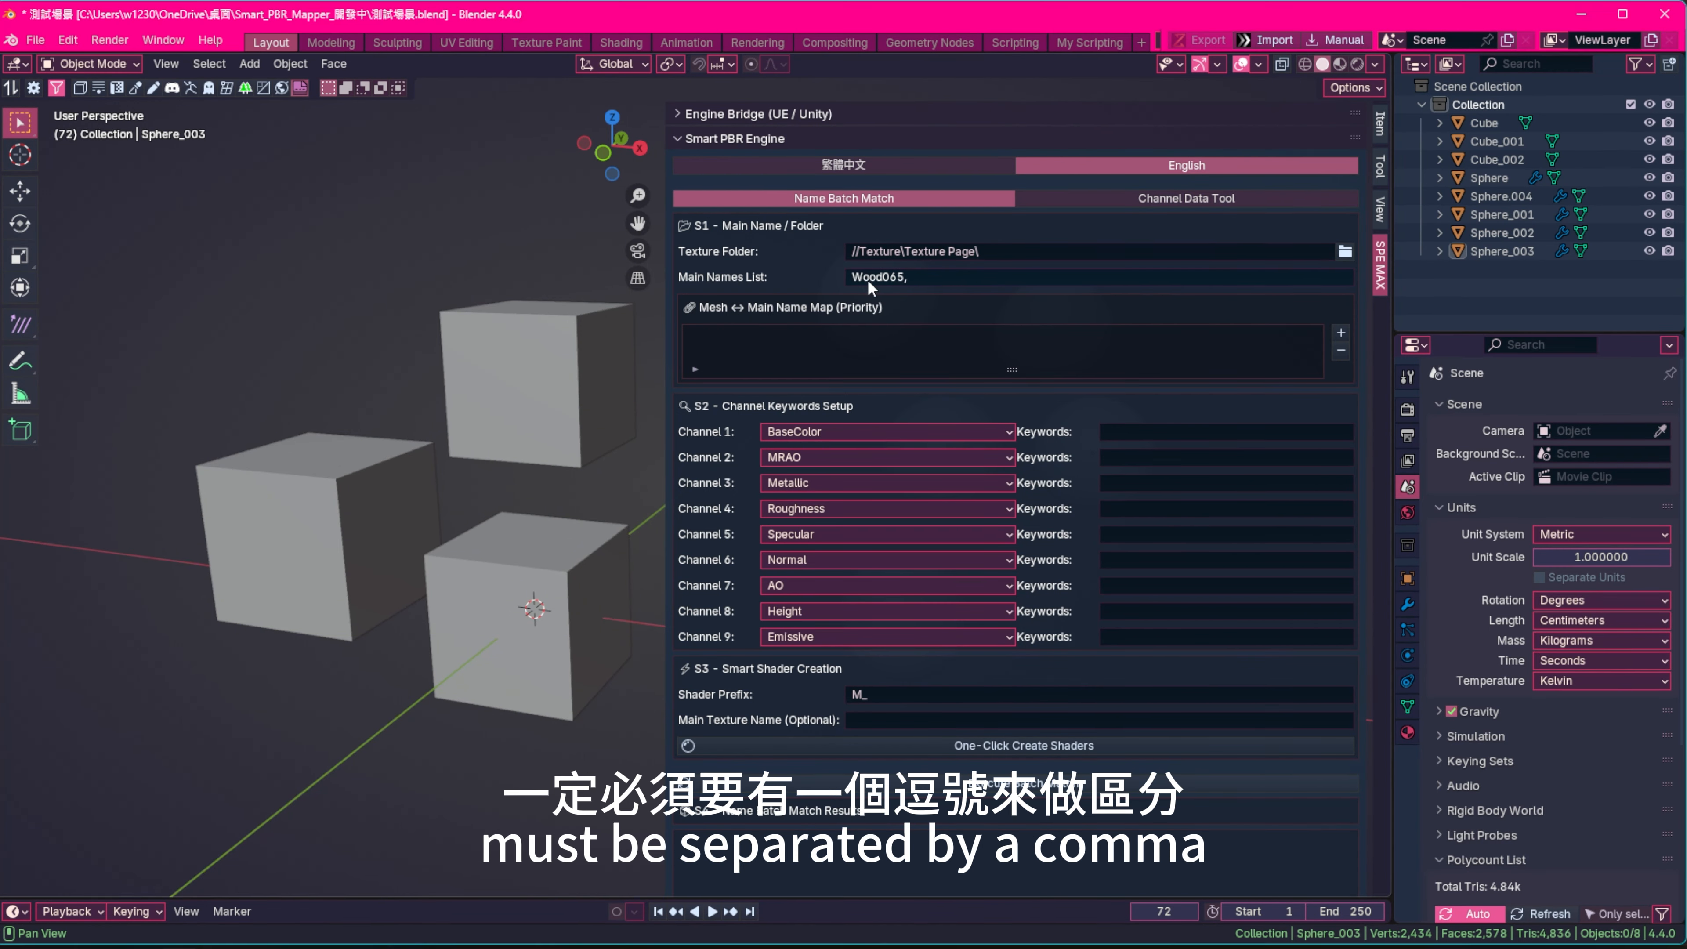
{"action": "left_click", "coordinate": [911, 283]}
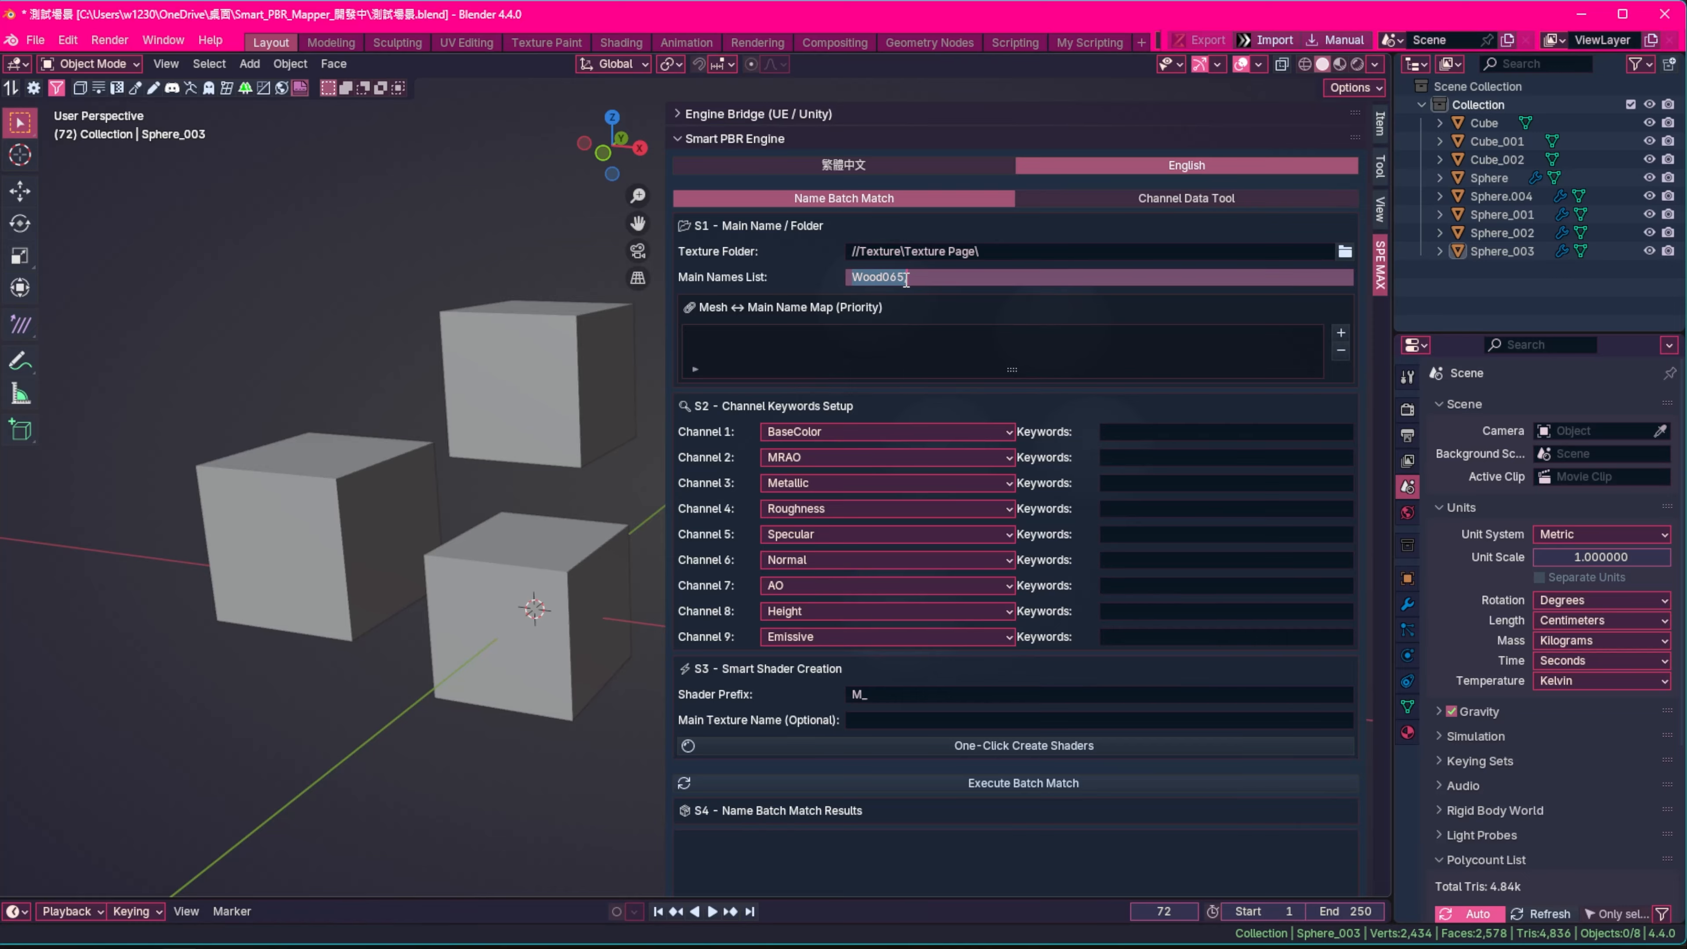
{"action": "left_click", "coordinate": [905, 279]}
{"action": "left_click_drag", "start_coordinate": [906, 280], "coordinate": [956, 286]}
Copy the rock folder's name from the Texture Page directory and append "rock," to the Main Names List
{"action": "left_click", "coordinate": [1345, 252]}
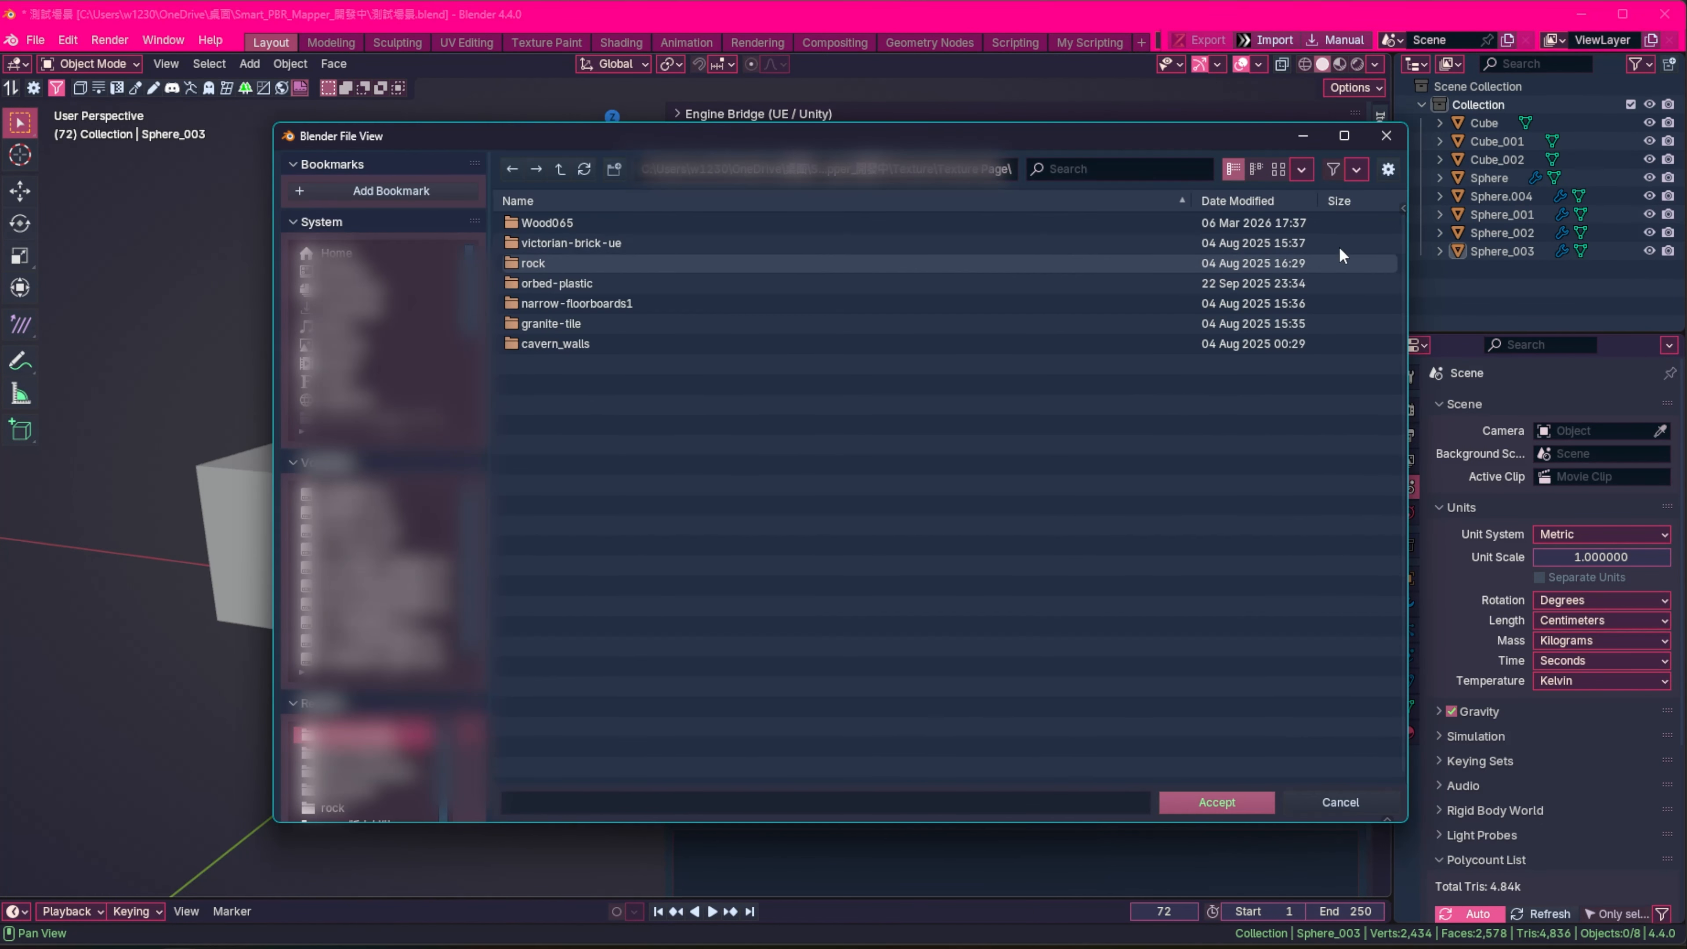
{"action": "left_click", "coordinate": [537, 261]}
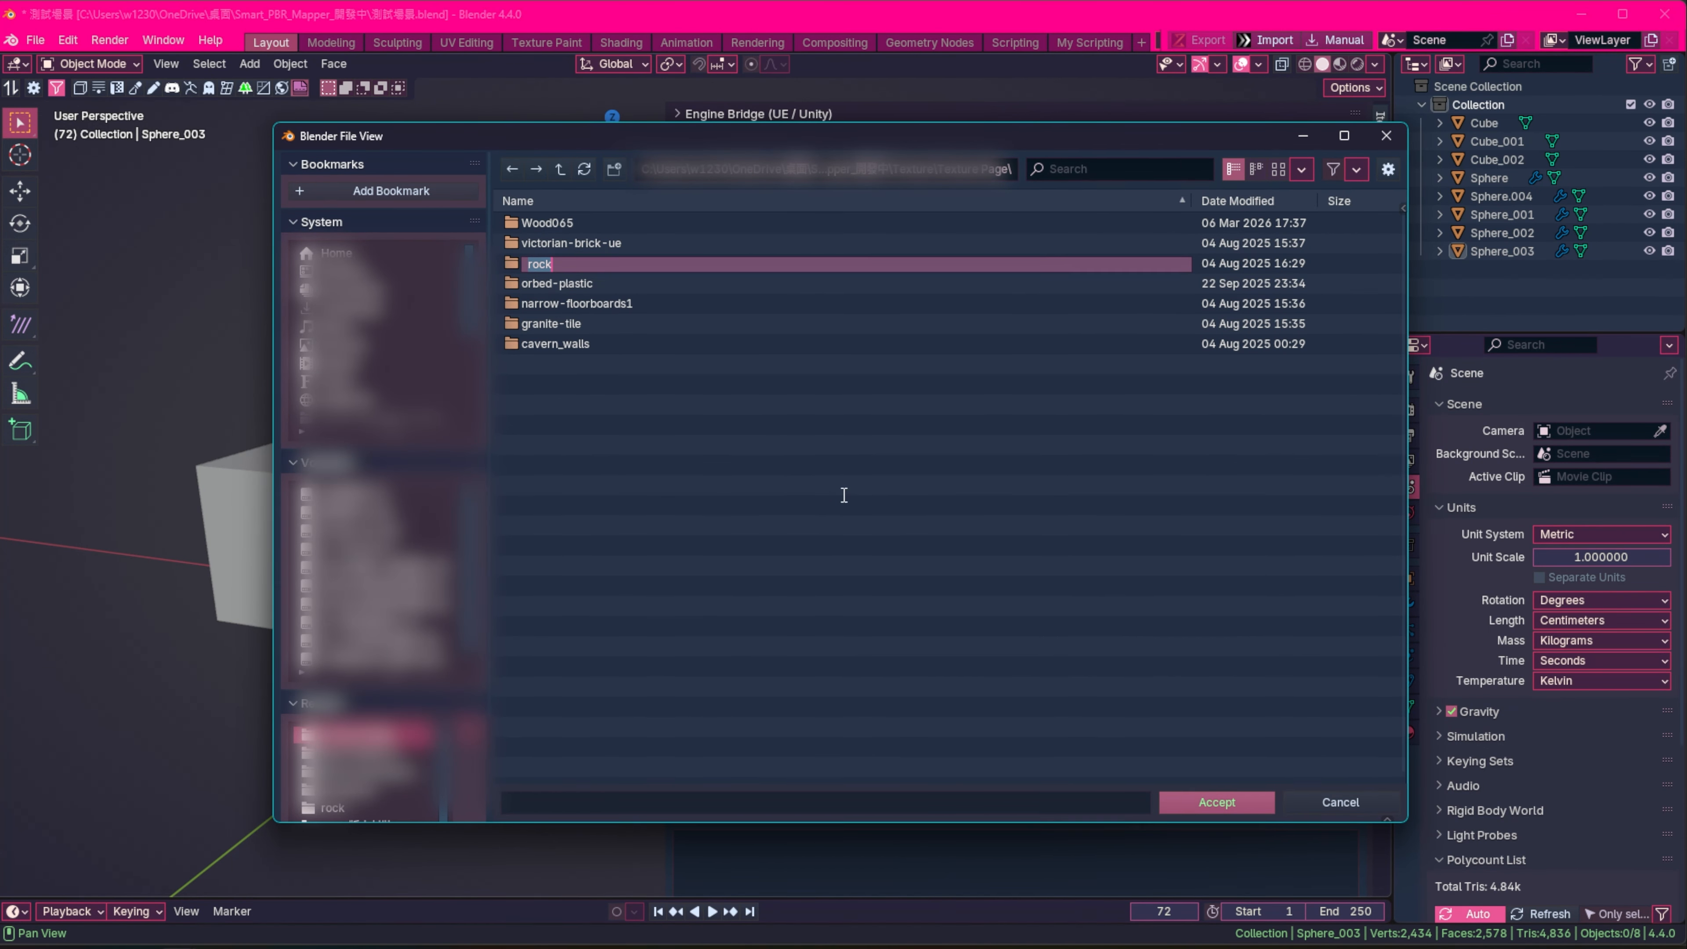
{"action": "left_click", "coordinate": [1340, 803]}
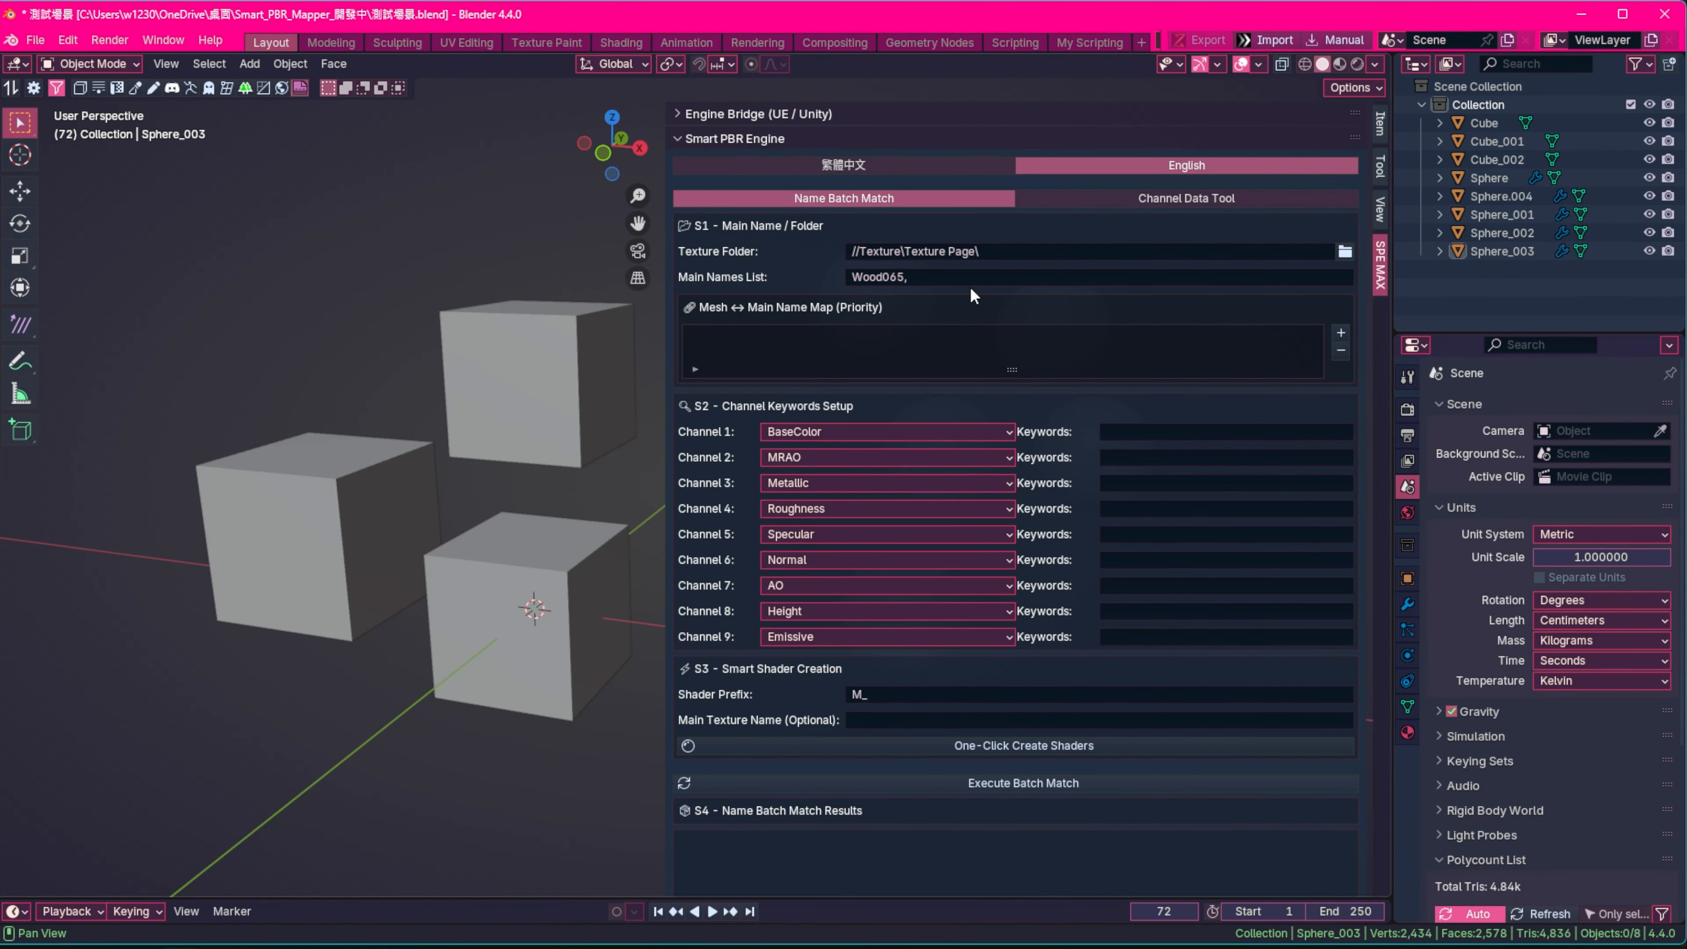
{"action": "left_click", "coordinate": [989, 278]}
{"action": "key", "text": "End"}
{"action": "type", "text": "rock"}
{"action": "key", "text": "Return"}
{"action": "left_click", "coordinate": [1163, 271]}
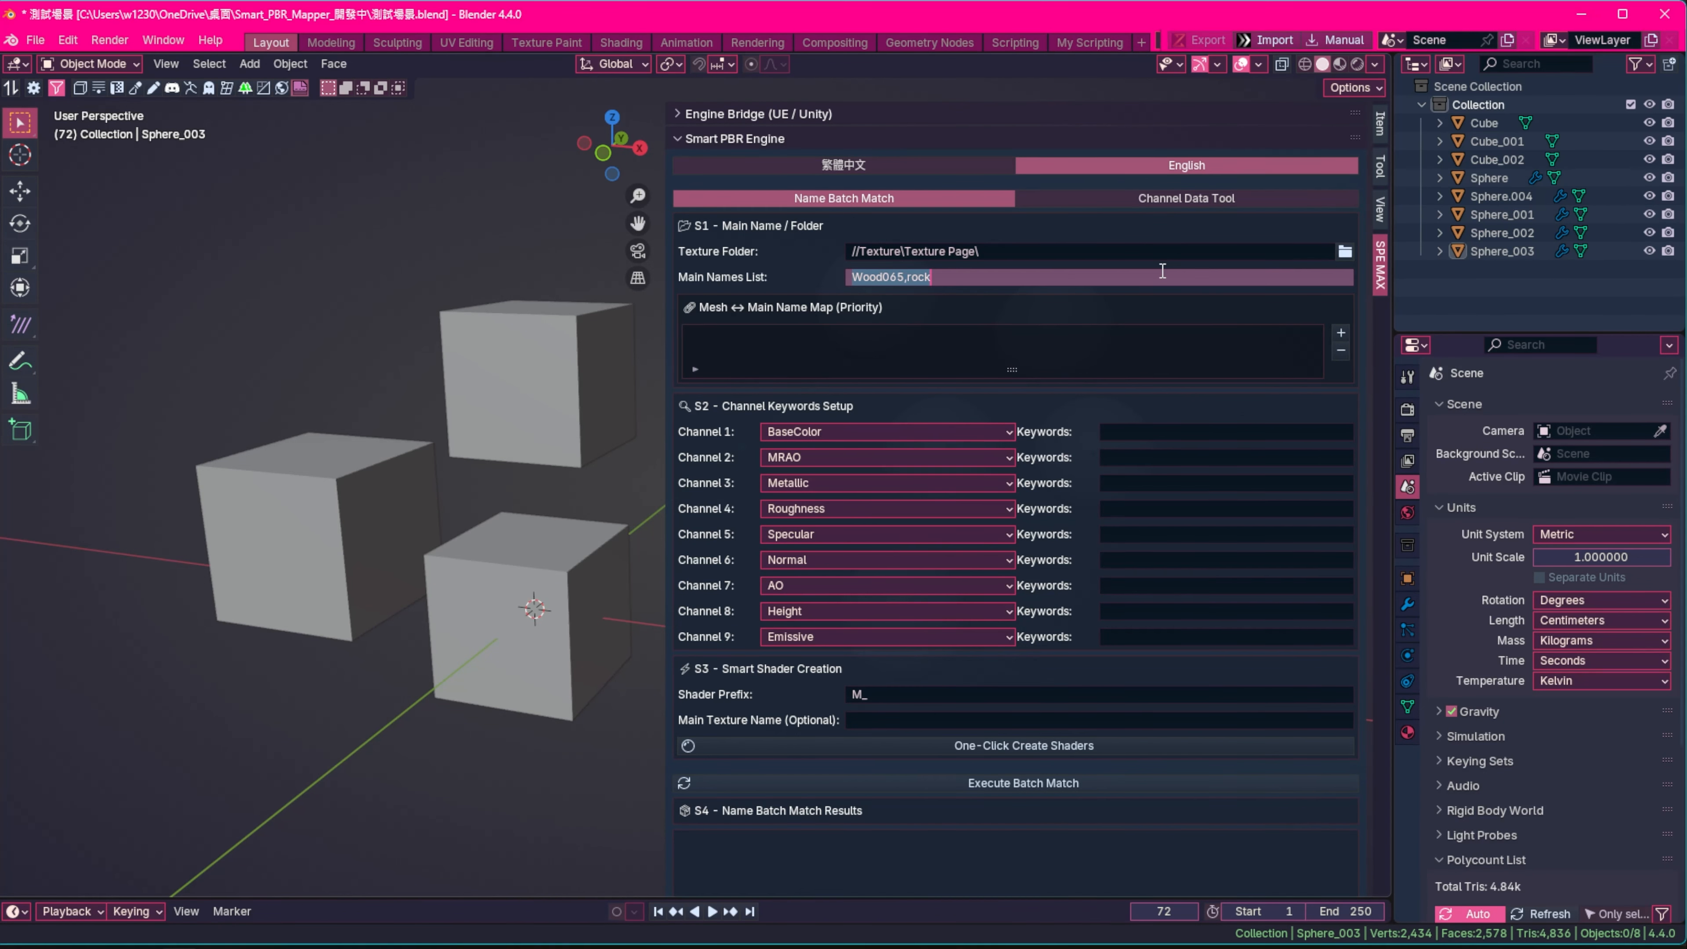
{"action": "key", "text": "End"}
{"action": "type", "text": ","}
{"action": "key", "text": "Return"}
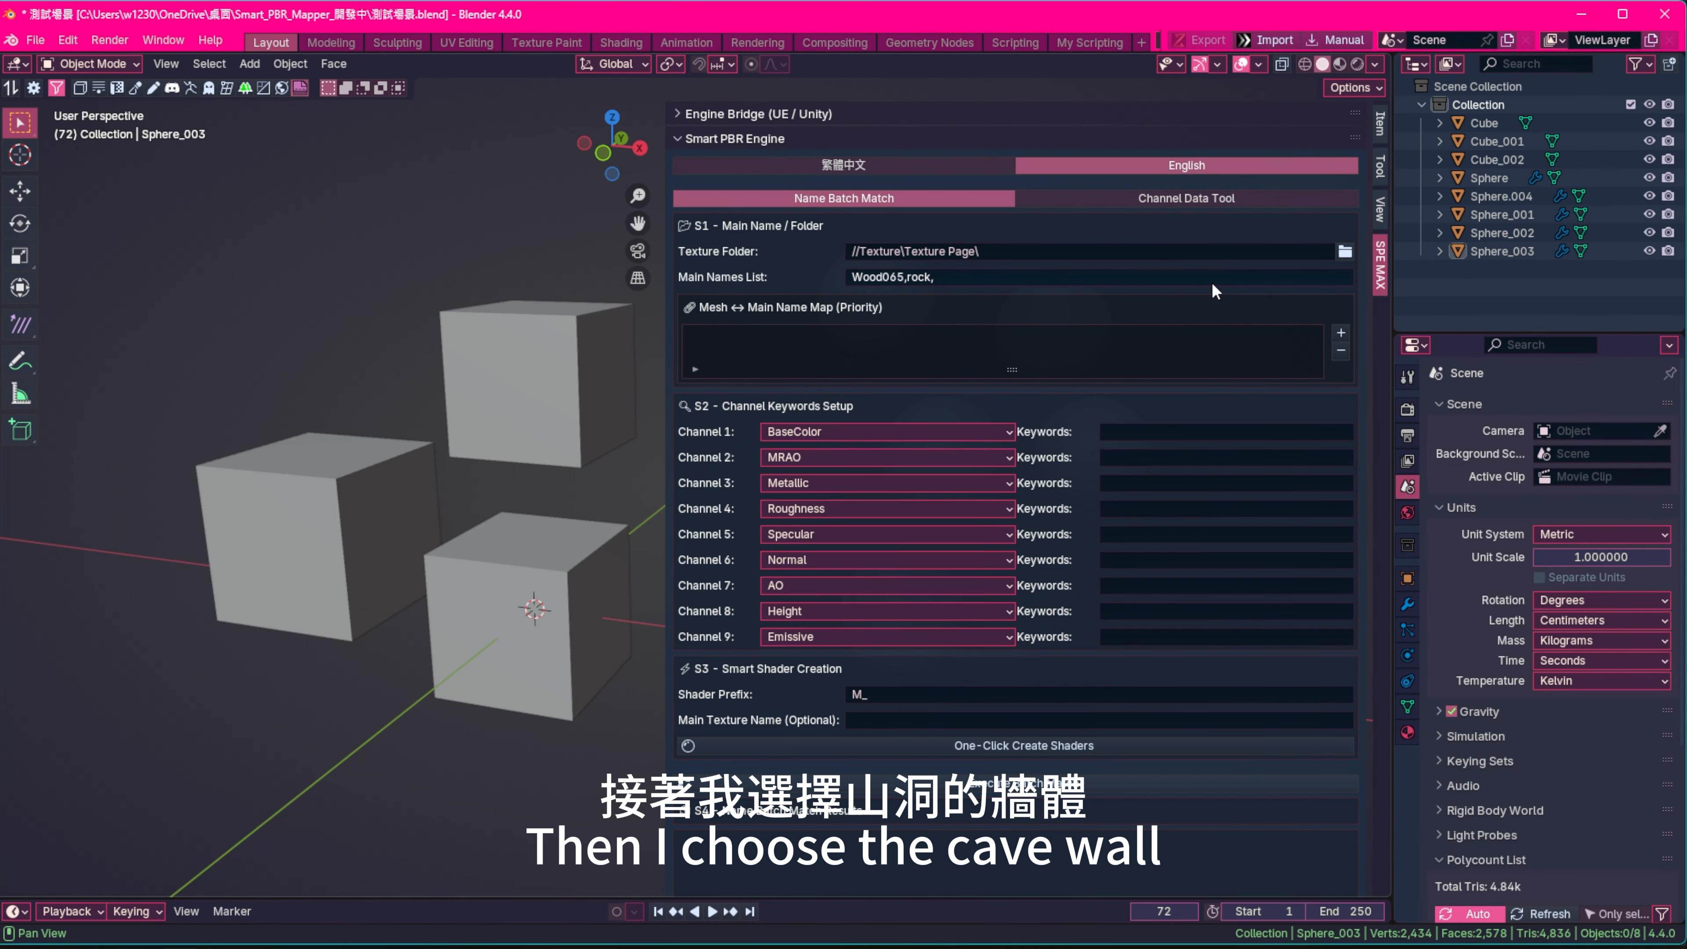
Copy the cavern_walls folder's name from the Texture Page directory and append it to the Main Names List
{"action": "left_click", "coordinate": [1345, 252]}
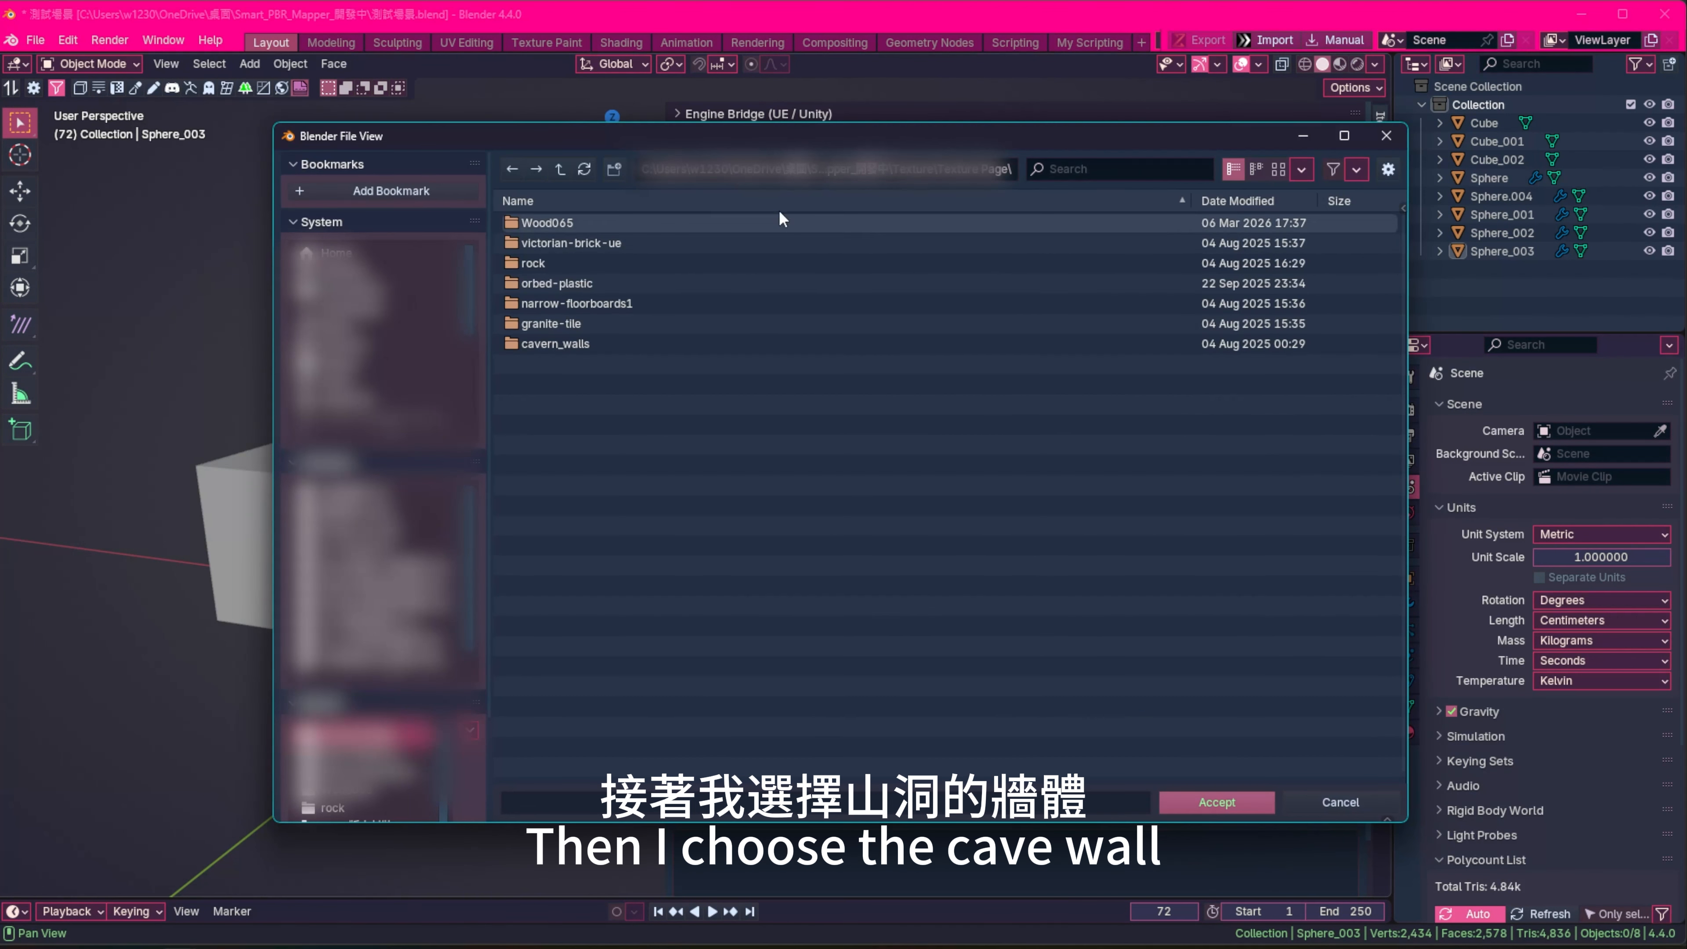
{"action": "left_click", "coordinate": [542, 343]}
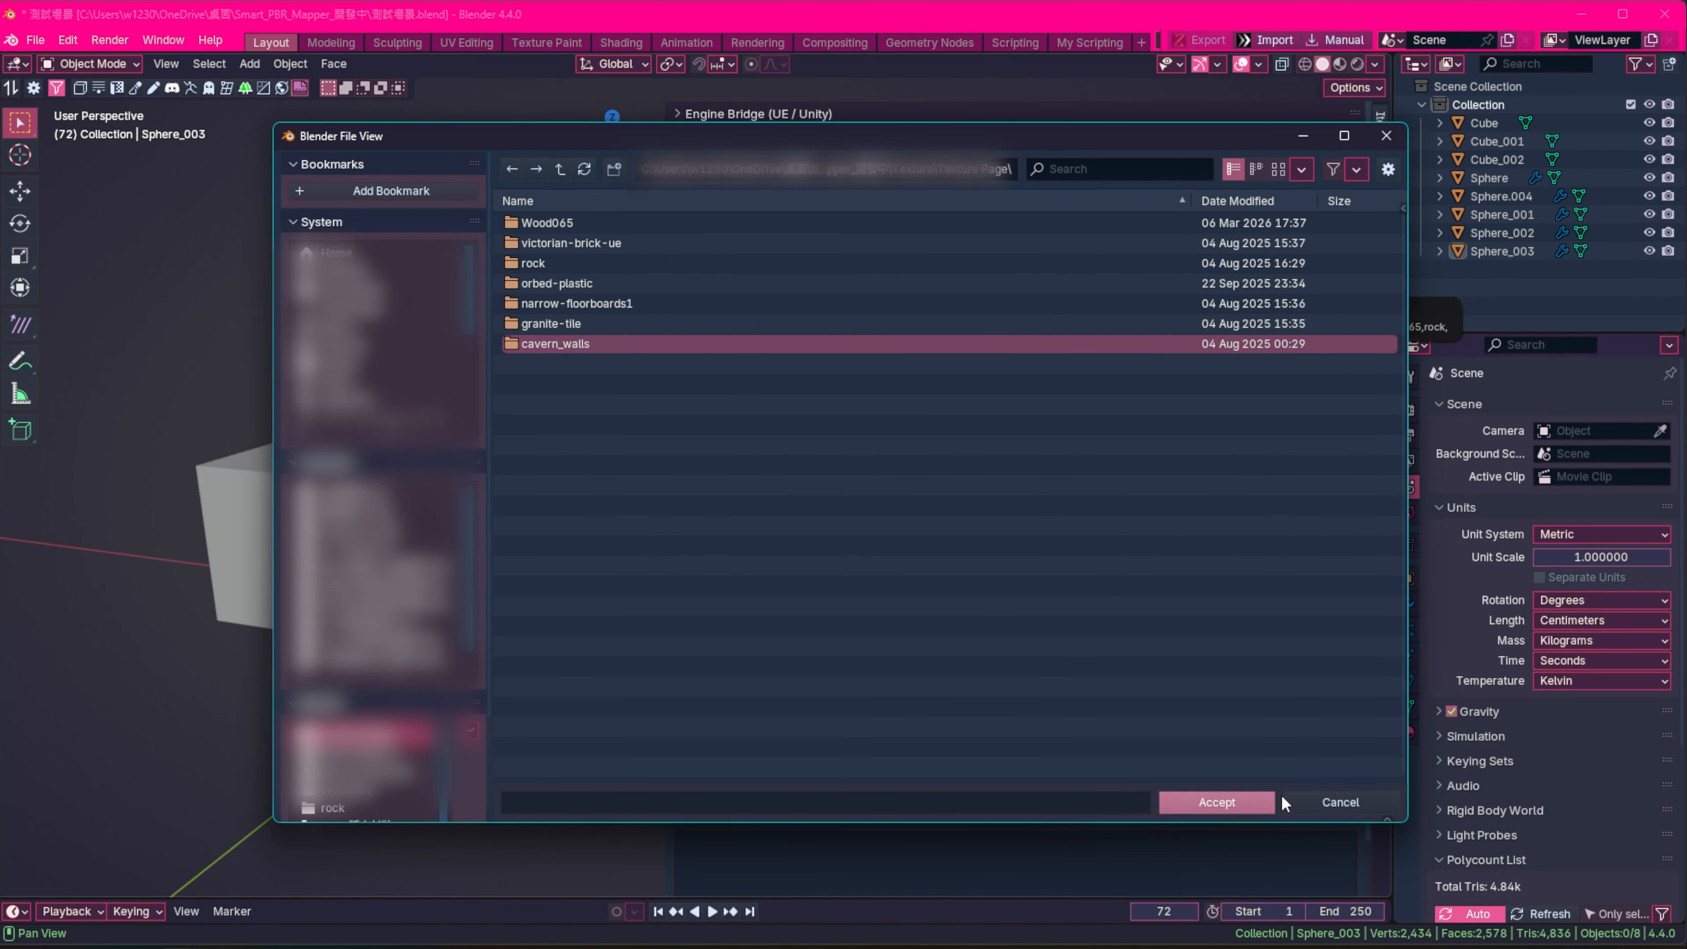
{"action": "left_click", "coordinate": [1273, 802]}
{"action": "left_click", "coordinate": [1060, 279]}
{"action": "key", "text": "End"}
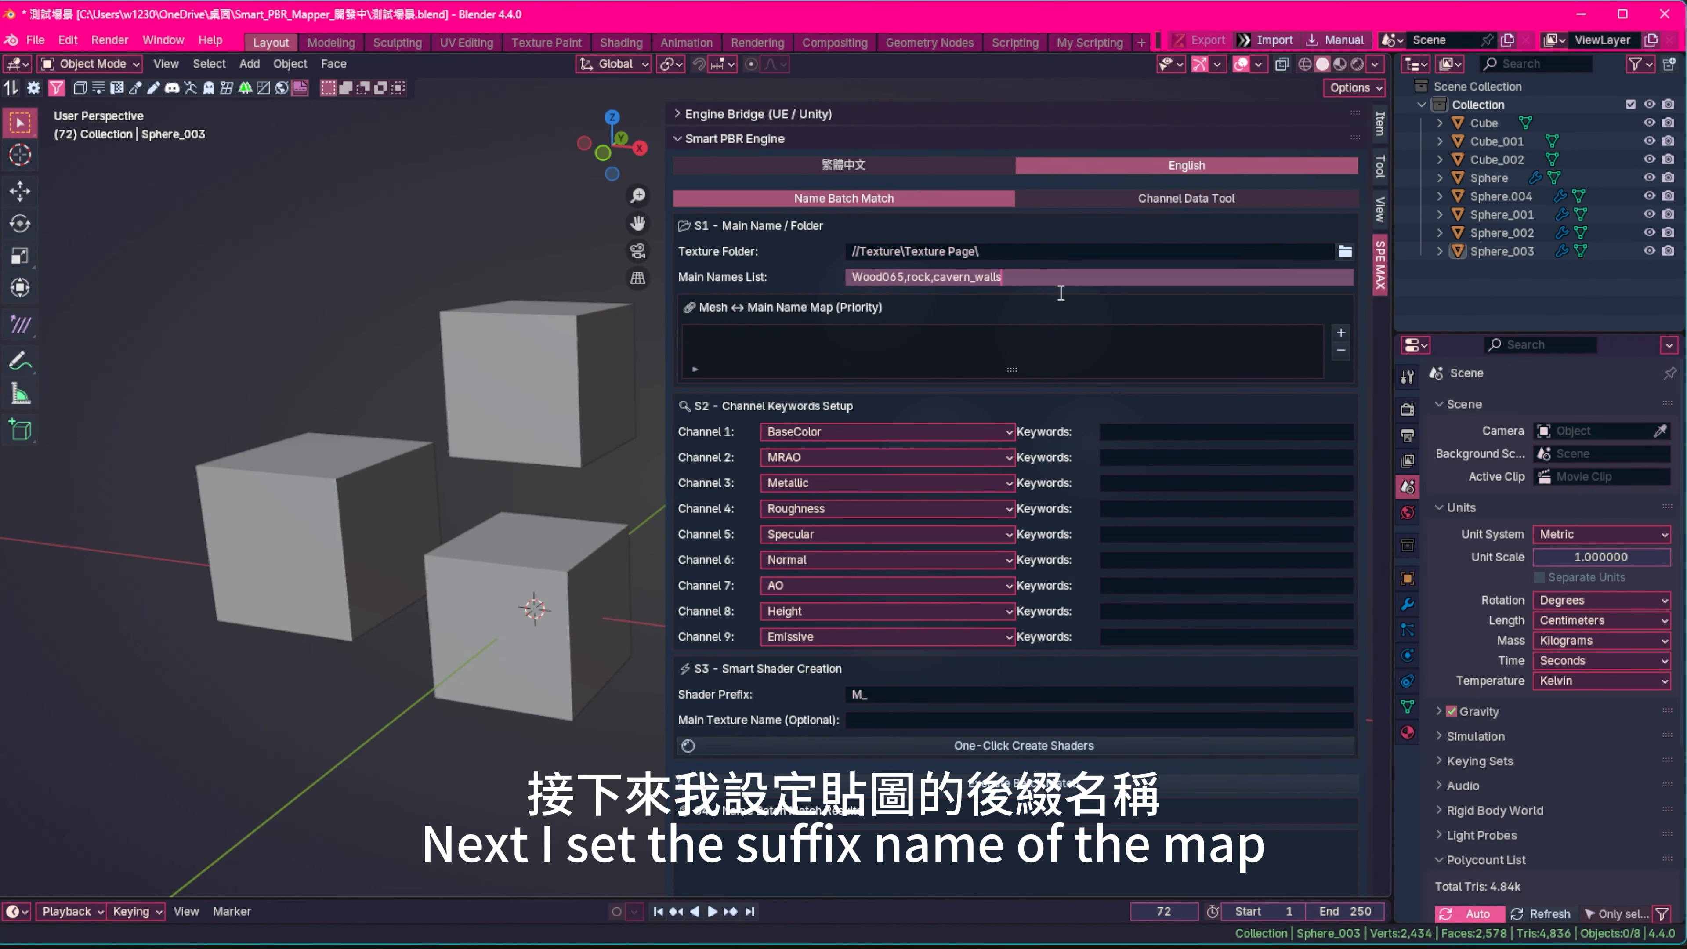
{"action": "key", "text": "Return"}
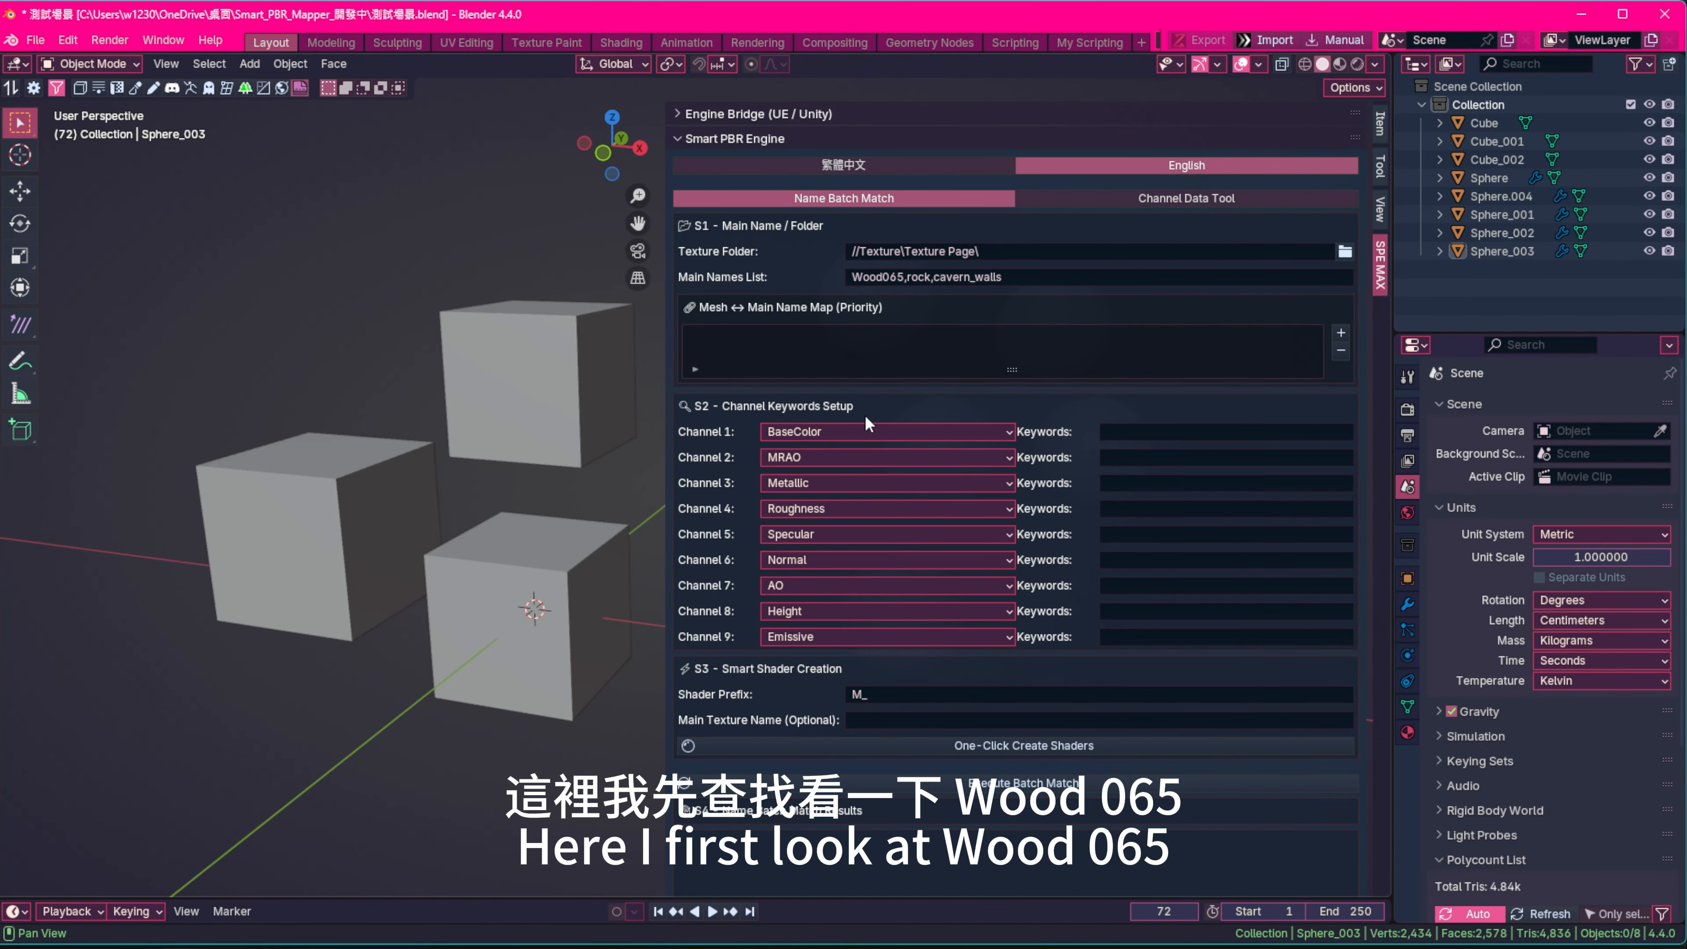
Check the map suffixes in the Wood065 texture folder and set the BaseColor channel's keyword to BP
{"action": "left_click", "coordinate": [1345, 252]}
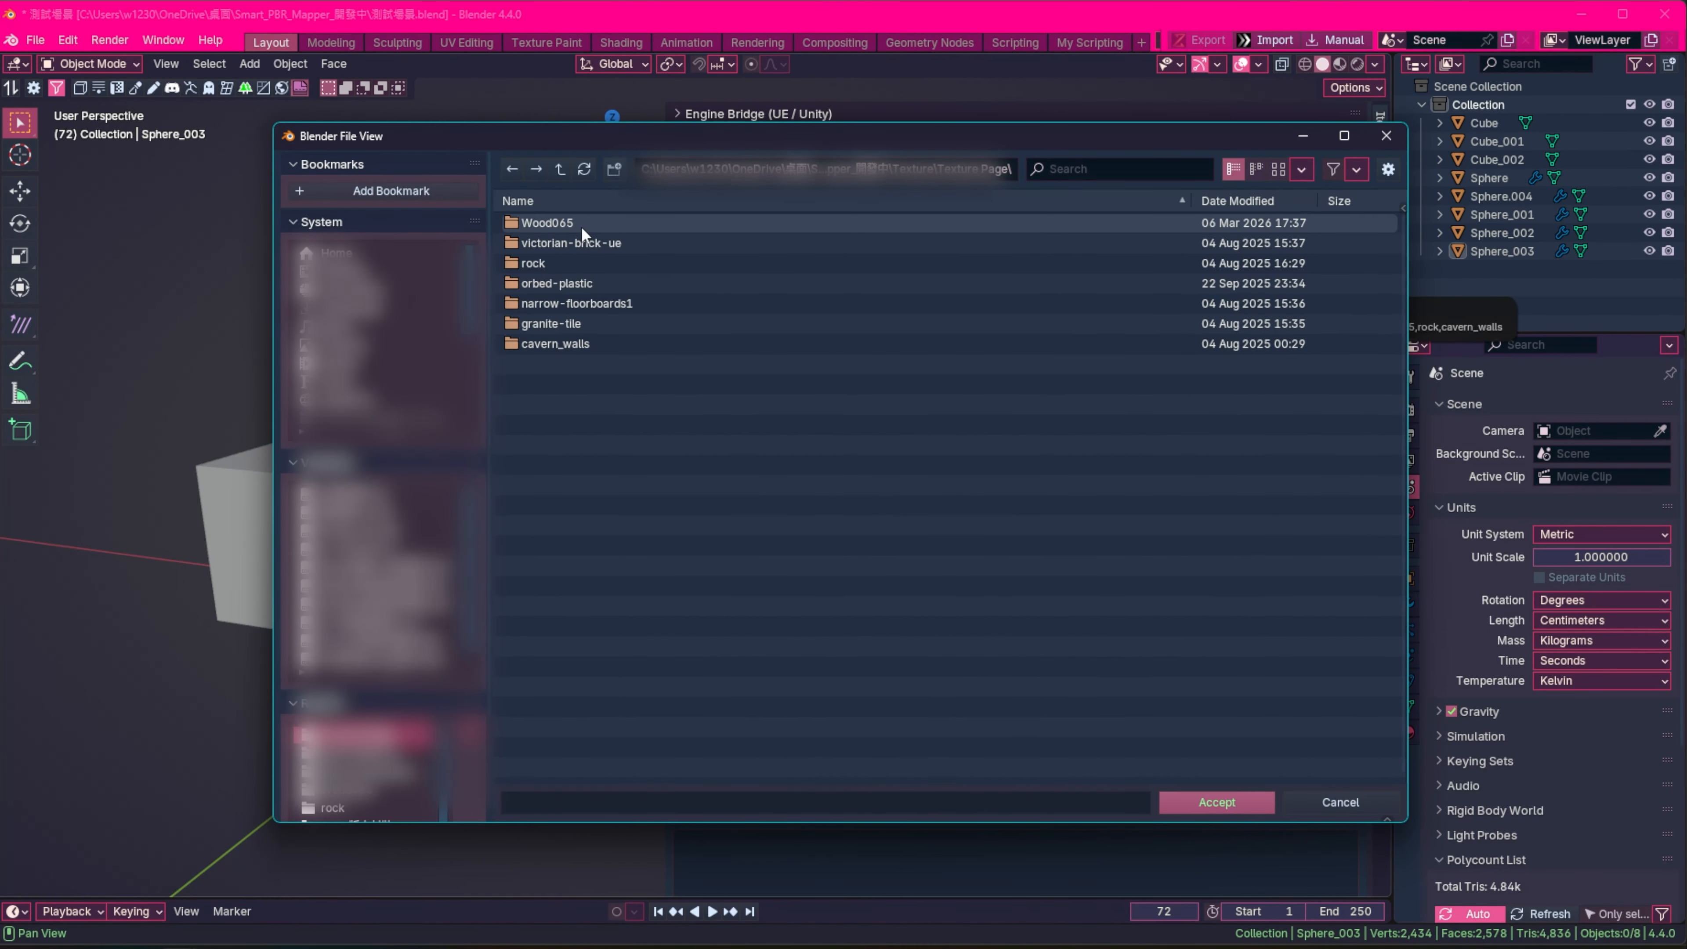
{"action": "left_click", "coordinate": [615, 222]}
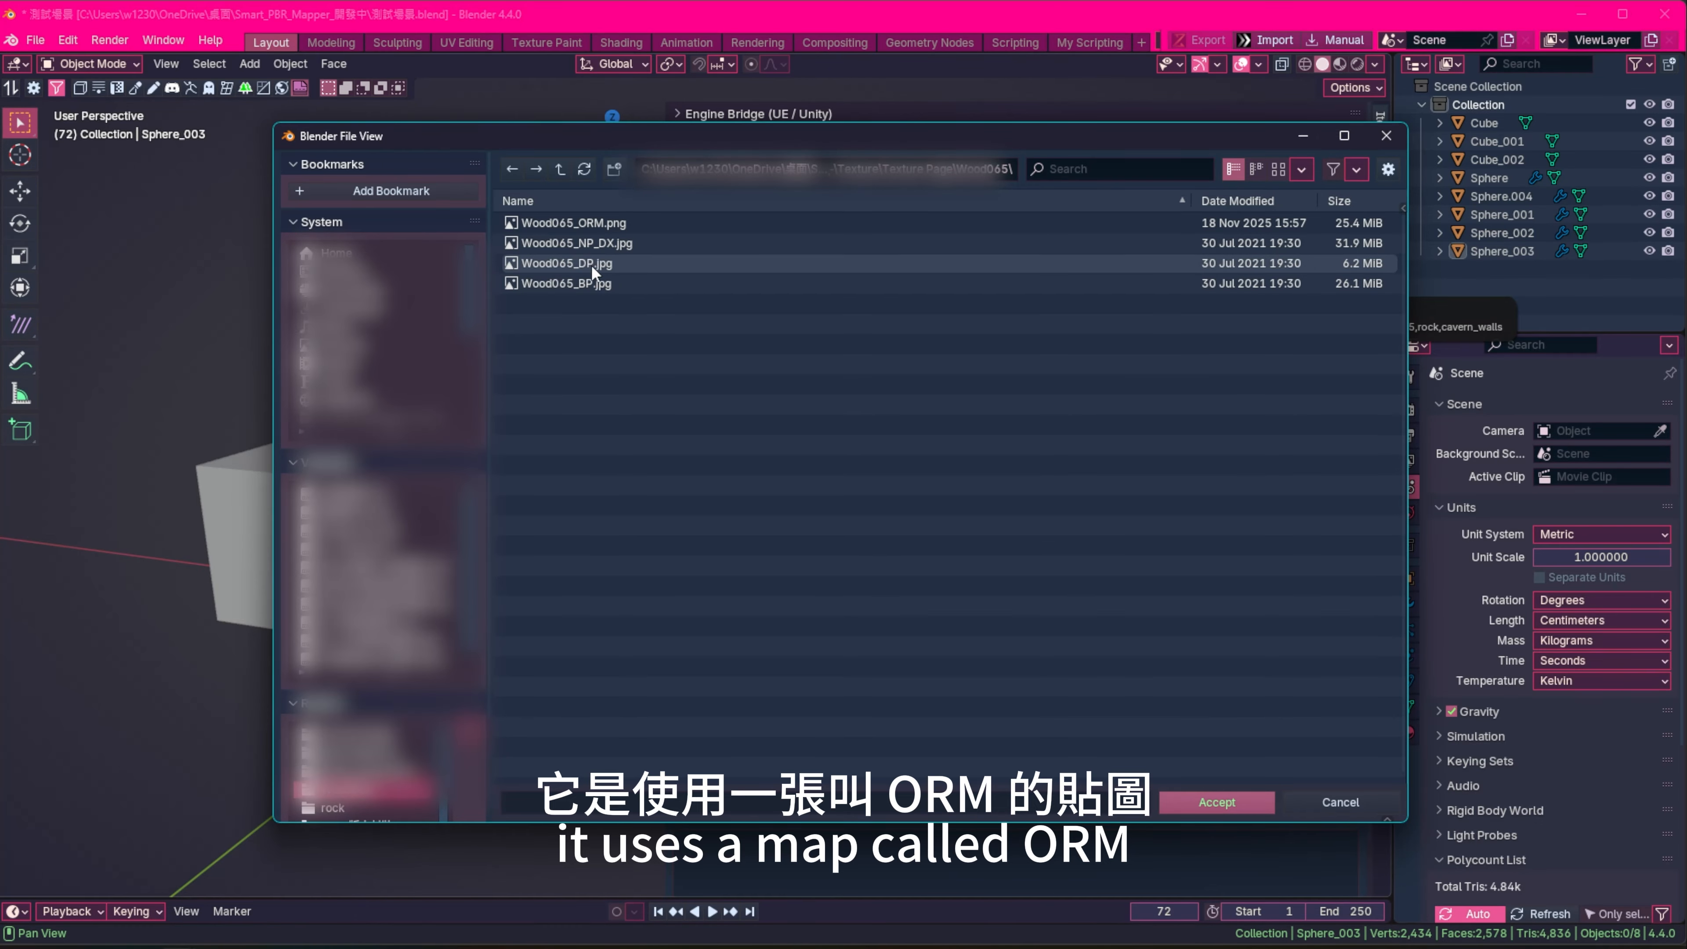
{"action": "mouse_move", "coordinate": [585, 222]}
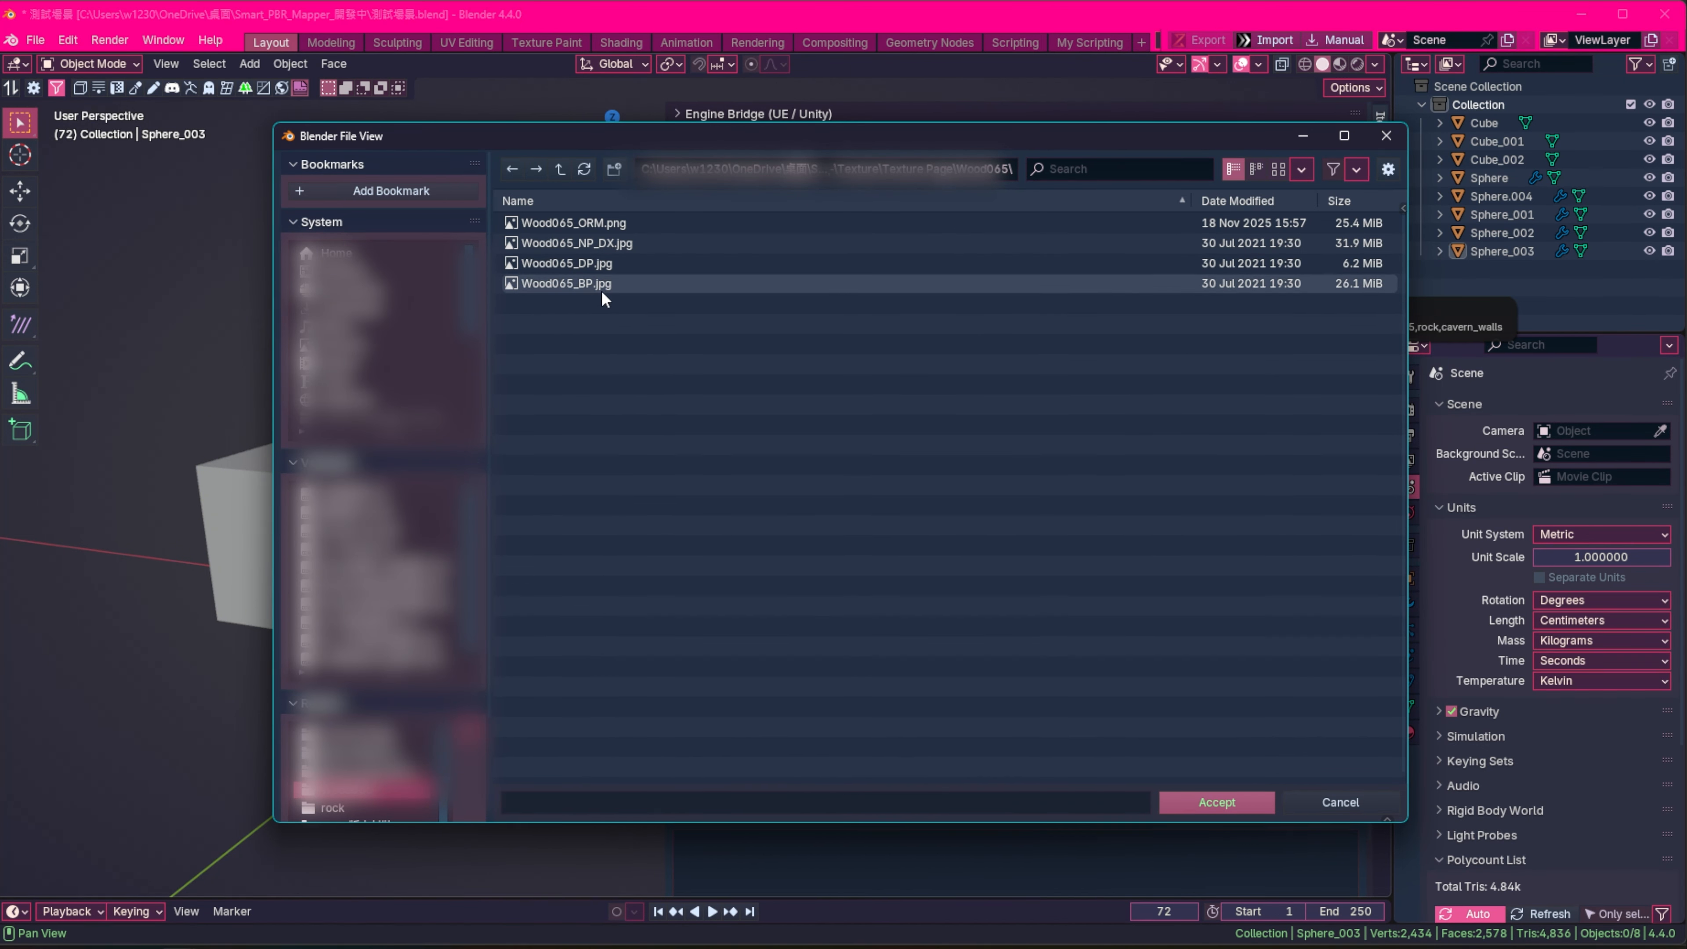
{"action": "left_click", "coordinate": [1341, 803]}
{"action": "left_click", "coordinate": [1160, 433]}
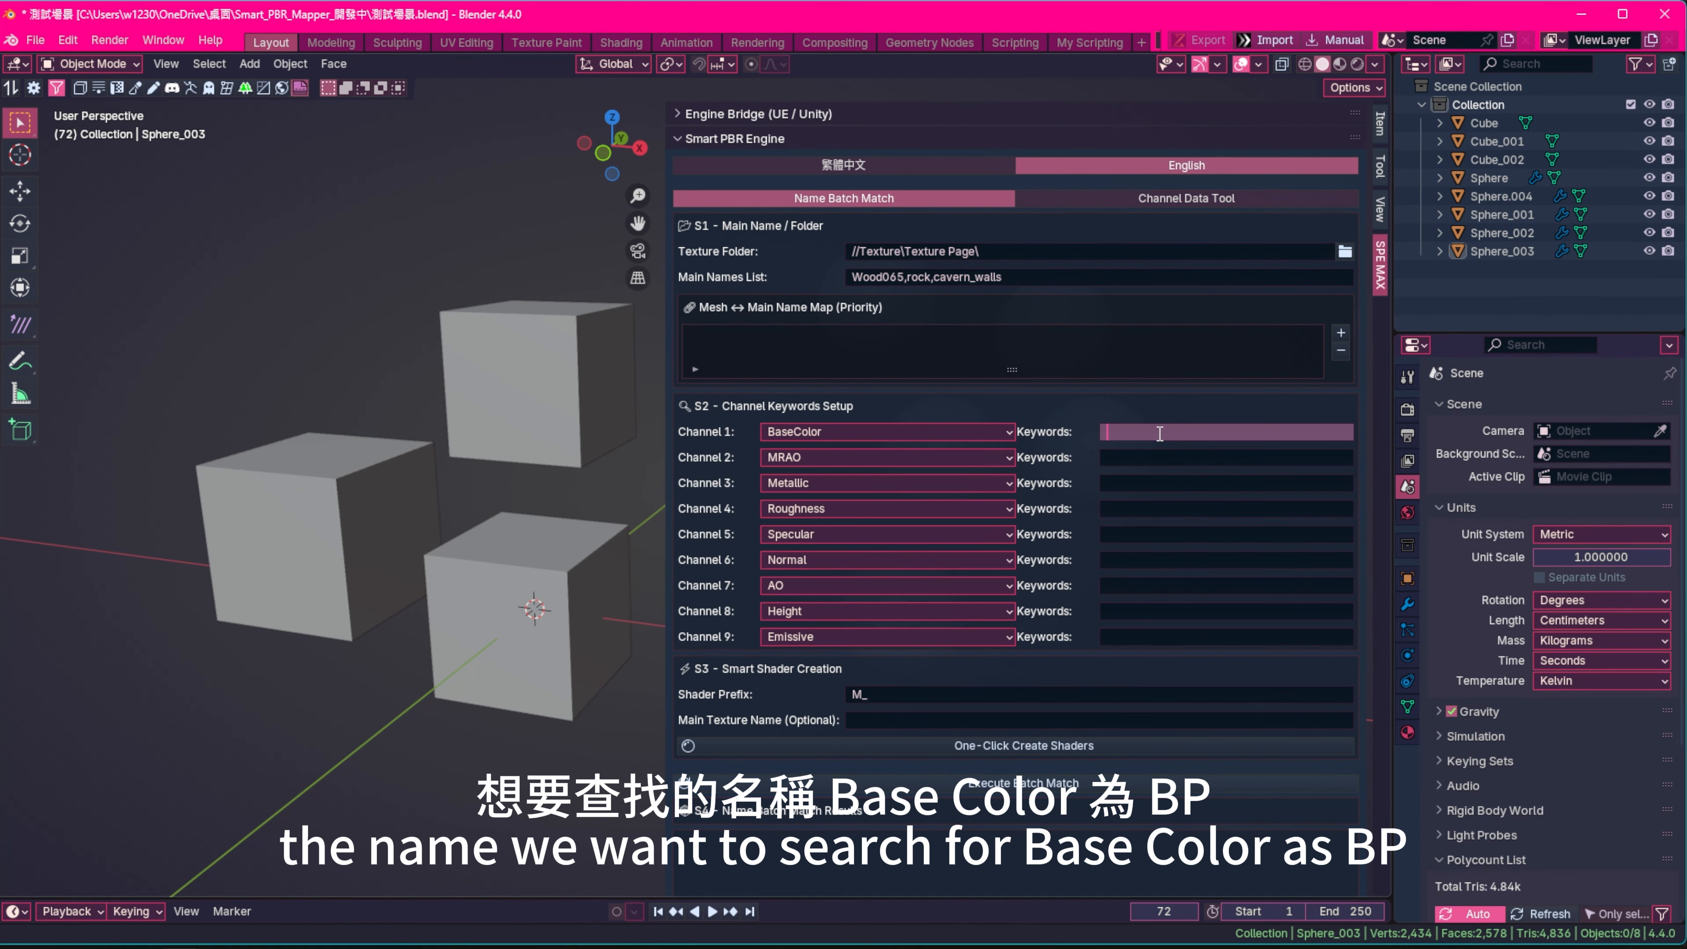
{"action": "type", "text": "bp"}
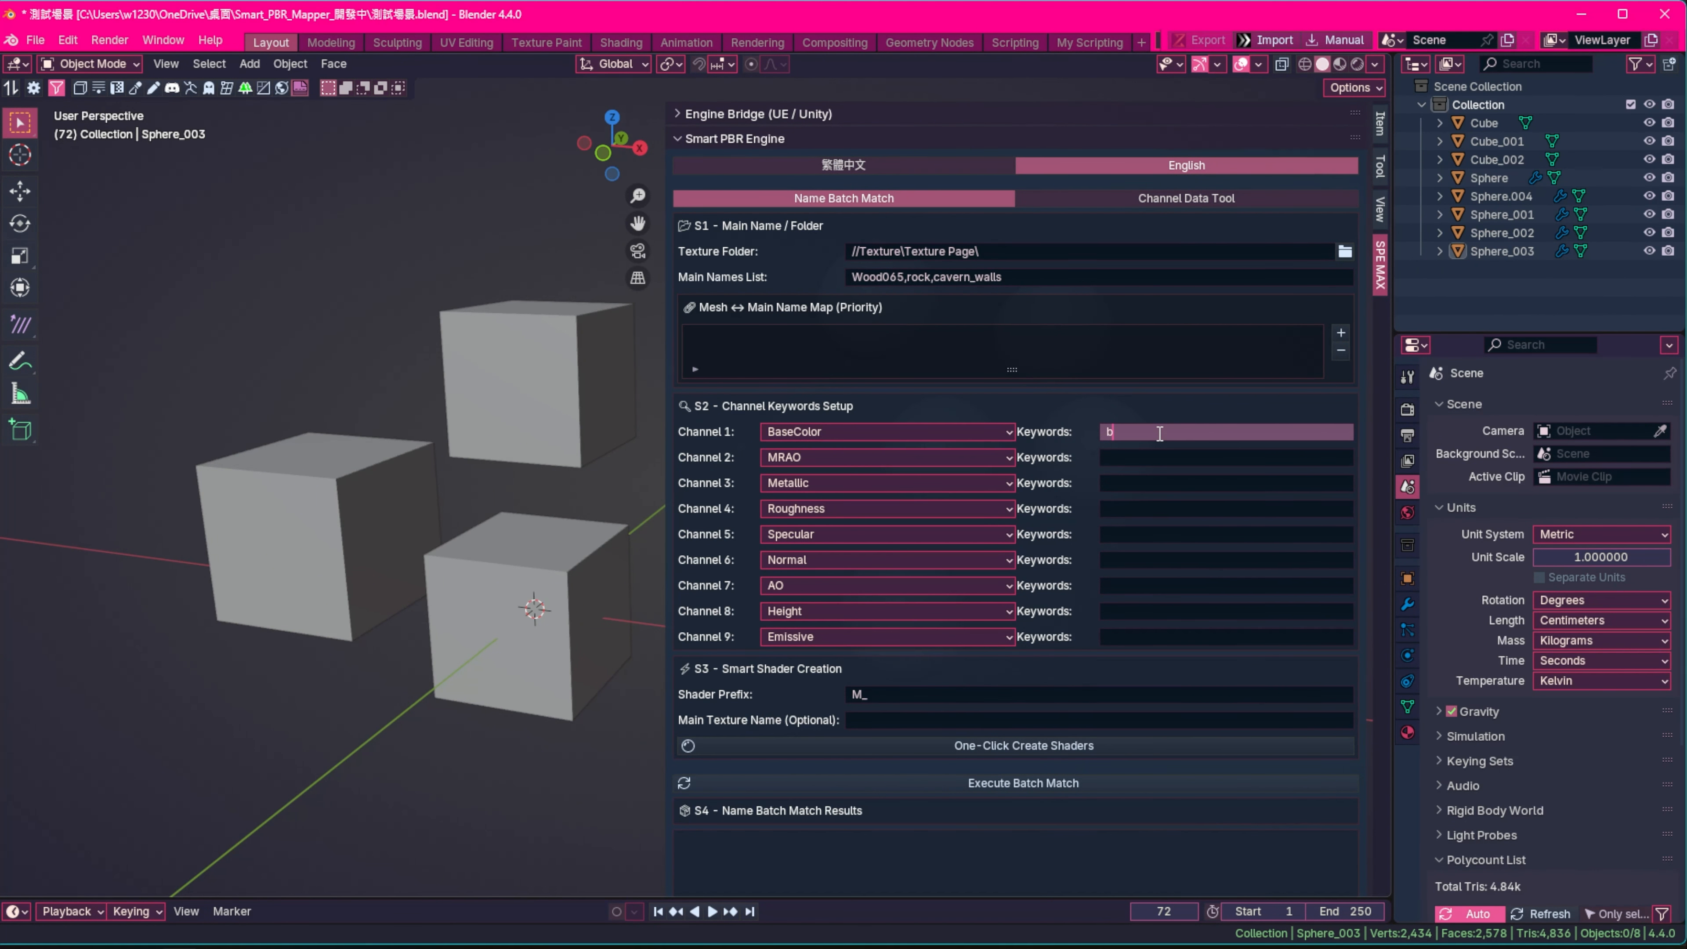
{"action": "key", "text": "BackSpace"}
{"action": "type", "text": "BP"}
{"action": "key", "text": "Return"}
Set the MRAO channel's keyword to ORM
{"action": "left_click", "coordinate": [1150, 460]}
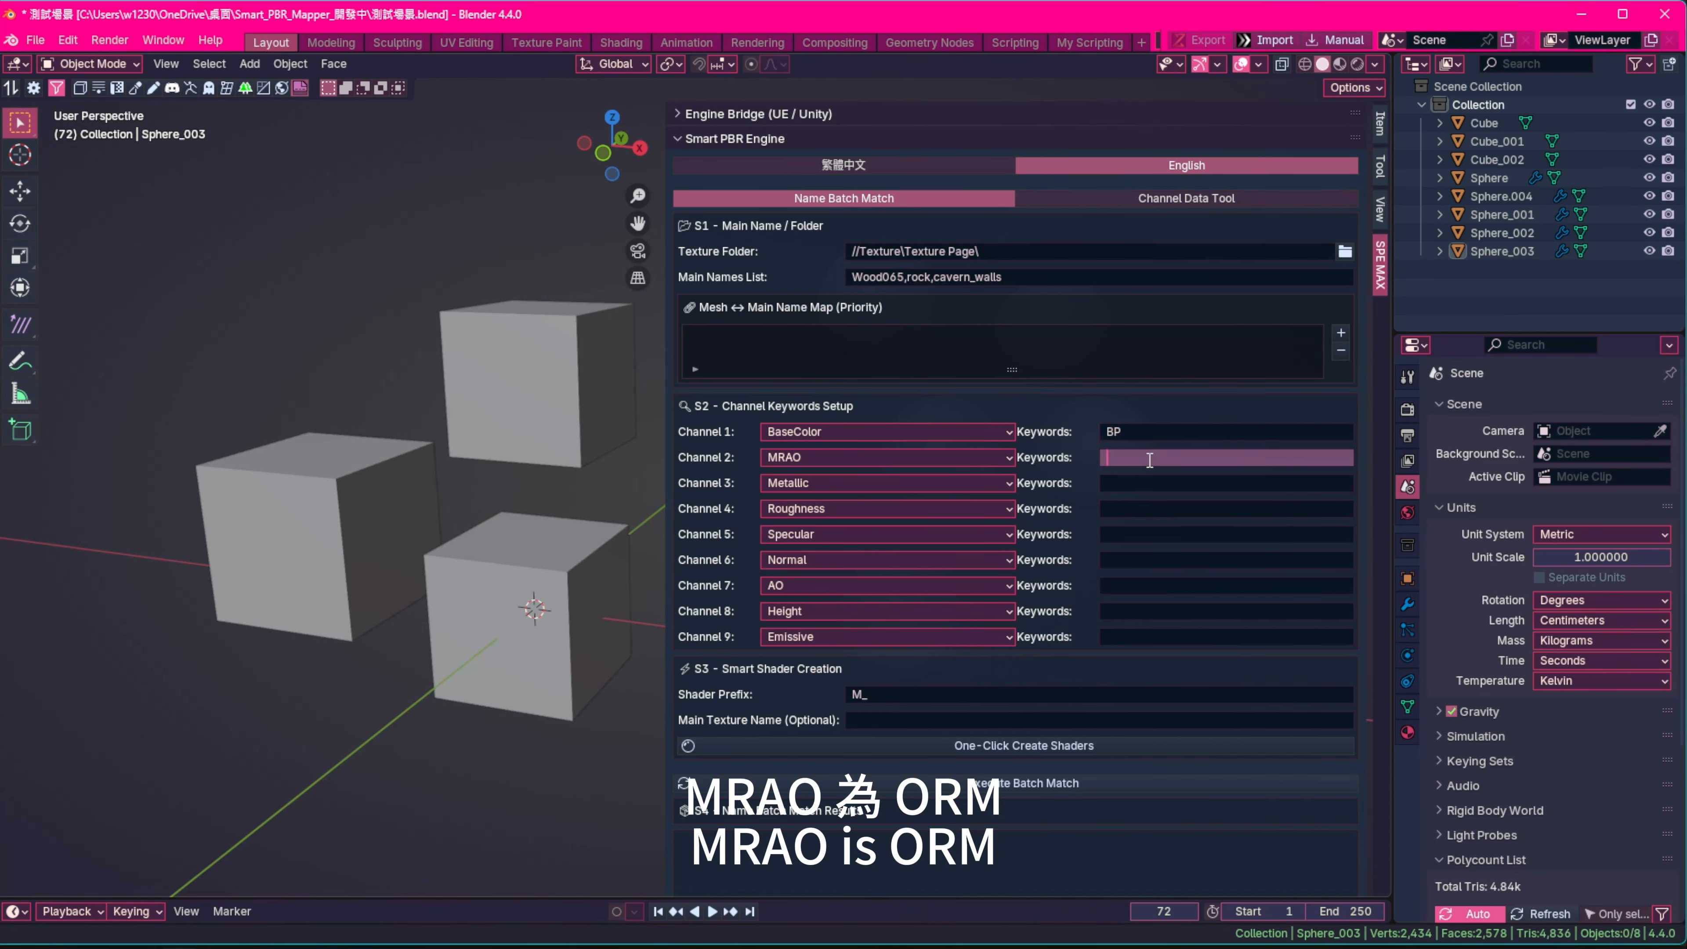
{"action": "type", "text": "OR"}
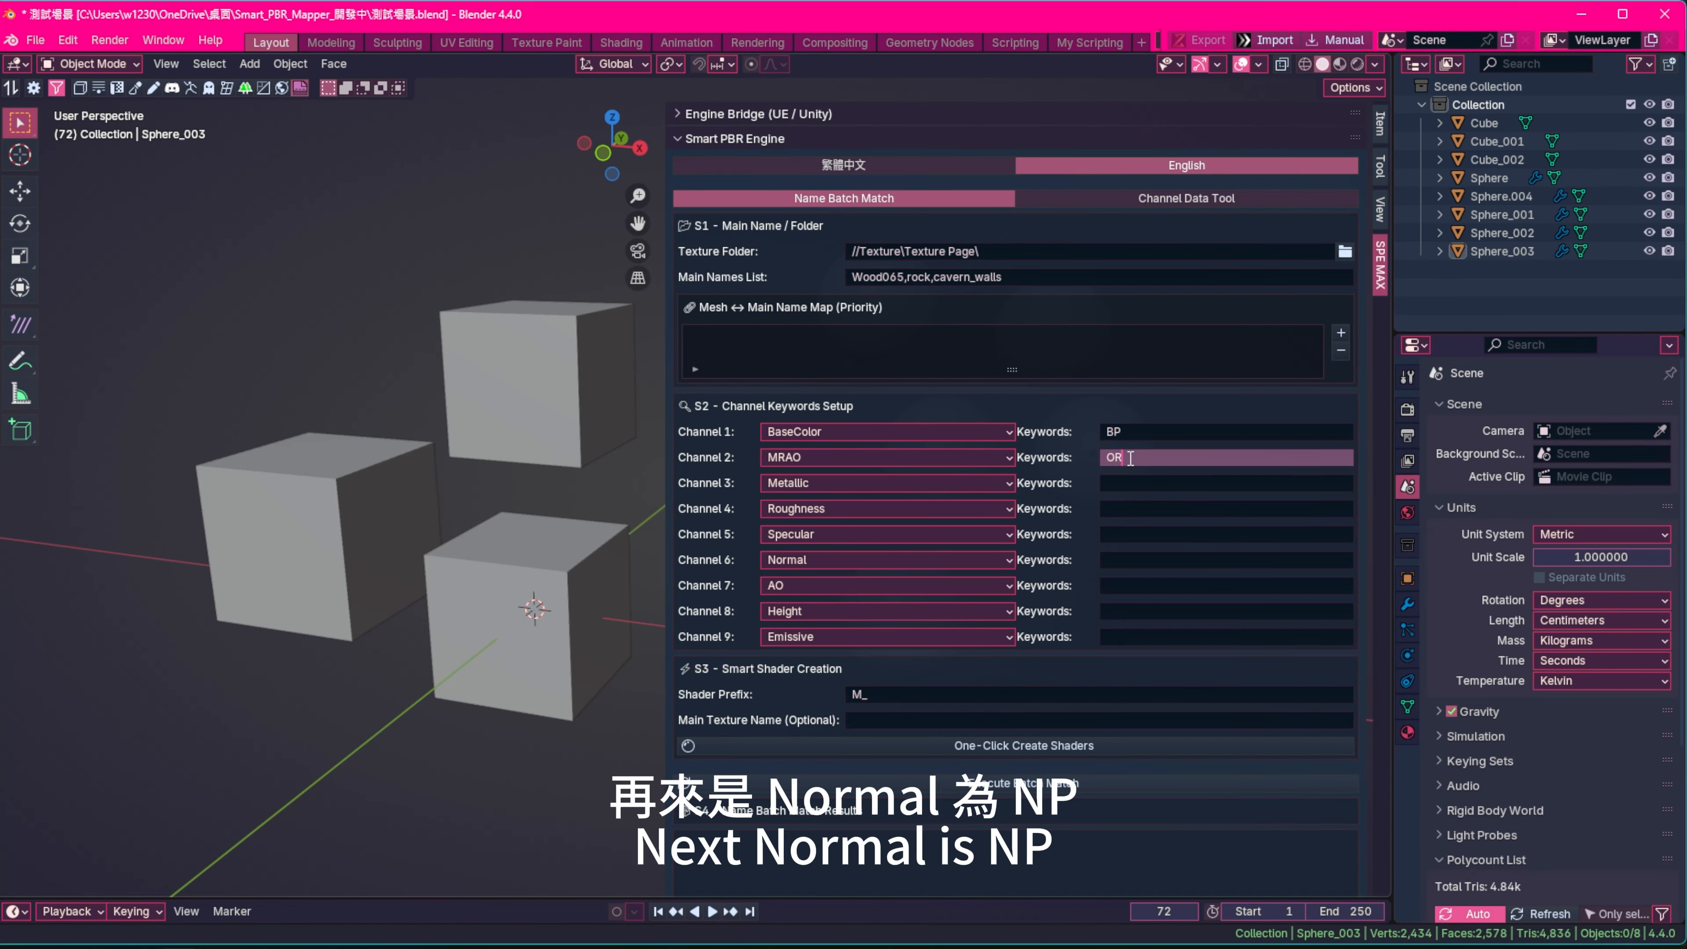
{"action": "type", "text": "M"}
{"action": "key", "text": "Return"}
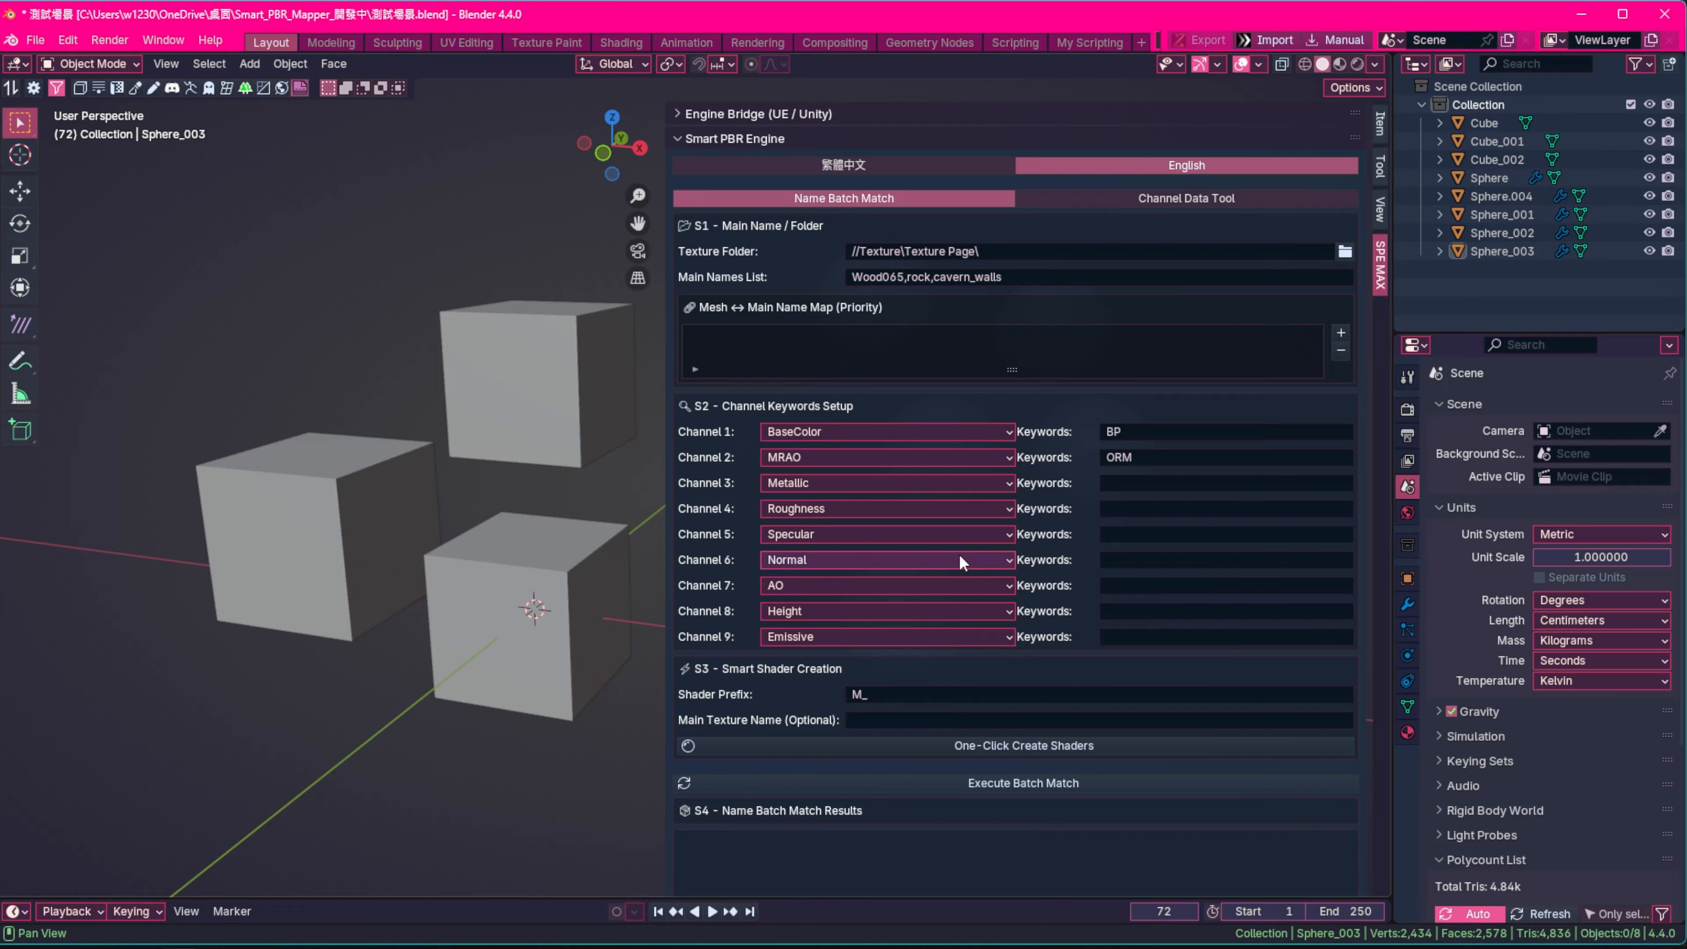
Set the Normal channel's keyword to NP and the Height channel's keyword to DP
{"action": "left_click", "coordinate": [1148, 560]}
{"action": "type", "text": "NP"}
{"action": "key", "text": "Return"}
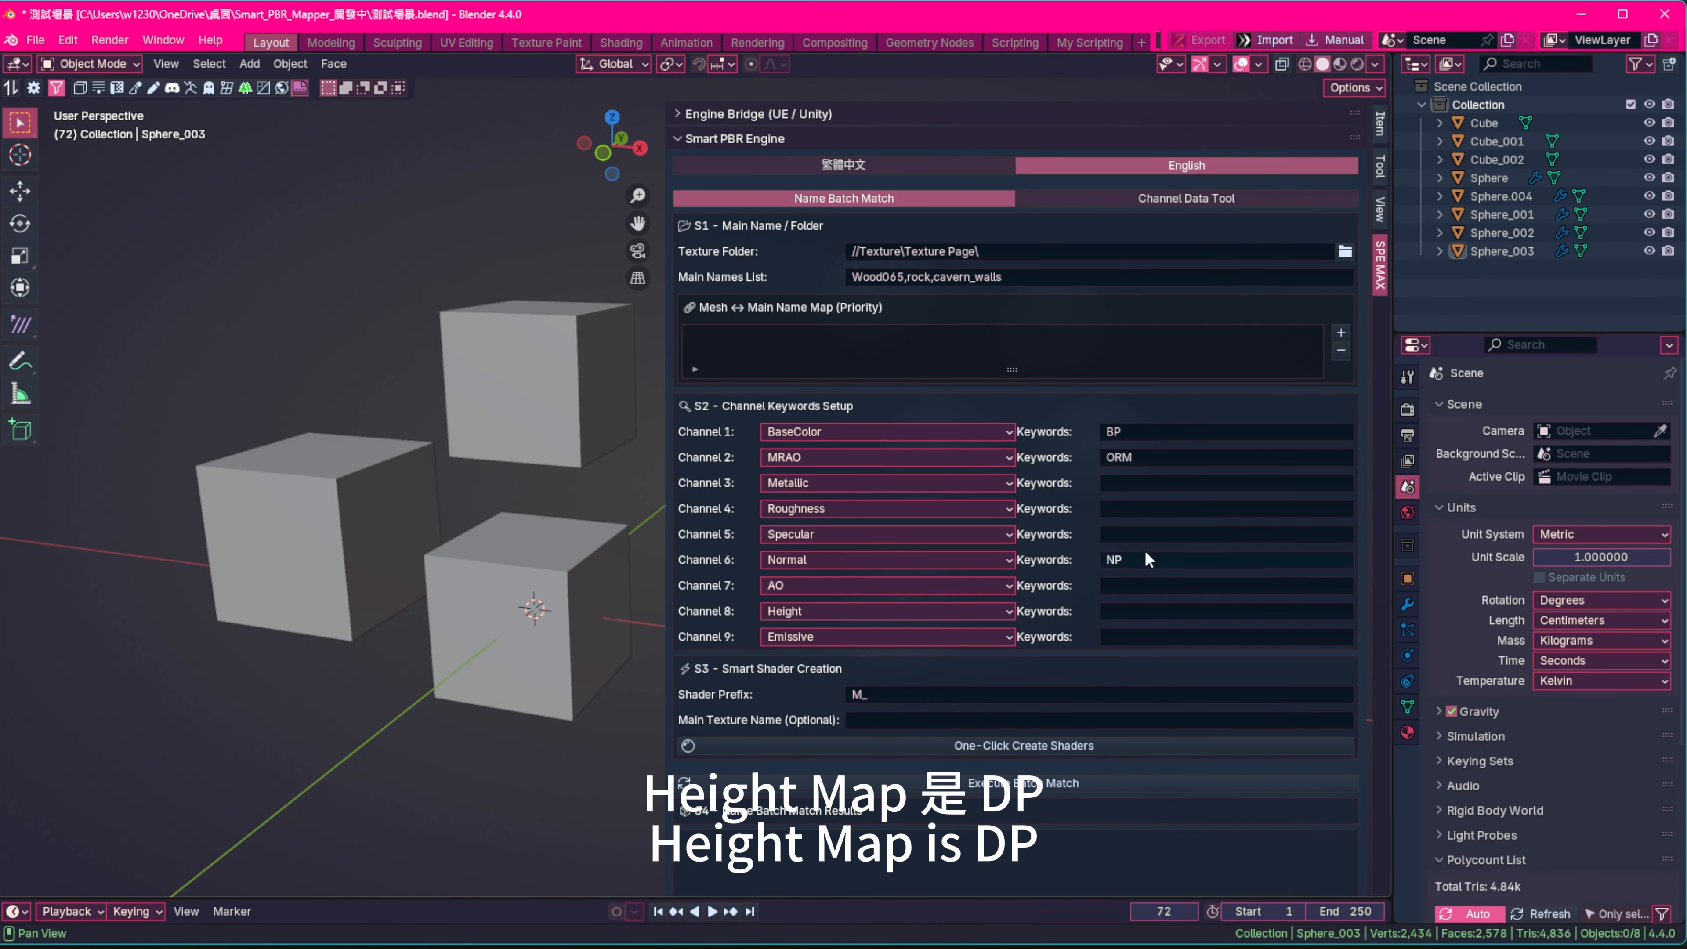
{"action": "left_click", "coordinate": [1134, 611]}
{"action": "type", "text": "D"}
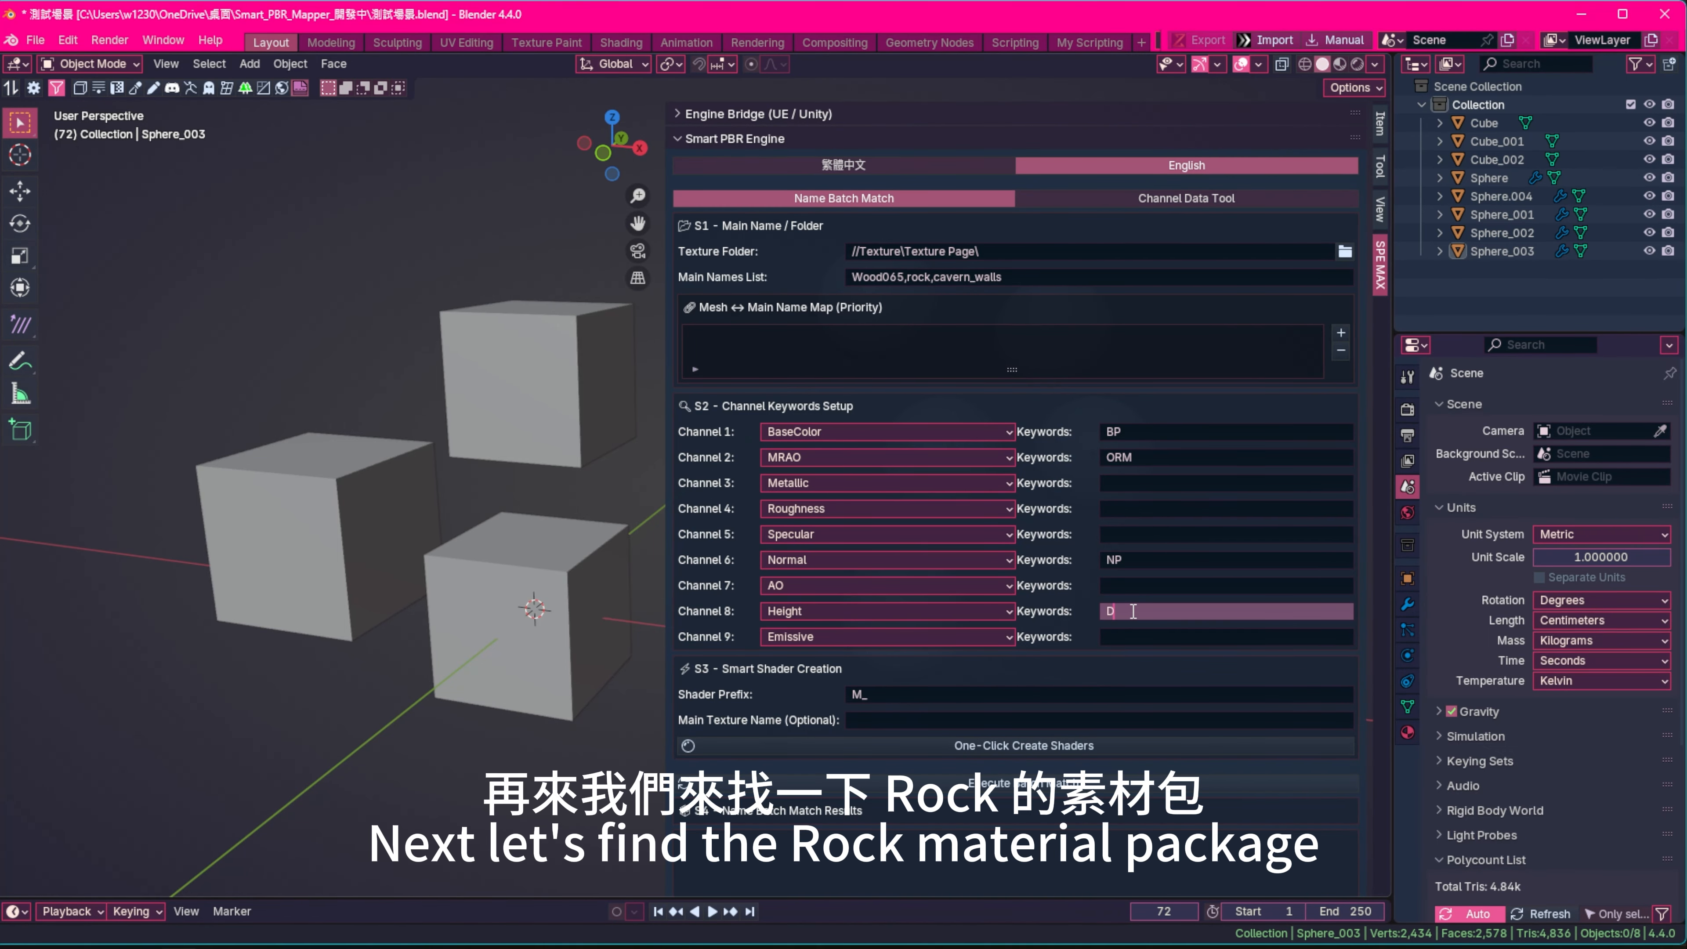
{"action": "type", "text": "P"}
{"action": "key", "text": "Return"}
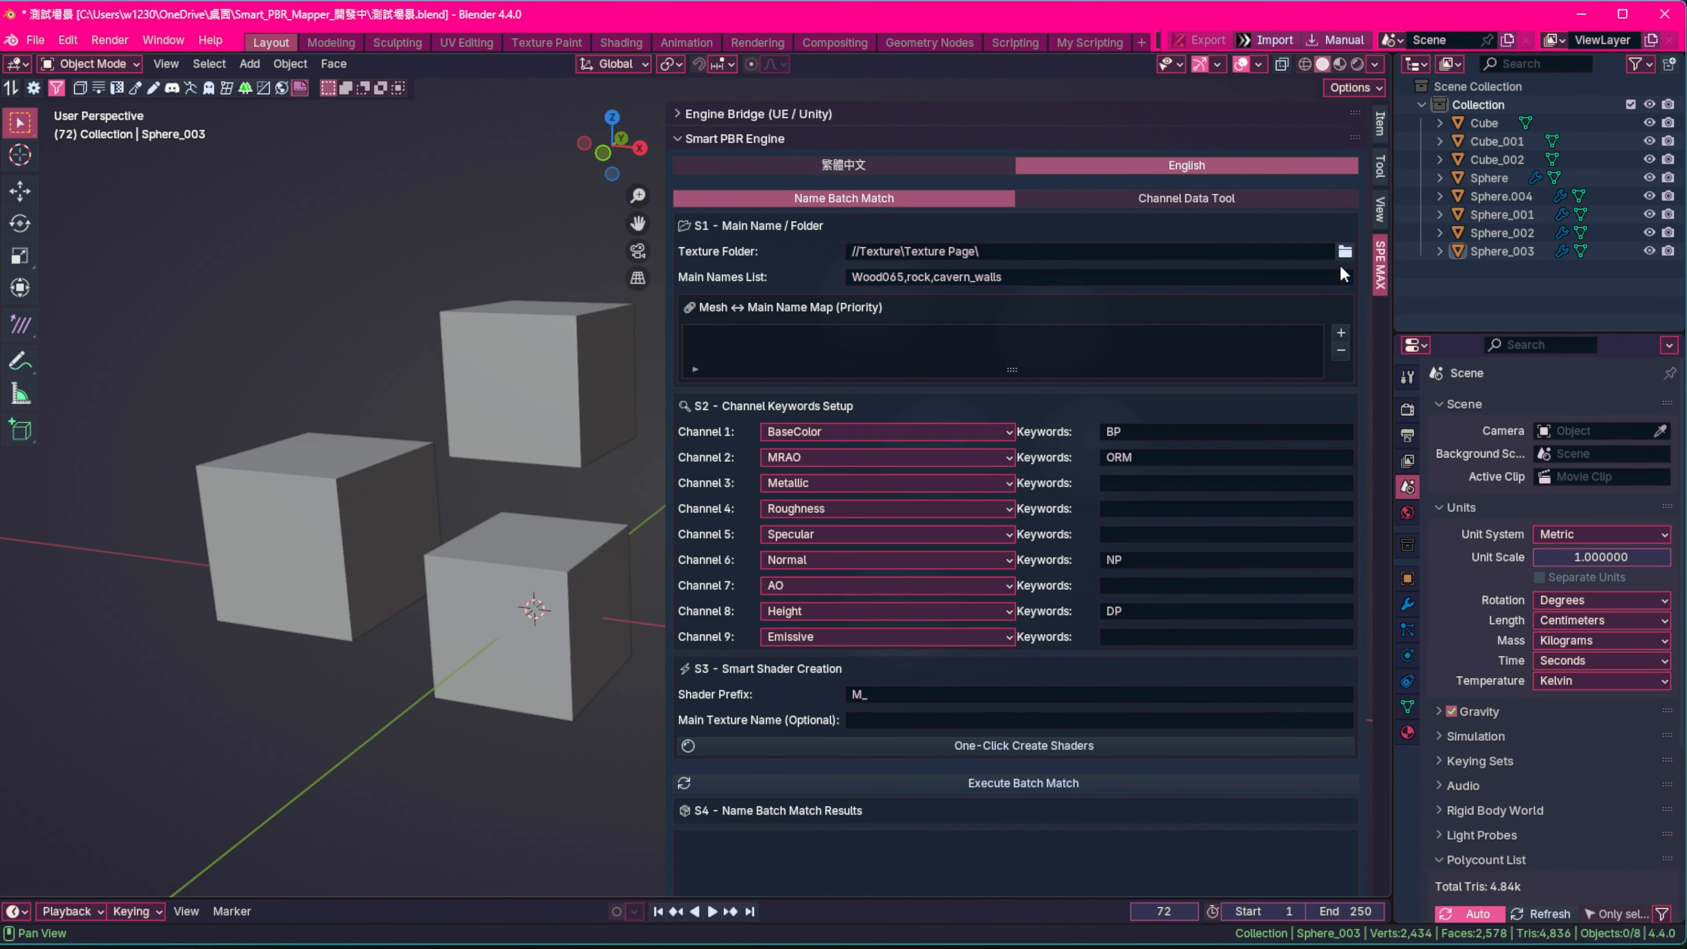
Check the map suffixes in the rock texture folder and extend the MRAO channel's keywords to "ORM,MRAO"
{"action": "left_click", "coordinate": [1344, 252]}
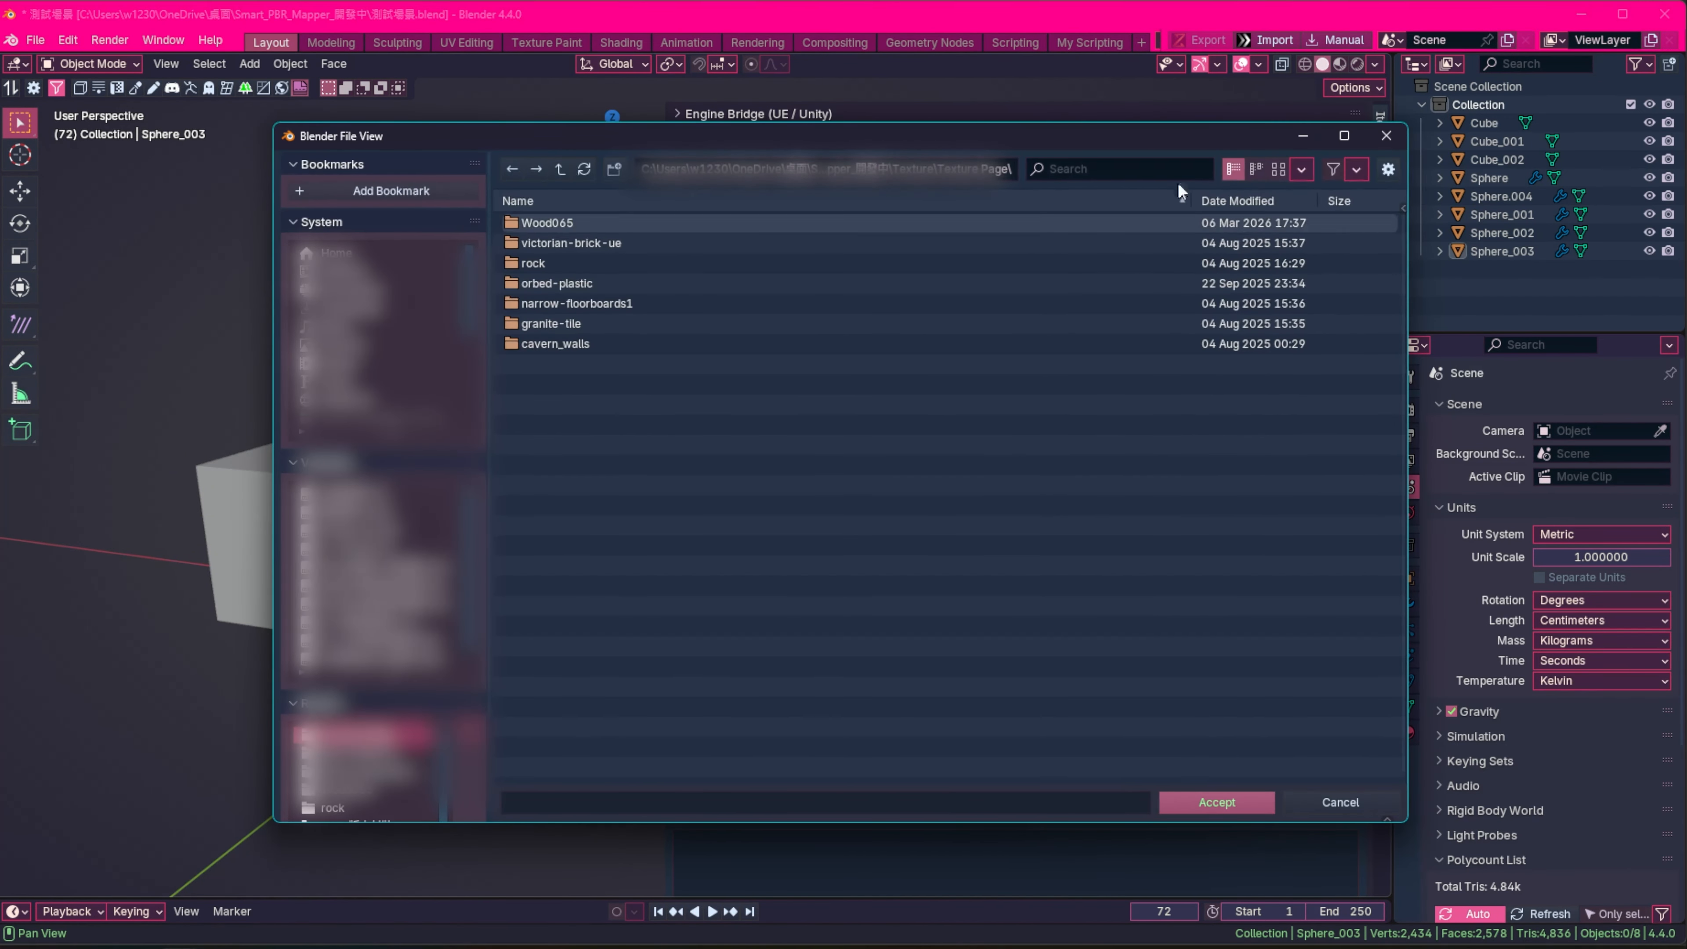
{"action": "double_click", "coordinate": [560, 261]}
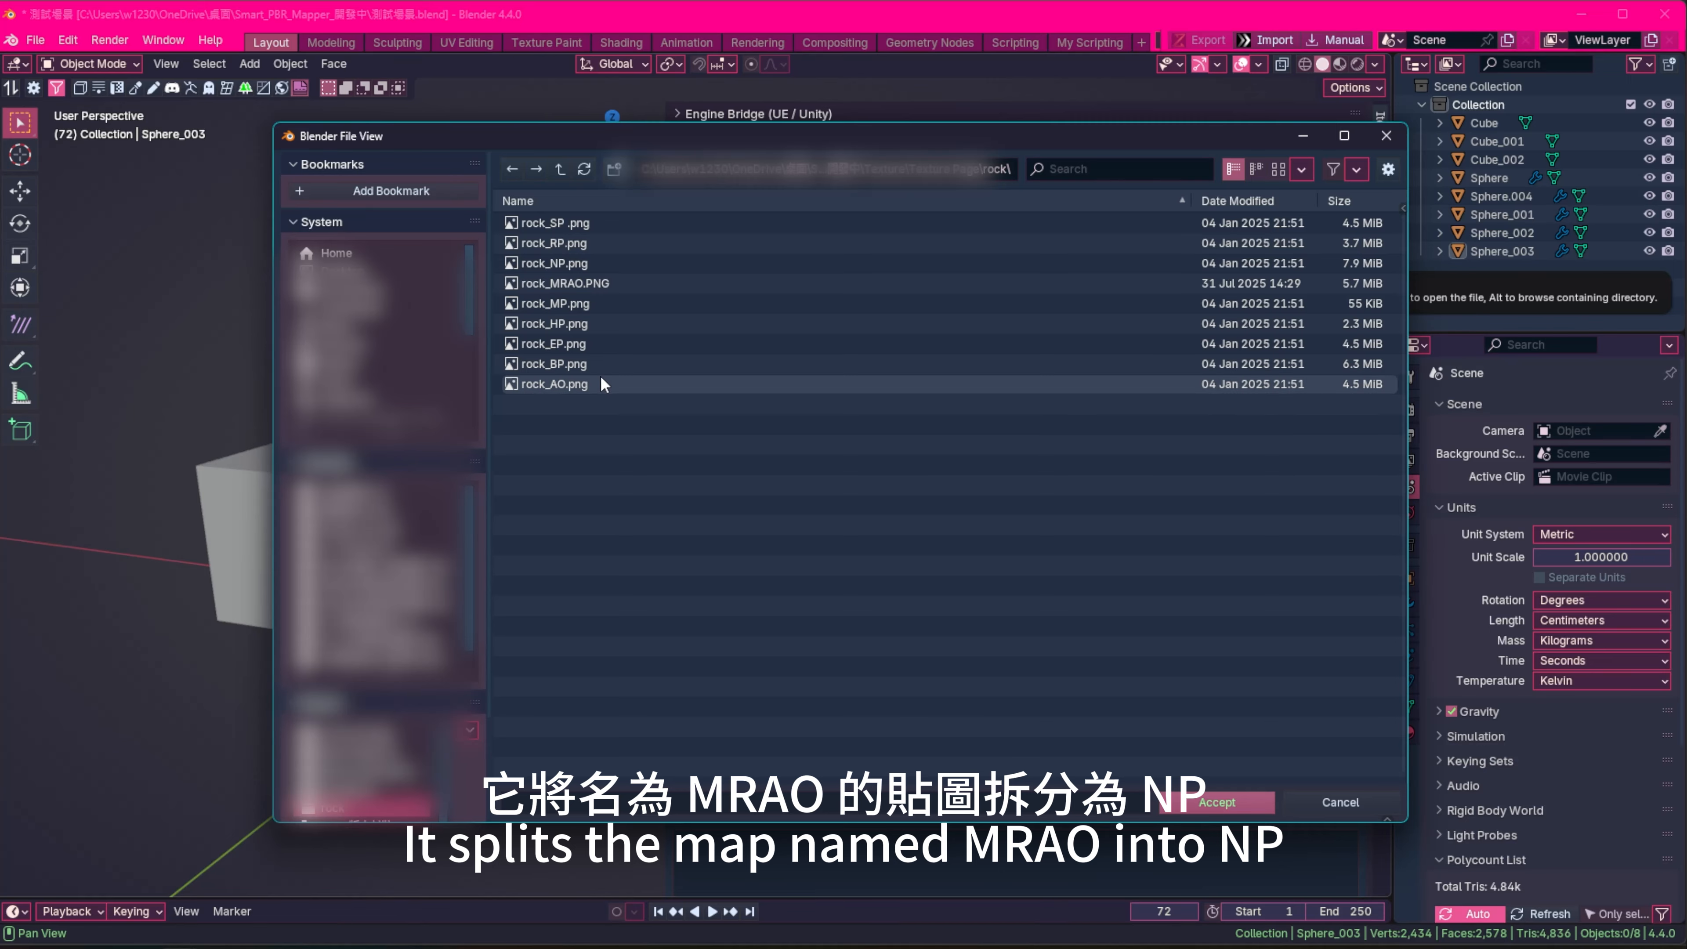
{"action": "mouse_move", "coordinate": [550, 286]}
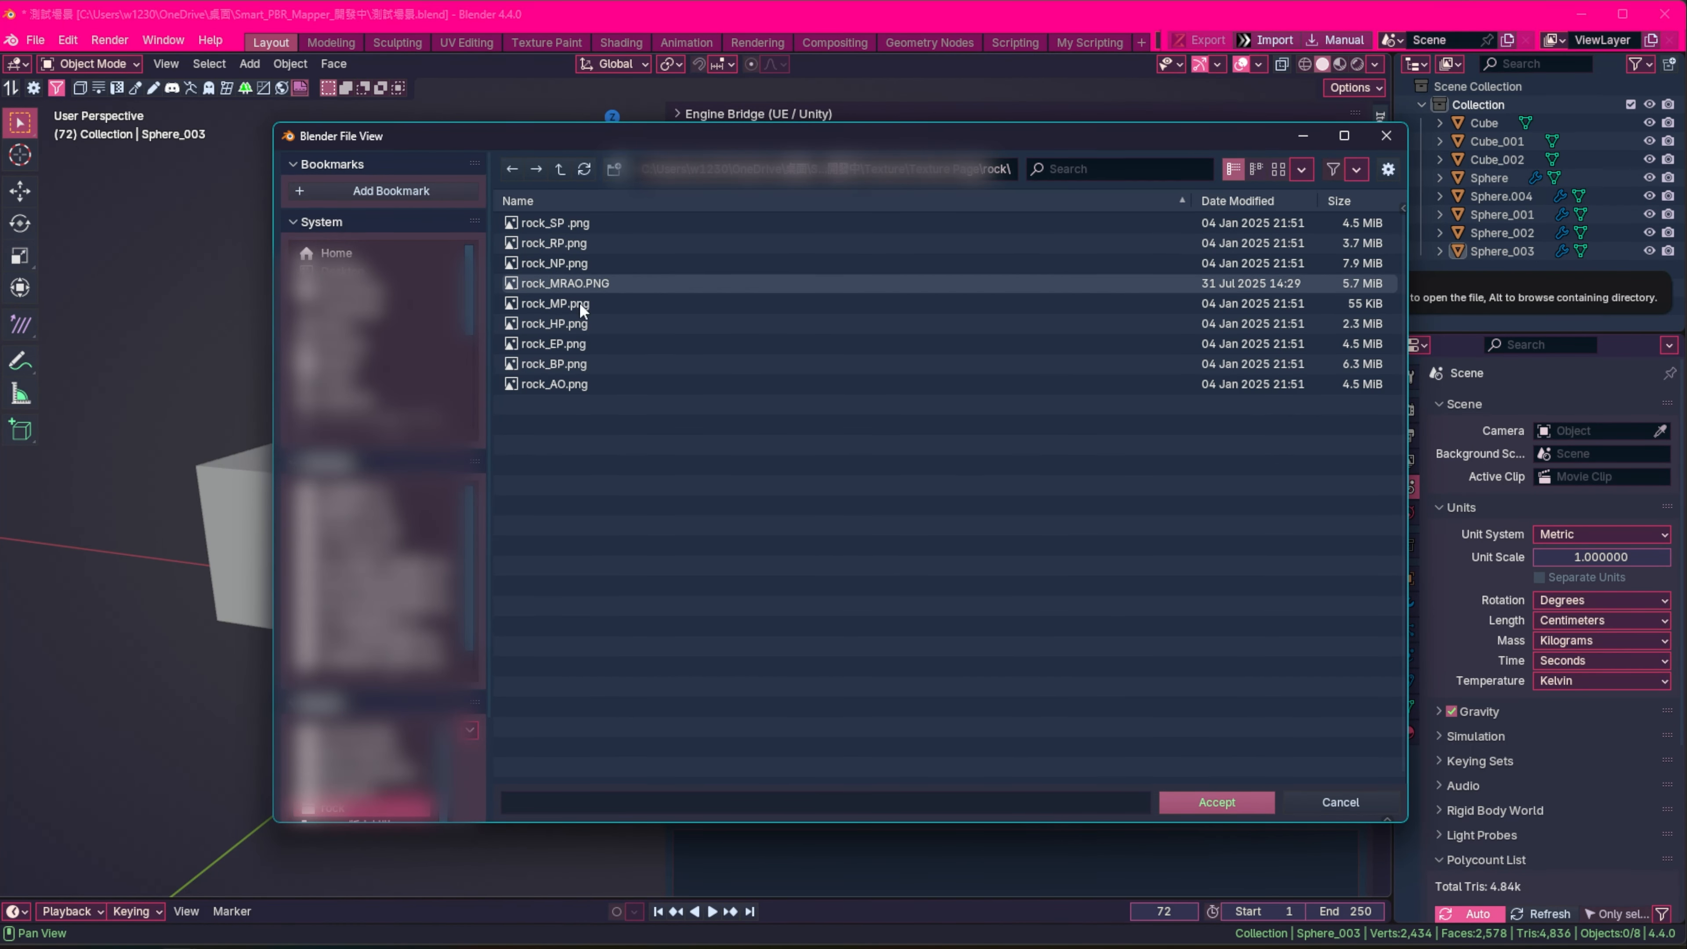
{"action": "left_click", "coordinate": [1340, 802]}
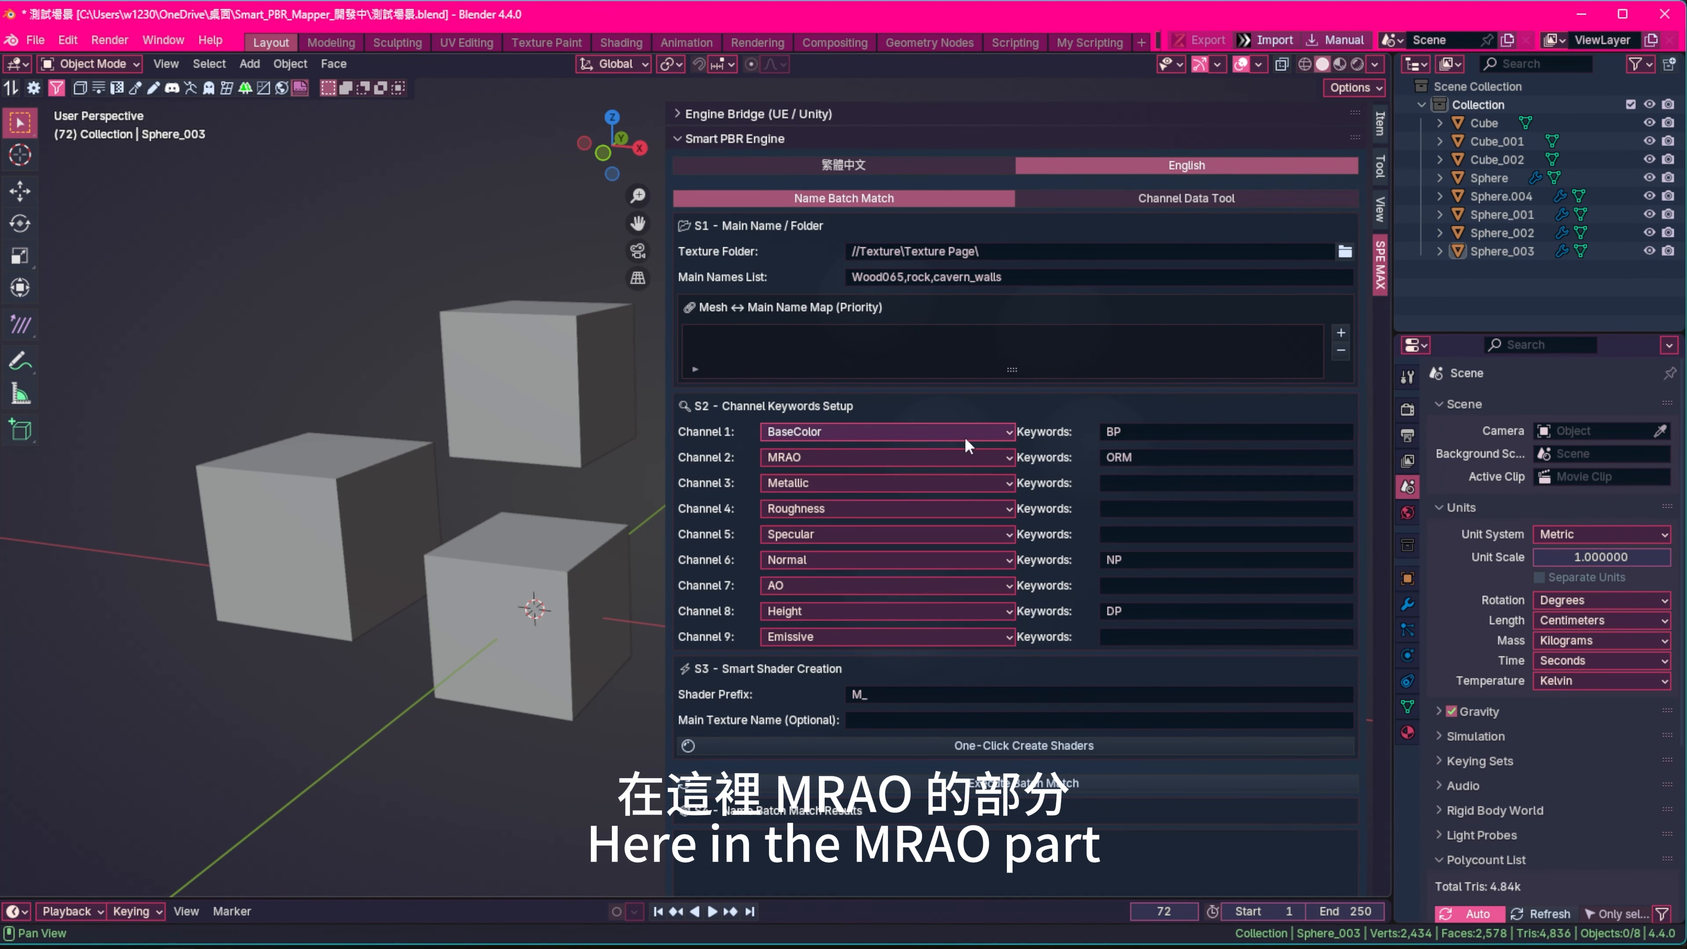
{"action": "left_click", "coordinate": [1134, 460]}
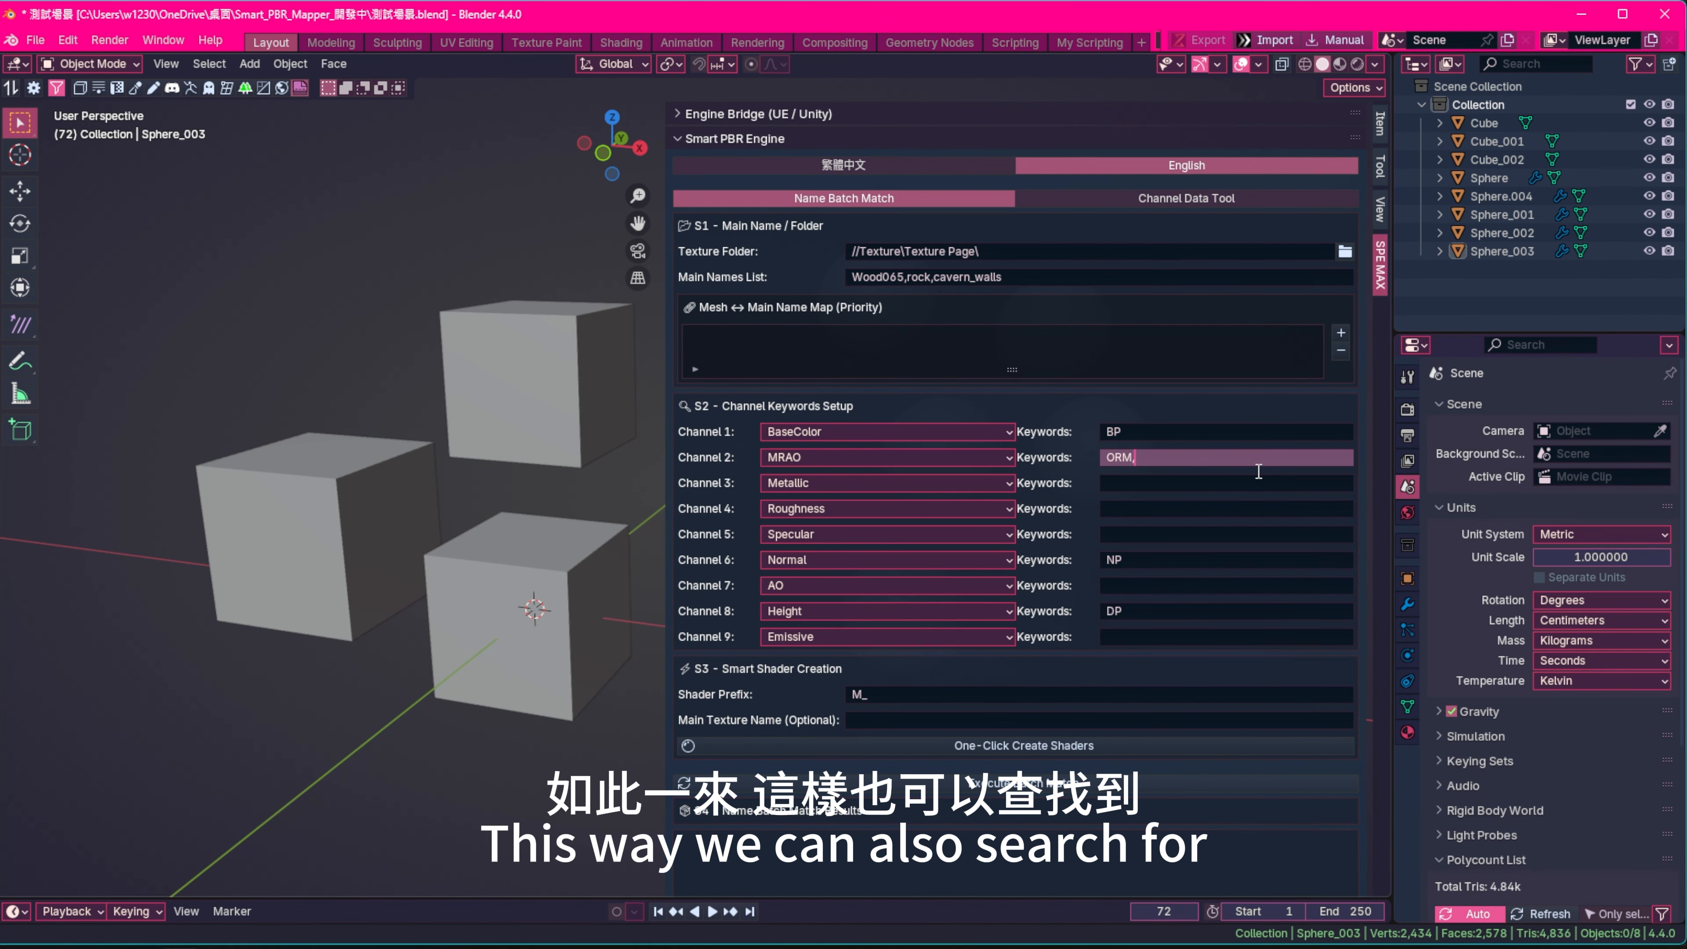
{"action": "type", "text": "MRAO"}
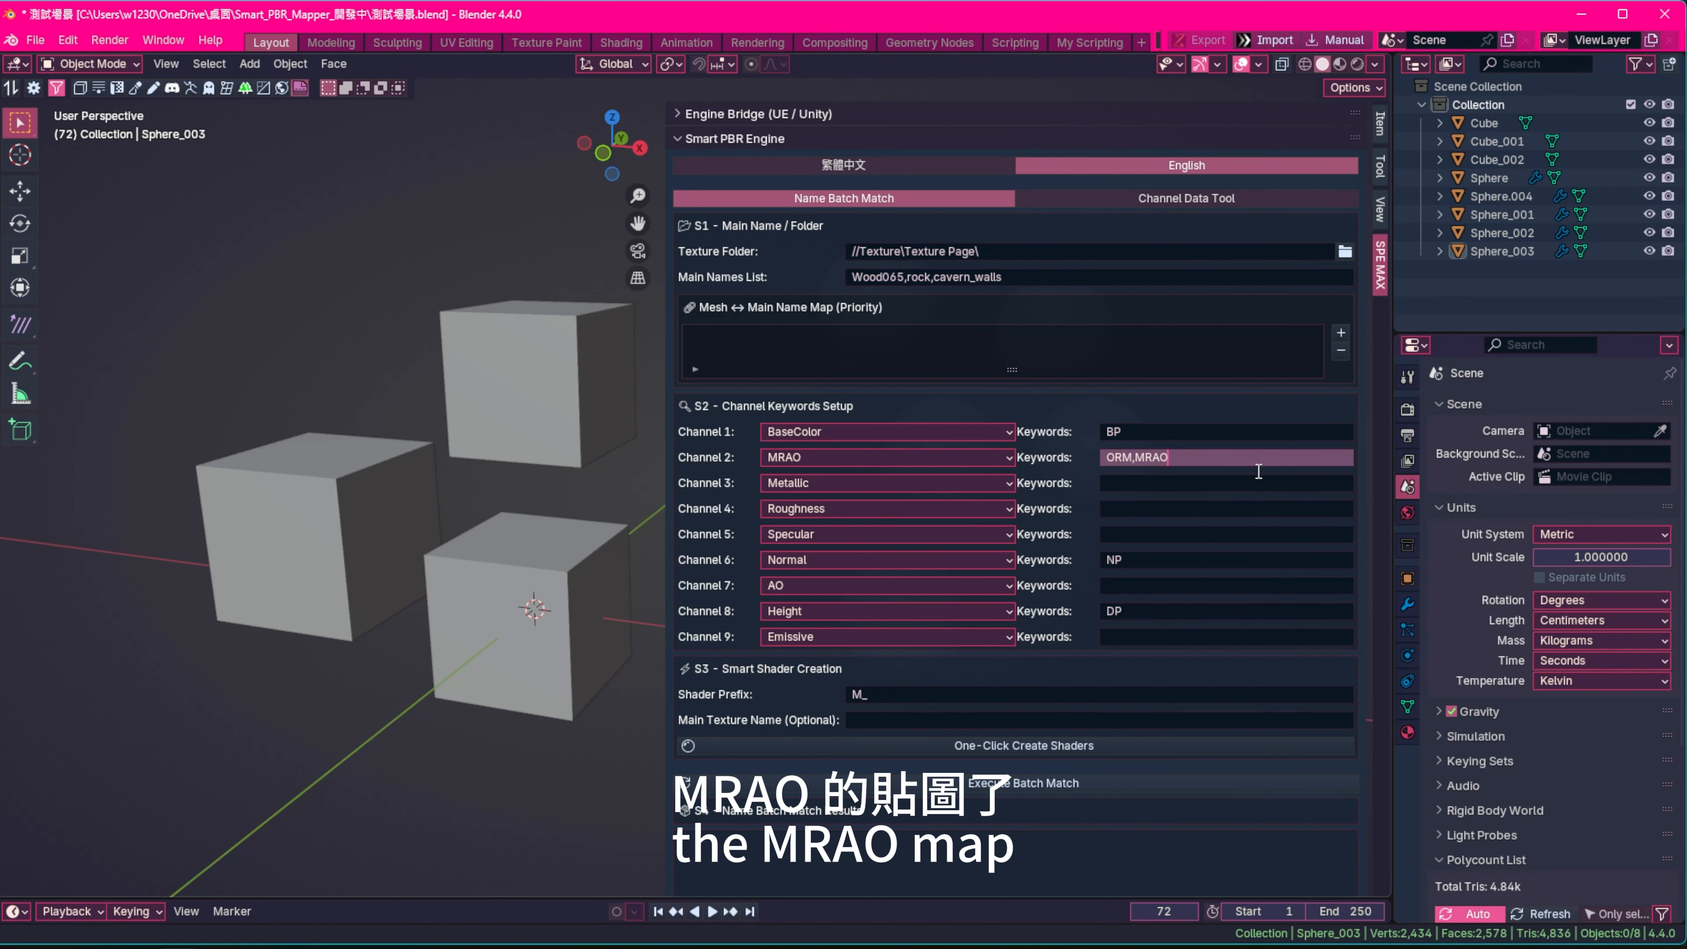
{"action": "key", "text": "Return"}
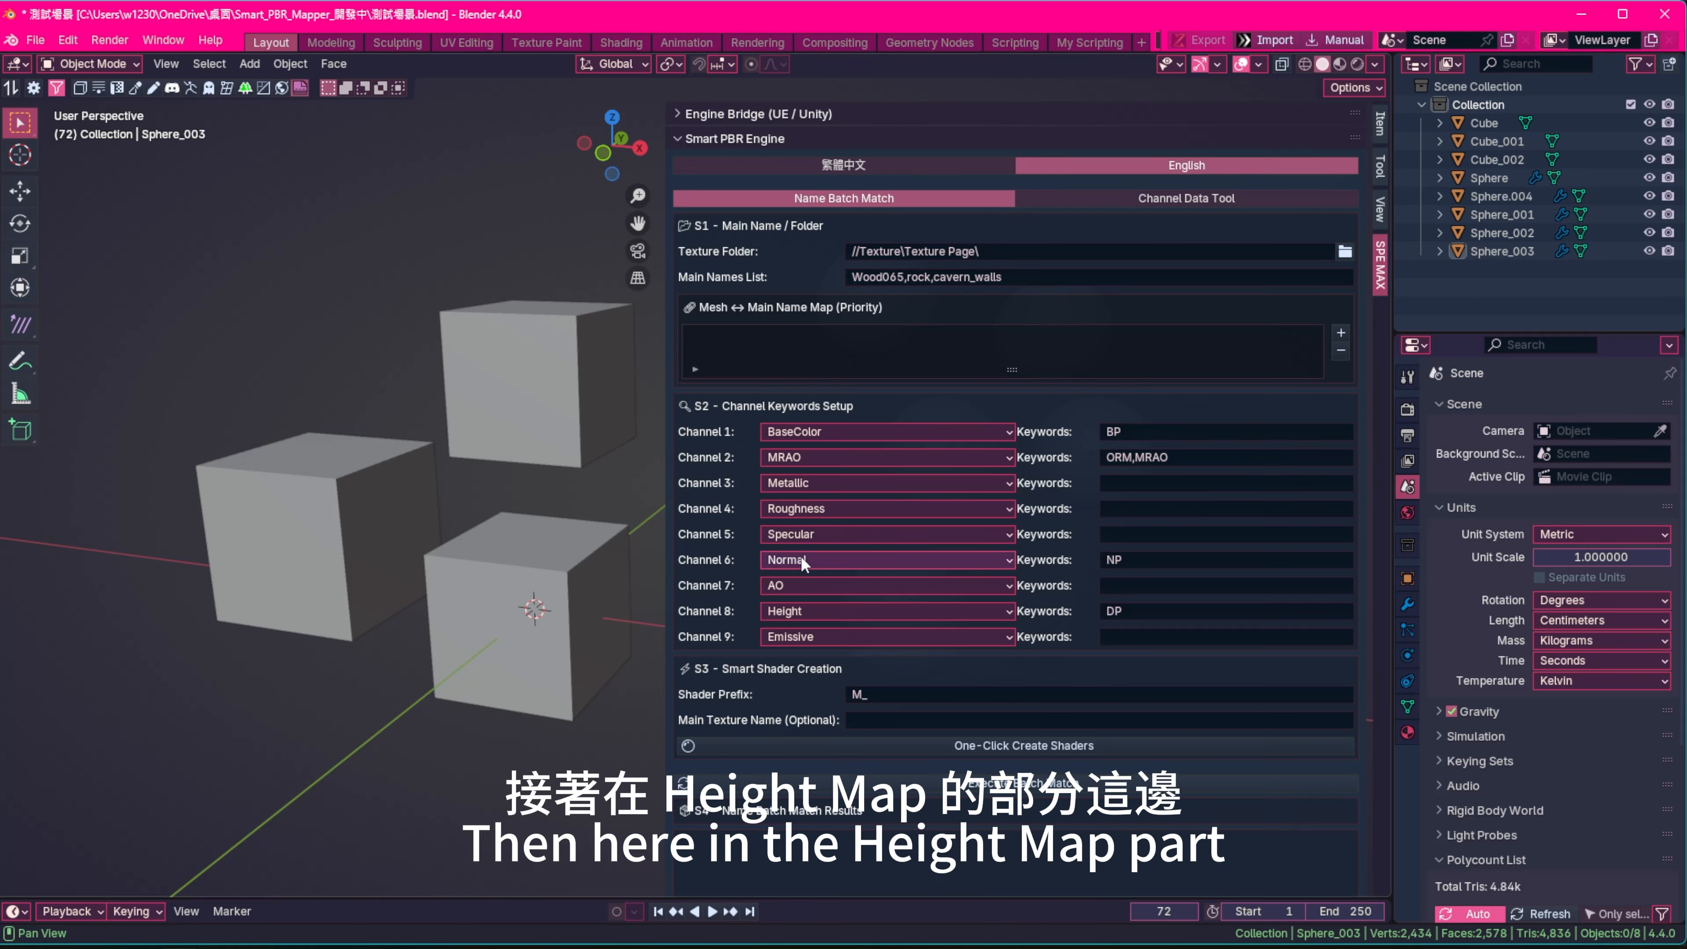
Extend the Height channel's keywords to "DP,HP"
{"action": "left_click", "coordinate": [1170, 611]}
{"action": "left_click", "coordinate": [1172, 608]}
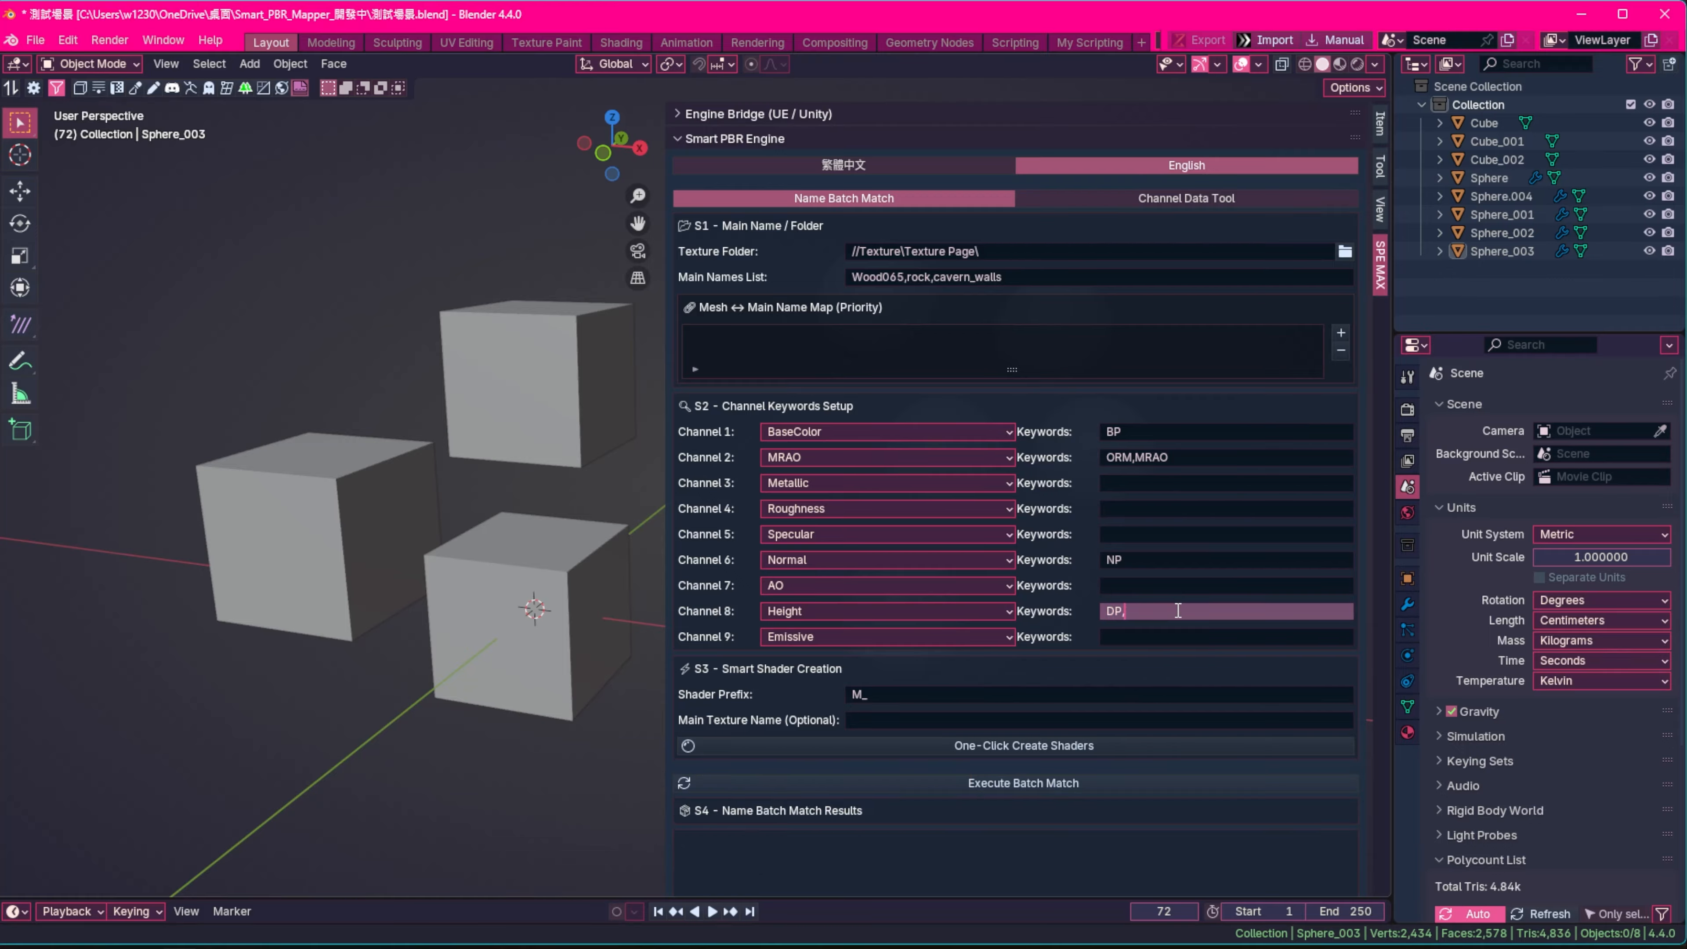
{"action": "type", "text": ",H"}
{"action": "type", "text": "P"}
{"action": "key", "text": "Return"}
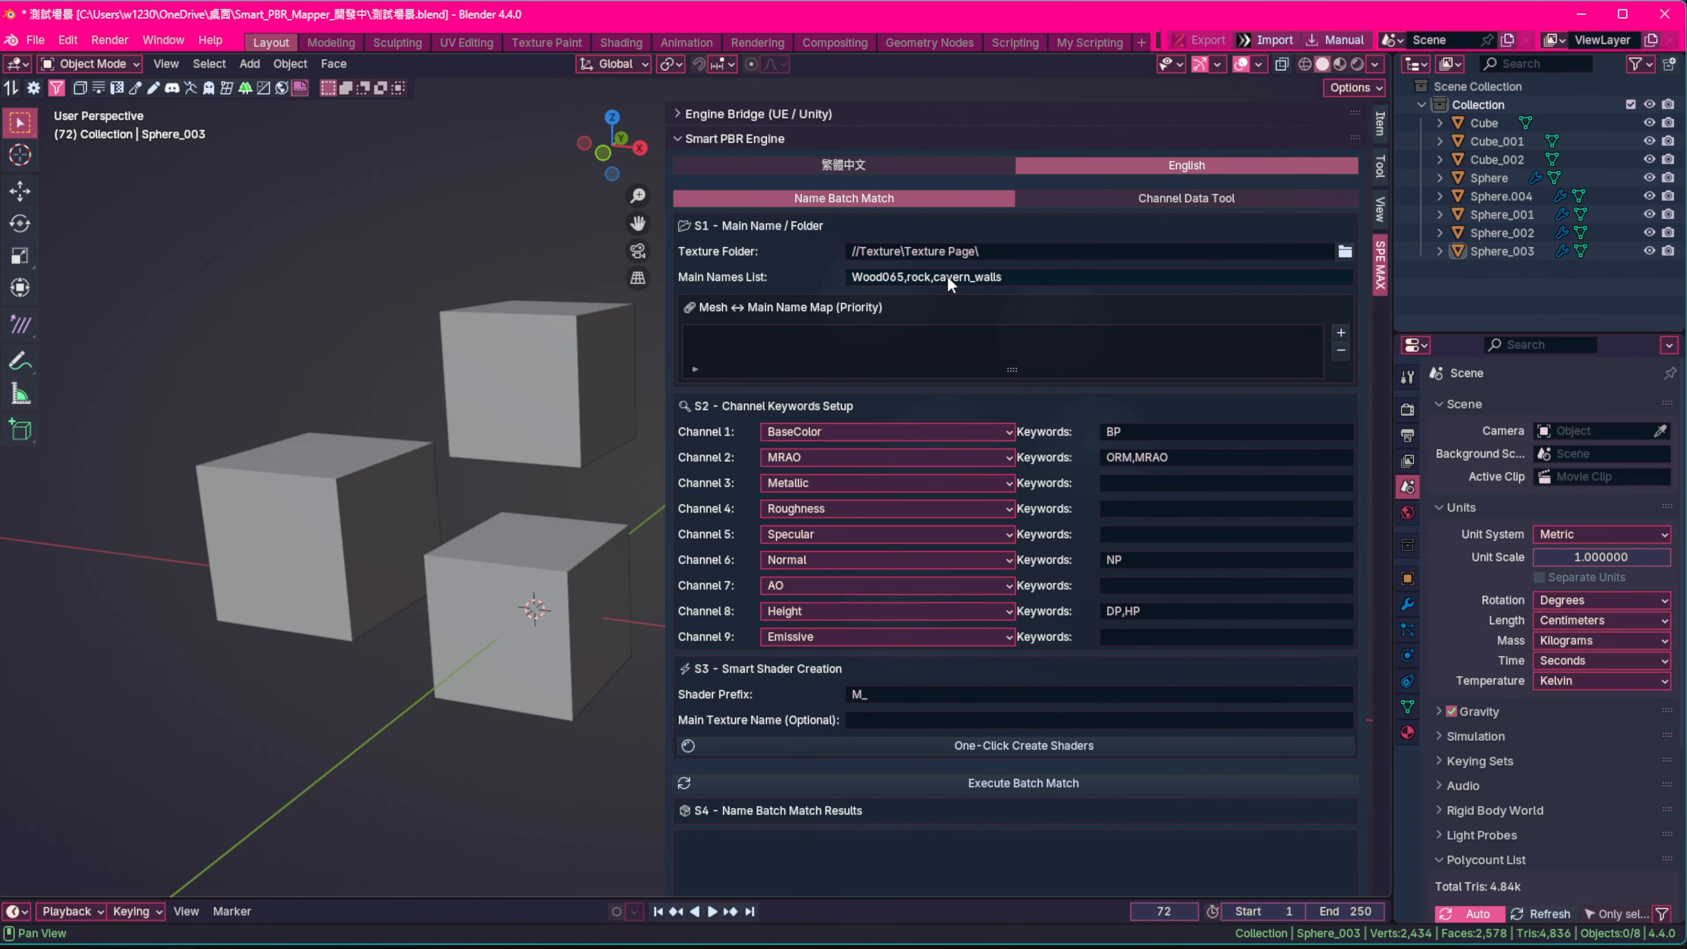
Check the map suffixes in the cavern_walls texture folder and set the Metallic channel's keyword to MP
{"action": "left_click", "coordinate": [1344, 254]}
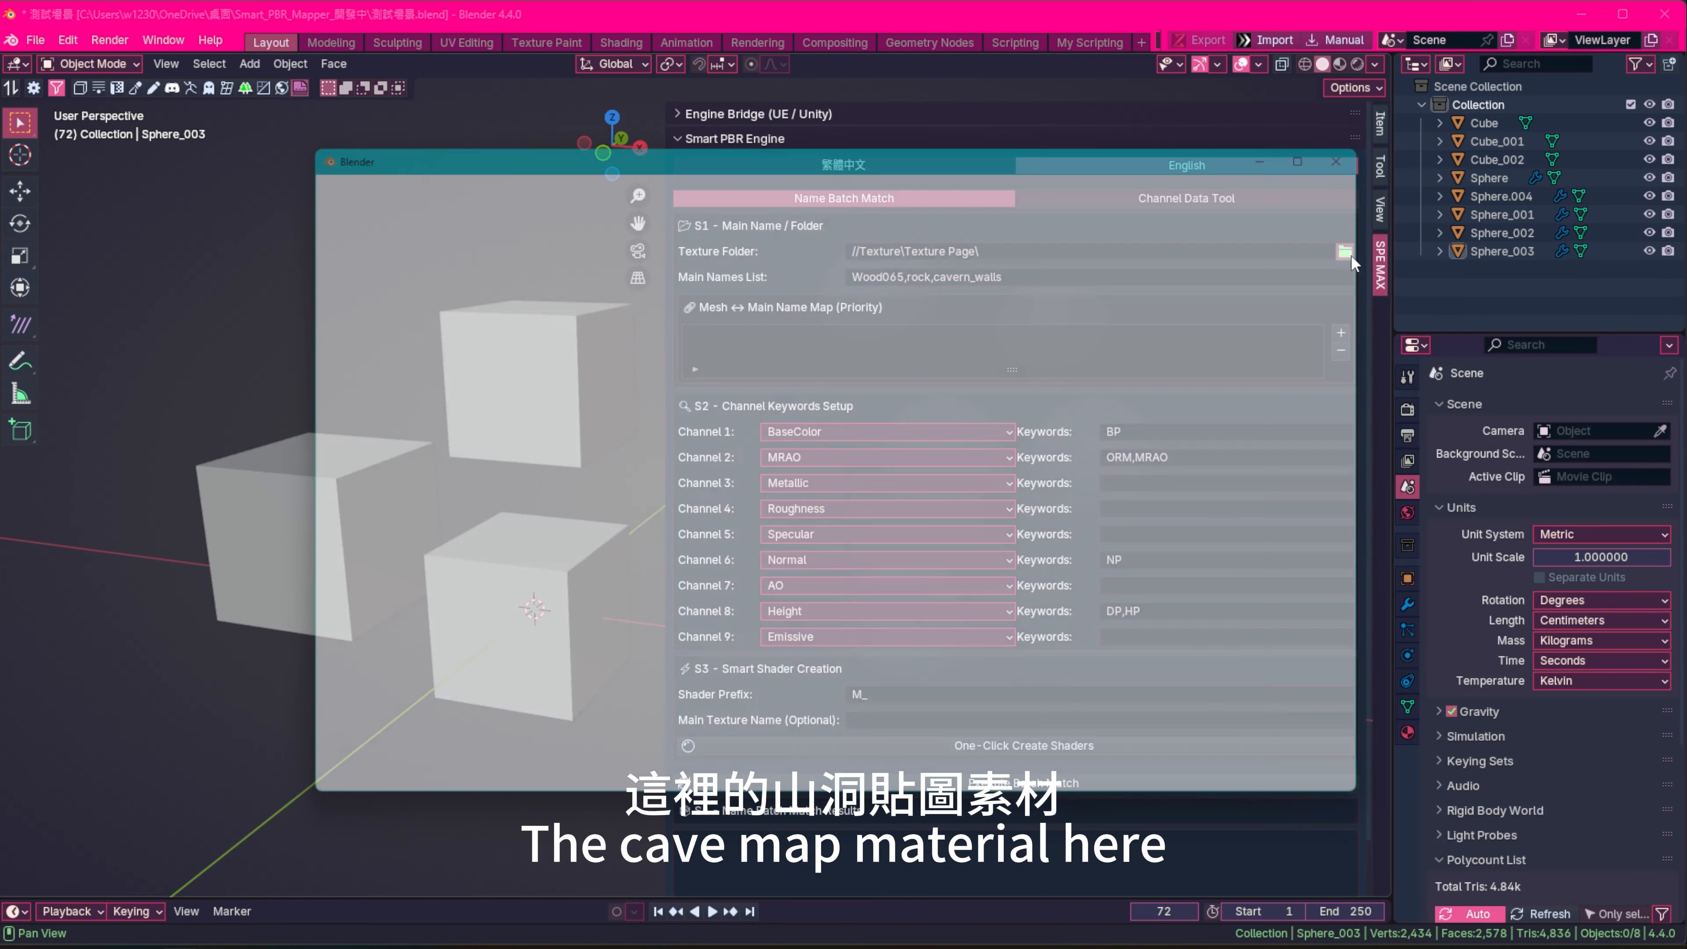
{"action": "left_click", "coordinate": [601, 345]}
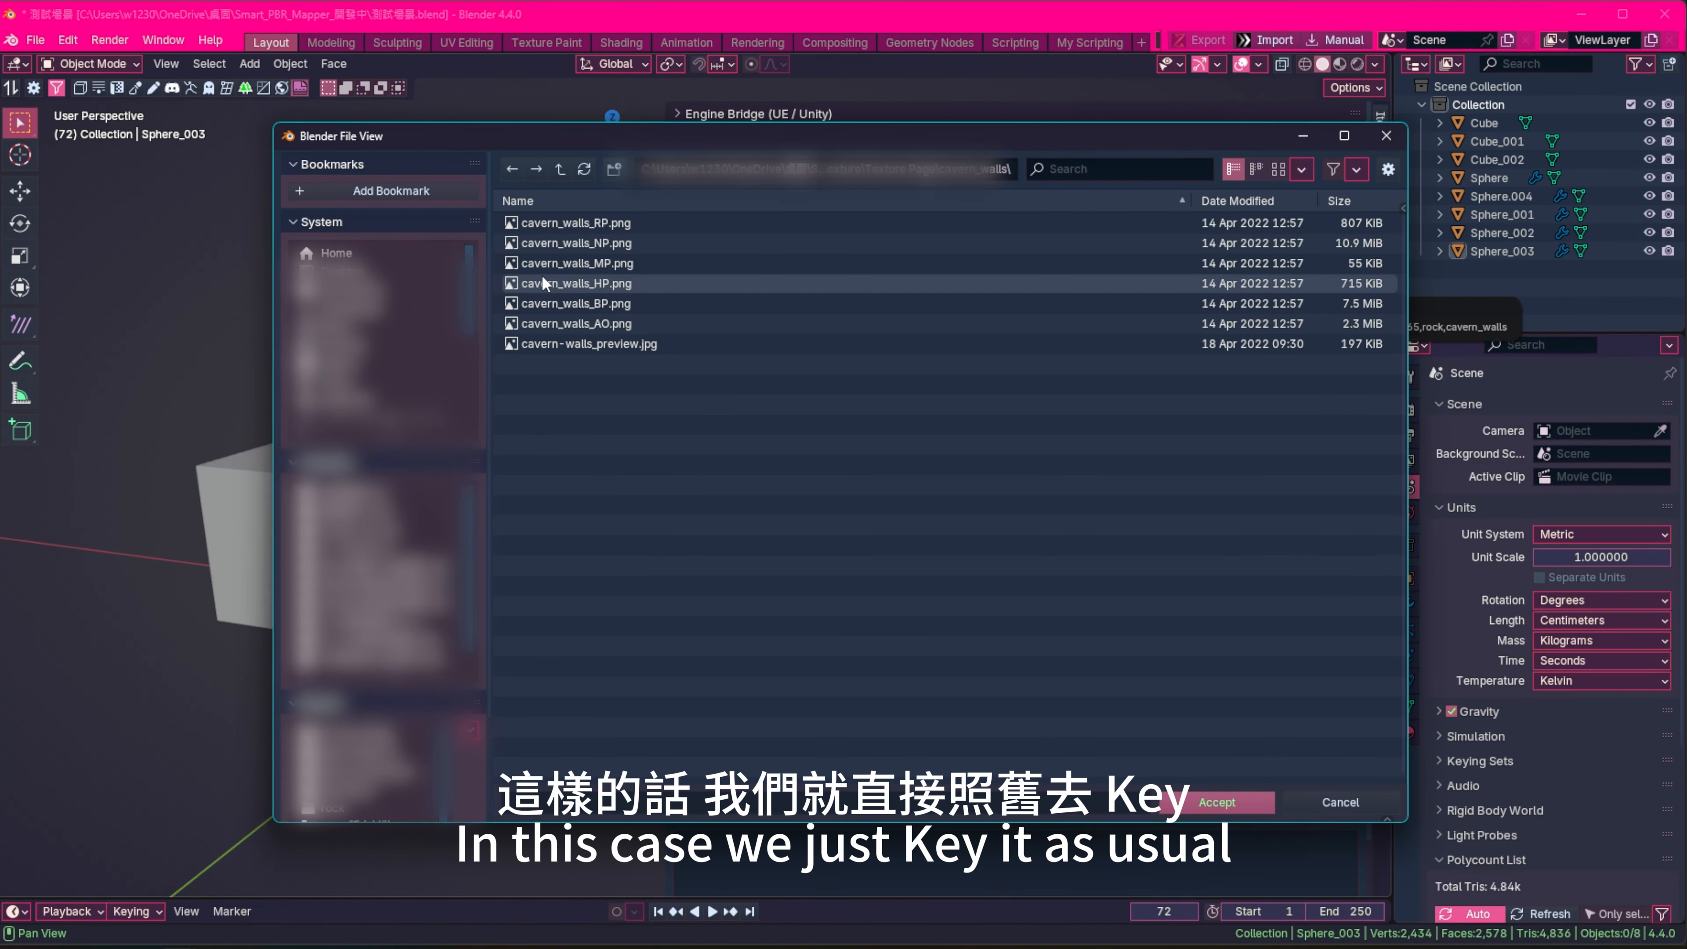
{"action": "left_click", "coordinate": [1341, 801]}
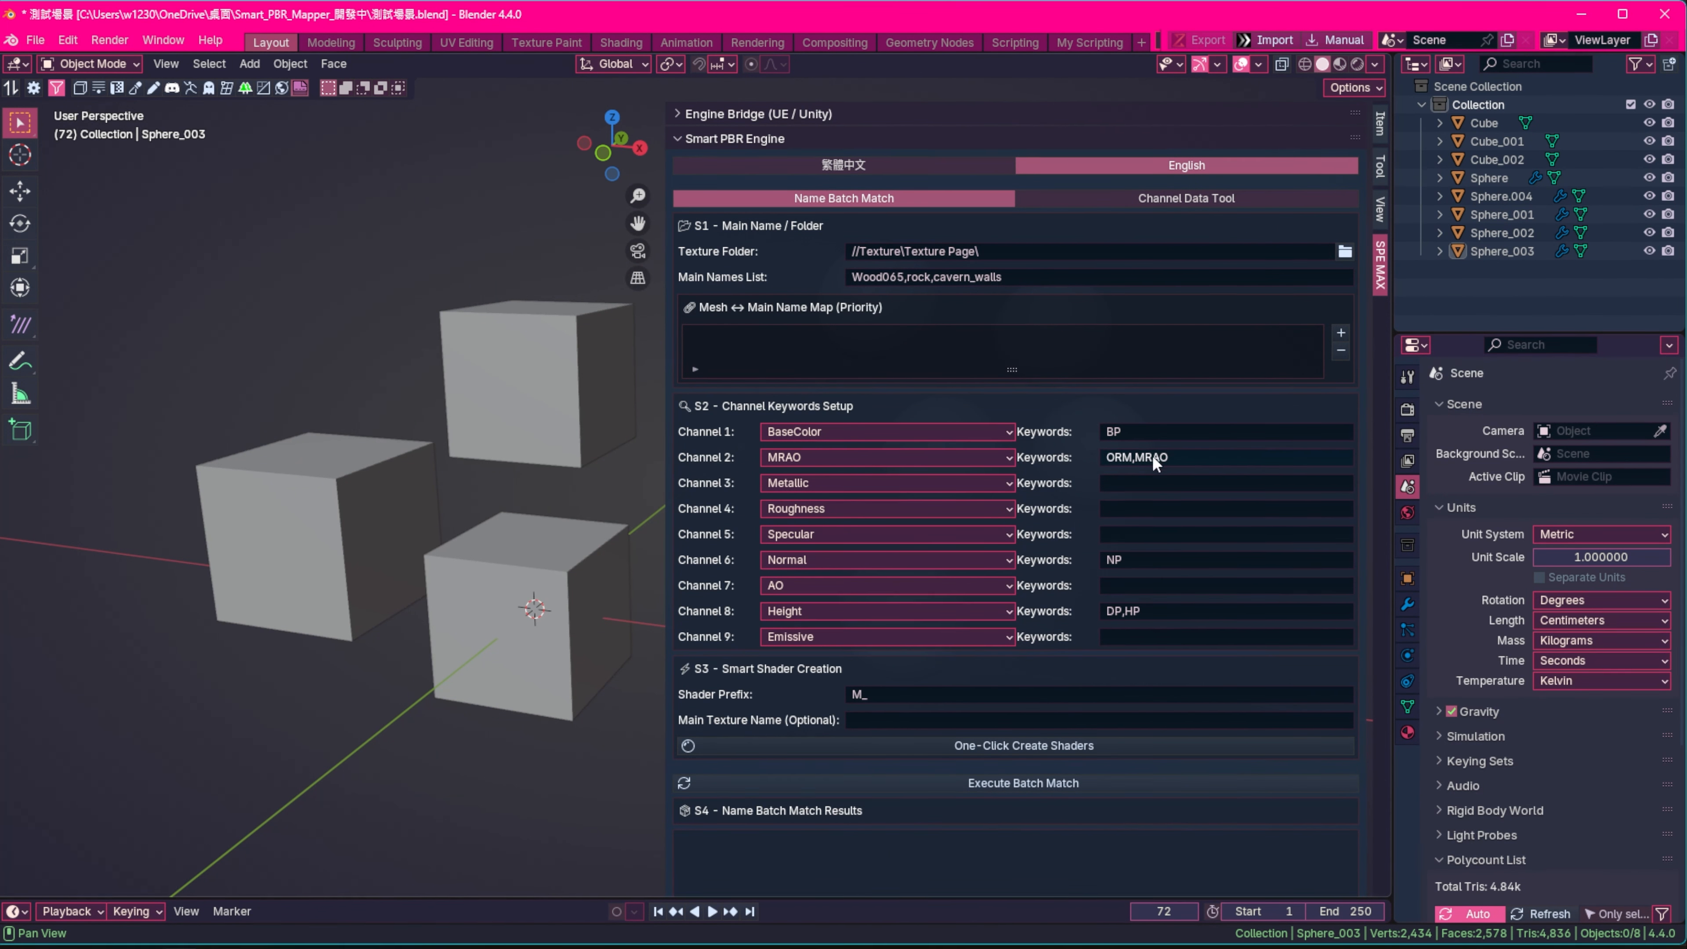
{"action": "left_click", "coordinate": [1132, 485]}
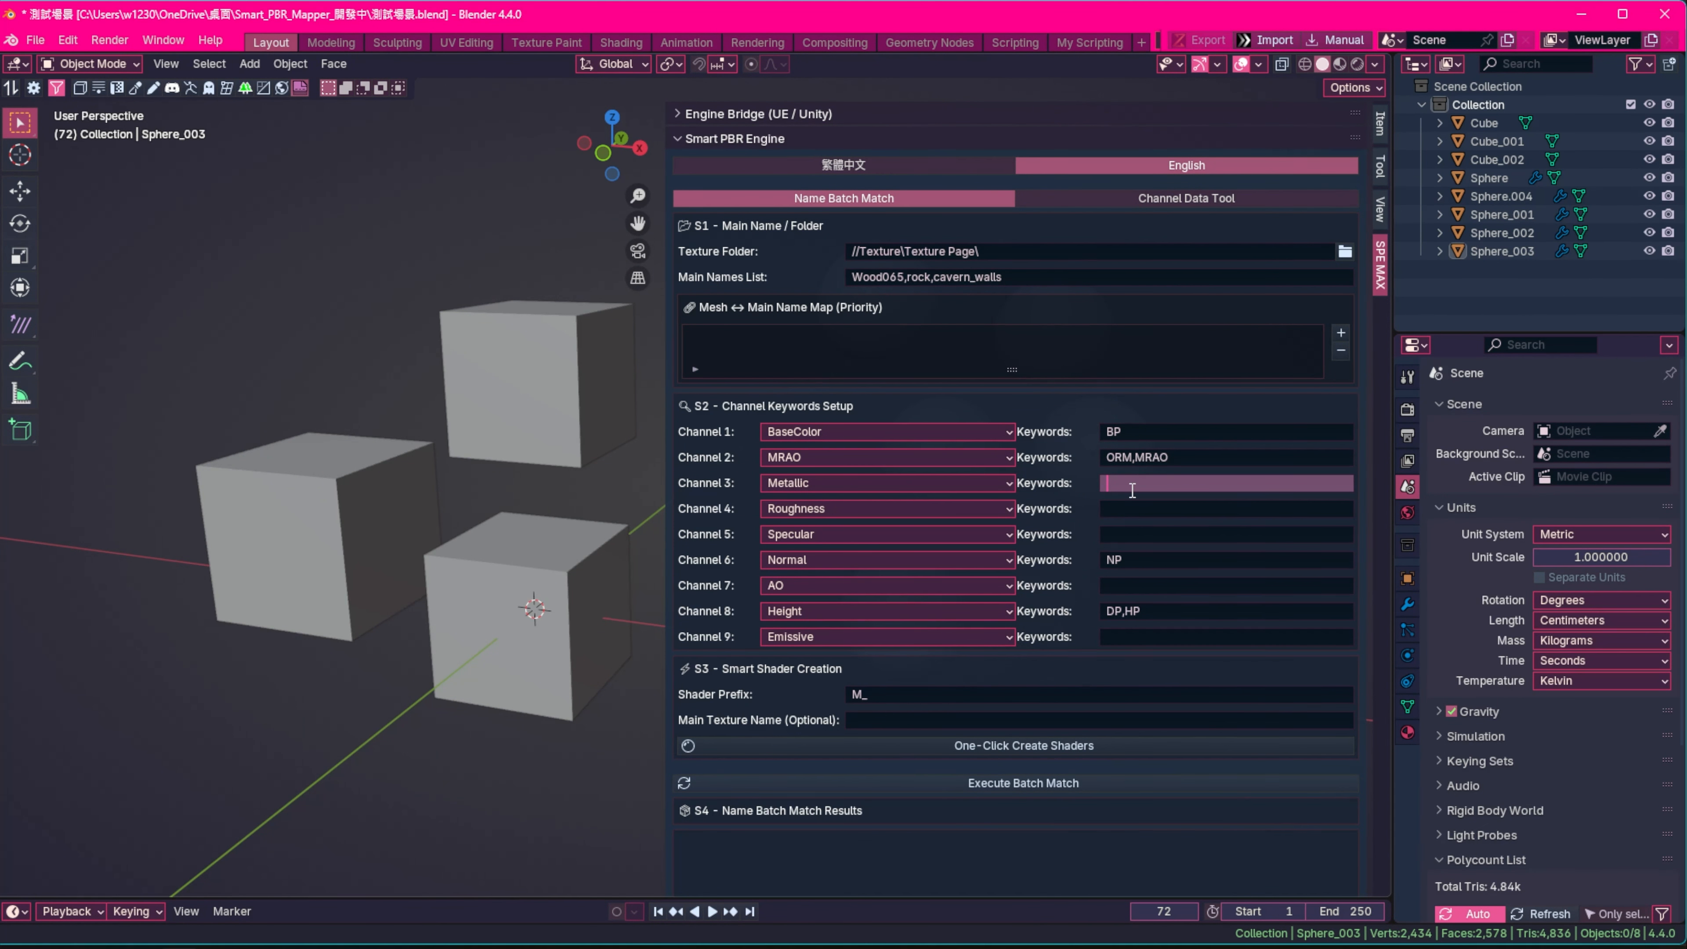
{"action": "type", "text": "MP"}
{"action": "key", "text": "Return"}
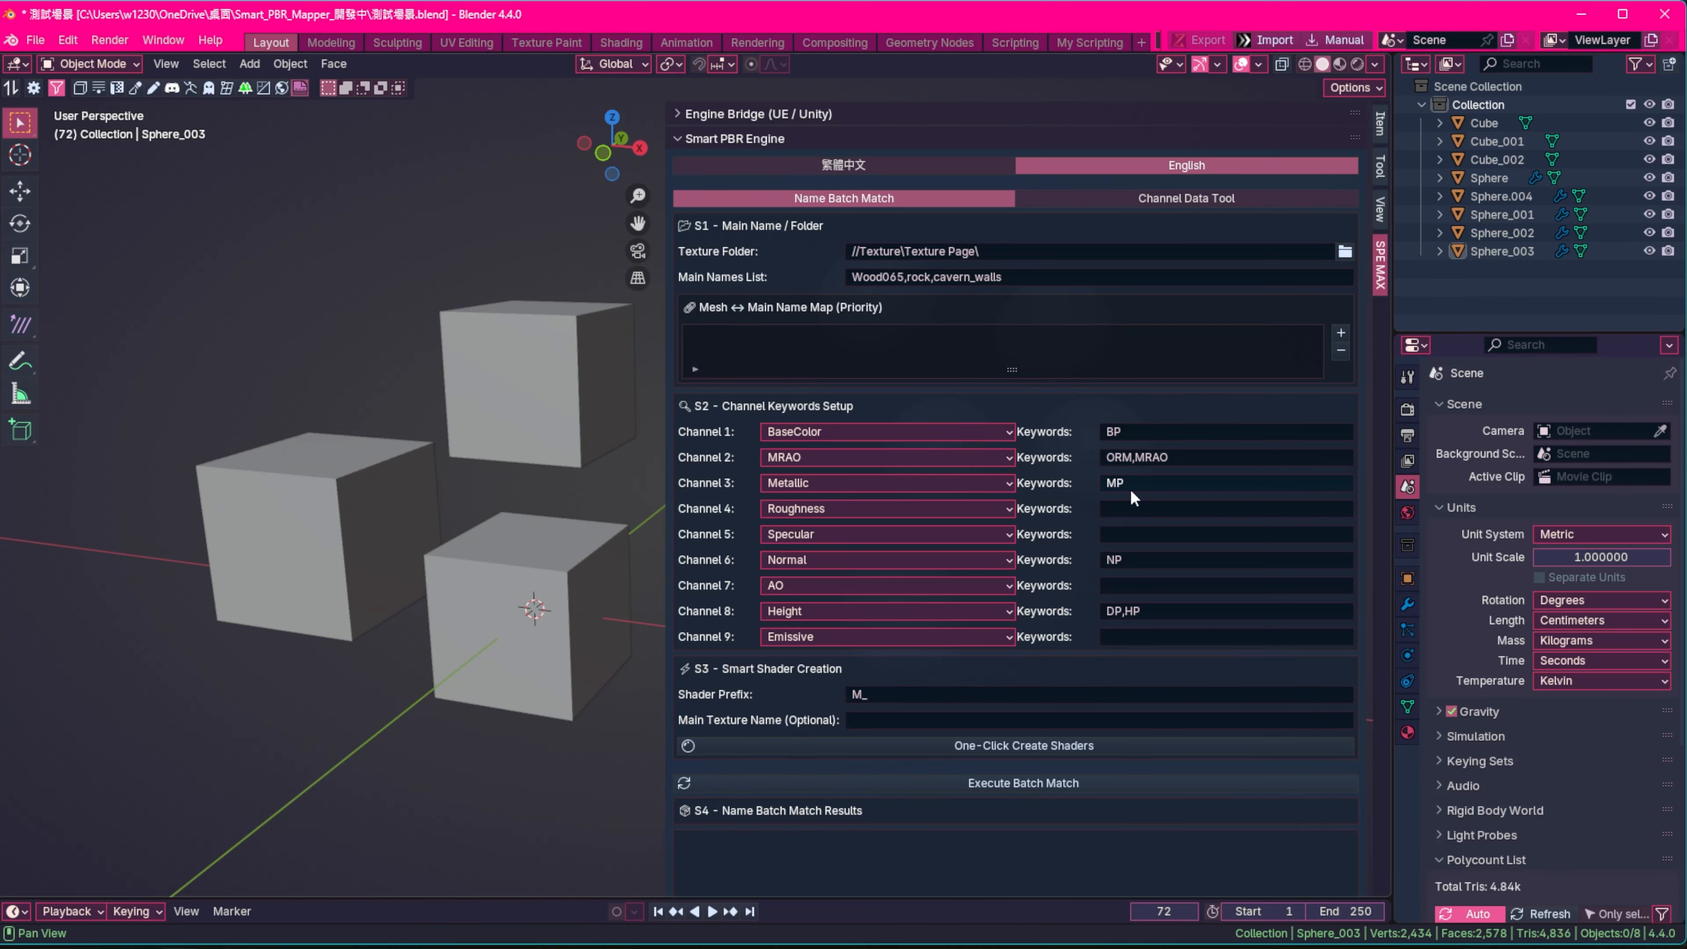
Set the Roughness channel's keyword to RP
{"action": "left_click", "coordinate": [1148, 512]}
{"action": "type", "text": "RP"}
{"action": "key", "text": "Return"}
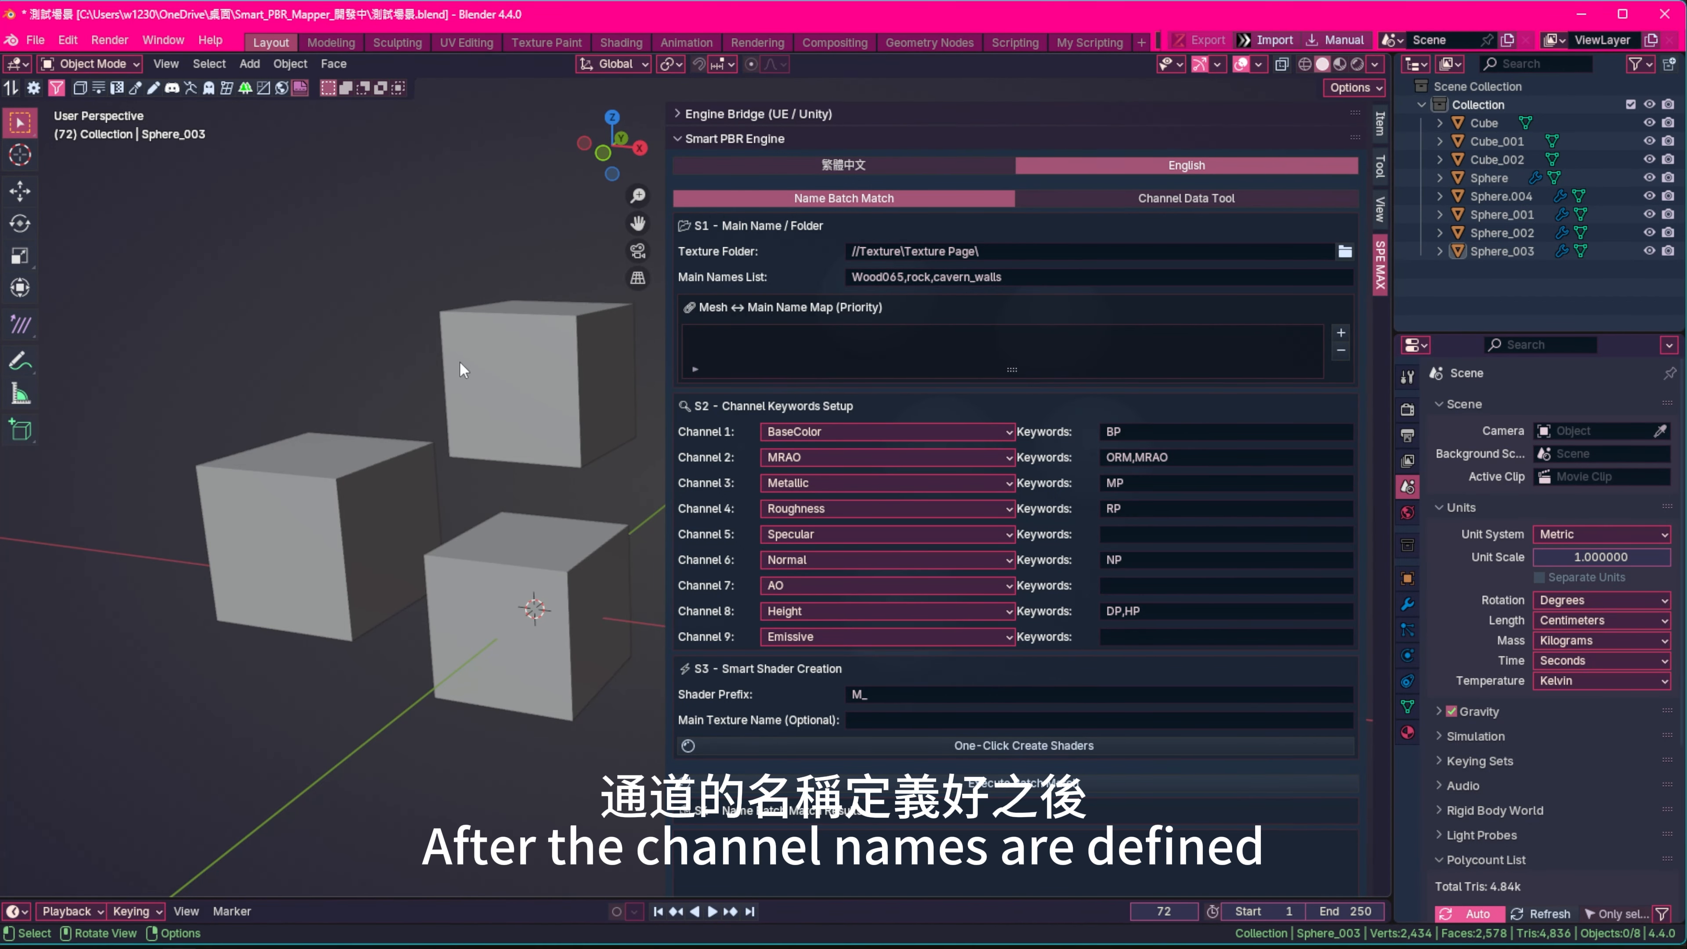
Look over the cubes and spheres in the scene to decide which objects receive each texture set
{"action": "middle_click_drag", "start_coordinate": [460, 361], "coordinate": [254, 376], "text": "shift"}
{"action": "scroll", "coordinate": [372, 435], "scroll_direction": "down", "scroll_amount": 3}
{"action": "middle_click_drag", "start_coordinate": [376, 436], "coordinate": [409, 422], "text": "shift"}
{"action": "scroll", "coordinate": [412, 427], "scroll_direction": "up", "scroll_amount": 2}
{"action": "scroll", "coordinate": [458, 485], "scroll_direction": "down", "scroll_amount": 2}
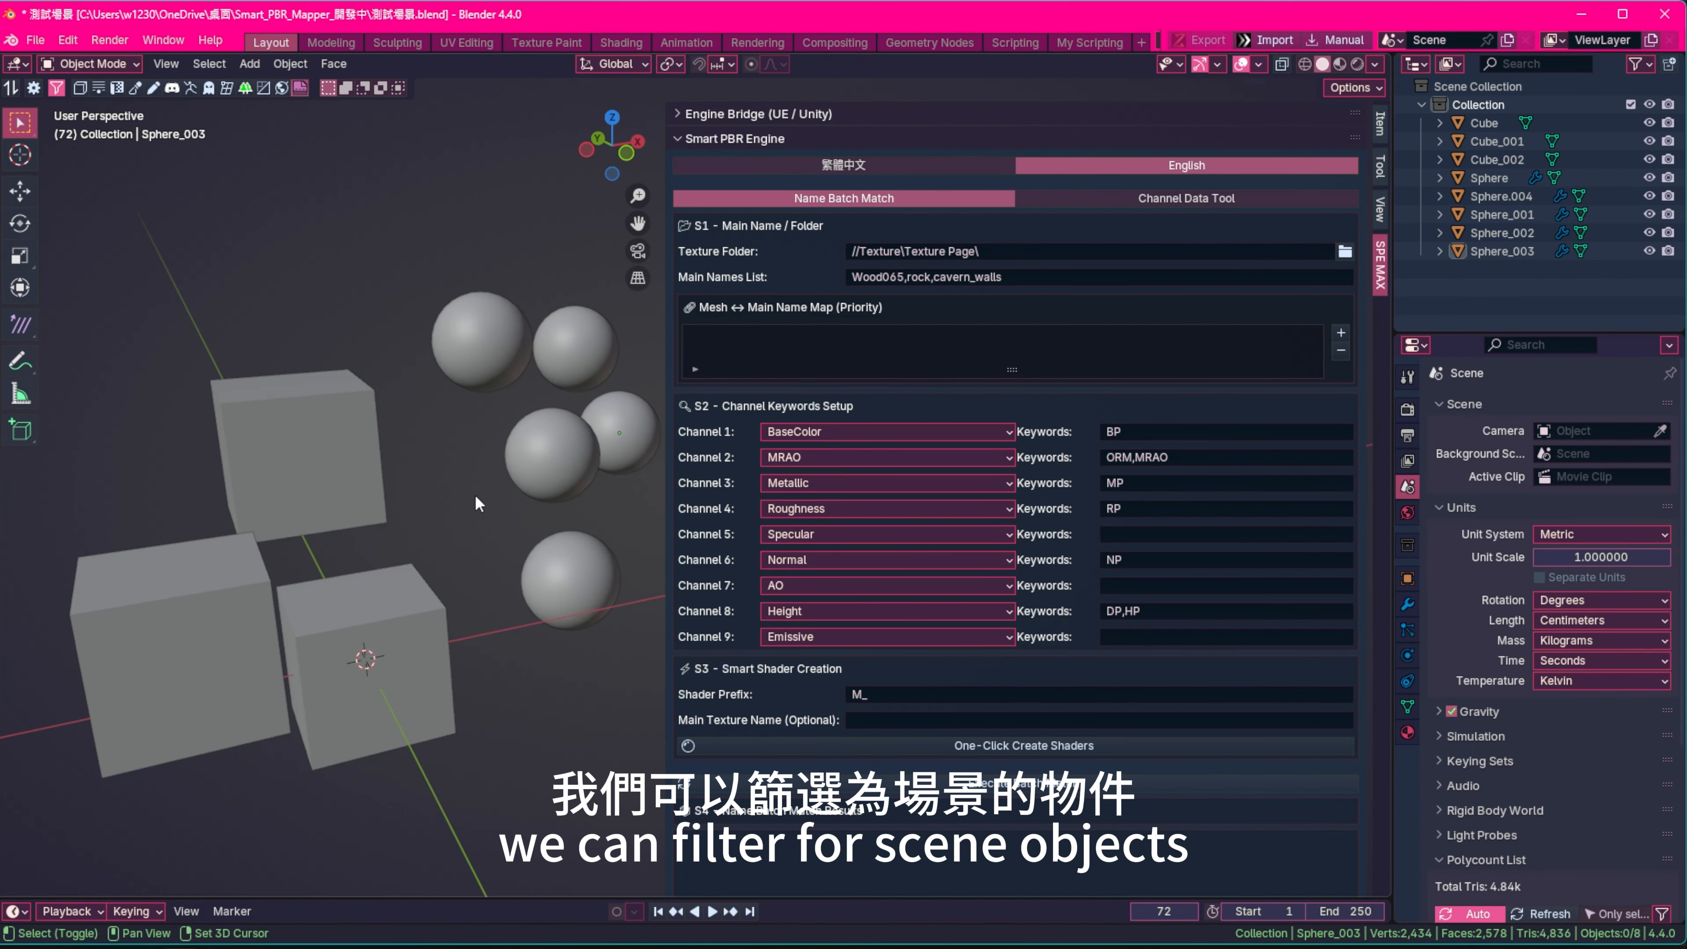
{"action": "middle_click_drag", "start_coordinate": [475, 495], "coordinate": [440, 611]}
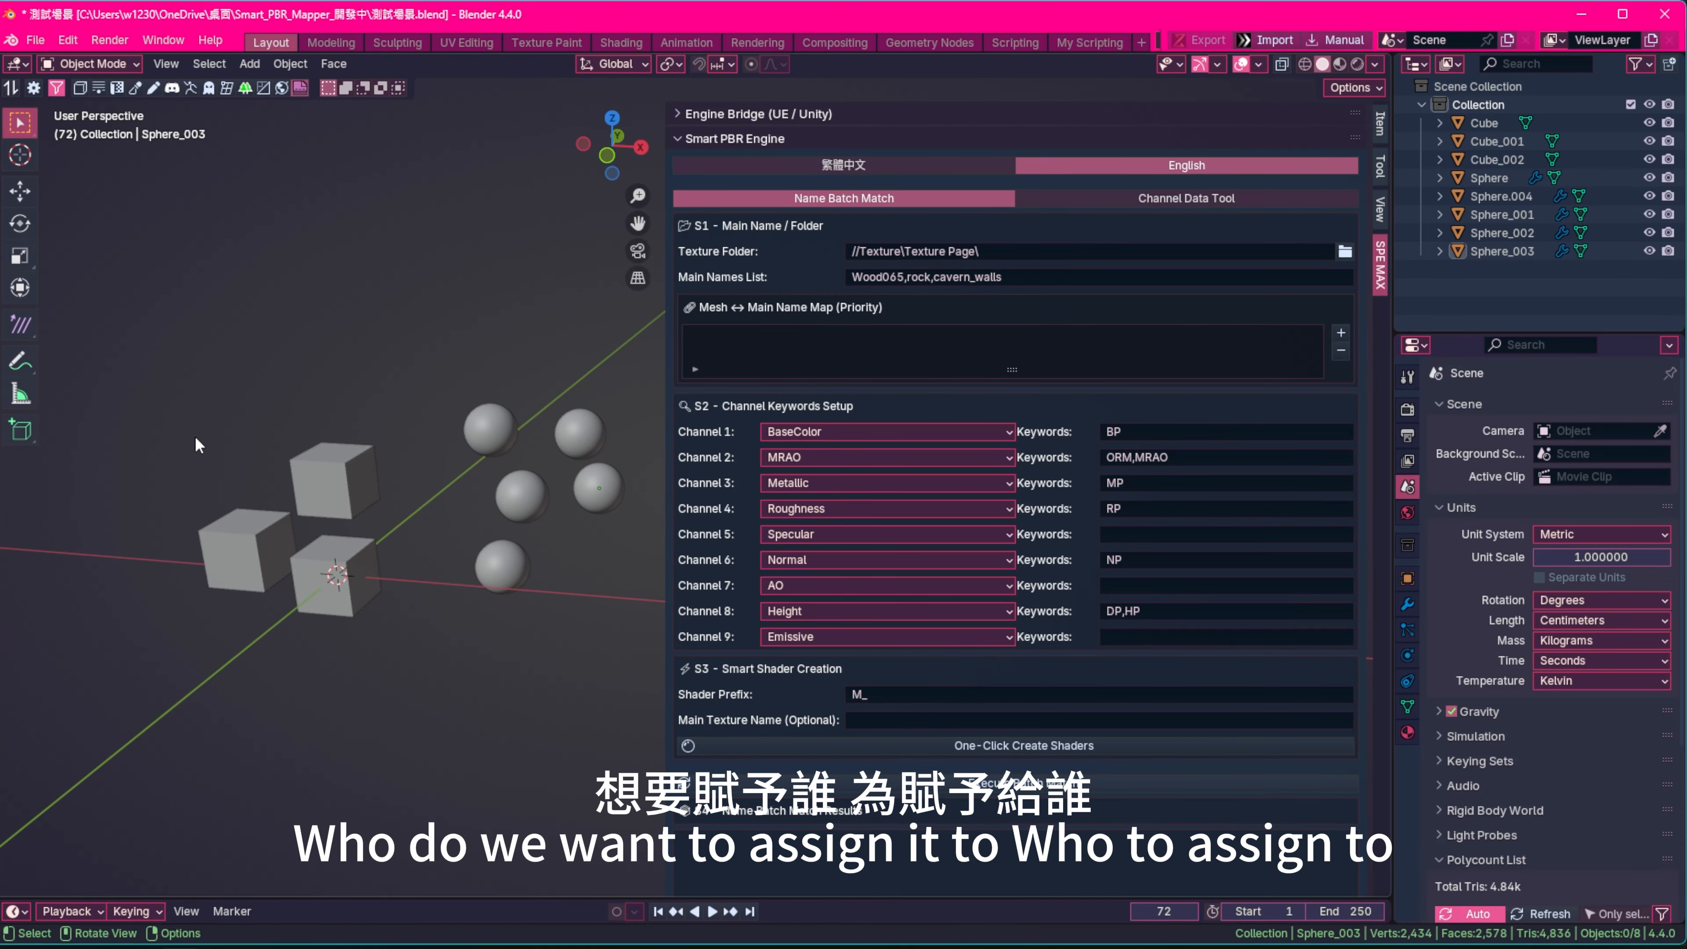
{"action": "left_click_drag", "start_coordinate": [140, 314], "coordinate": [718, 719]}
{"action": "left_click", "coordinate": [492, 638]}
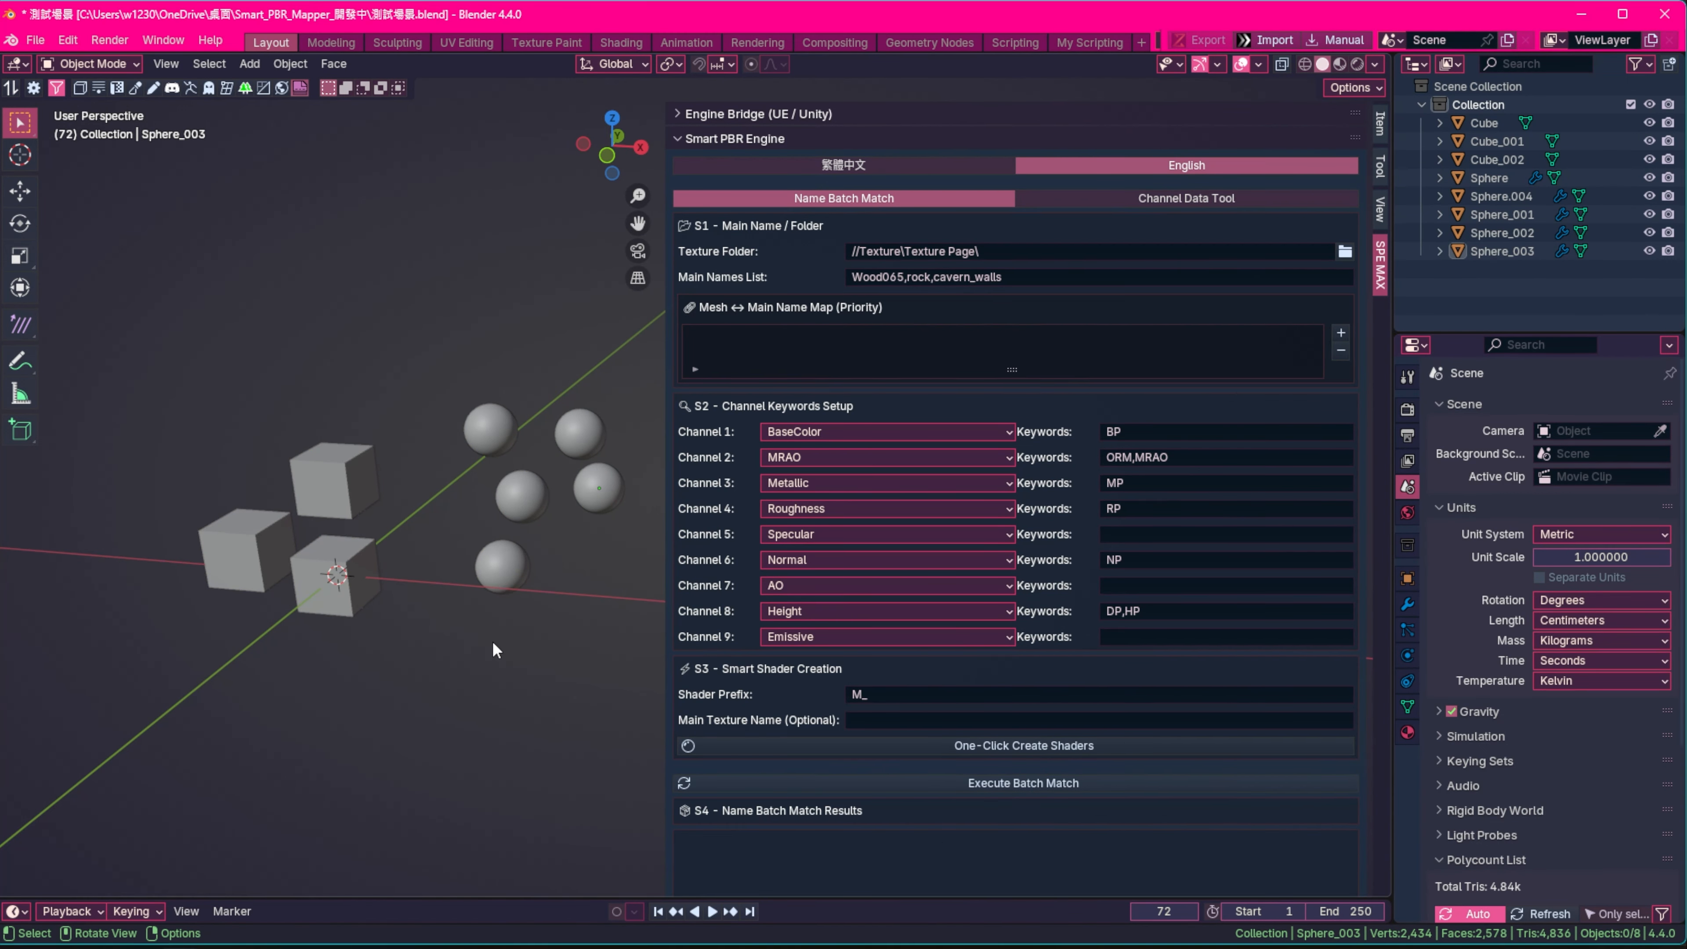
{"action": "scroll", "coordinate": [294, 515], "scroll_direction": "up", "scroll_amount": 3}
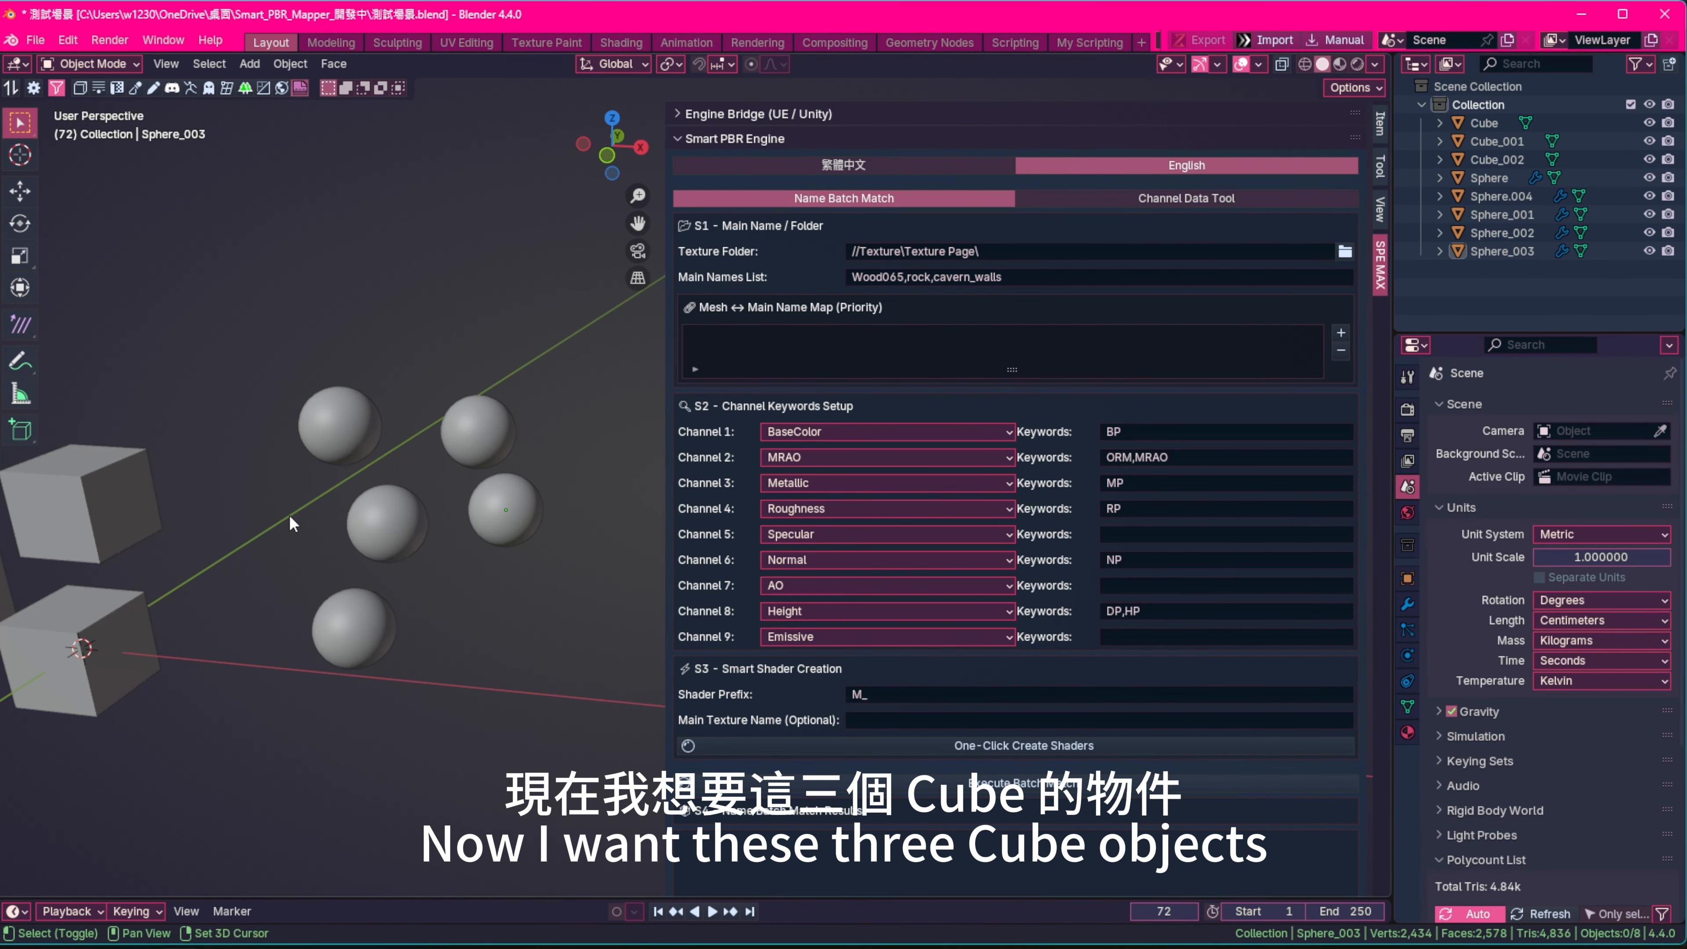
{"action": "middle_click_drag", "start_coordinate": [290, 518], "coordinate": [426, 497], "text": "shift"}
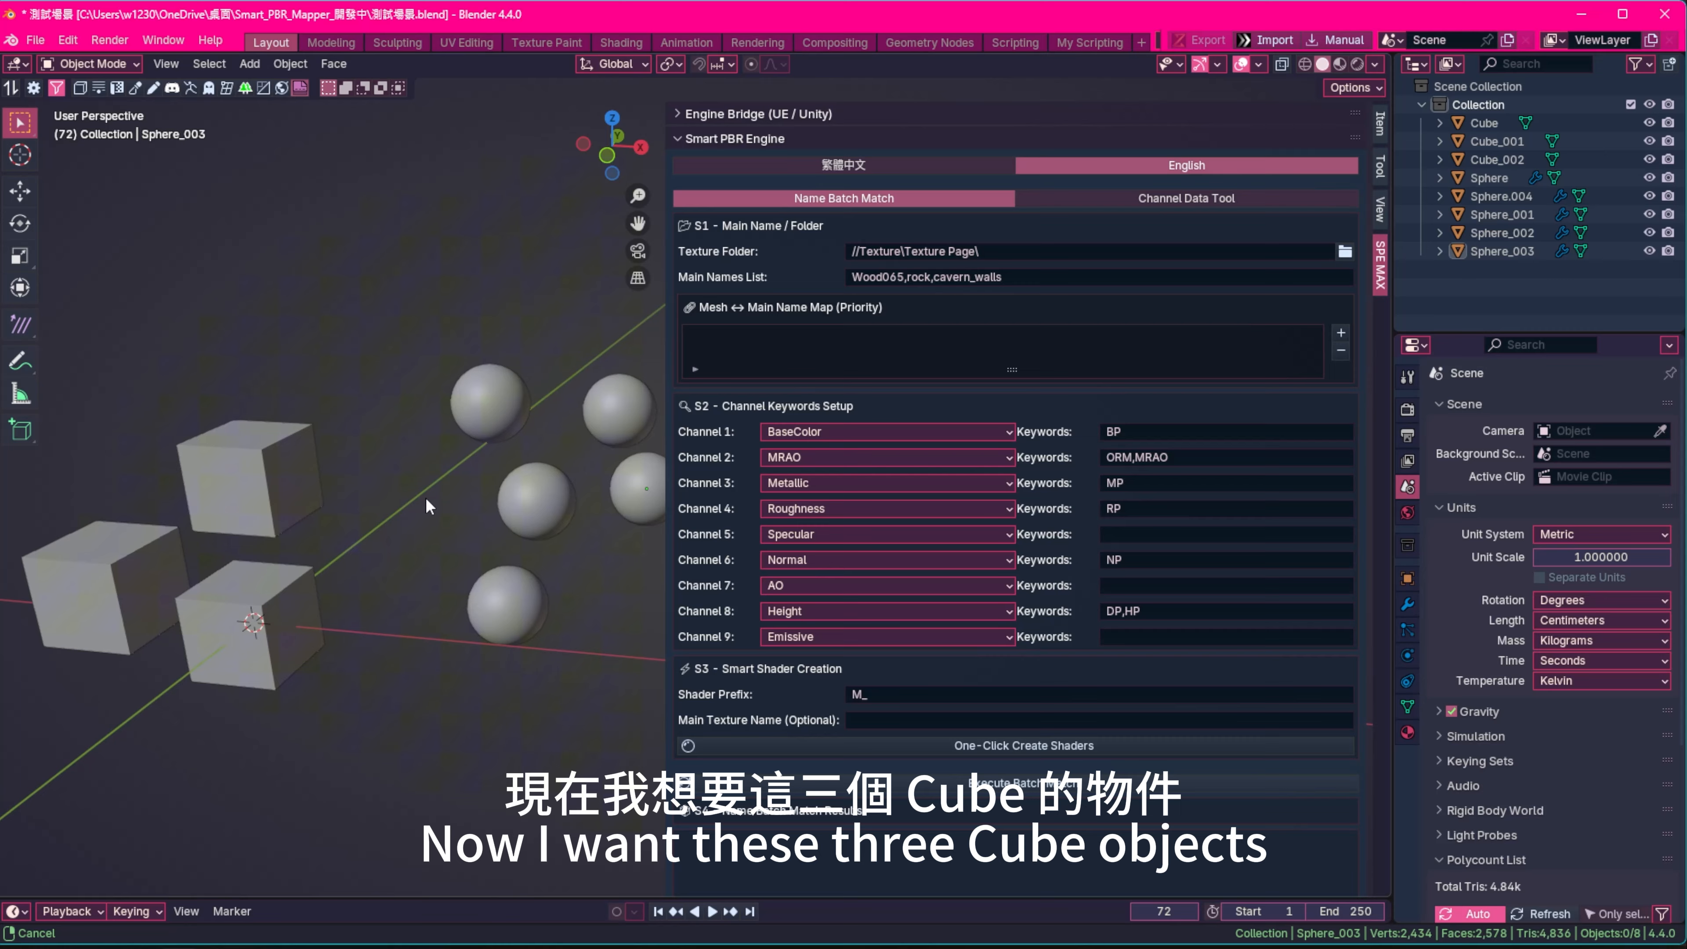
Check the object names of the three cubes and copy the name of the object Cube
{"action": "left_click", "coordinate": [251, 467]}
{"action": "left_click", "coordinate": [106, 588]}
{"action": "left_click", "coordinate": [316, 702]}
{"action": "left_click", "coordinate": [253, 499]}
{"action": "left_click", "coordinate": [256, 632]}
{"action": "left_click", "coordinate": [312, 500]}
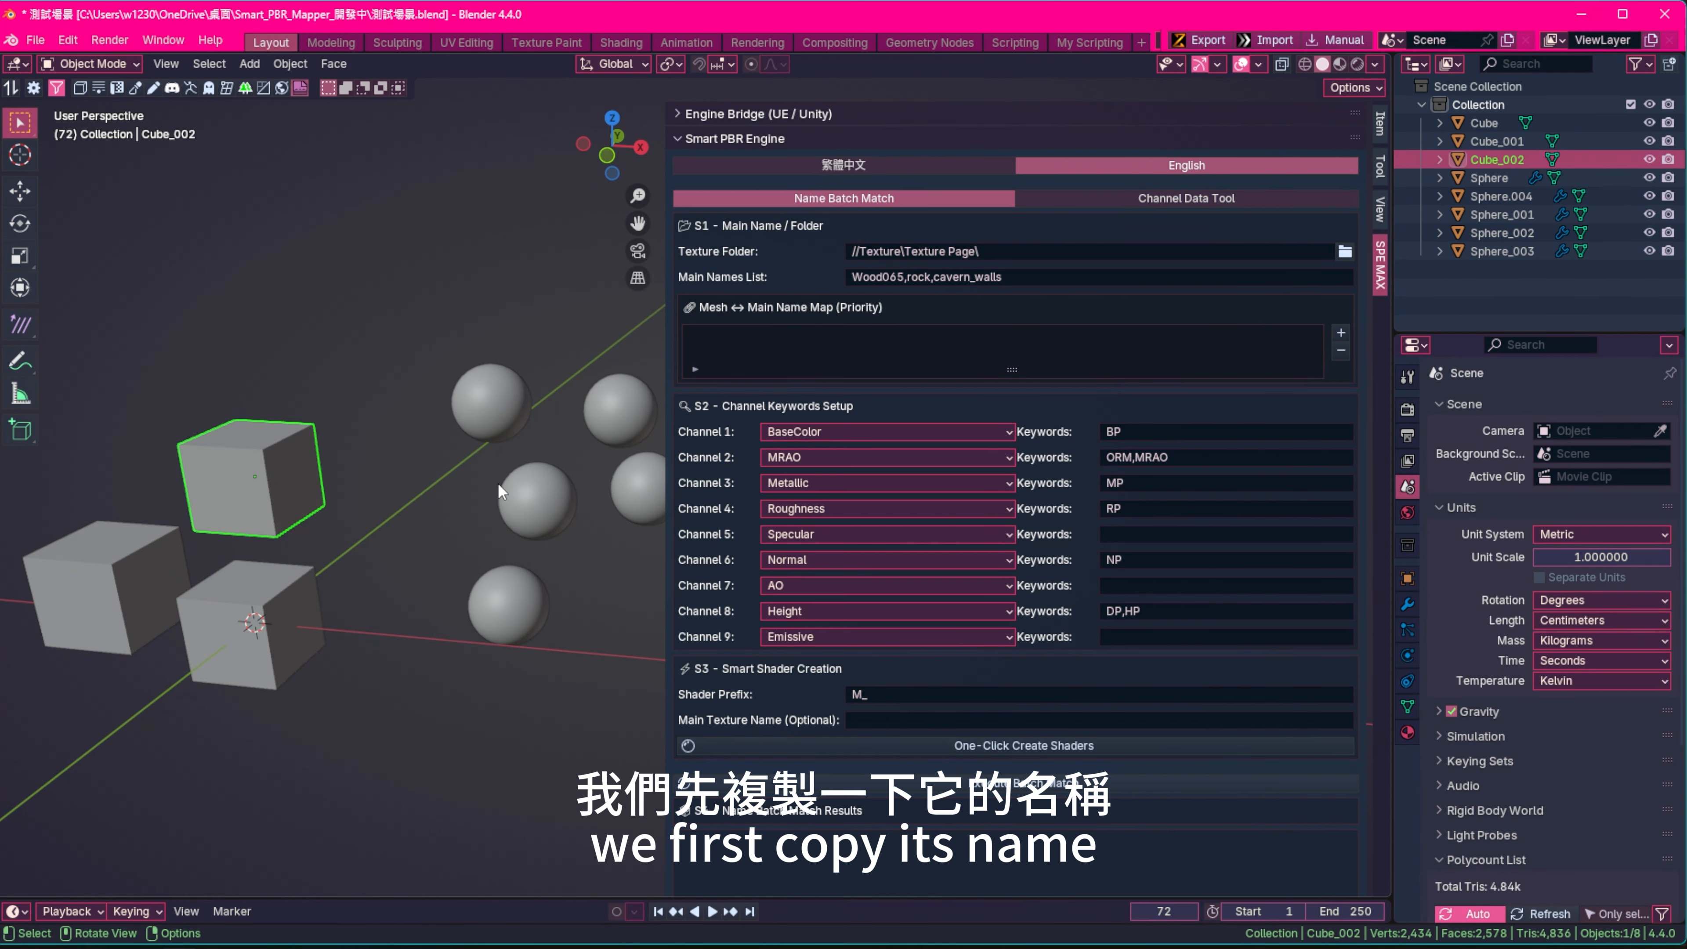
{"action": "double_click", "coordinate": [1502, 122]}
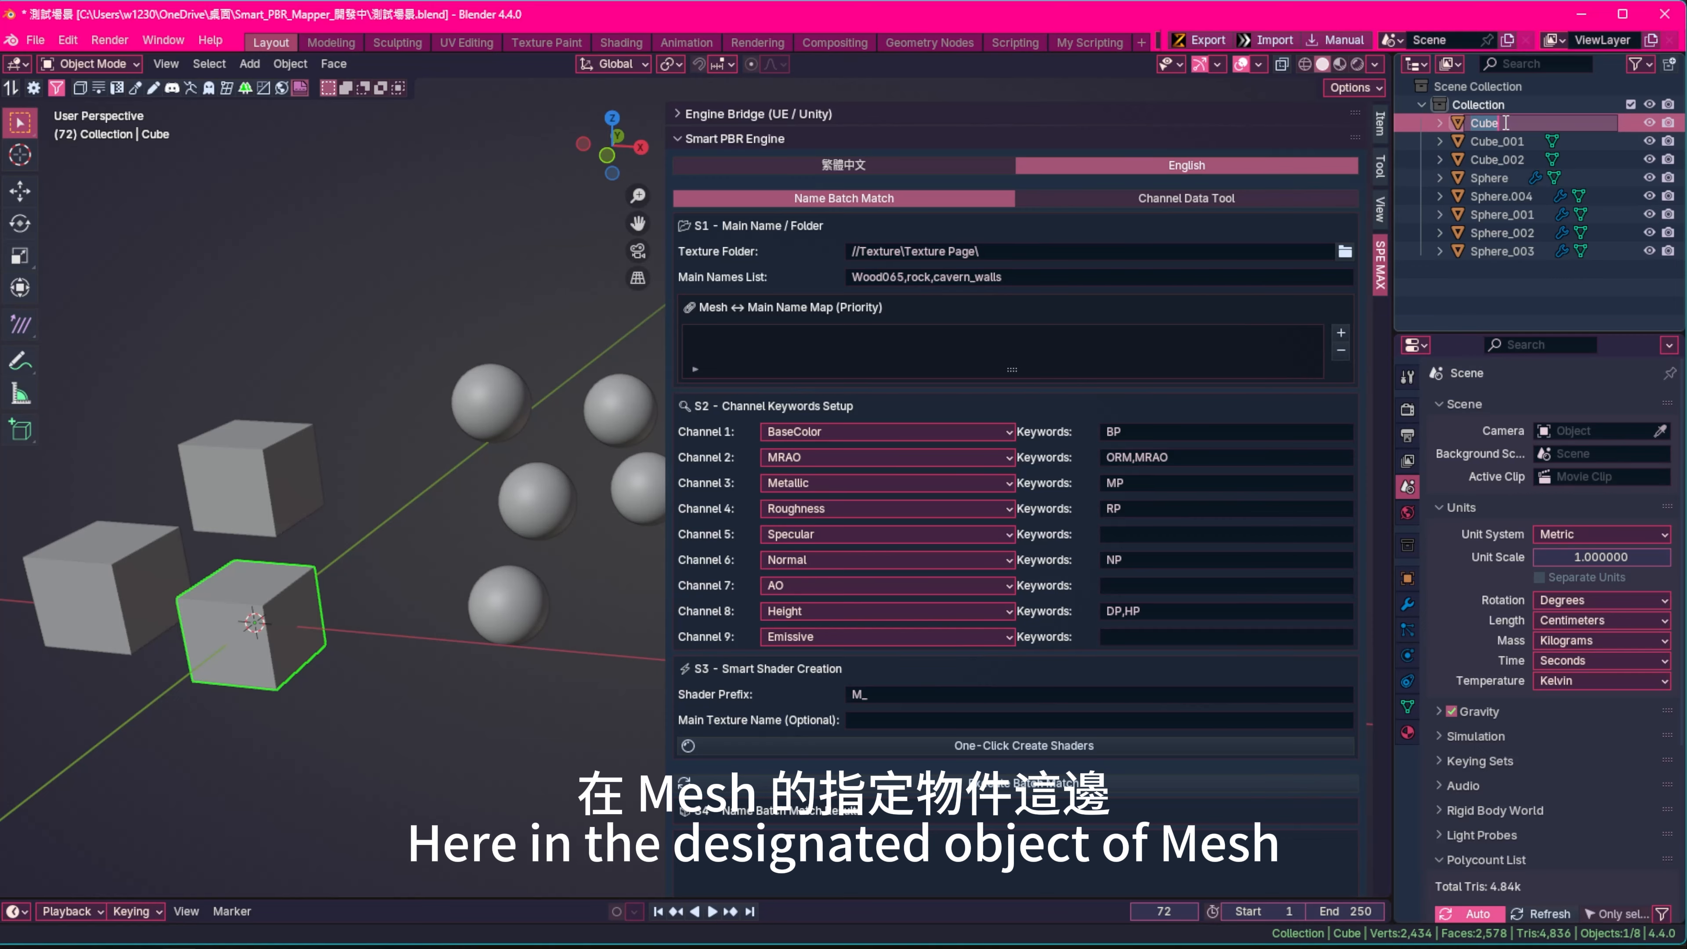
{"action": "key", "text": "Return"}
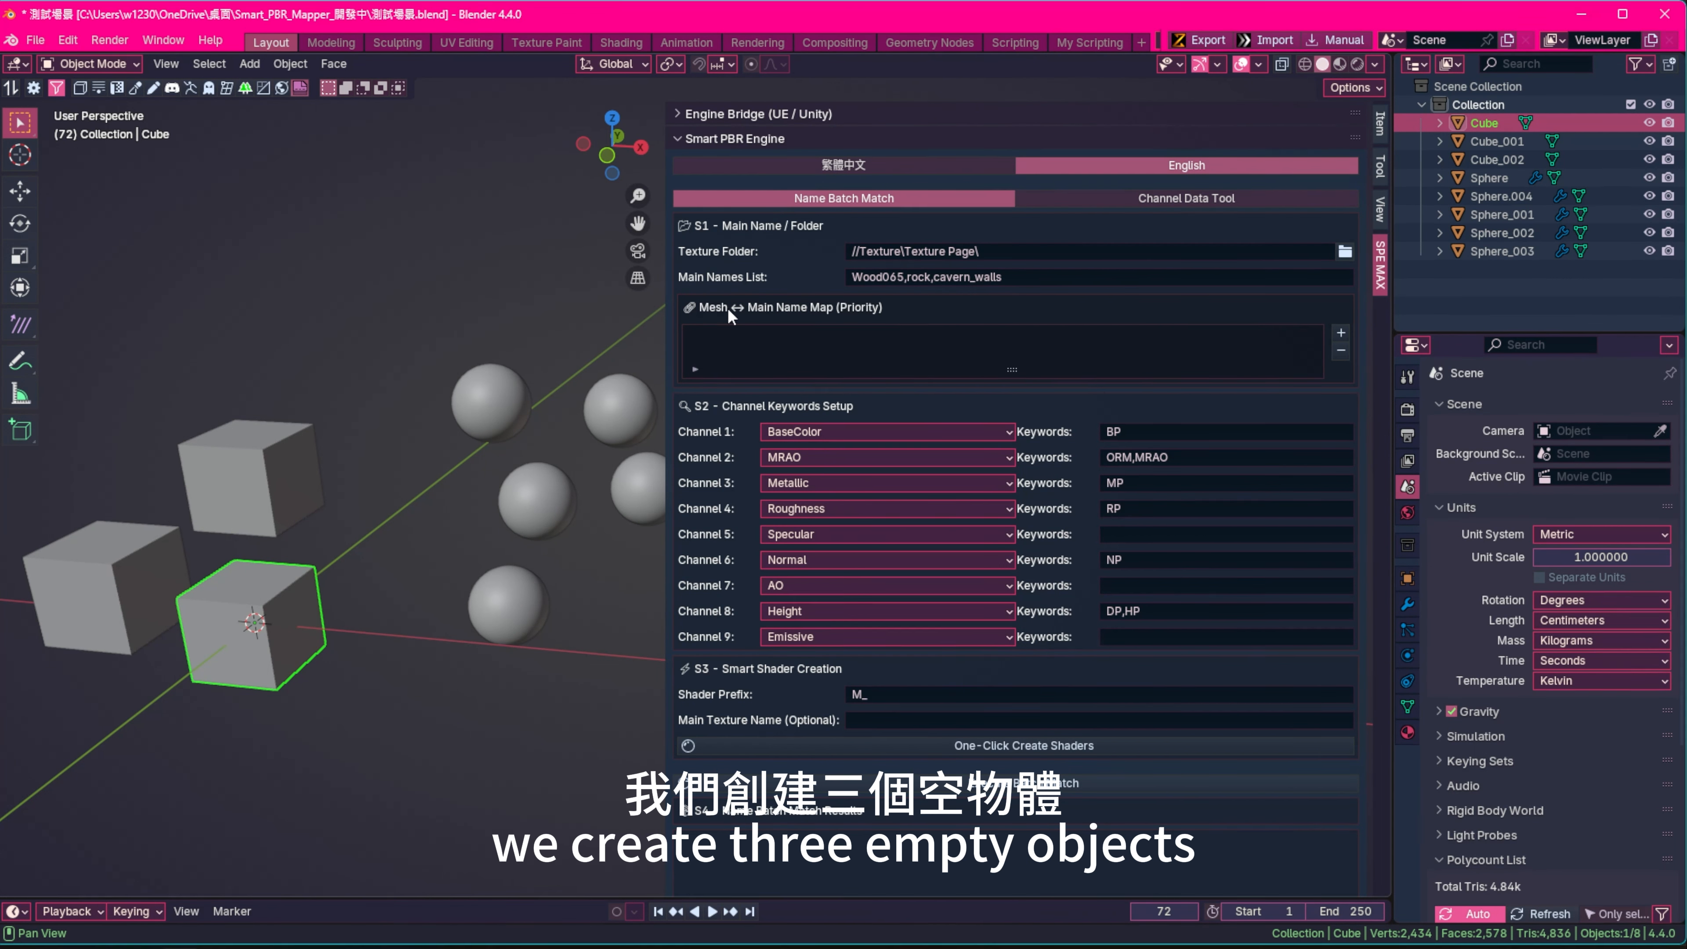
Add three entries to the mesh-to-main-name map and assign the meshes Cube, Cube_001 and Cube_002 to them
{"action": "left_click", "coordinate": [1340, 333]}
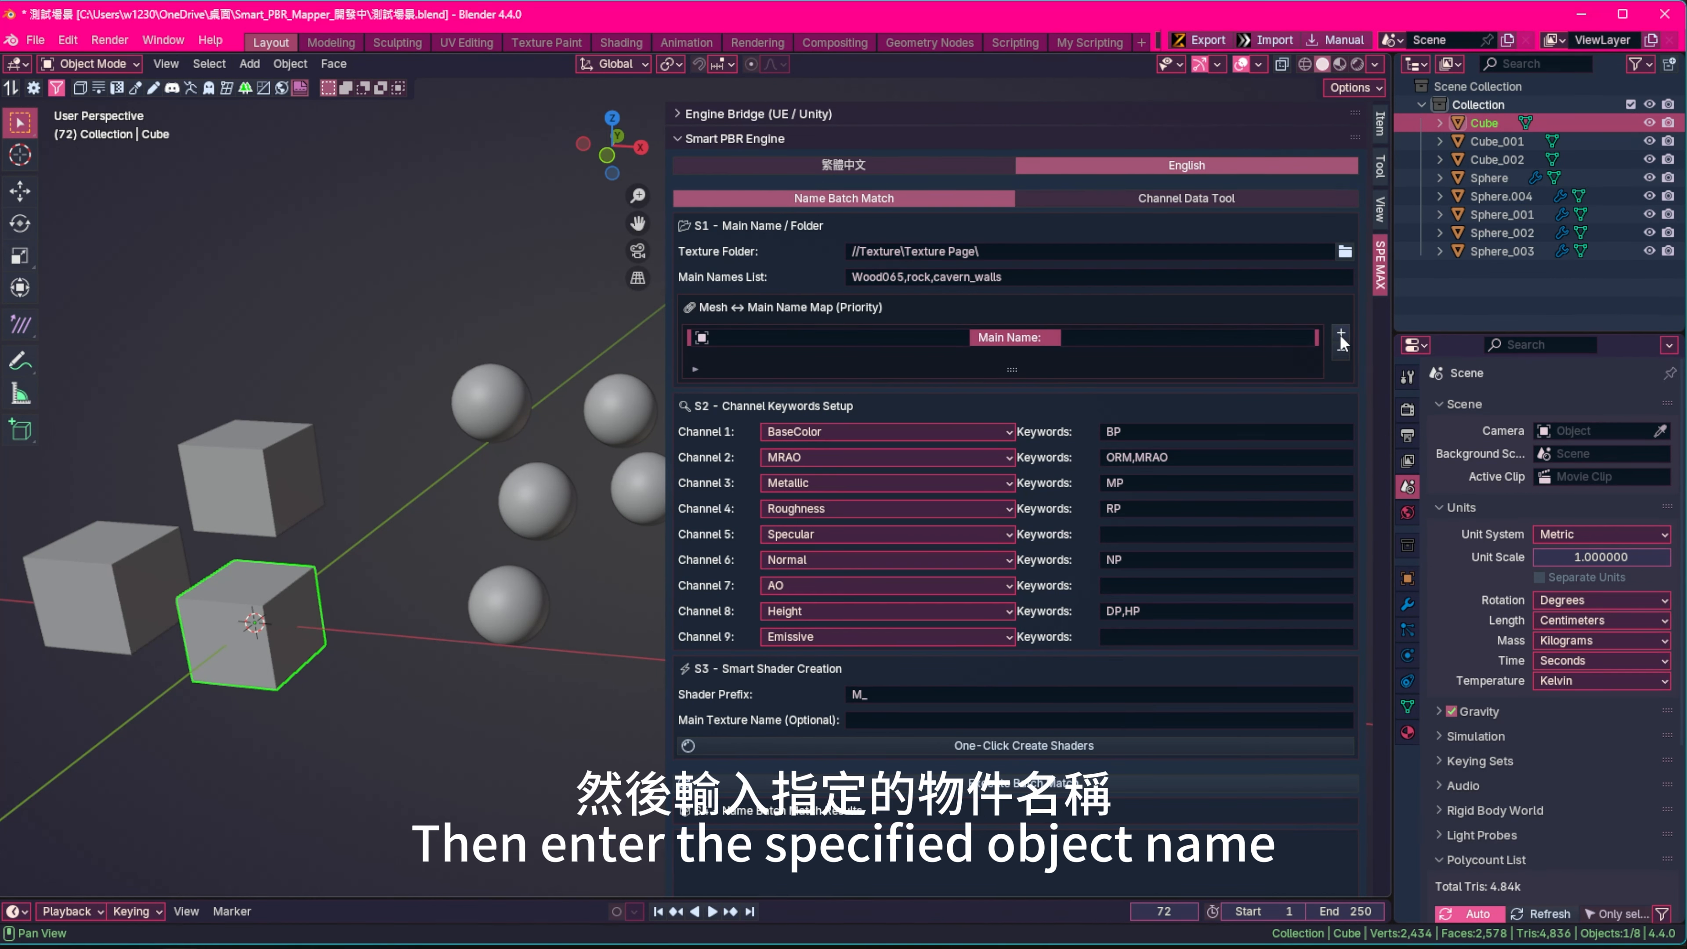
{"action": "left_click", "coordinate": [1340, 333]}
{"action": "left_click", "coordinate": [1340, 333]}
{"action": "left_click", "coordinate": [710, 337]}
{"action": "type", "text": "Cube"}
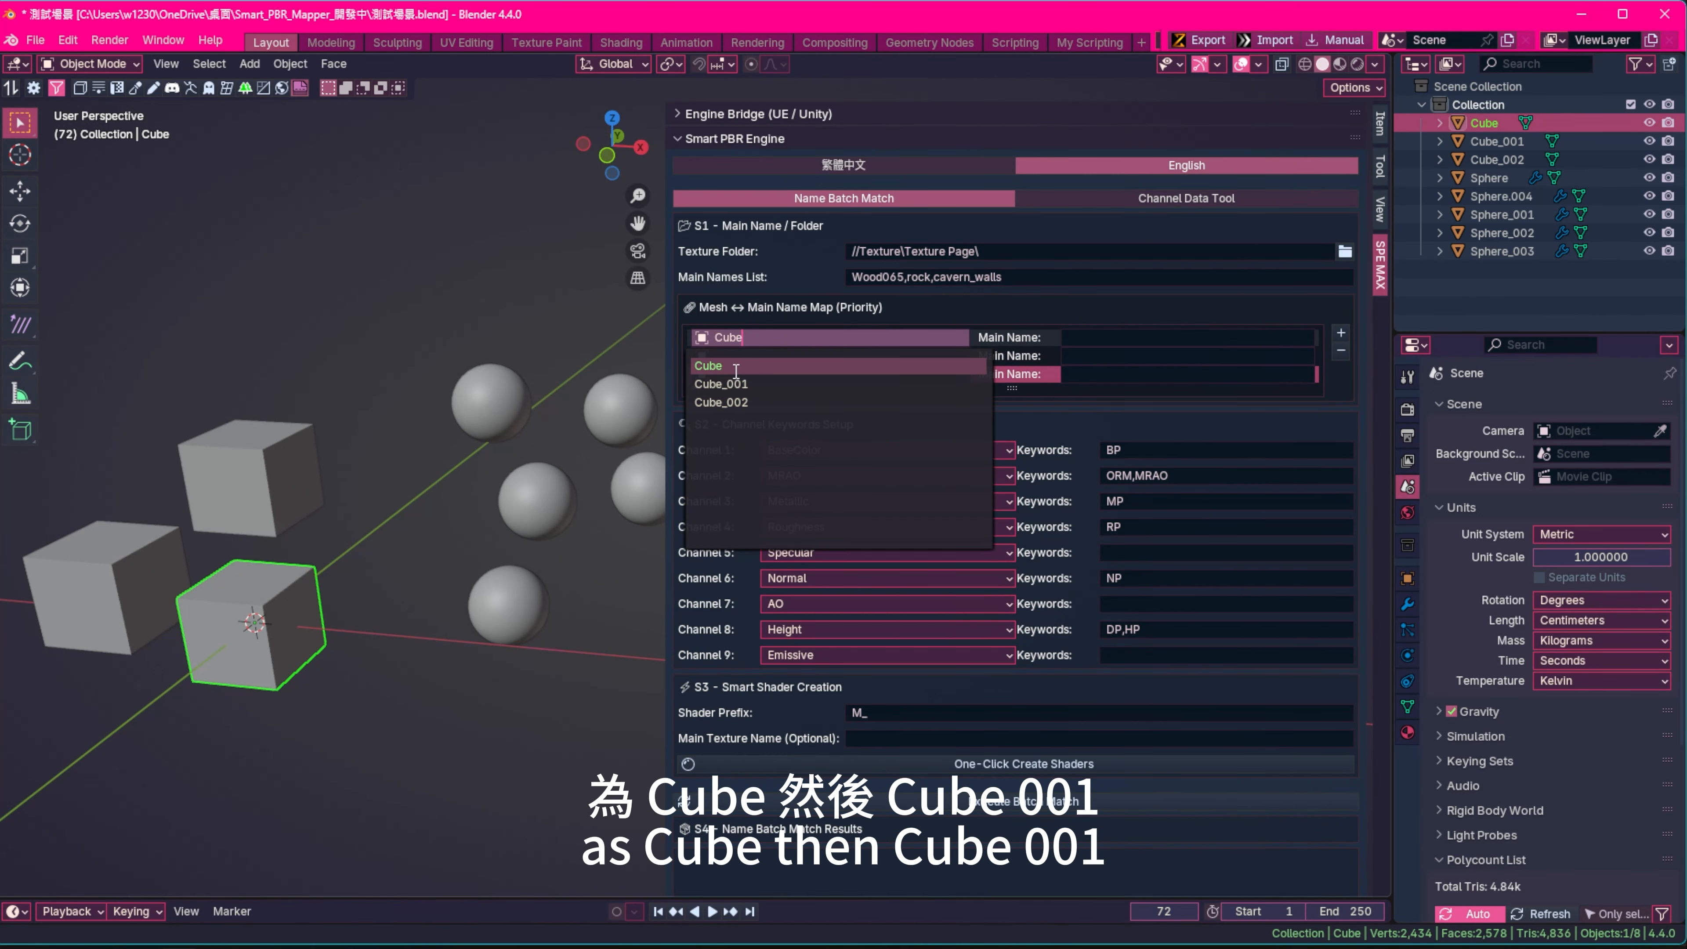
{"action": "left_click", "coordinate": [759, 360]}
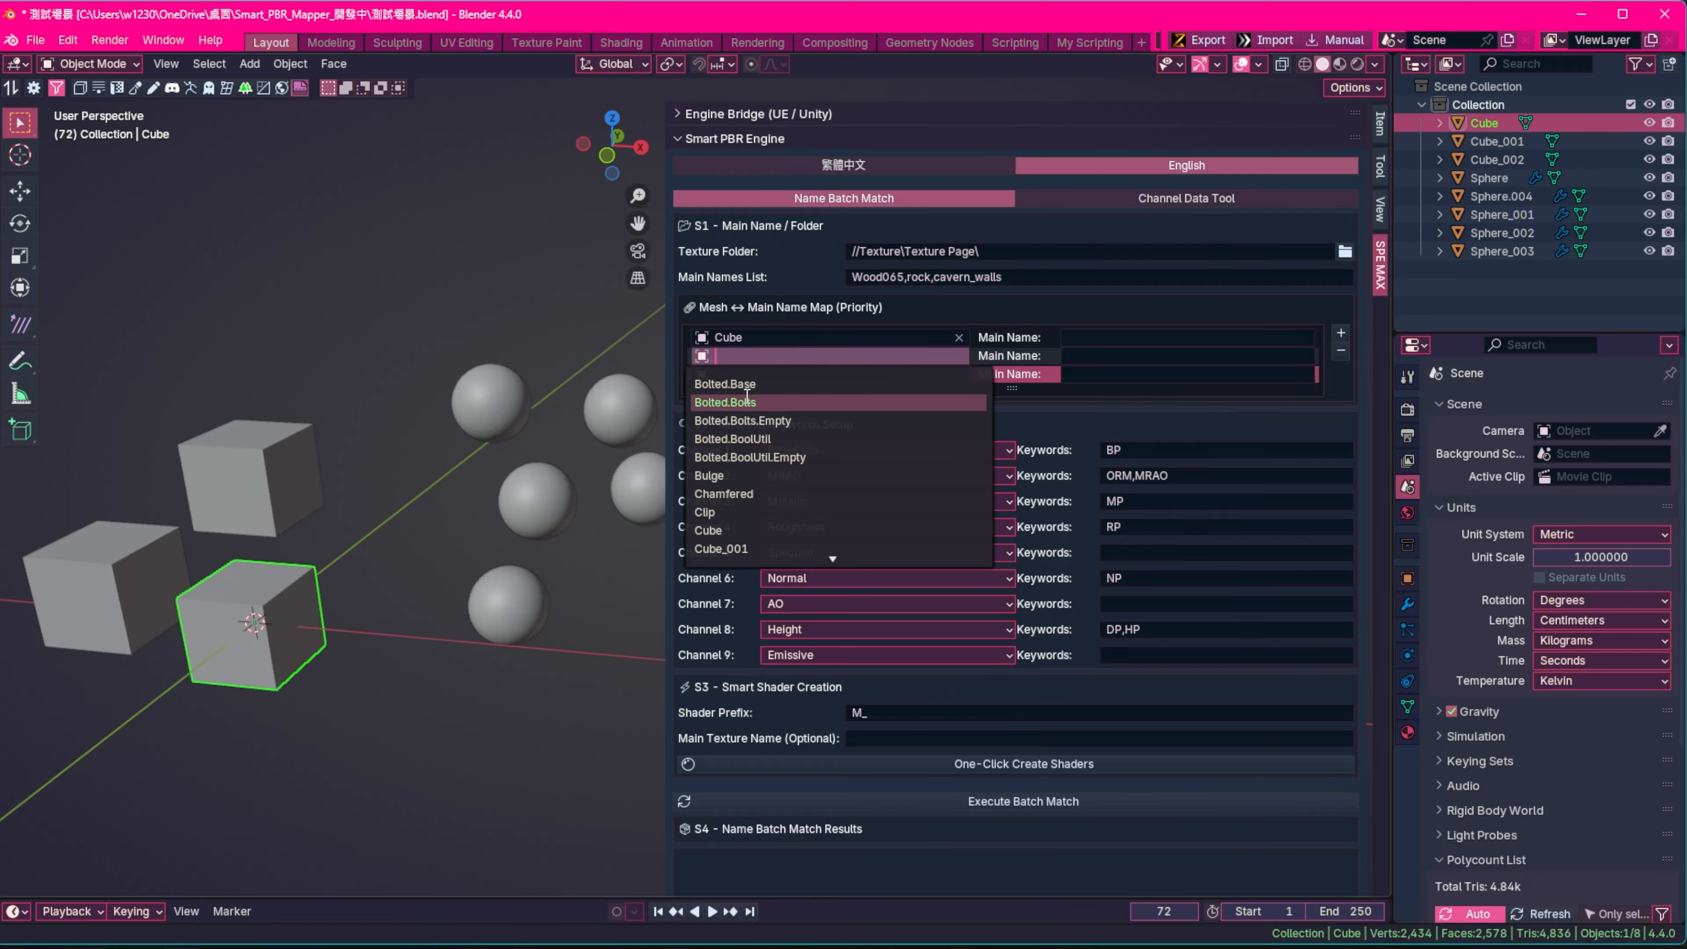
{"action": "left_click", "coordinate": [754, 391]}
{"action": "left_click", "coordinate": [764, 381]}
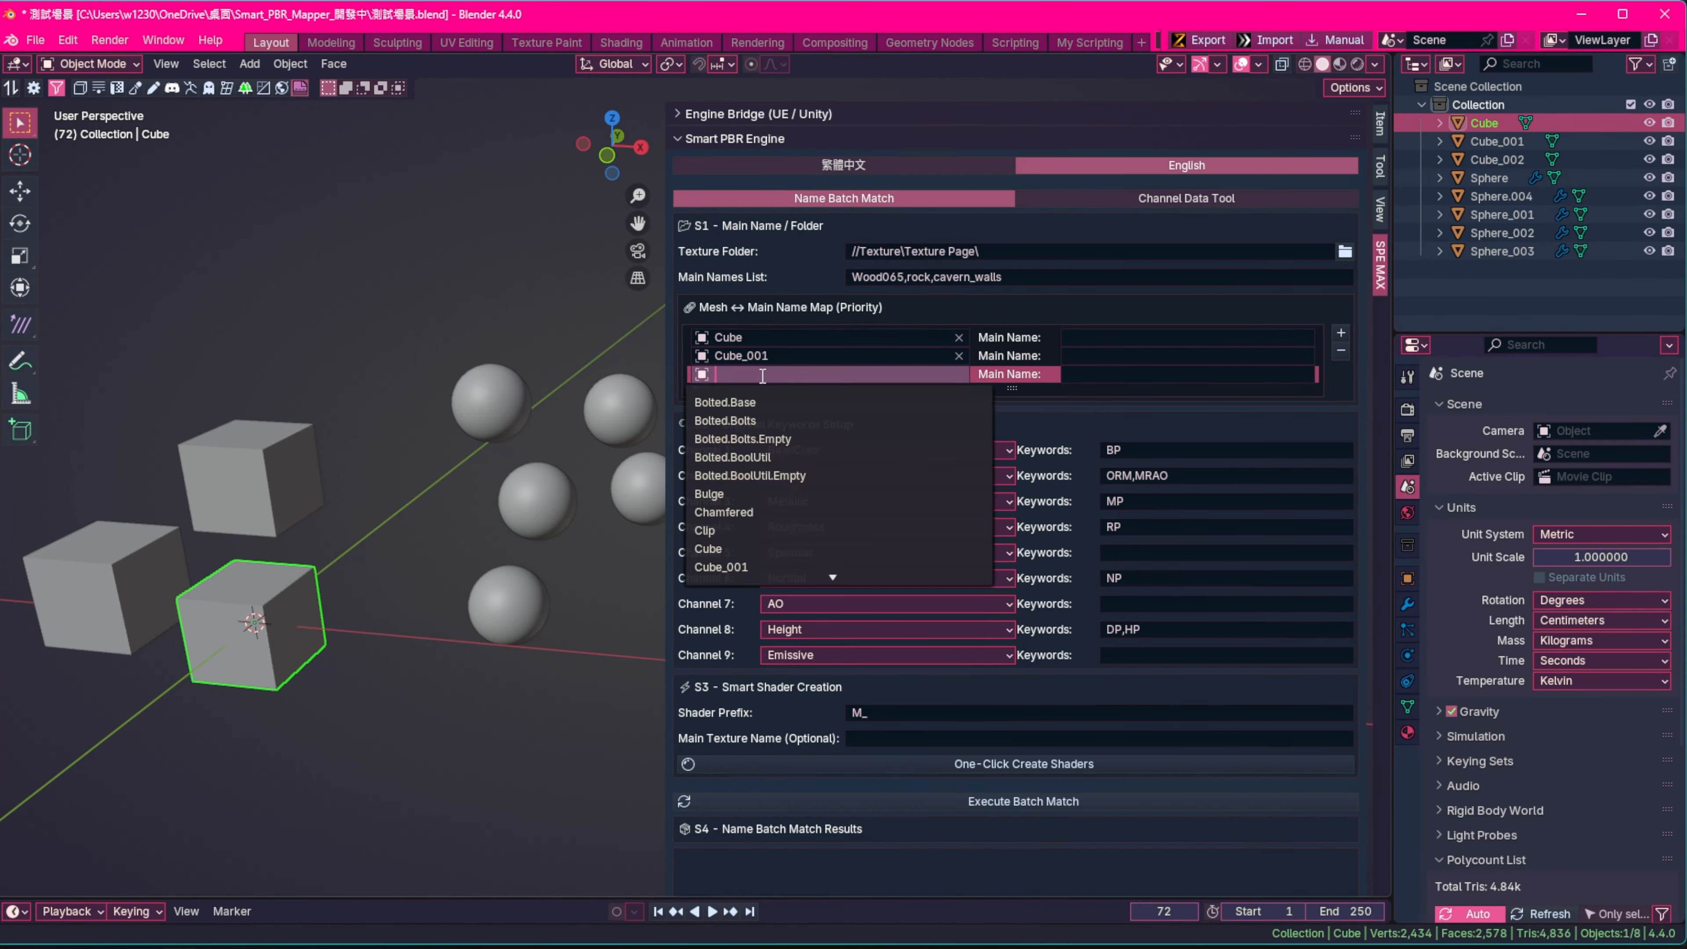
{"action": "left_click", "coordinate": [745, 433]}
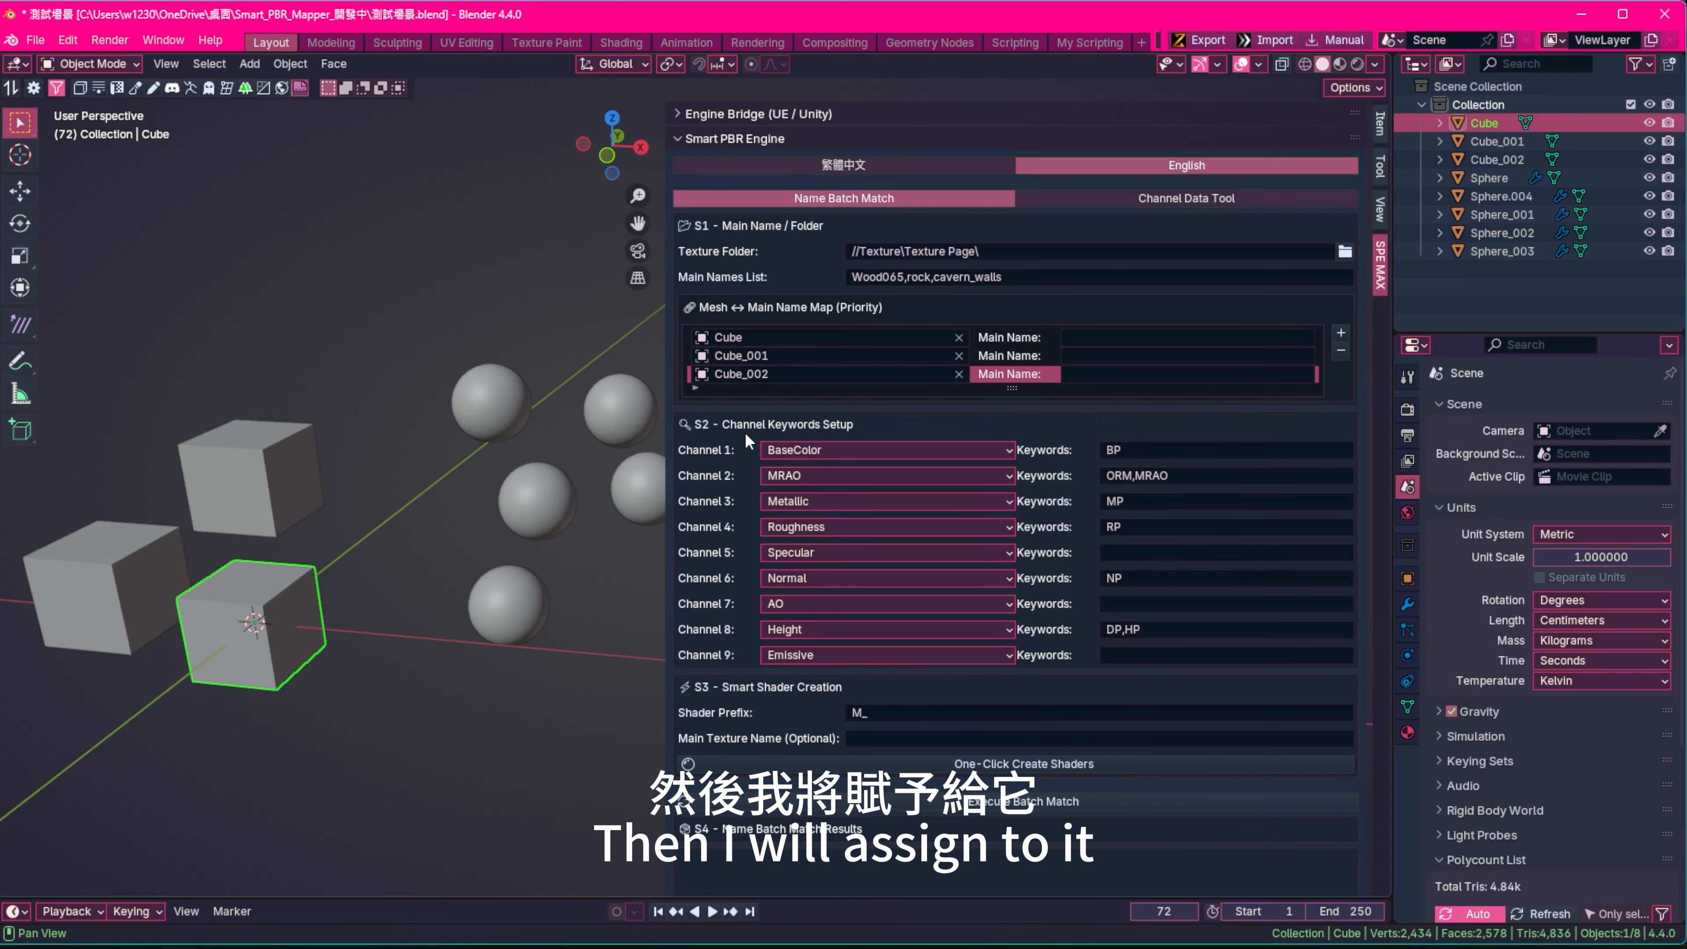
Copy cavern_walls from the main names list and set it as the main name of all three cube entries
{"action": "left_click", "coordinate": [362, 327]}
{"action": "left_click", "coordinate": [936, 277]}
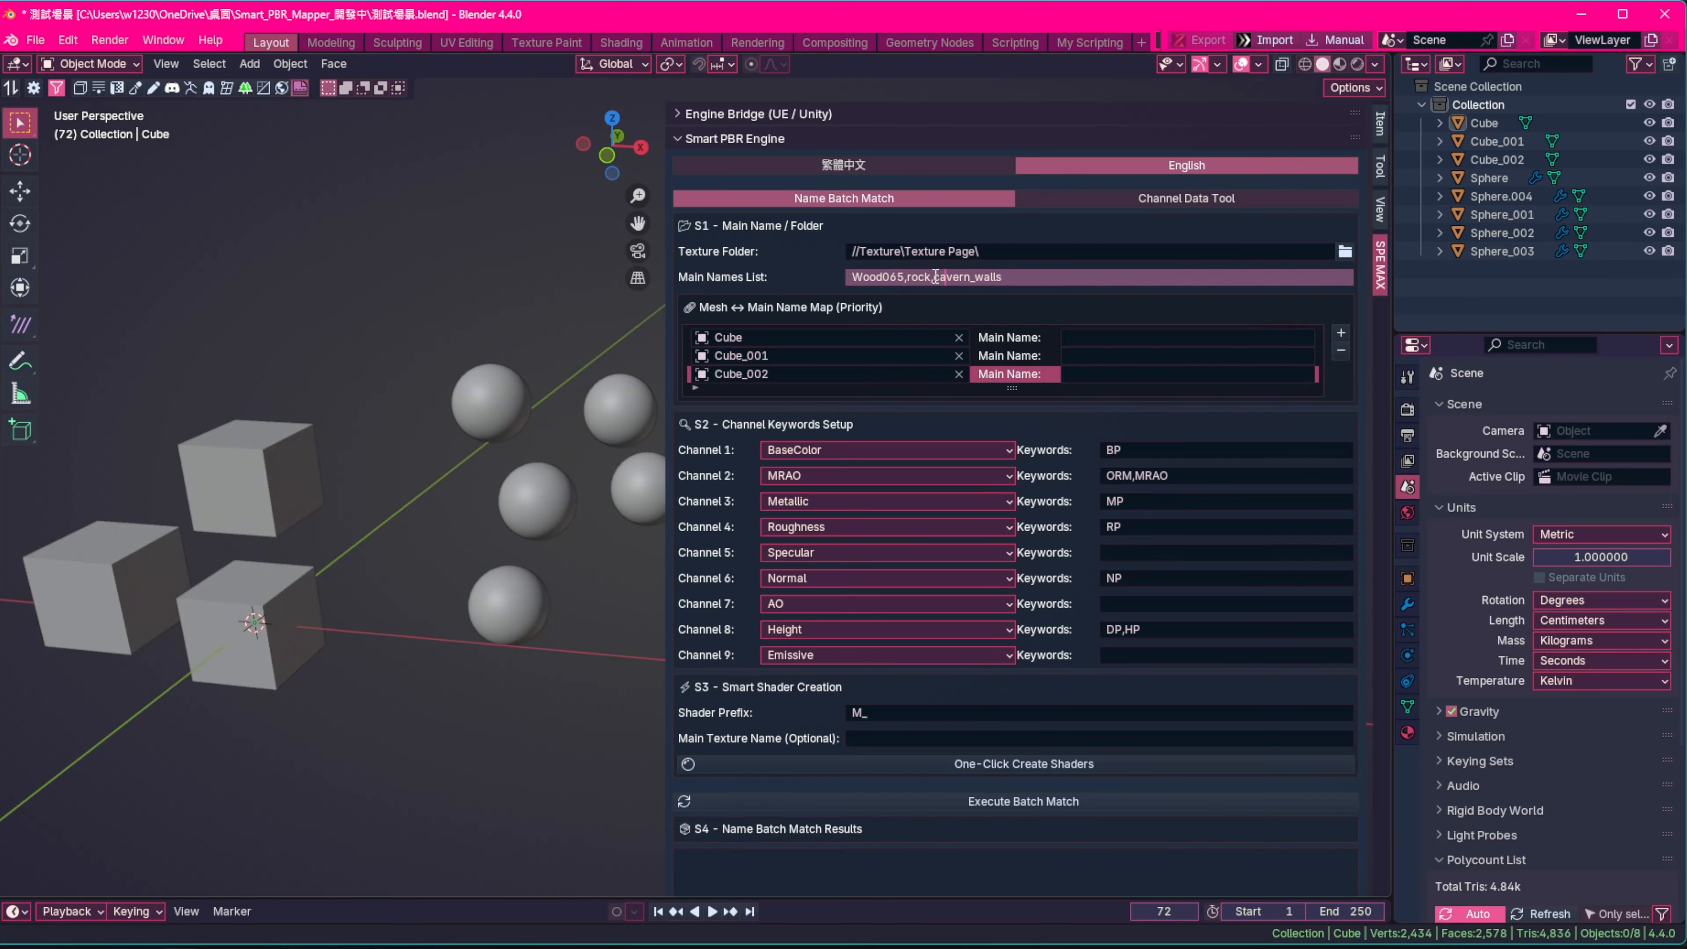
{"action": "left_click_drag", "start_coordinate": [935, 276], "coordinate": [1015, 284]}
{"action": "key", "text": "ctrl+c"}
{"action": "left_click", "coordinate": [1125, 337]}
{"action": "left_click", "coordinate": [1121, 358]}
{"action": "key", "text": "ctrl+v"}
{"action": "left_click", "coordinate": [1124, 372]}
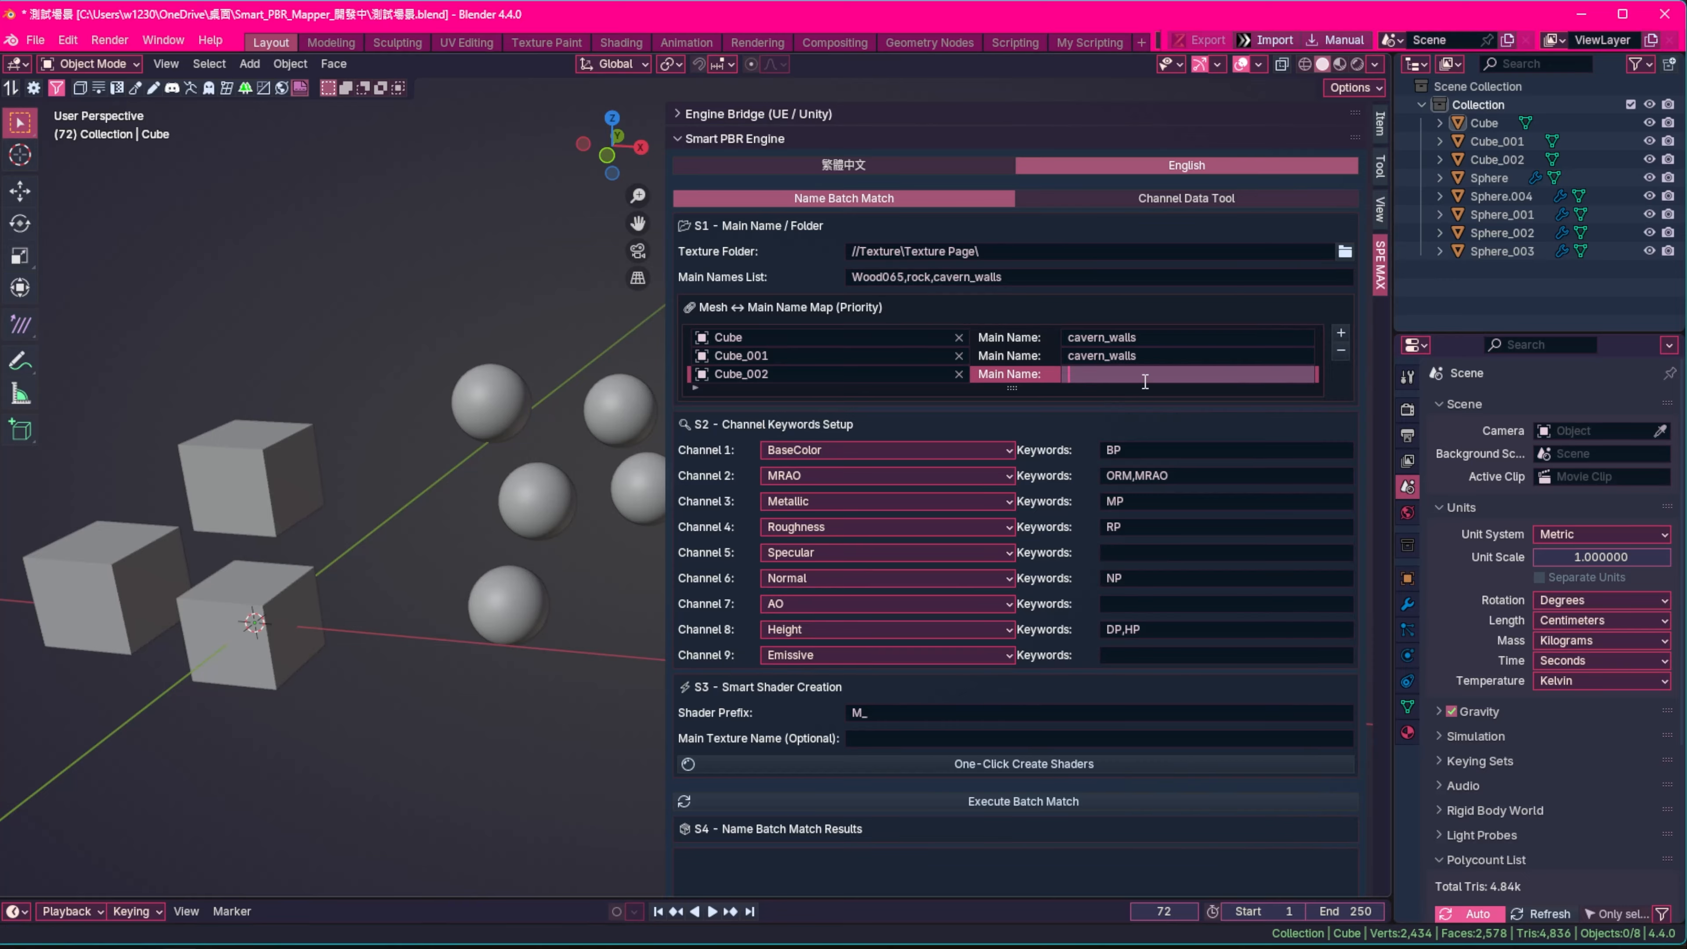
{"action": "key", "text": "ctrl+v"}
{"action": "left_click", "coordinate": [1181, 359]}
Add a map entry, identify the two uppermost spheres in the scene, and assign the mesh Sphere_001 to the entry
{"action": "scroll", "coordinate": [730, 361], "scroll_direction": "down", "scroll_amount": 1}
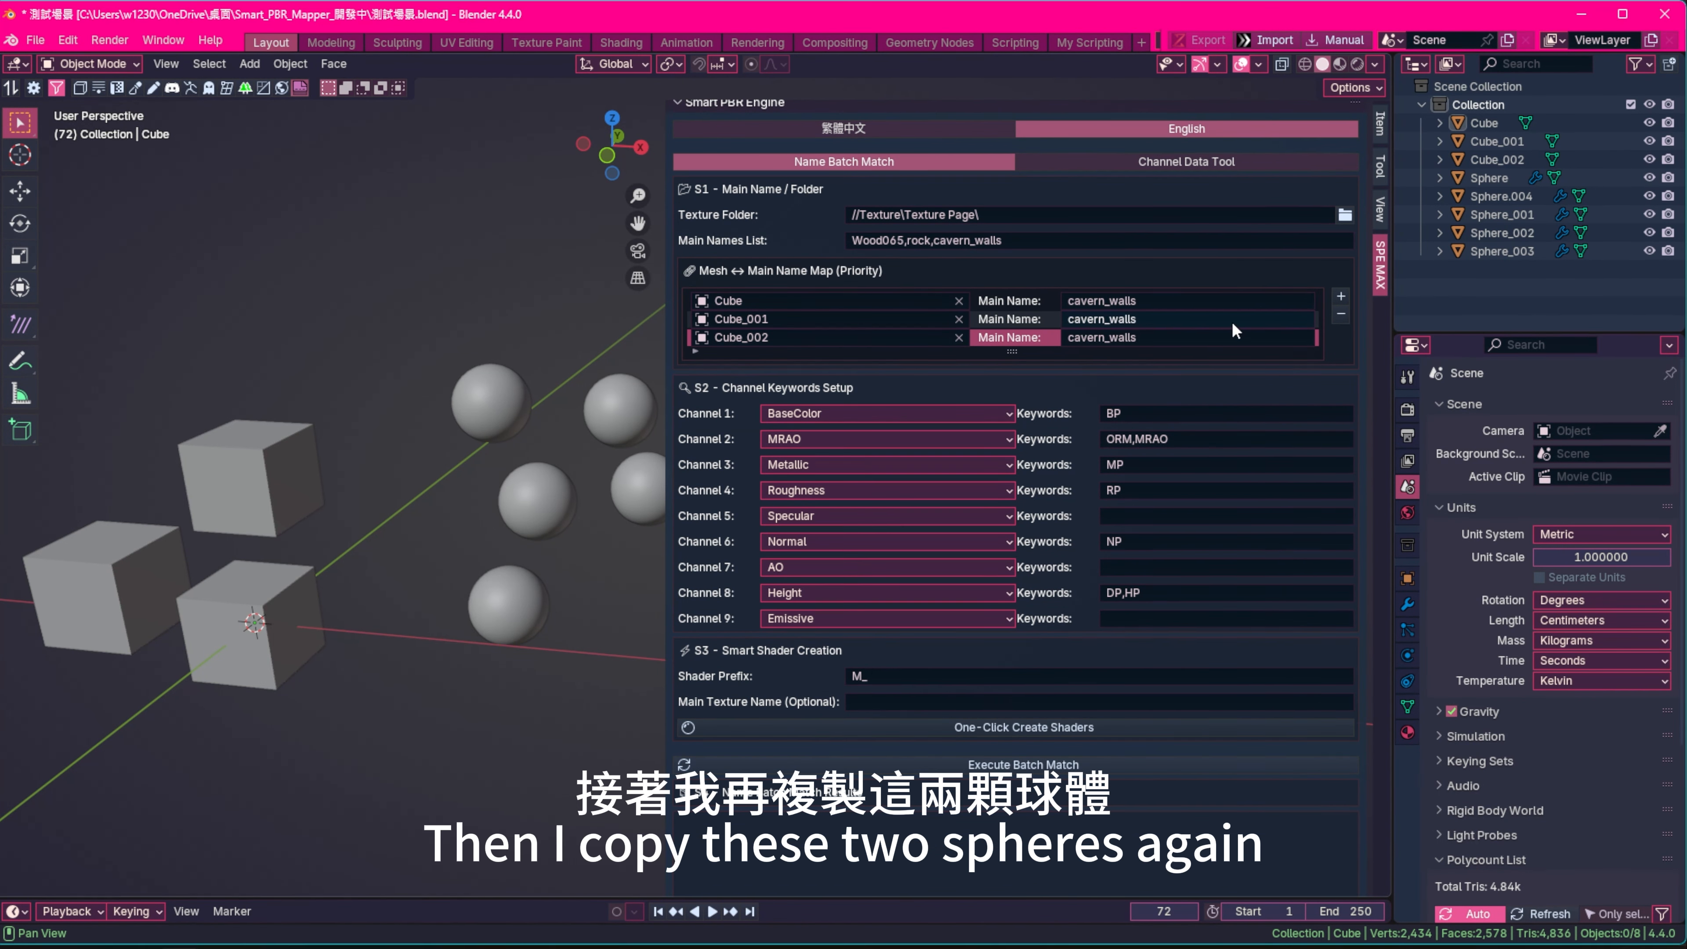
{"action": "left_click", "coordinate": [1341, 298]}
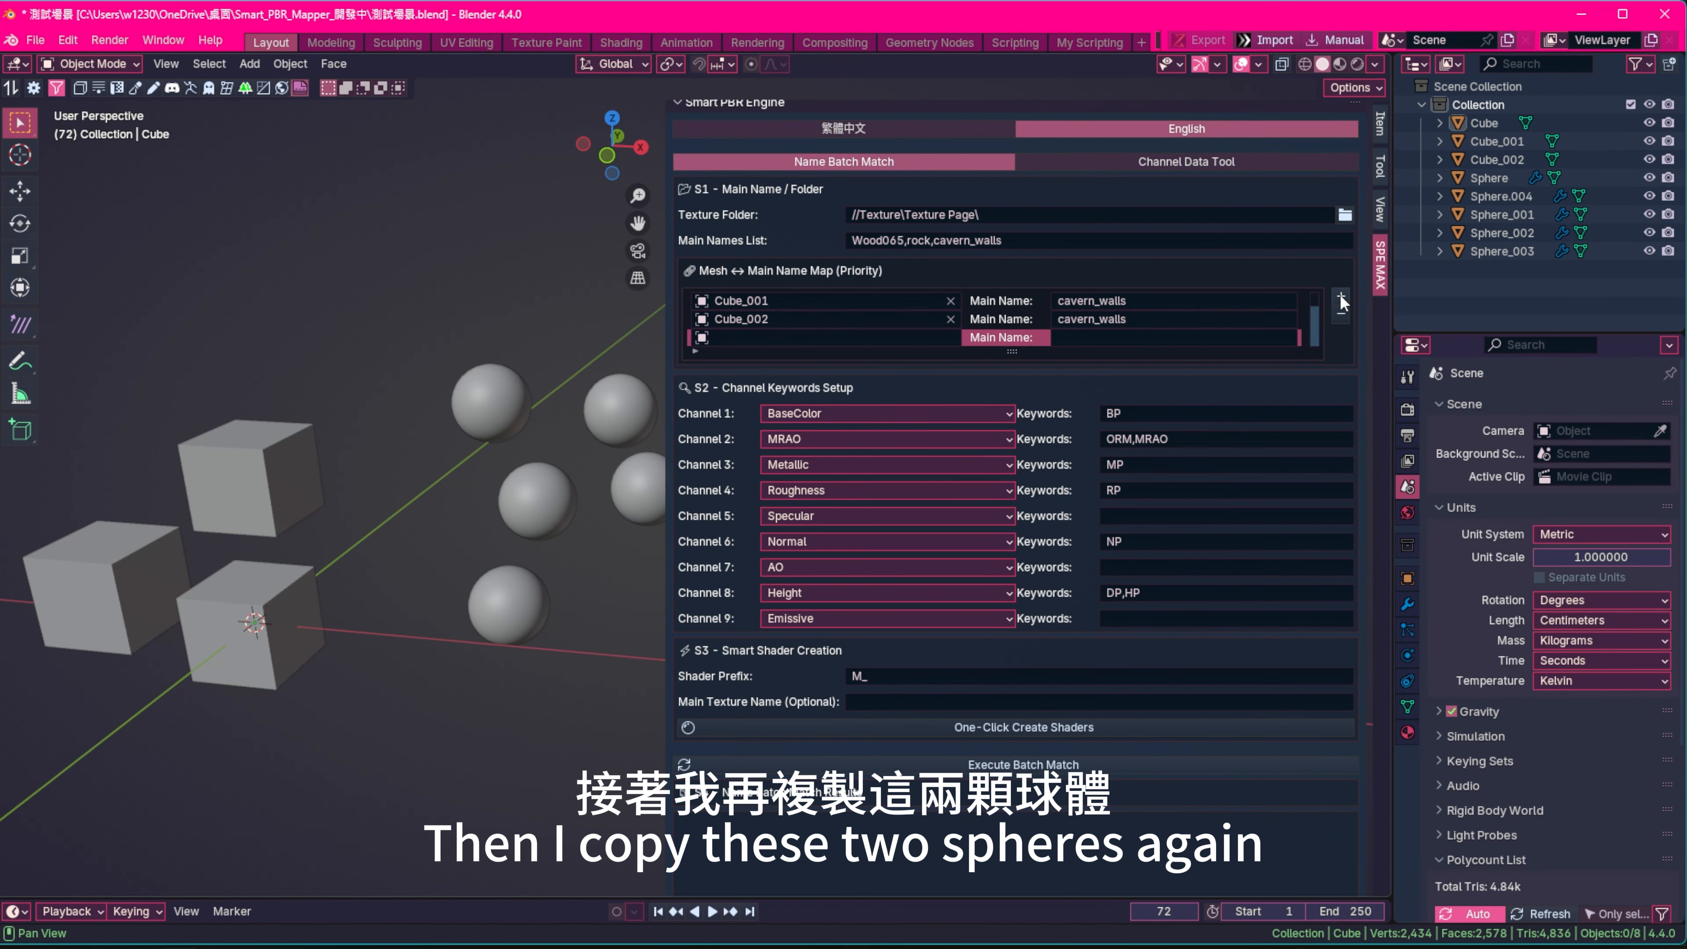
{"action": "middle_click_drag", "start_coordinate": [463, 326], "coordinate": [360, 334], "text": "shift"}
{"action": "left_click_drag", "start_coordinate": [335, 323], "coordinate": [559, 439]}
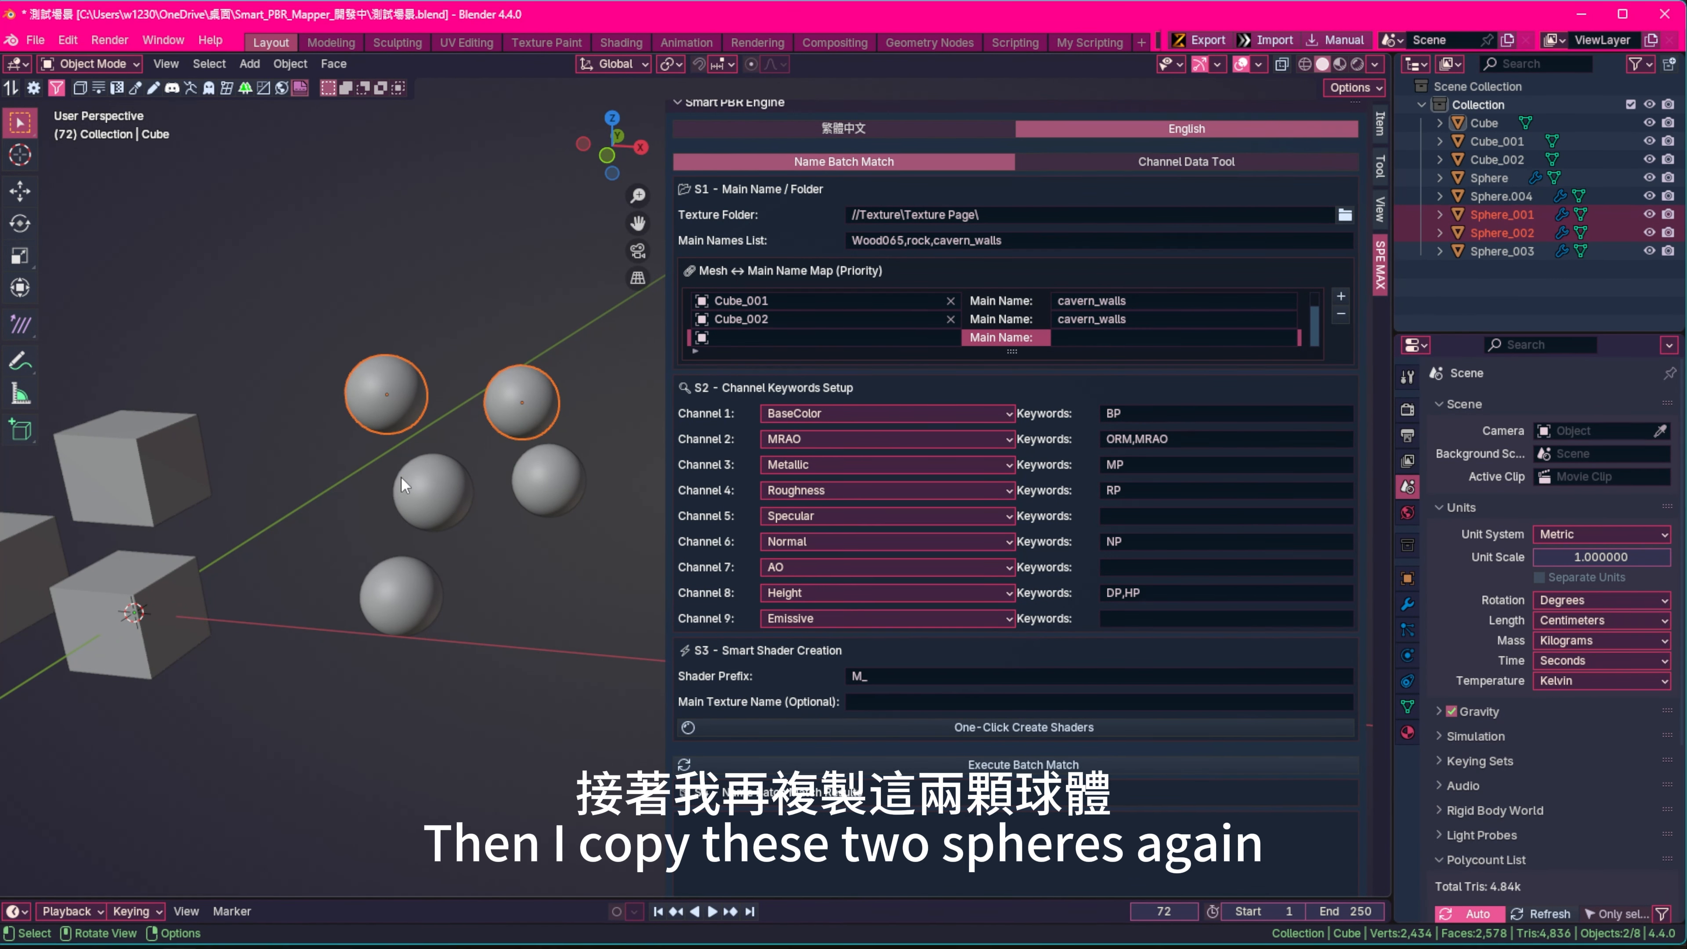
{"action": "left_click", "coordinate": [1503, 213]}
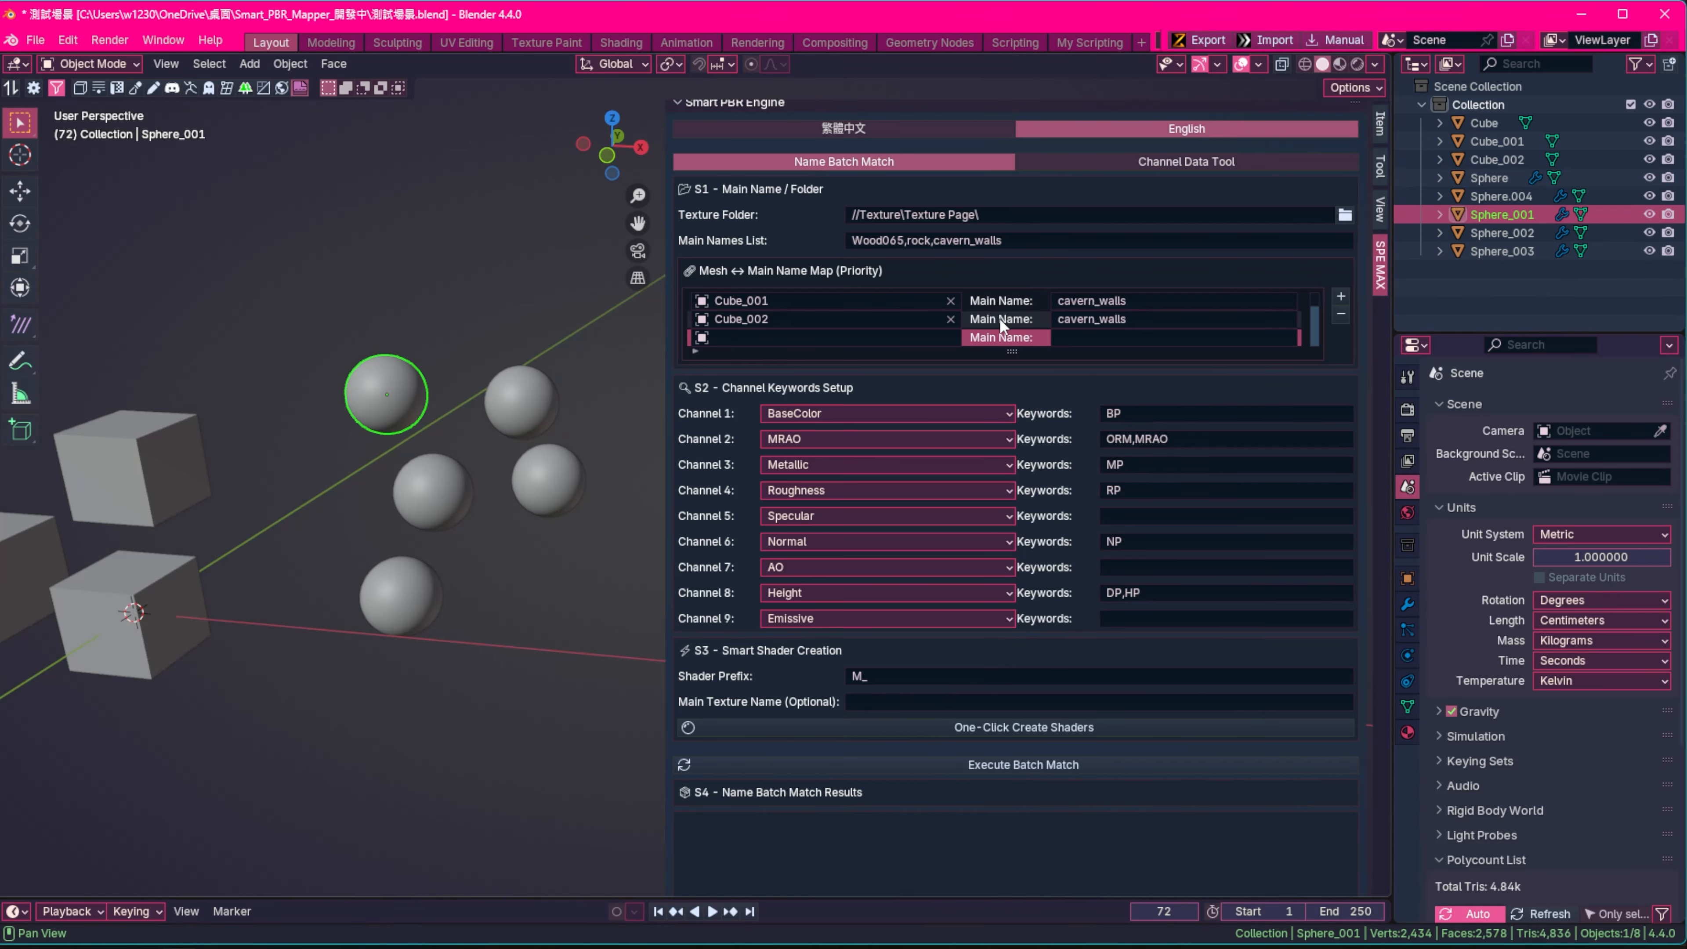
{"action": "left_click", "coordinate": [816, 340]}
{"action": "scroll", "coordinate": [816, 362], "scroll_direction": "down", "scroll_amount": 10}
{"action": "left_click", "coordinate": [815, 364]}
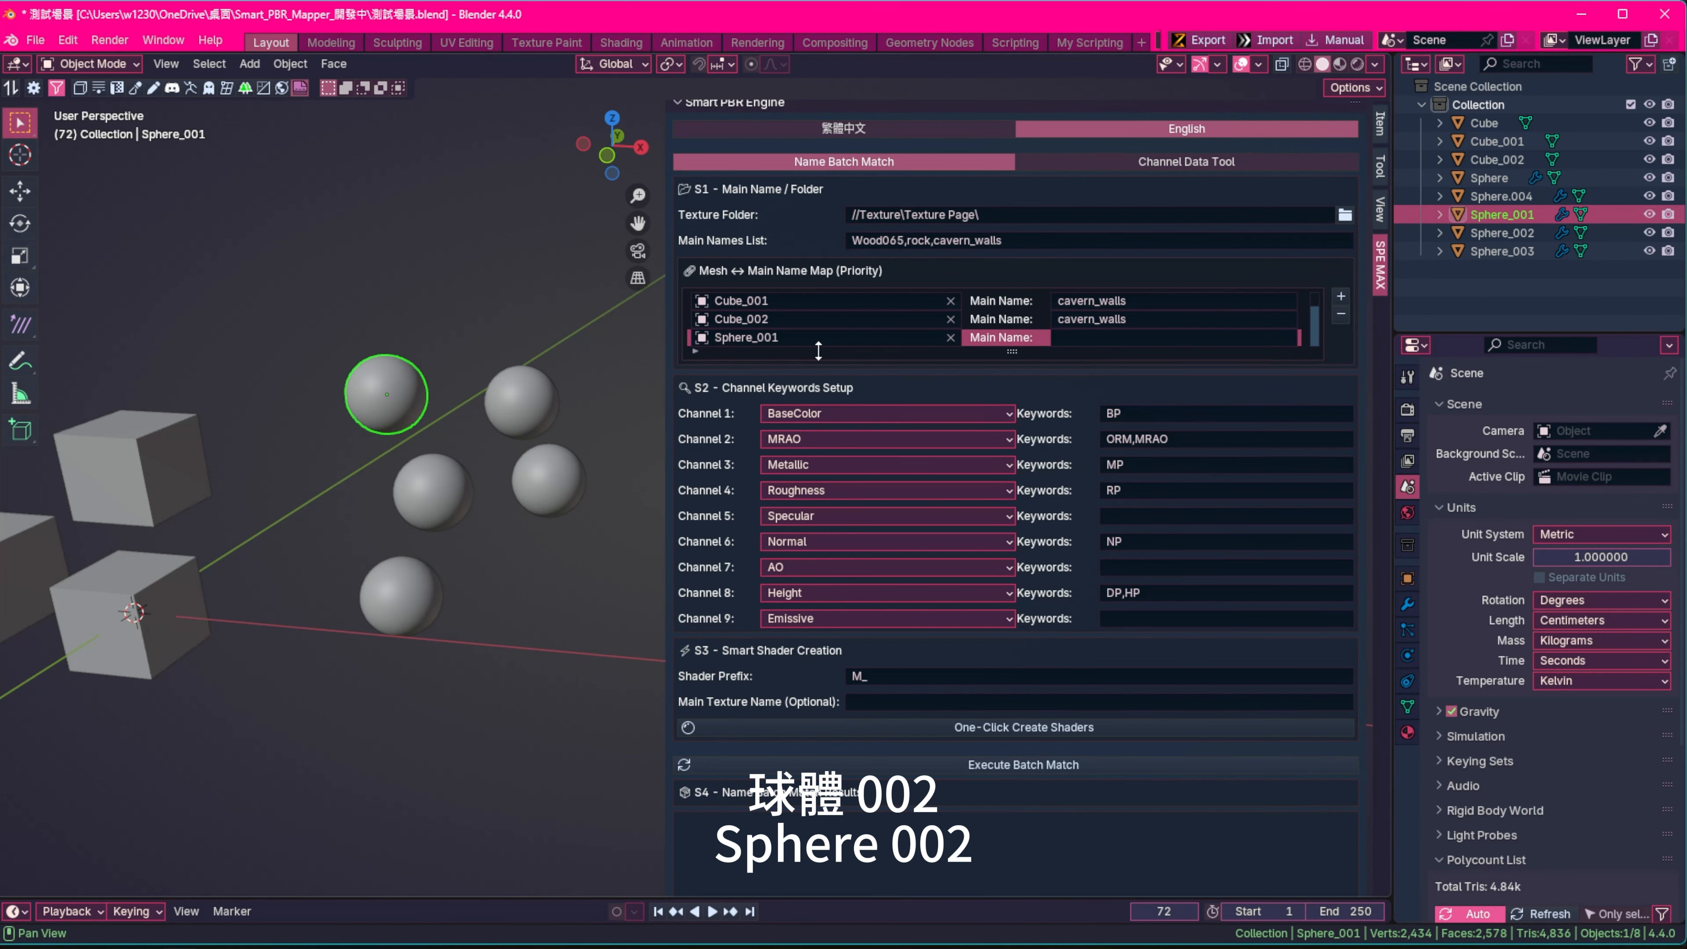
Add another entry to the mesh-to-main-name map and assign the mesh Sphere_002 to it
{"action": "left_click", "coordinate": [1338, 297]}
{"action": "left_click", "coordinate": [804, 339]}
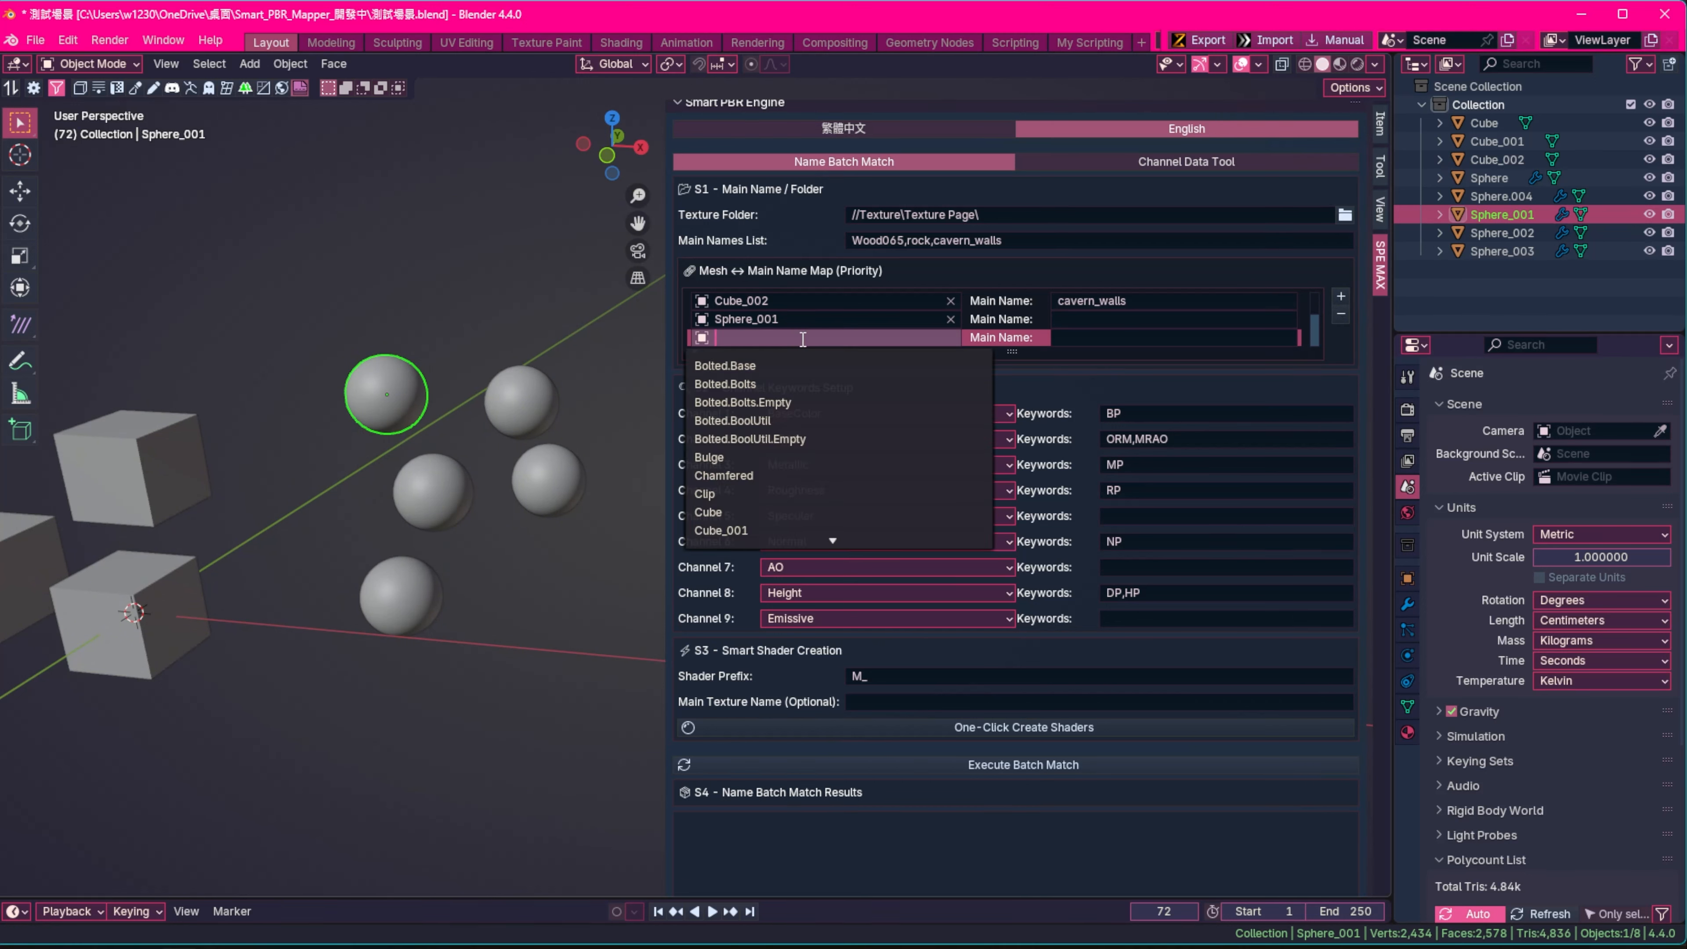
{"action": "scroll", "coordinate": [824, 362], "scroll_direction": "down", "scroll_amount": 10}
{"action": "left_click", "coordinate": [853, 363]}
{"action": "left_click", "coordinate": [801, 337]}
{"action": "scroll", "coordinate": [764, 383], "scroll_direction": "down", "scroll_amount": 10}
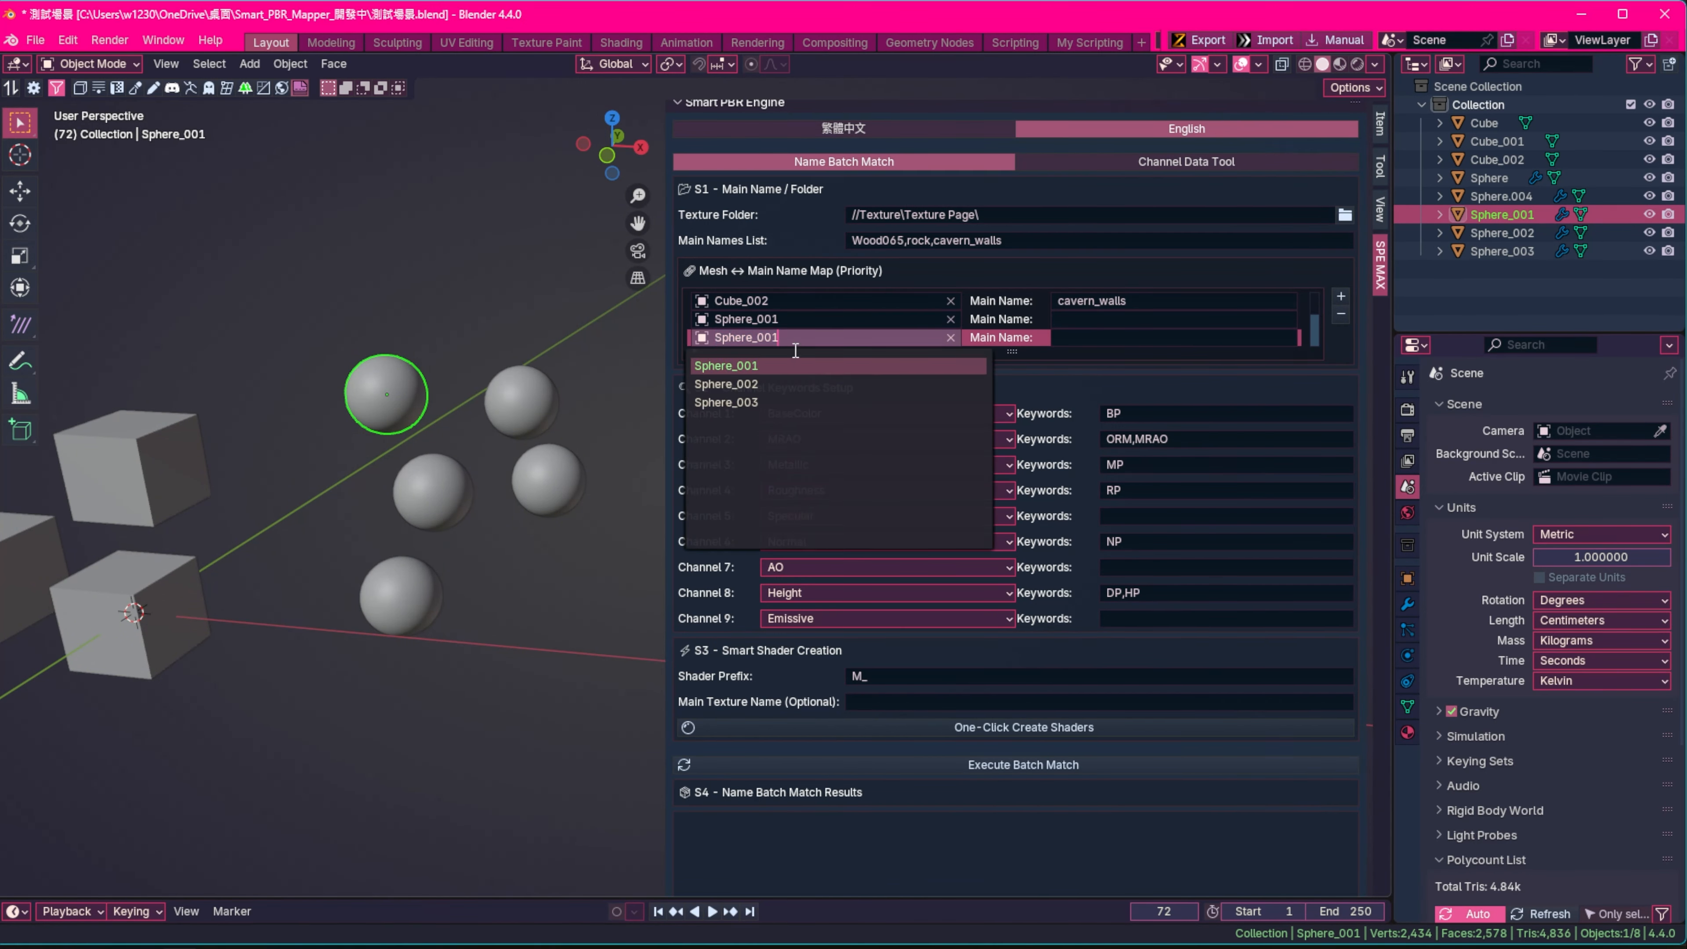
{"action": "left_click", "coordinate": [763, 383]}
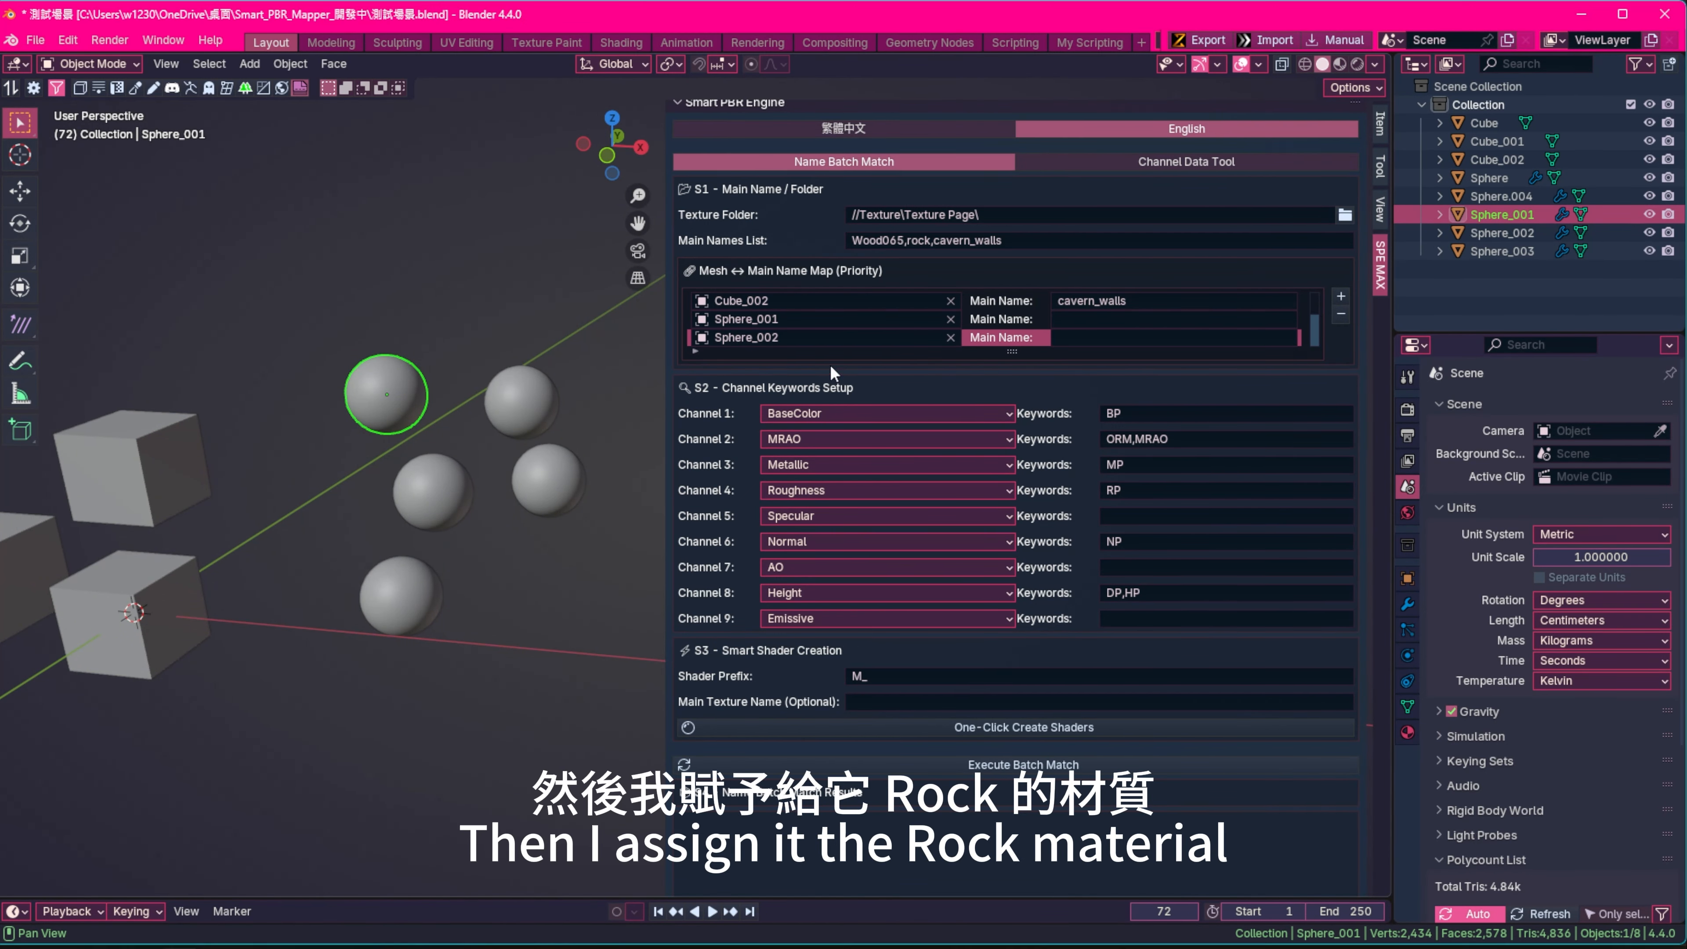
Copy rock from the main names list and set it as the main name of the Sphere_001 and Sphere_002 entries
{"action": "left_click", "coordinate": [495, 353]}
{"action": "left_click", "coordinate": [922, 240]}
{"action": "double_click", "coordinate": [921, 240]}
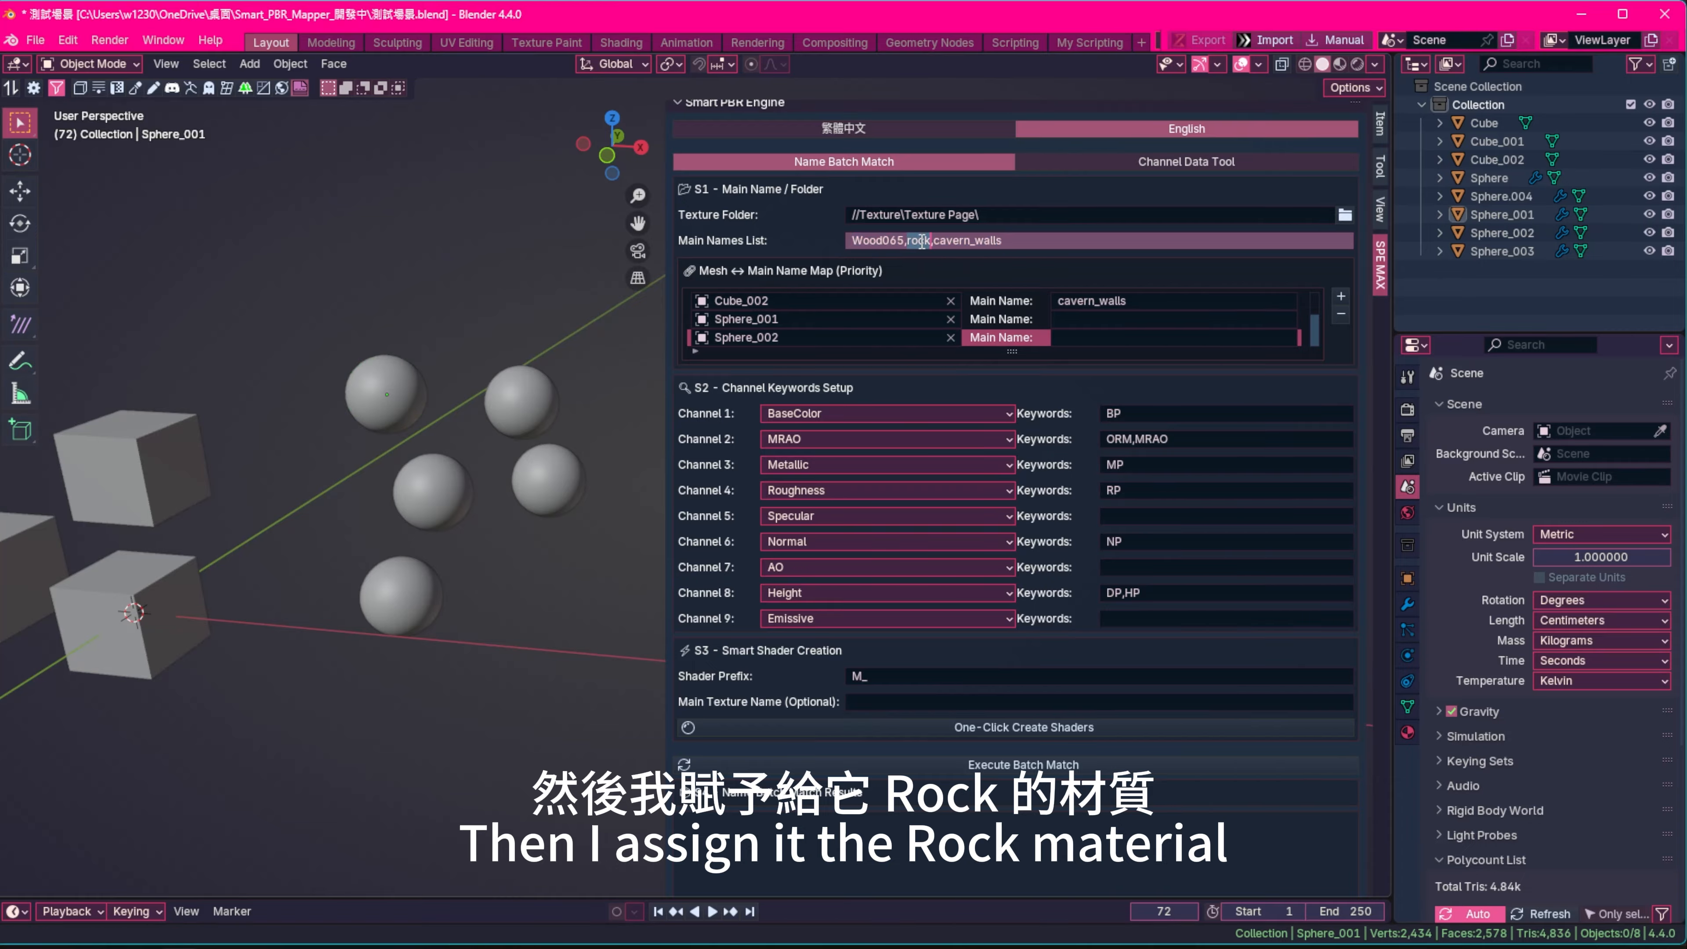
{"action": "key", "text": "ctrl+c"}
{"action": "key", "text": "Return"}
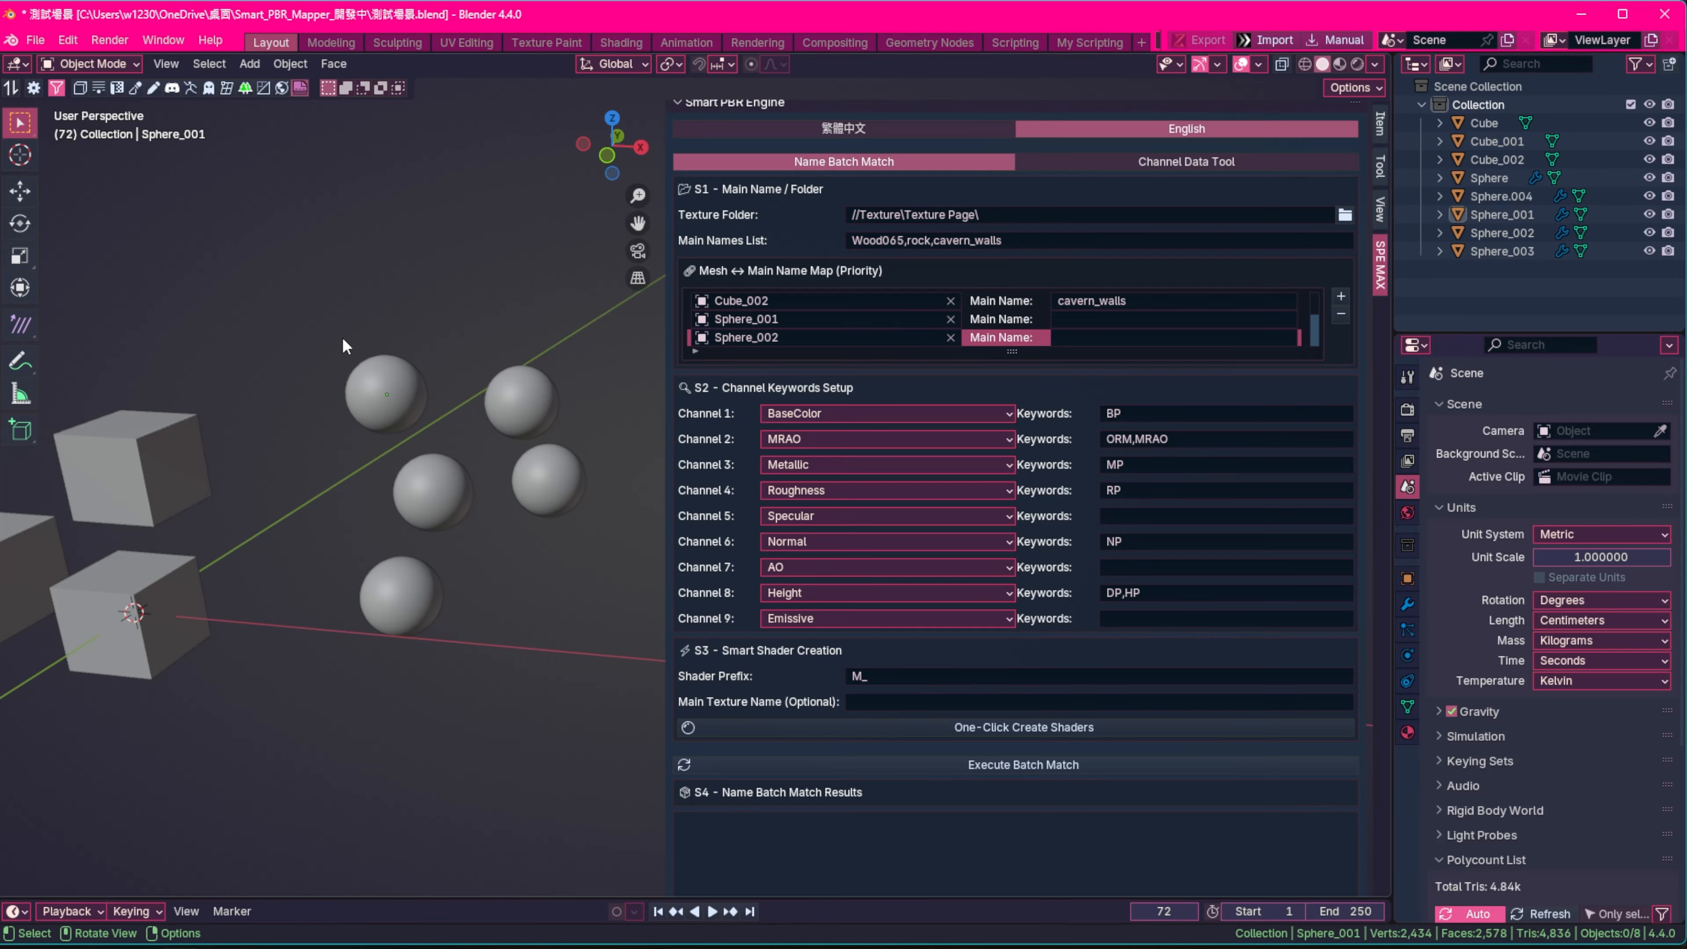
{"action": "key", "text": "ctrl+v"}
{"action": "key", "text": "ctrl+v"}
{"action": "double_click", "coordinate": [1116, 337]}
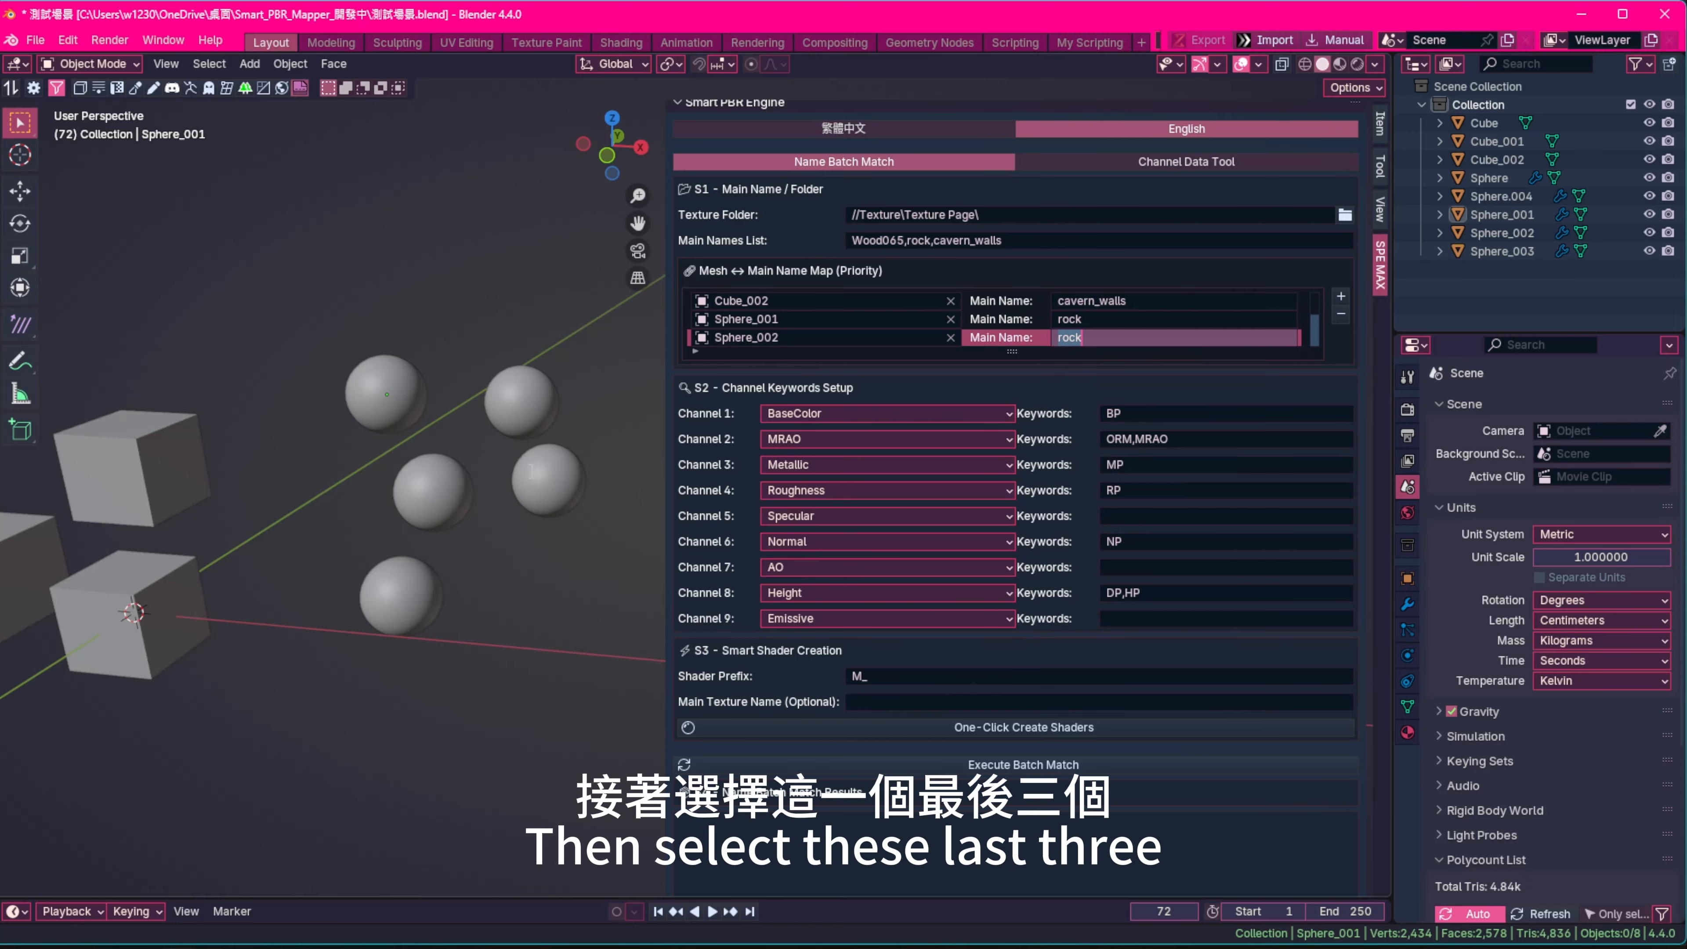
Identify the sphere in the middle of the group, add three mesh map entries, and assign the mesh Sphere to the first new one
{"action": "left_click", "coordinate": [421, 493]}
{"action": "left_click", "coordinate": [431, 487]}
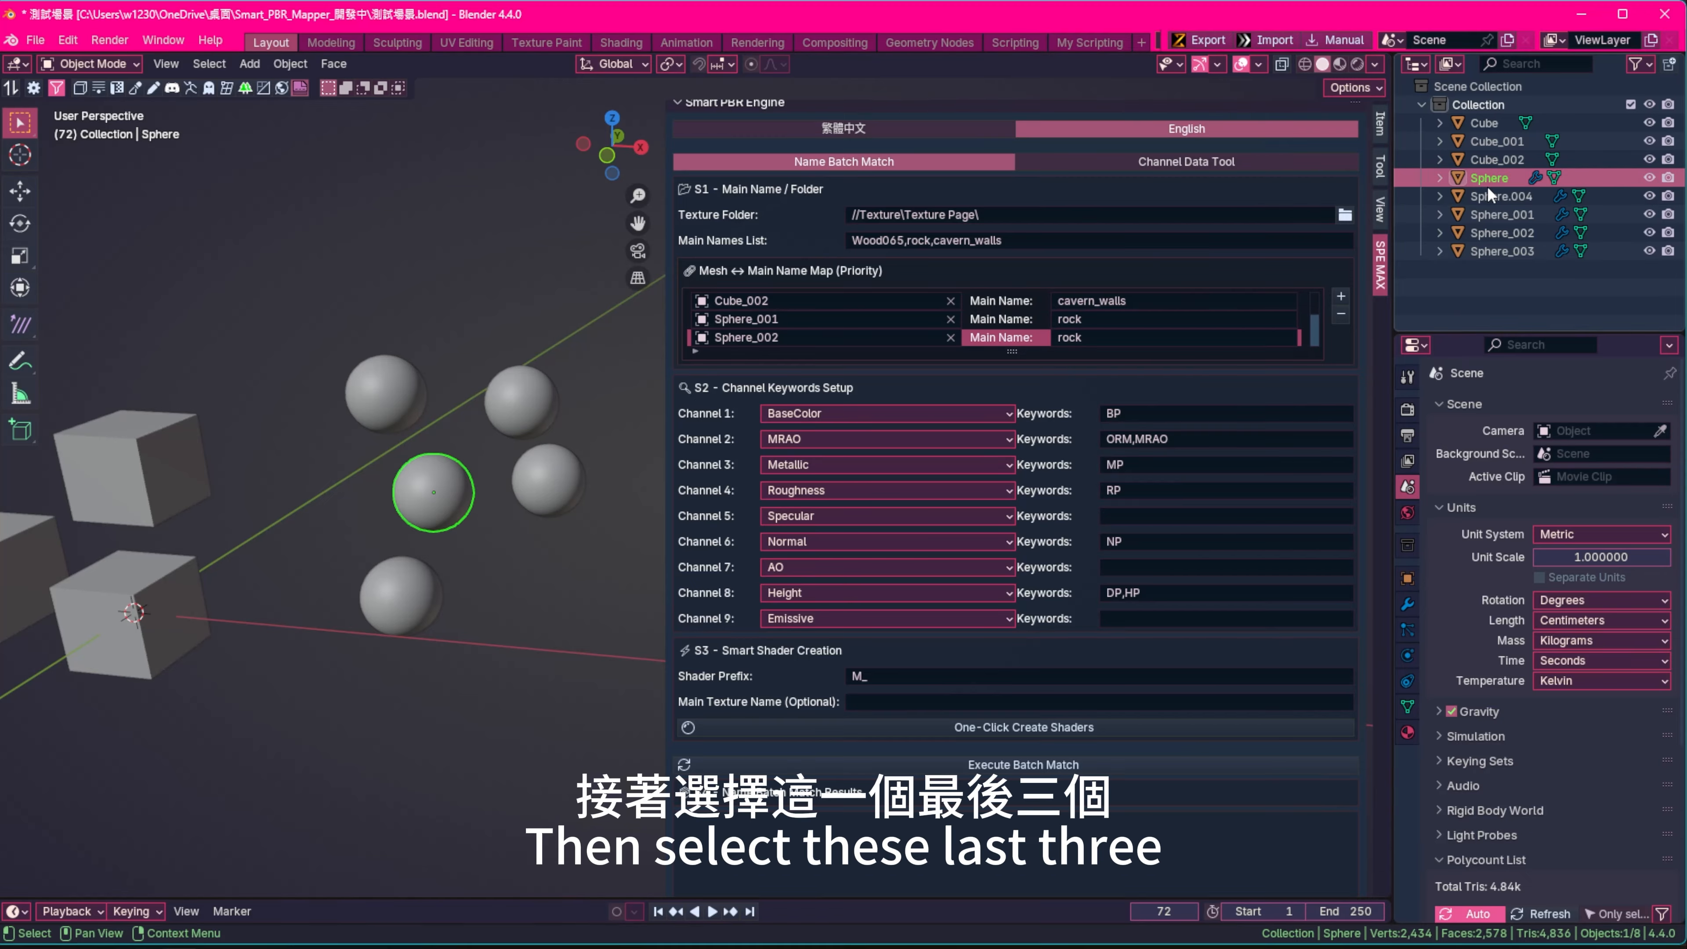
{"action": "left_click", "coordinate": [1341, 302]}
{"action": "left_click", "coordinate": [1340, 297]}
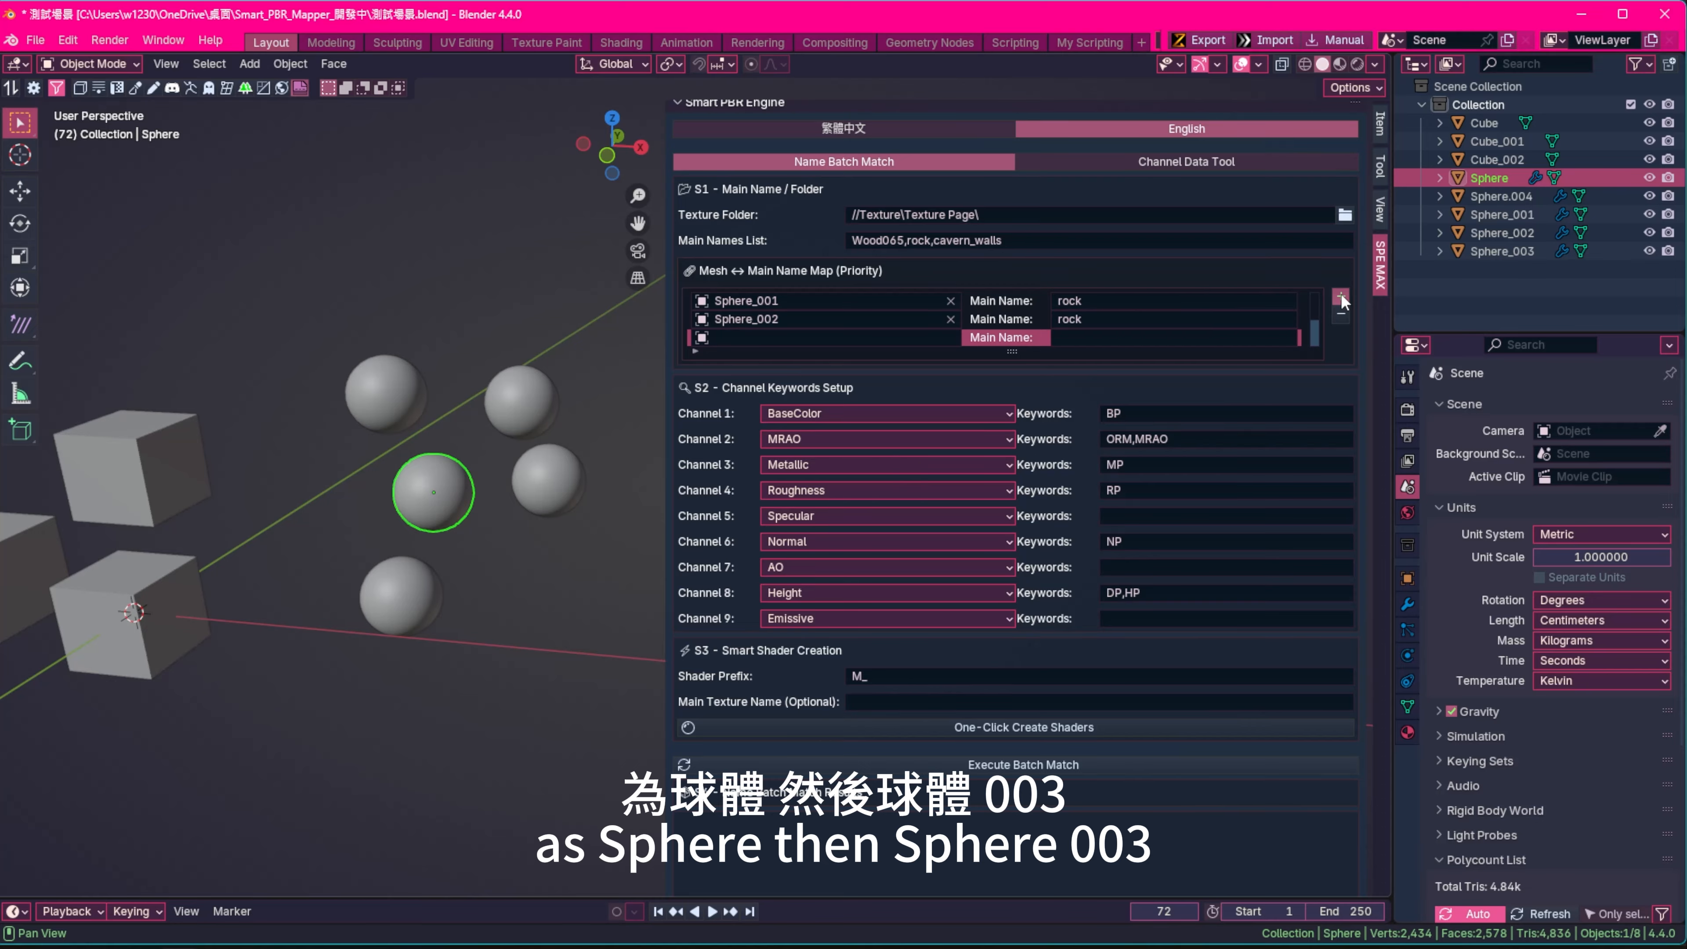
{"action": "left_click", "coordinate": [1341, 297]}
{"action": "left_click", "coordinate": [1341, 297]}
{"action": "left_click", "coordinate": [816, 300]}
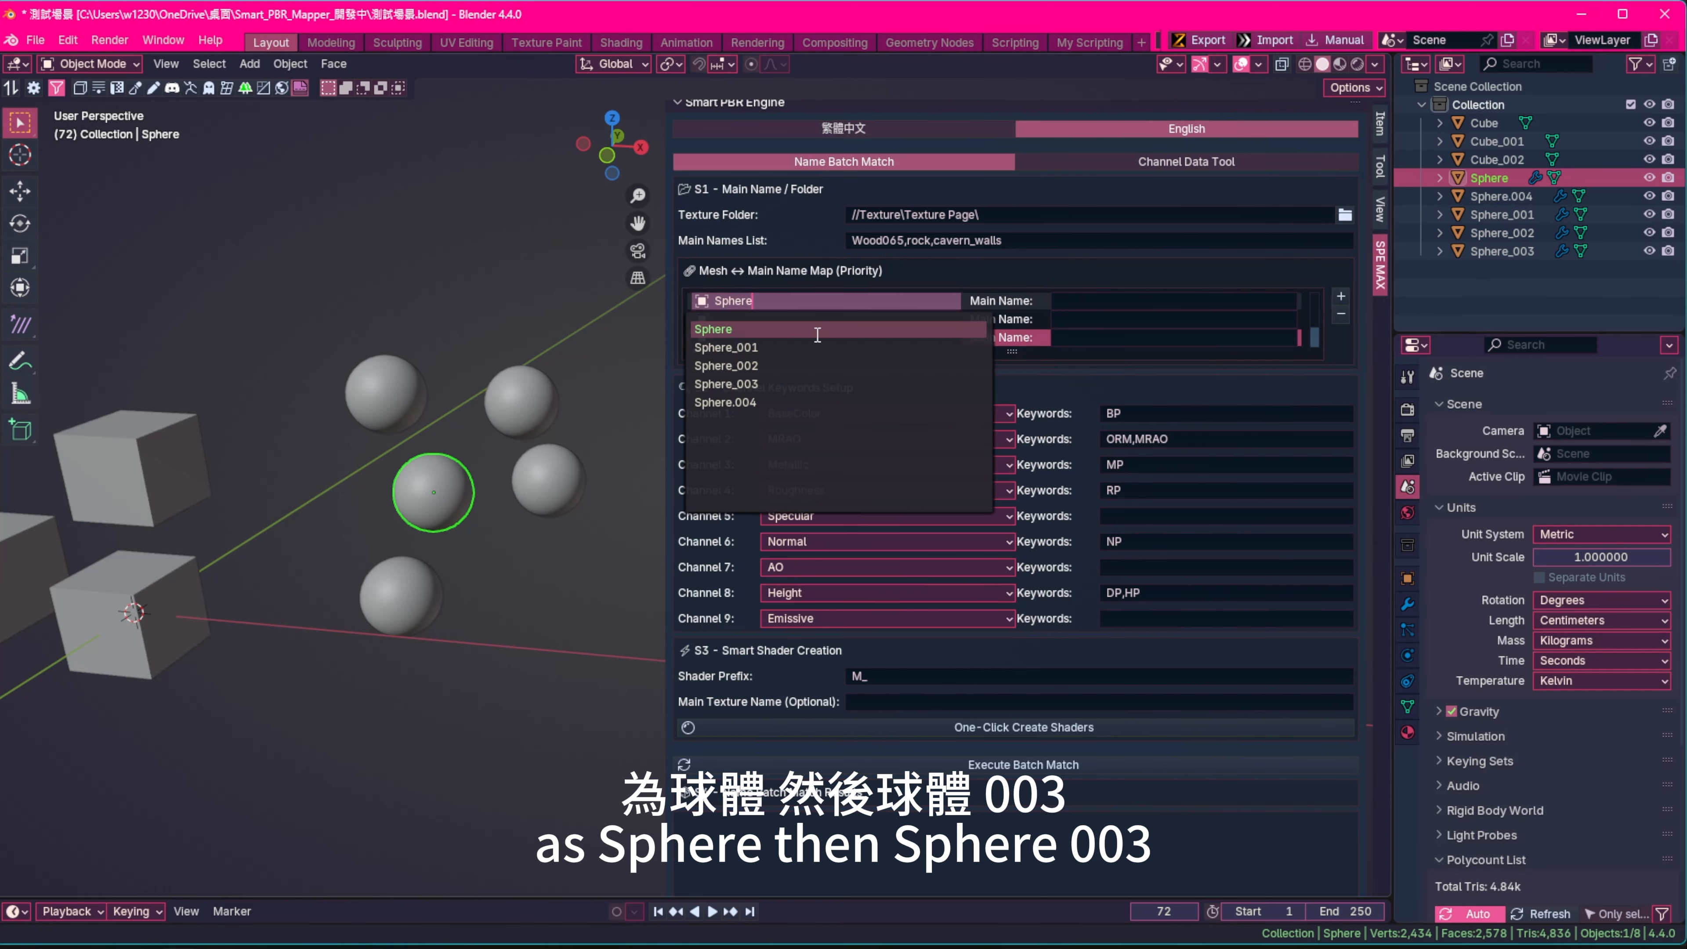
{"action": "left_click", "coordinate": [831, 326]}
Identify the sphere beside it by its object name and assign the mesh Sphere_003 to the second new map entry
{"action": "left_click", "coordinate": [549, 480]}
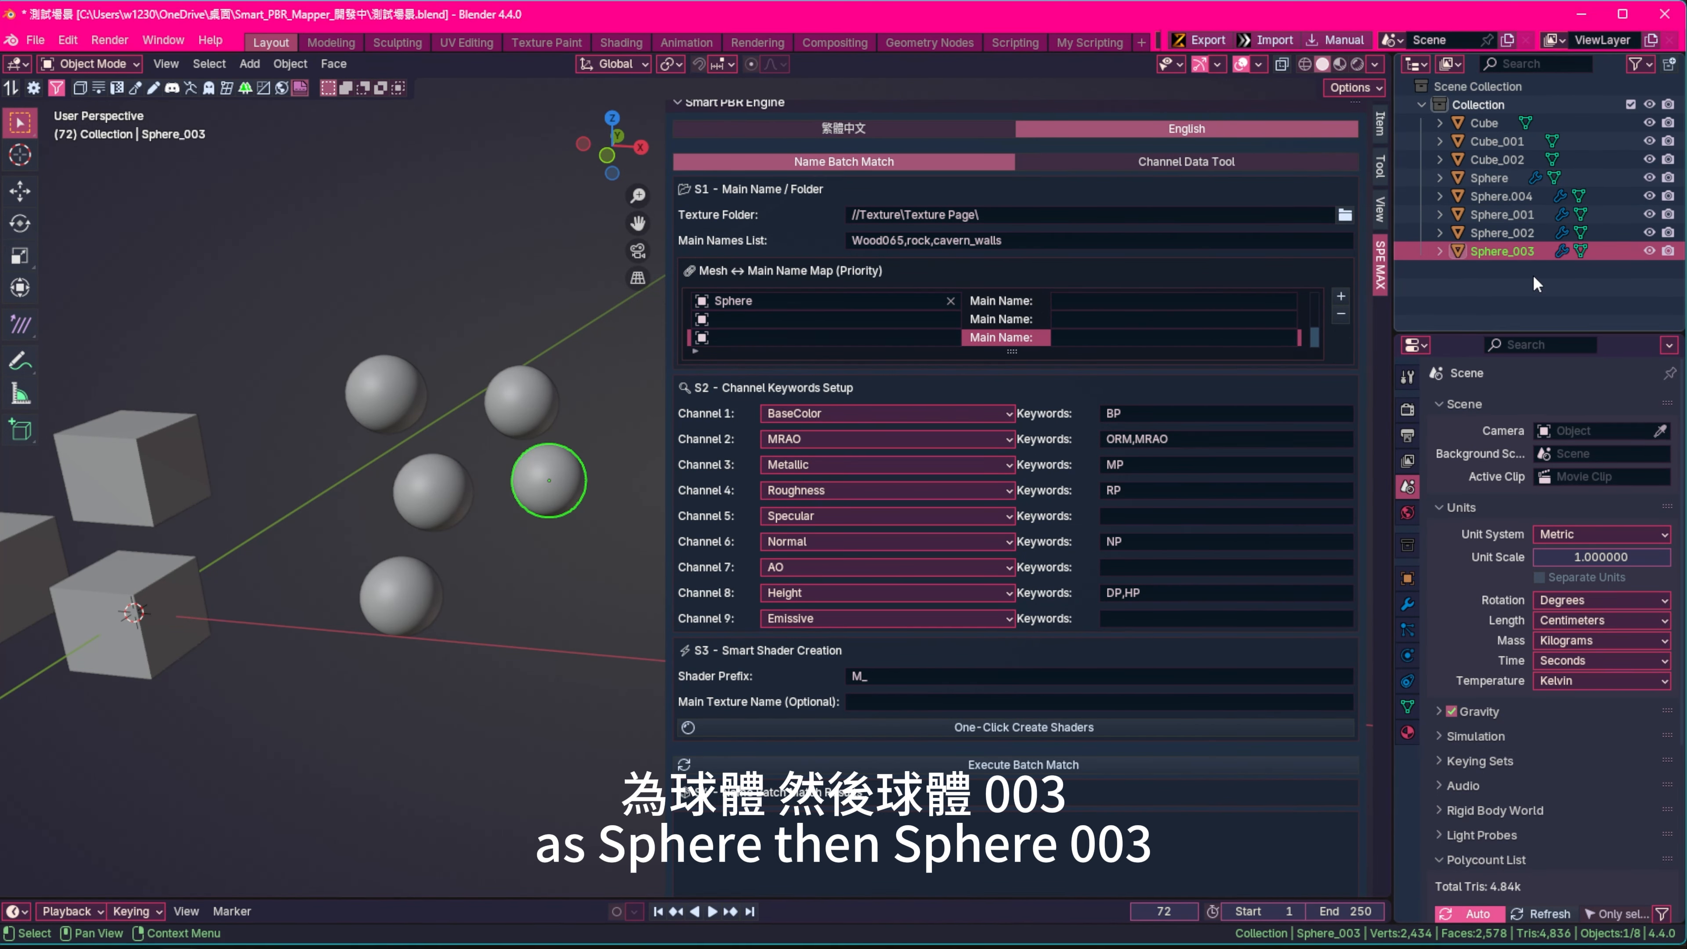
{"action": "double_click", "coordinate": [1521, 252]}
{"action": "key", "text": "ctrl+c"}
{"action": "left_click", "coordinate": [816, 317]}
{"action": "left_click", "coordinate": [816, 318]}
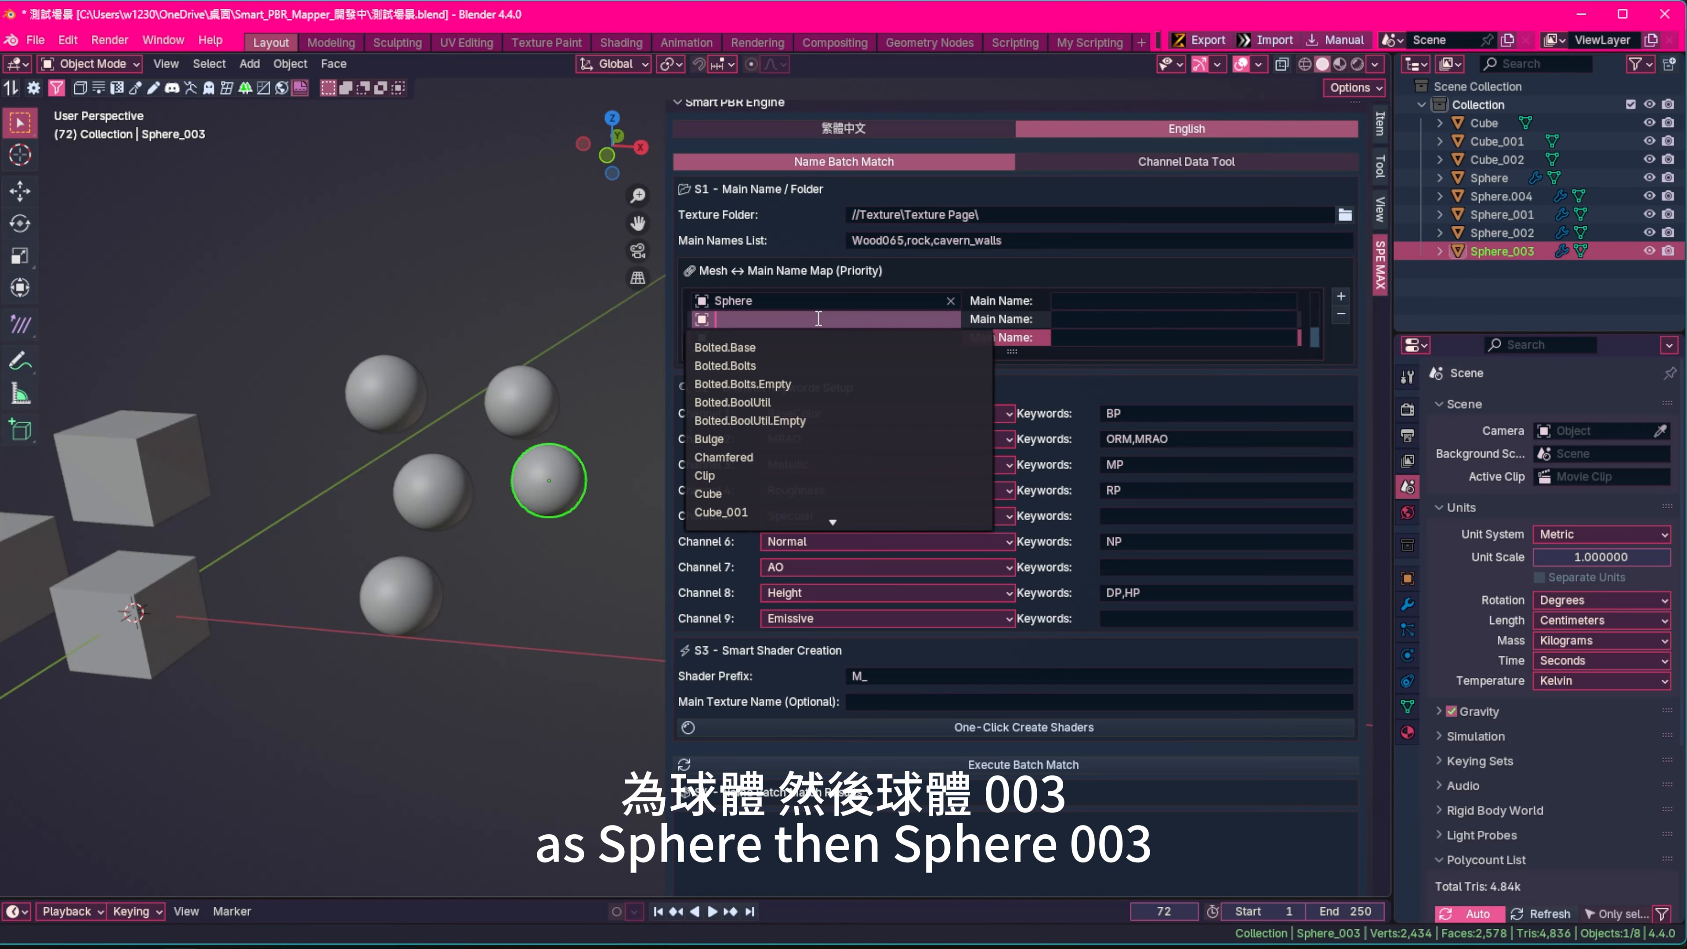
{"action": "key", "text": "ctrl+v"}
{"action": "left_click", "coordinate": [834, 340]}
Copy the object name of the lowest sphere and assign the mesh Sphere.004 to the last map entry
{"action": "left_click", "coordinate": [429, 601]}
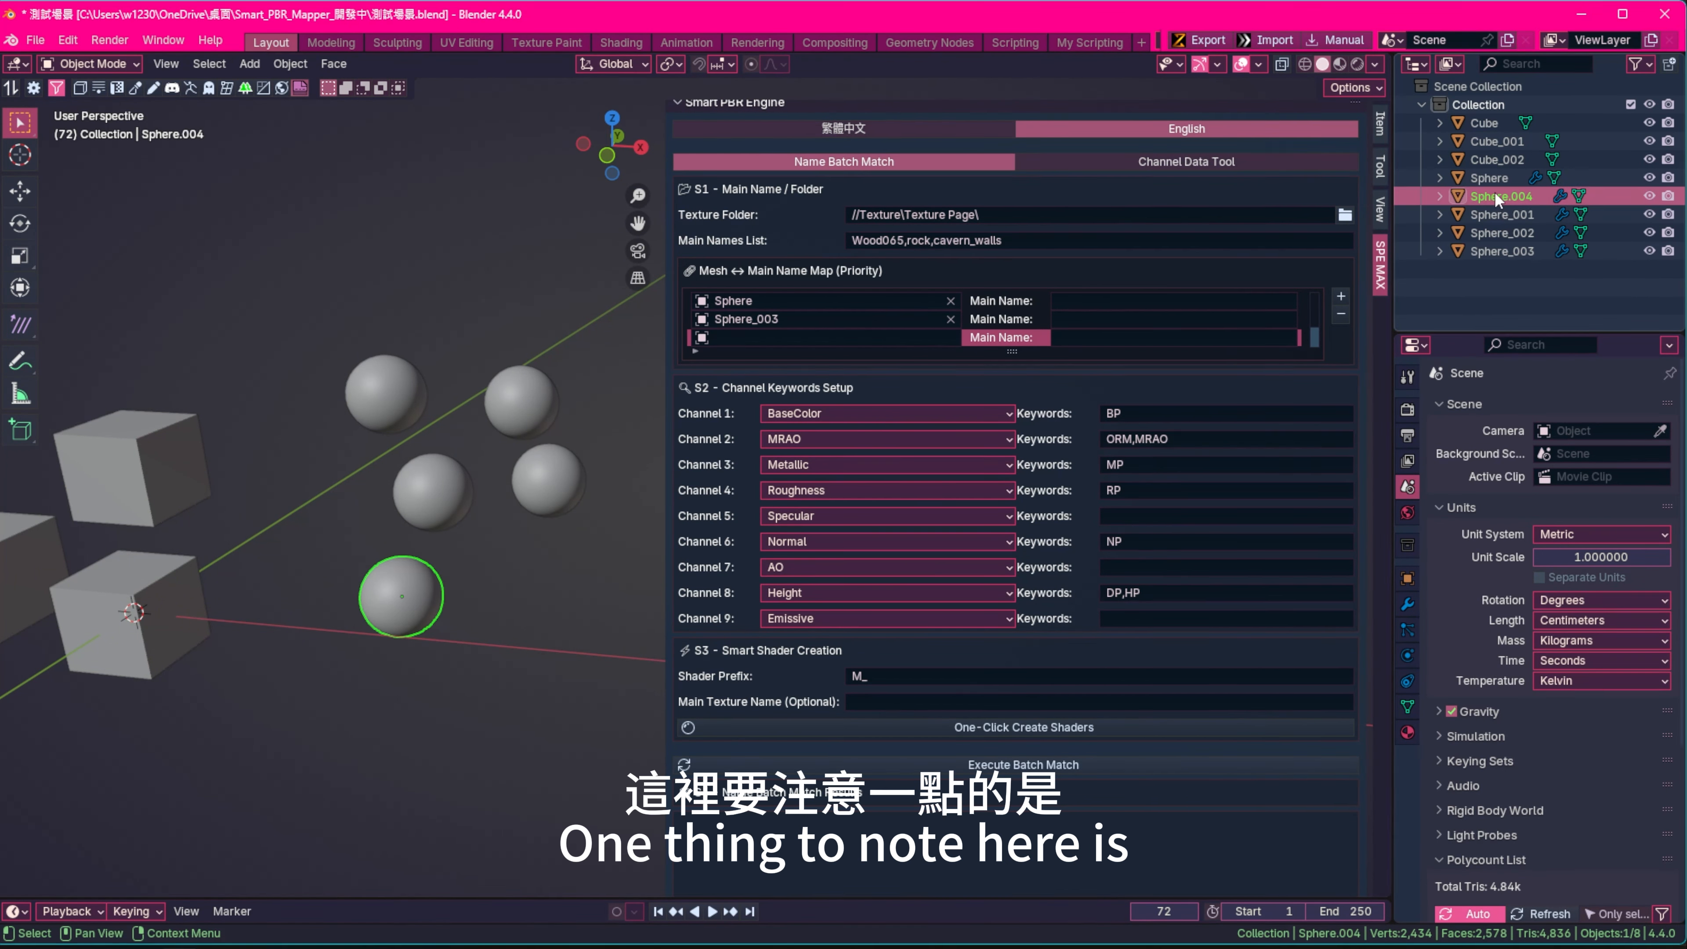
{"action": "double_click", "coordinate": [1518, 198]}
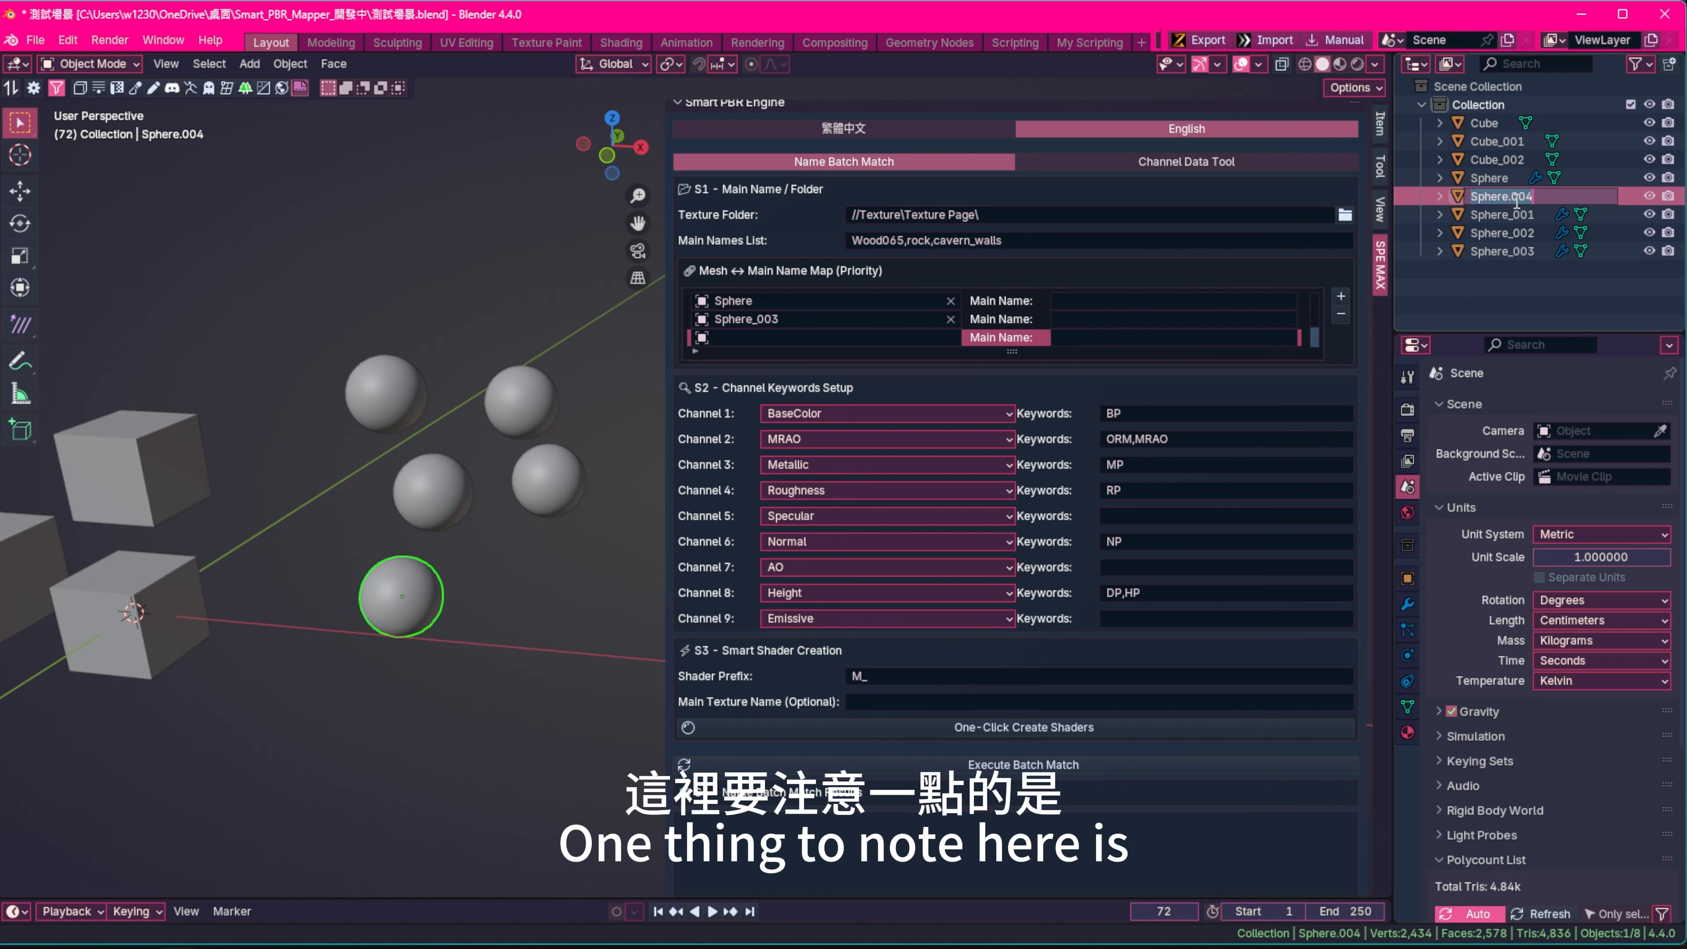
{"action": "left_click", "coordinate": [1494, 219]}
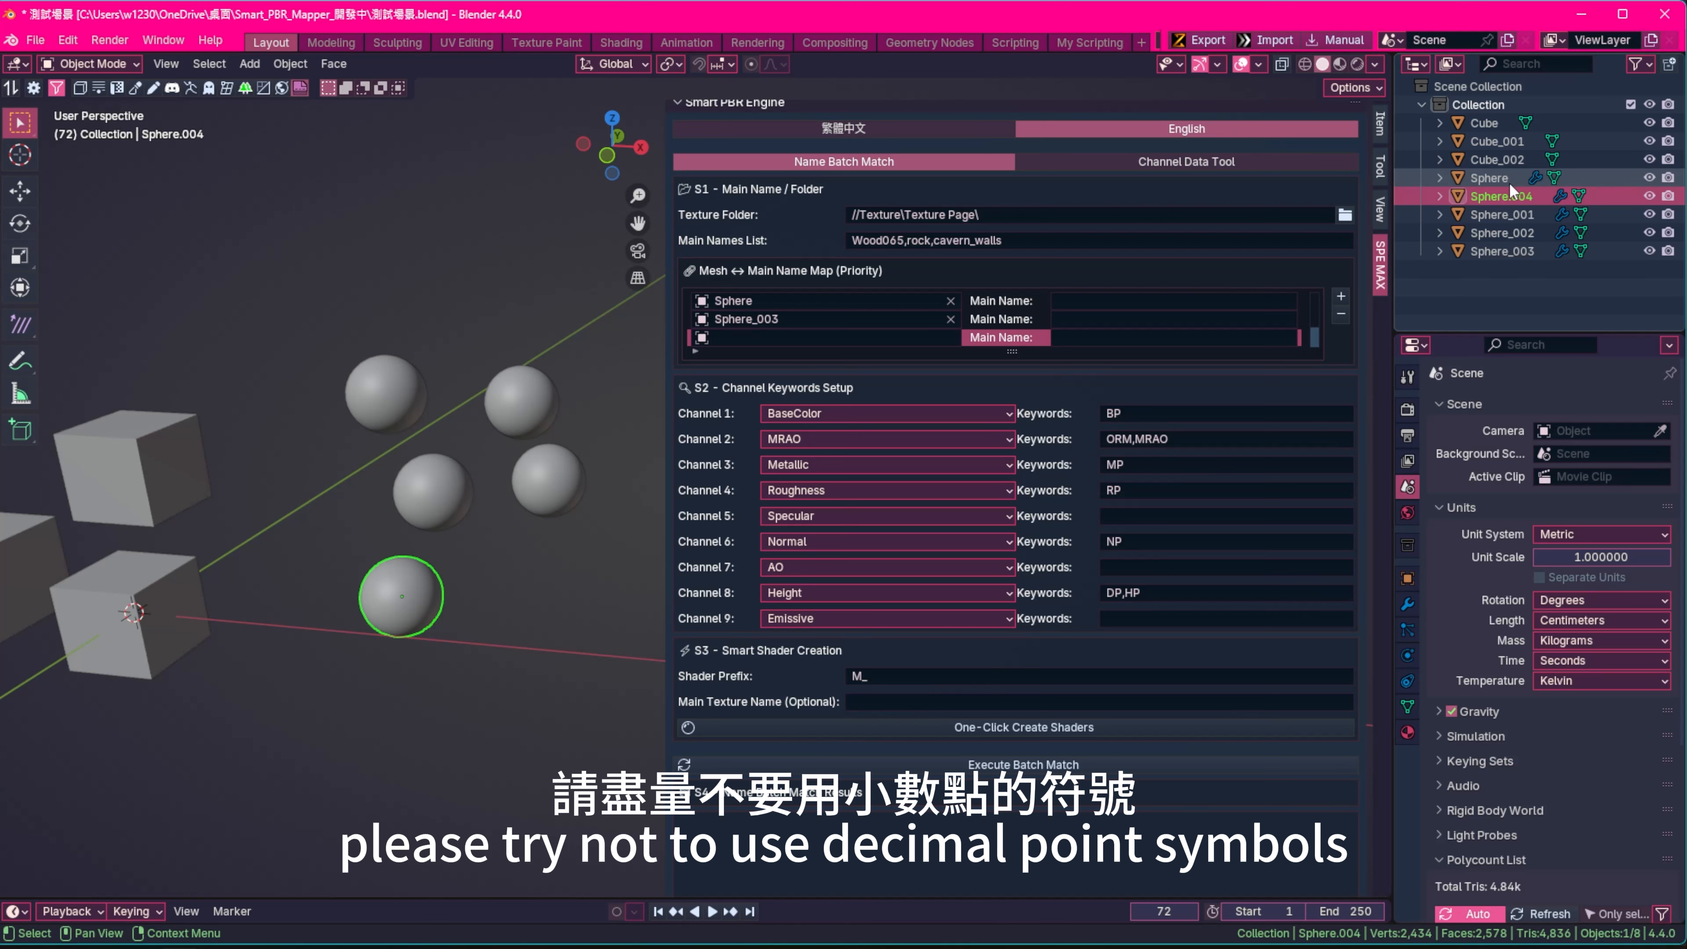
{"action": "double_click", "coordinate": [1516, 197]}
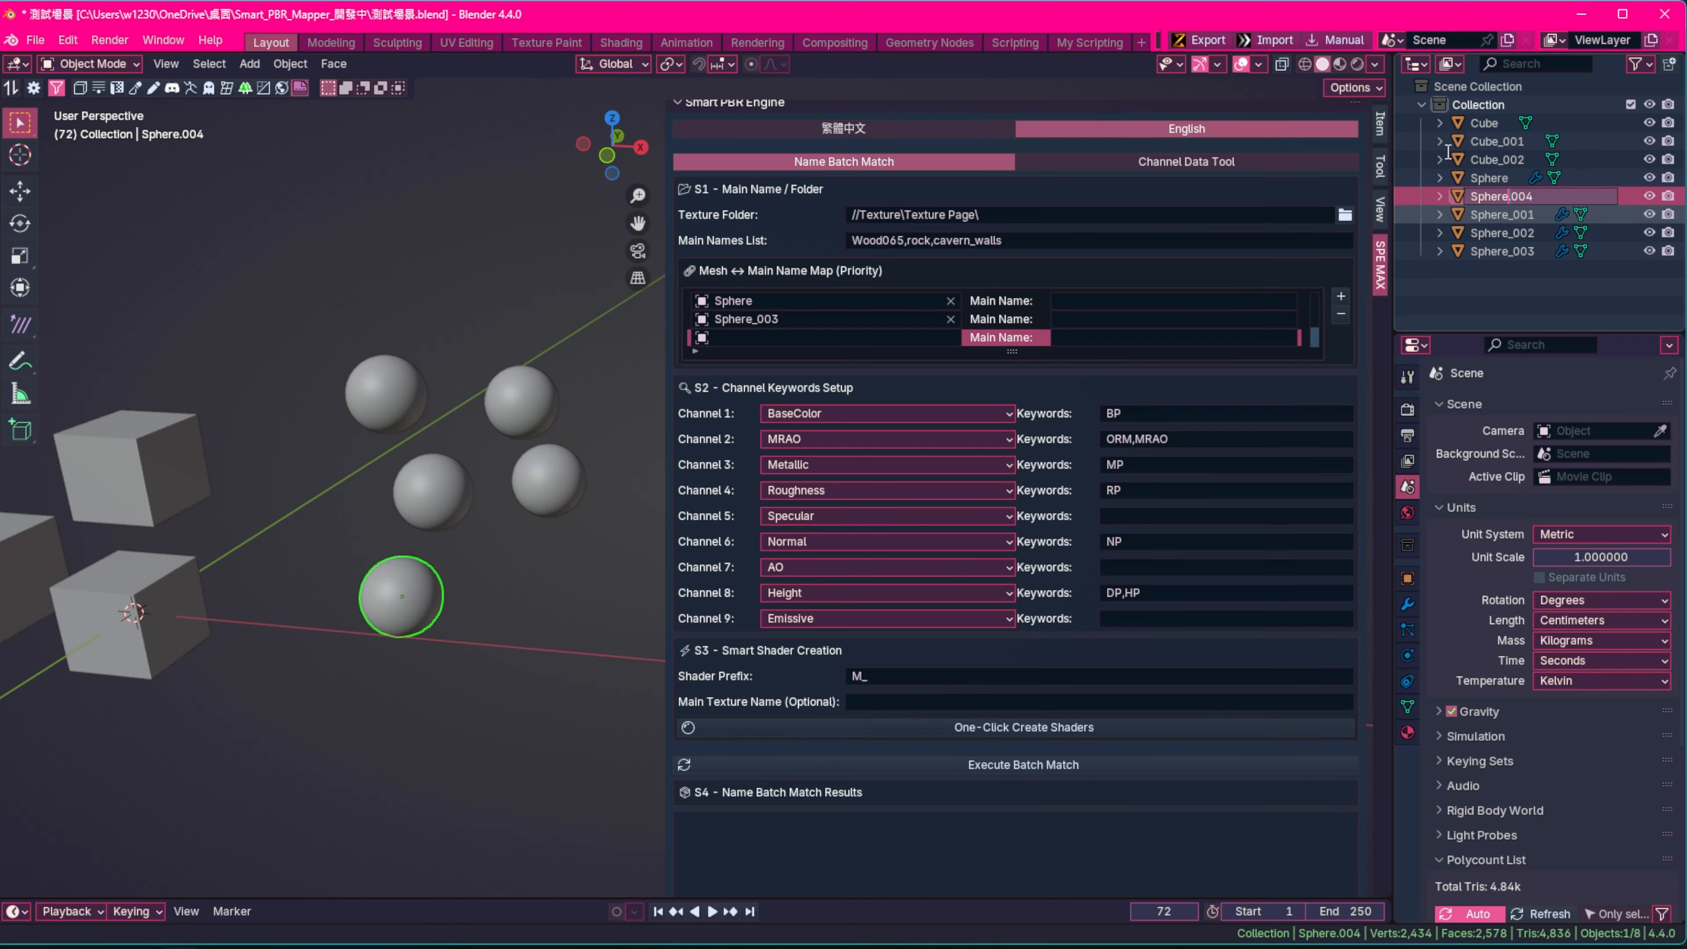
{"action": "left_click", "coordinate": [1521, 220]}
{"action": "double_click", "coordinate": [1521, 201]}
{"action": "key", "text": "ctrl+c"}
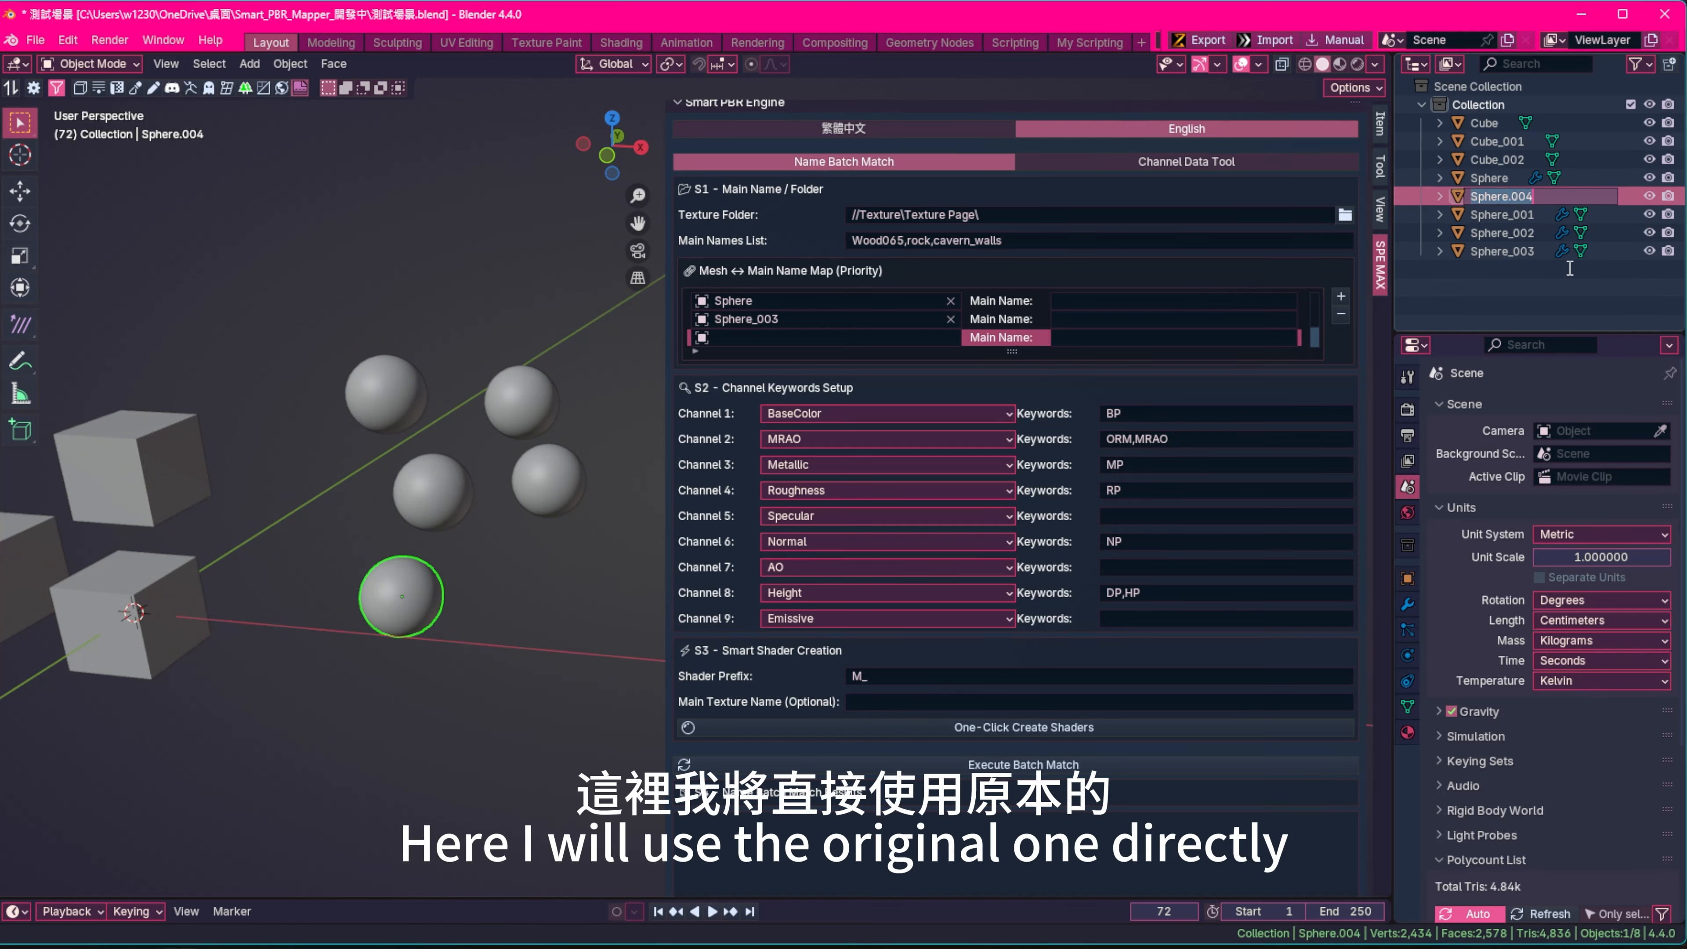
{"action": "left_click", "coordinate": [802, 341]}
{"action": "left_click", "coordinate": [801, 339]}
{"action": "key", "text": "ctrl+v"}
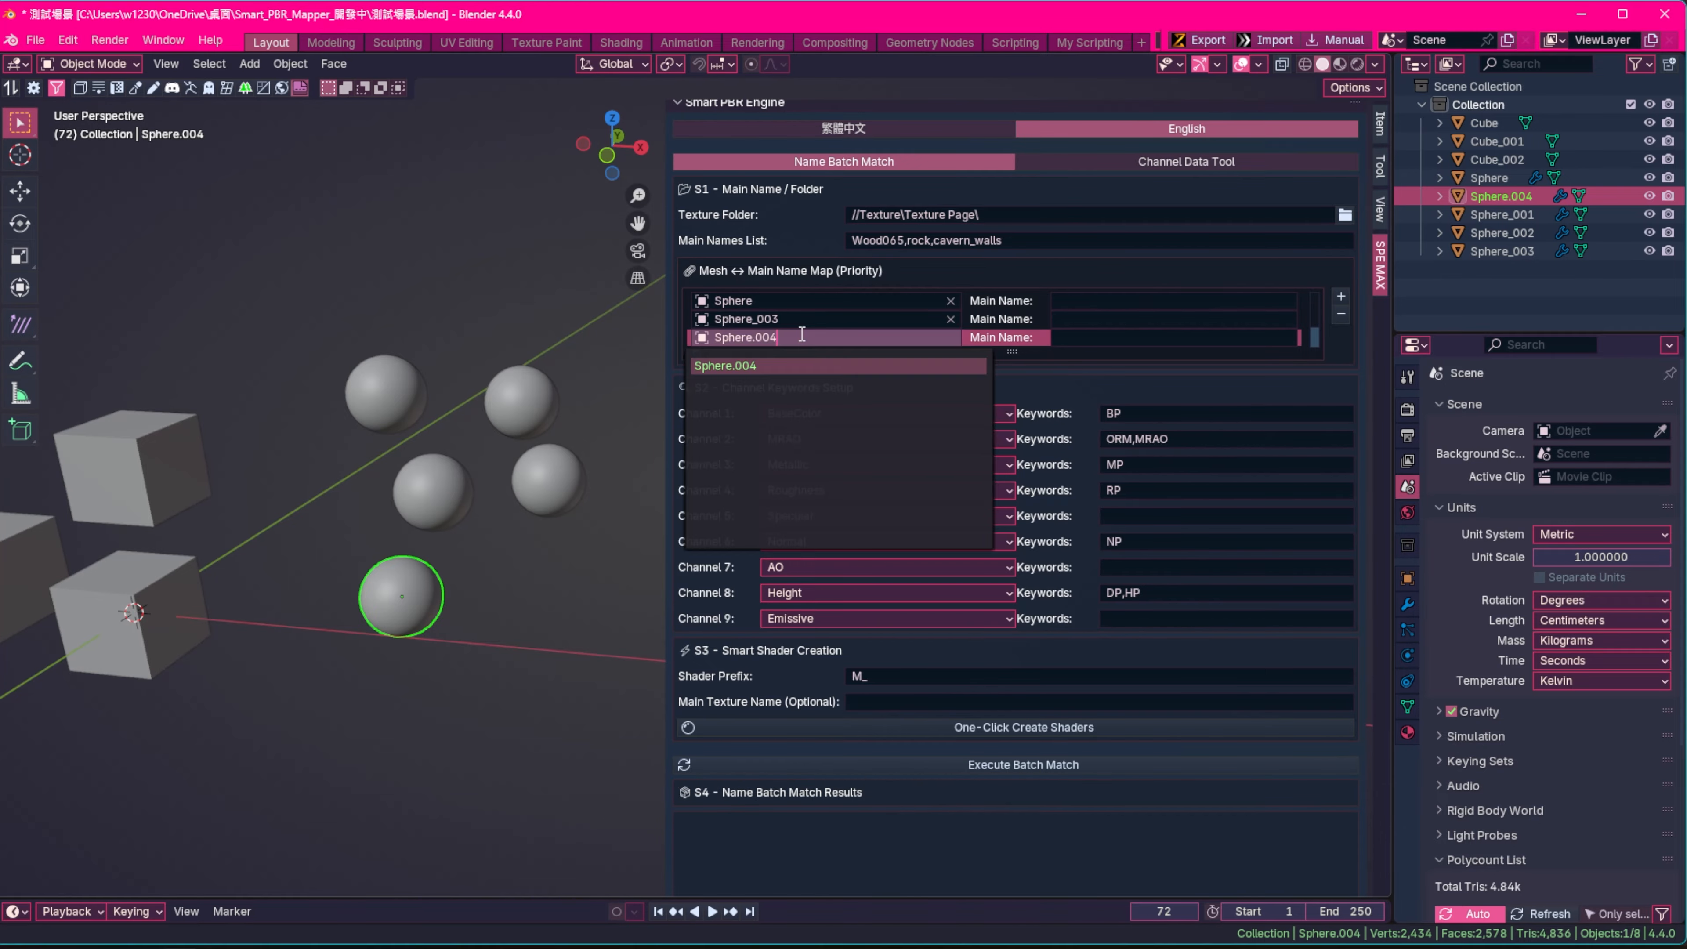
{"action": "key", "text": "Return"}
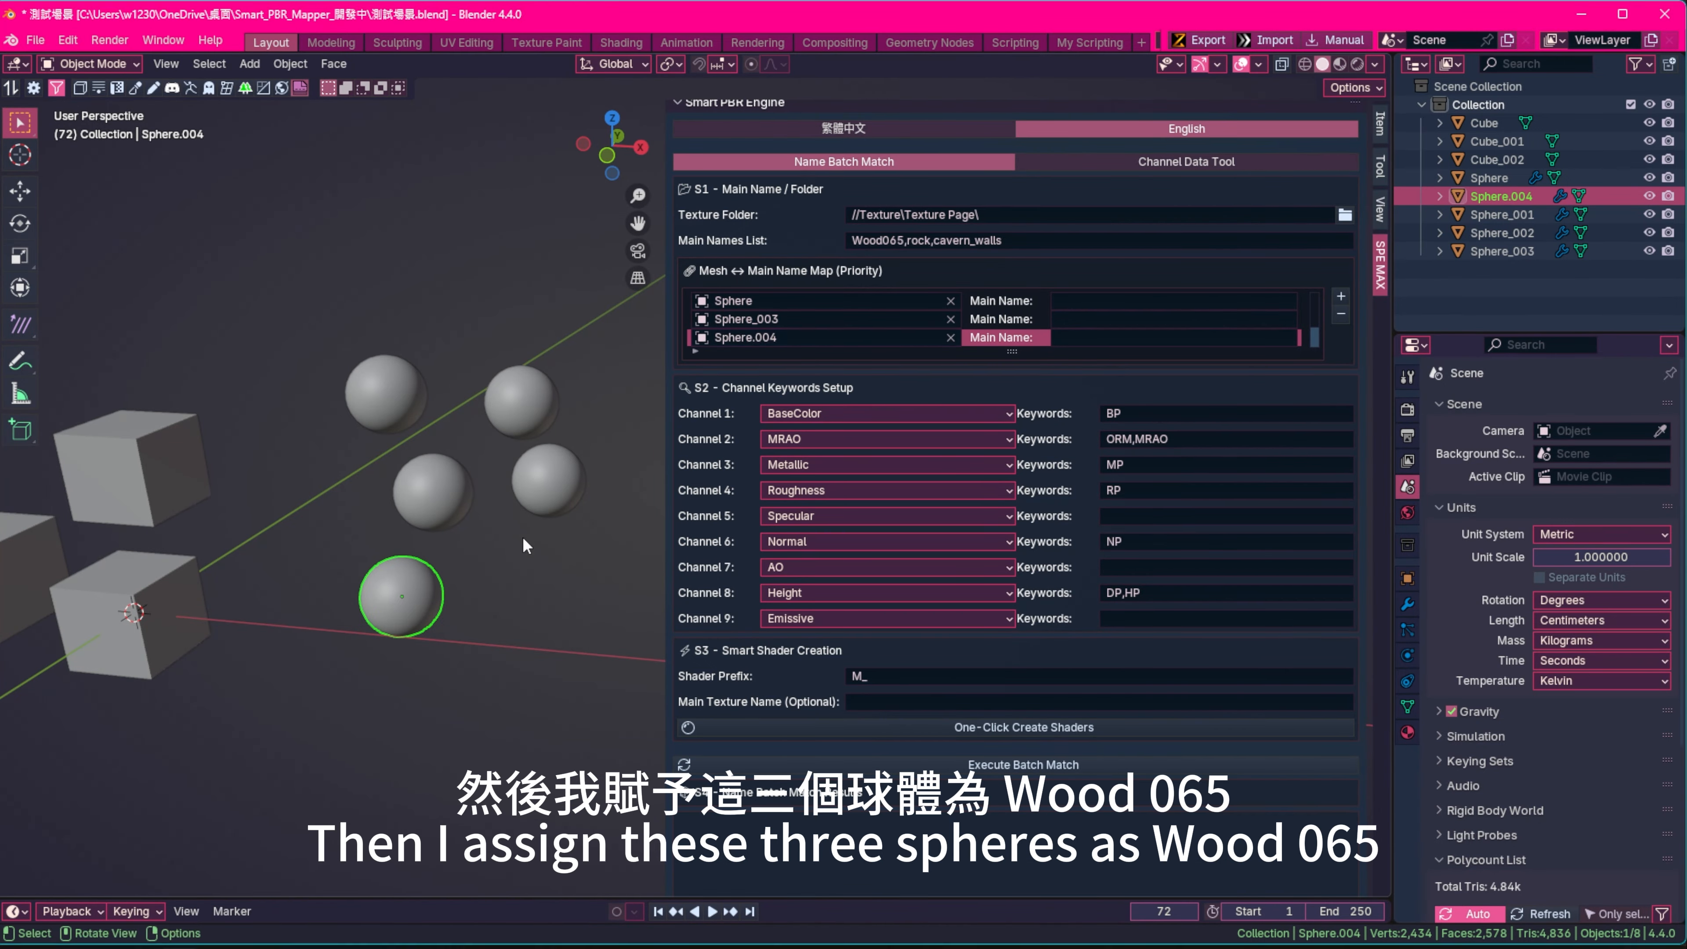
Copy Wood065 from the main names list and set it as the main name of the Sphere, Sphere_003 and Sphere.004 entries
{"action": "left_click", "coordinate": [586, 505]}
{"action": "left_click", "coordinate": [900, 240]}
{"action": "left_click", "coordinate": [869, 240]}
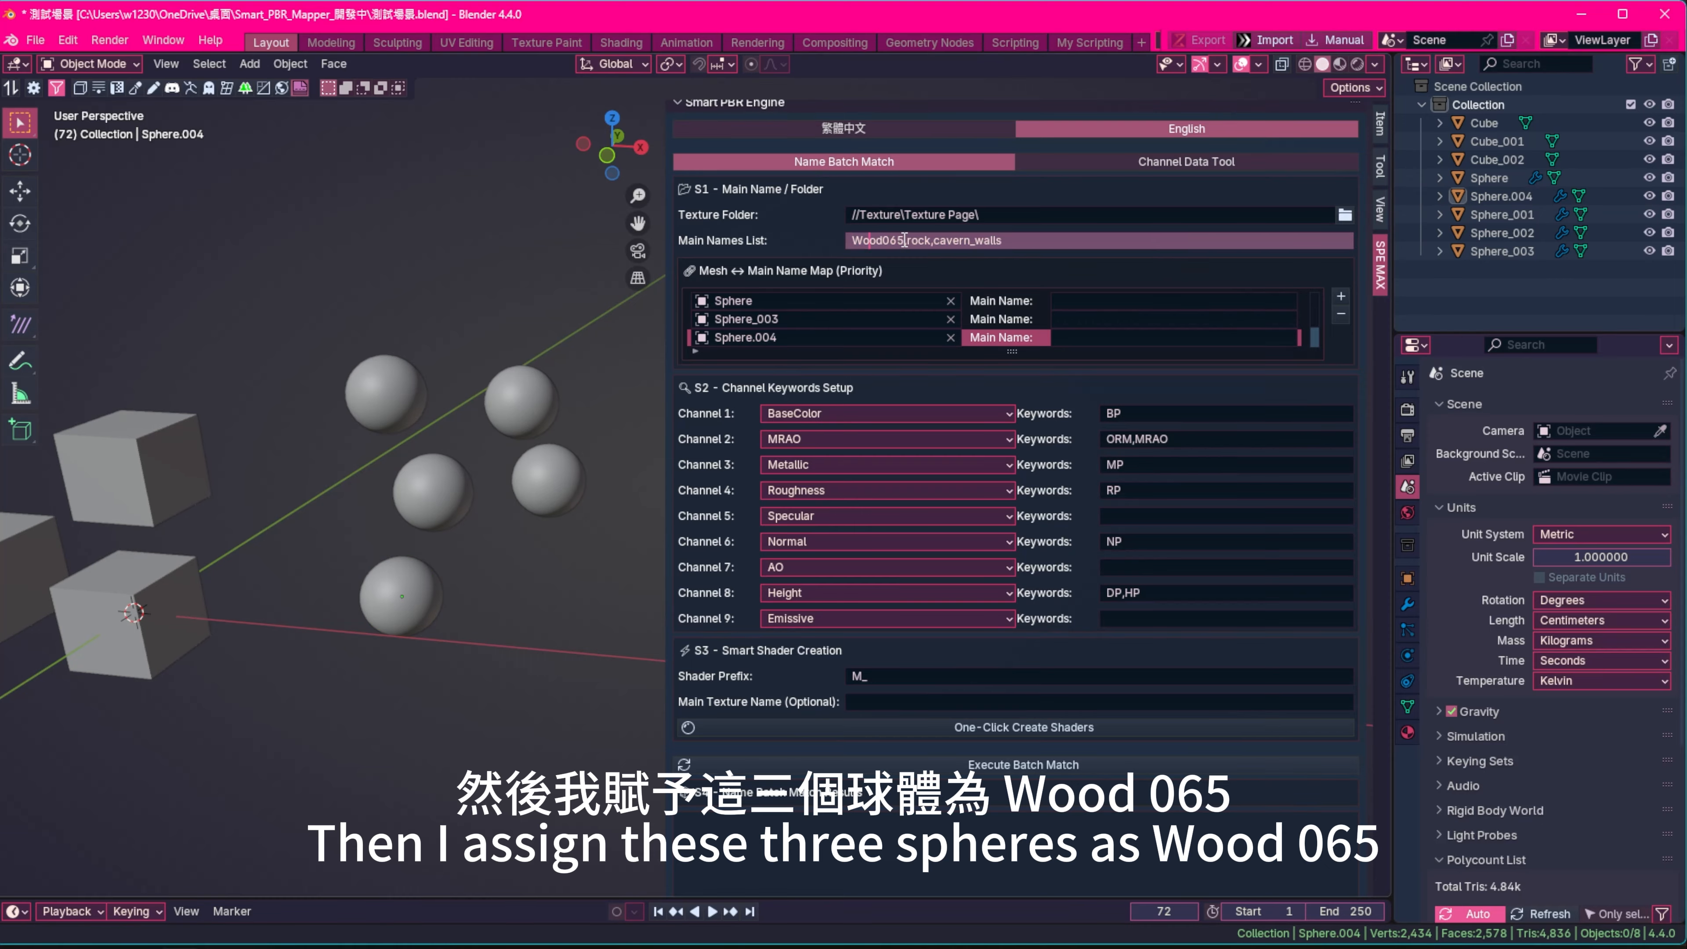
{"action": "left_click_drag", "start_coordinate": [905, 240], "coordinate": [810, 240]}
{"action": "key", "text": "ctrl+c"}
{"action": "key", "text": "Return"}
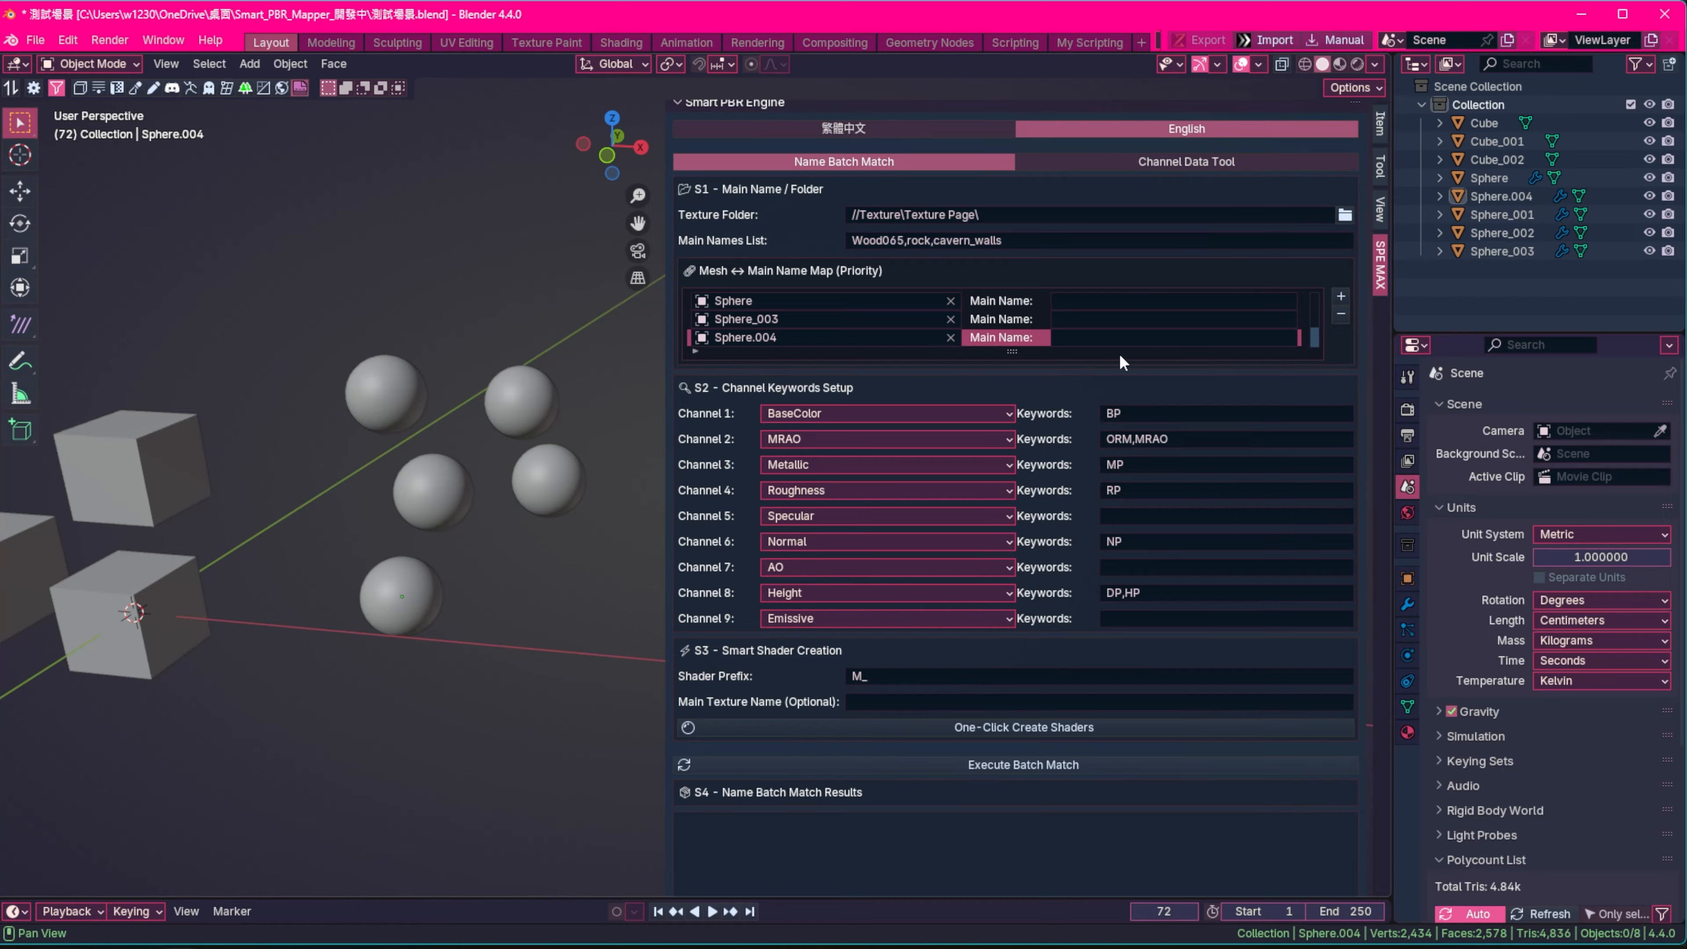
{"action": "key", "text": "ctrl+v"}
{"action": "key", "text": "ctrl+v"}
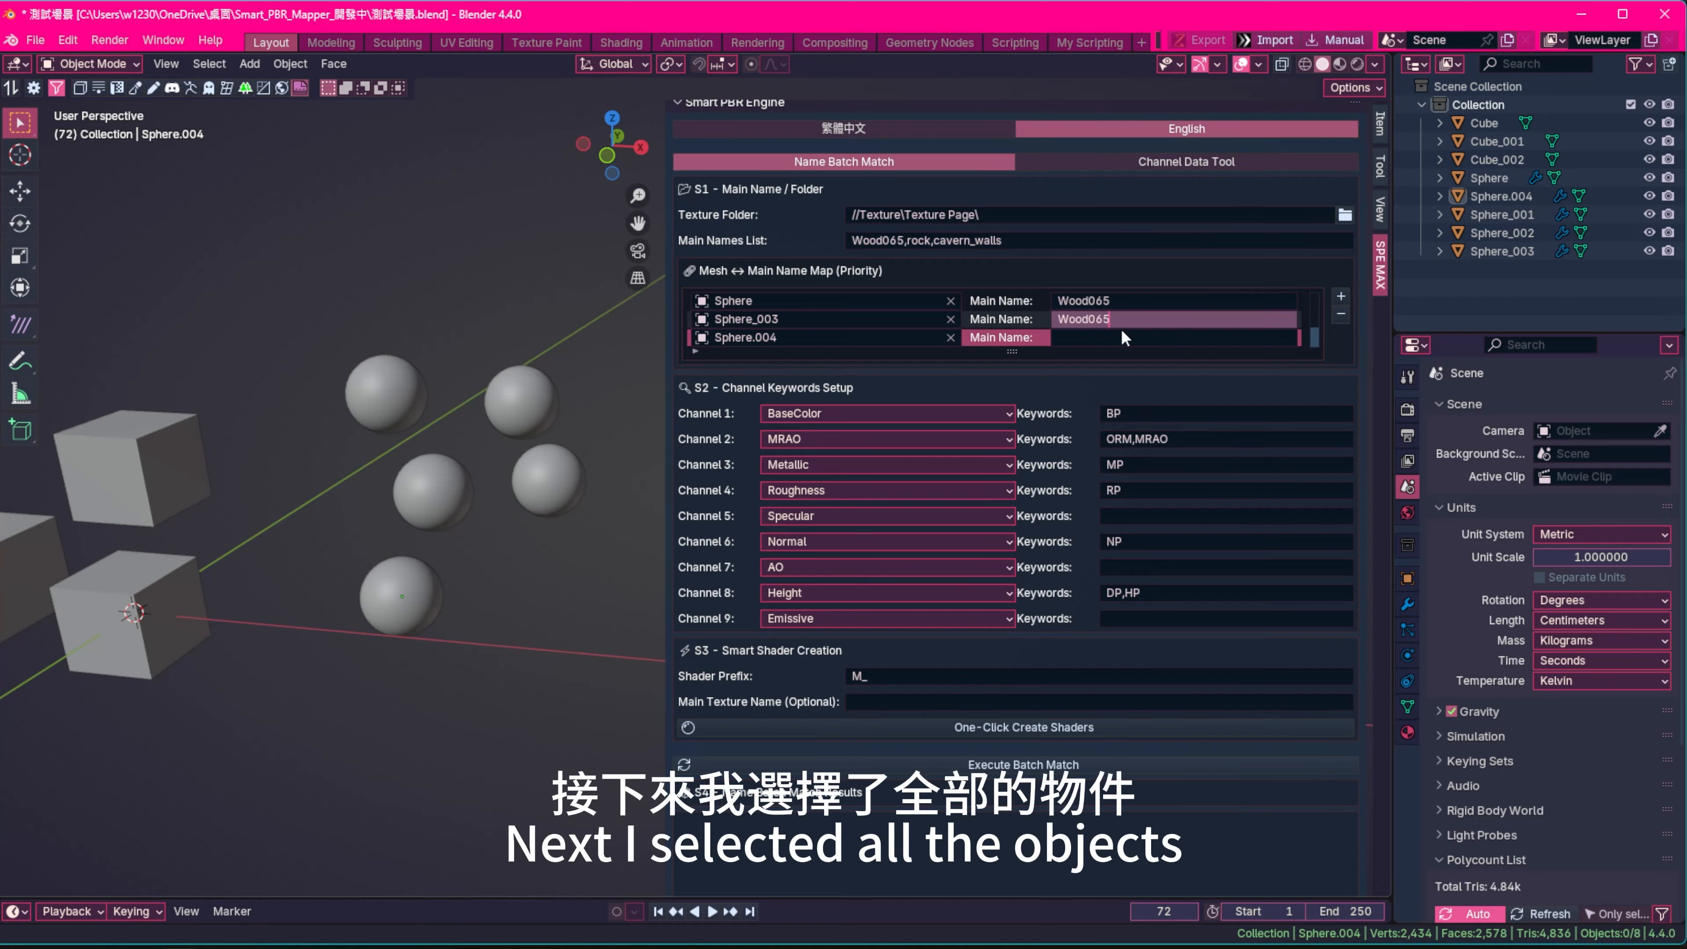
{"action": "key", "text": "ctrl+v"}
Select all the cubes and spheres in the scene and execute the name batch match on them
{"action": "left_click", "coordinate": [383, 417]}
{"action": "scroll", "coordinate": [393, 399], "scroll_direction": "down", "scroll_amount": 3}
{"action": "scroll", "coordinate": [393, 399], "scroll_direction": "down", "scroll_amount": 1}
{"action": "left_click", "coordinate": [508, 525]}
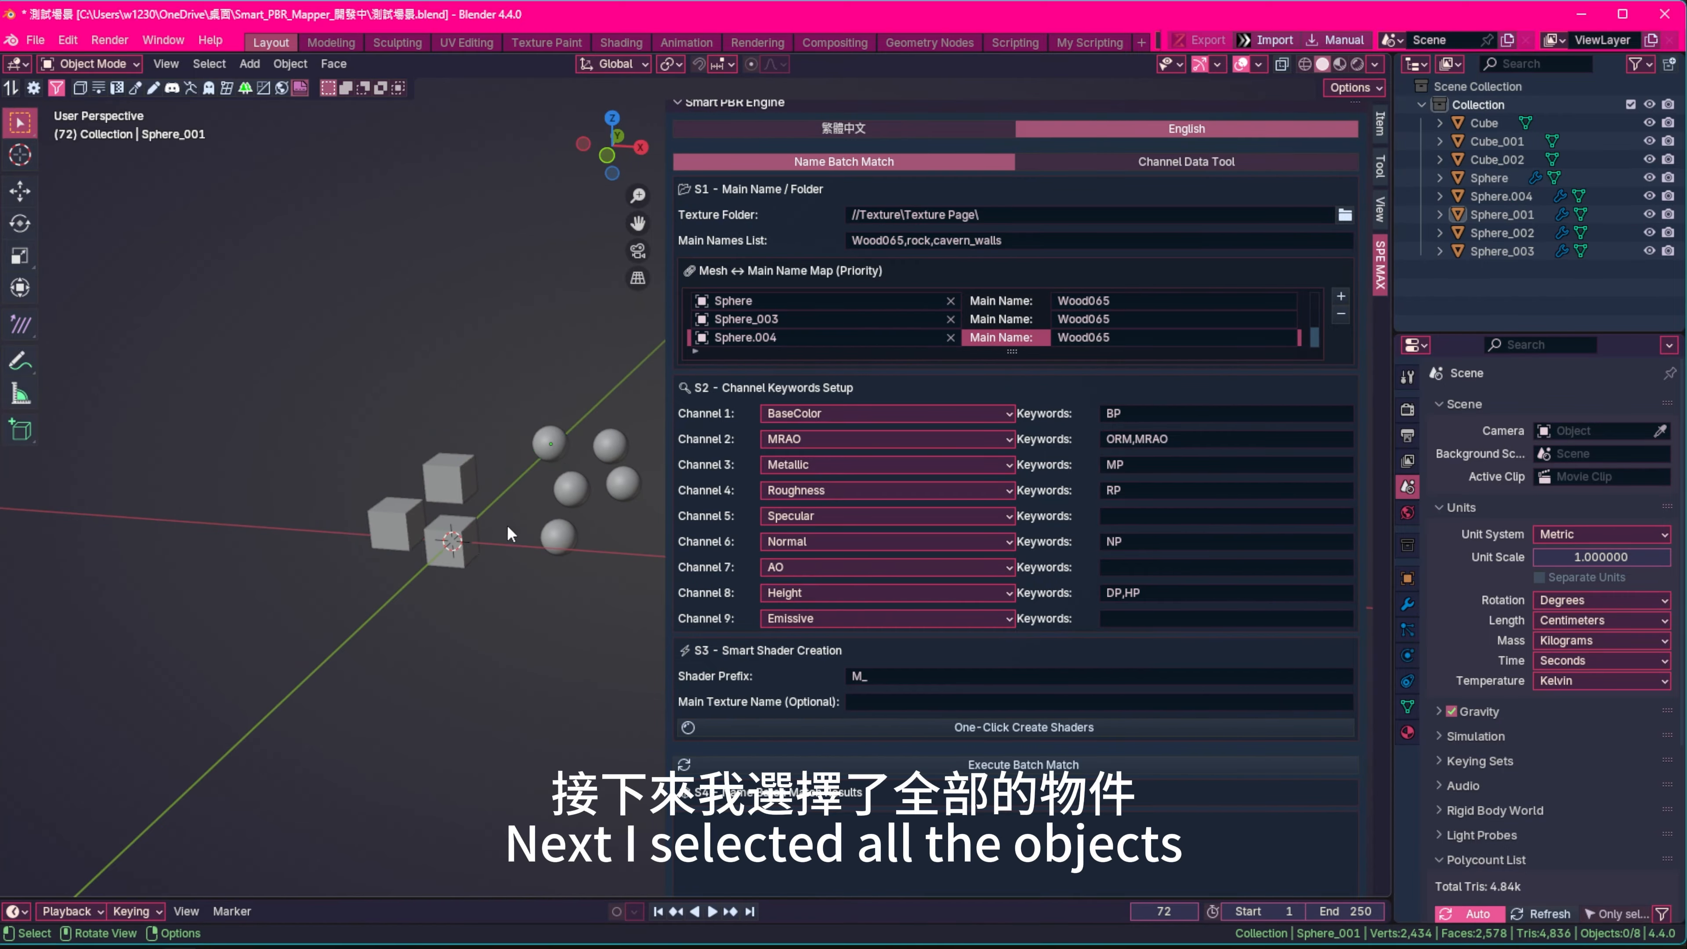
{"action": "scroll", "coordinate": [508, 526], "scroll_direction": "up", "scroll_amount": 2}
{"action": "middle_click_drag", "start_coordinate": [507, 525], "coordinate": [453, 520], "text": "shift"}
{"action": "left_click_drag", "start_coordinate": [600, 666], "coordinate": [107, 275]}
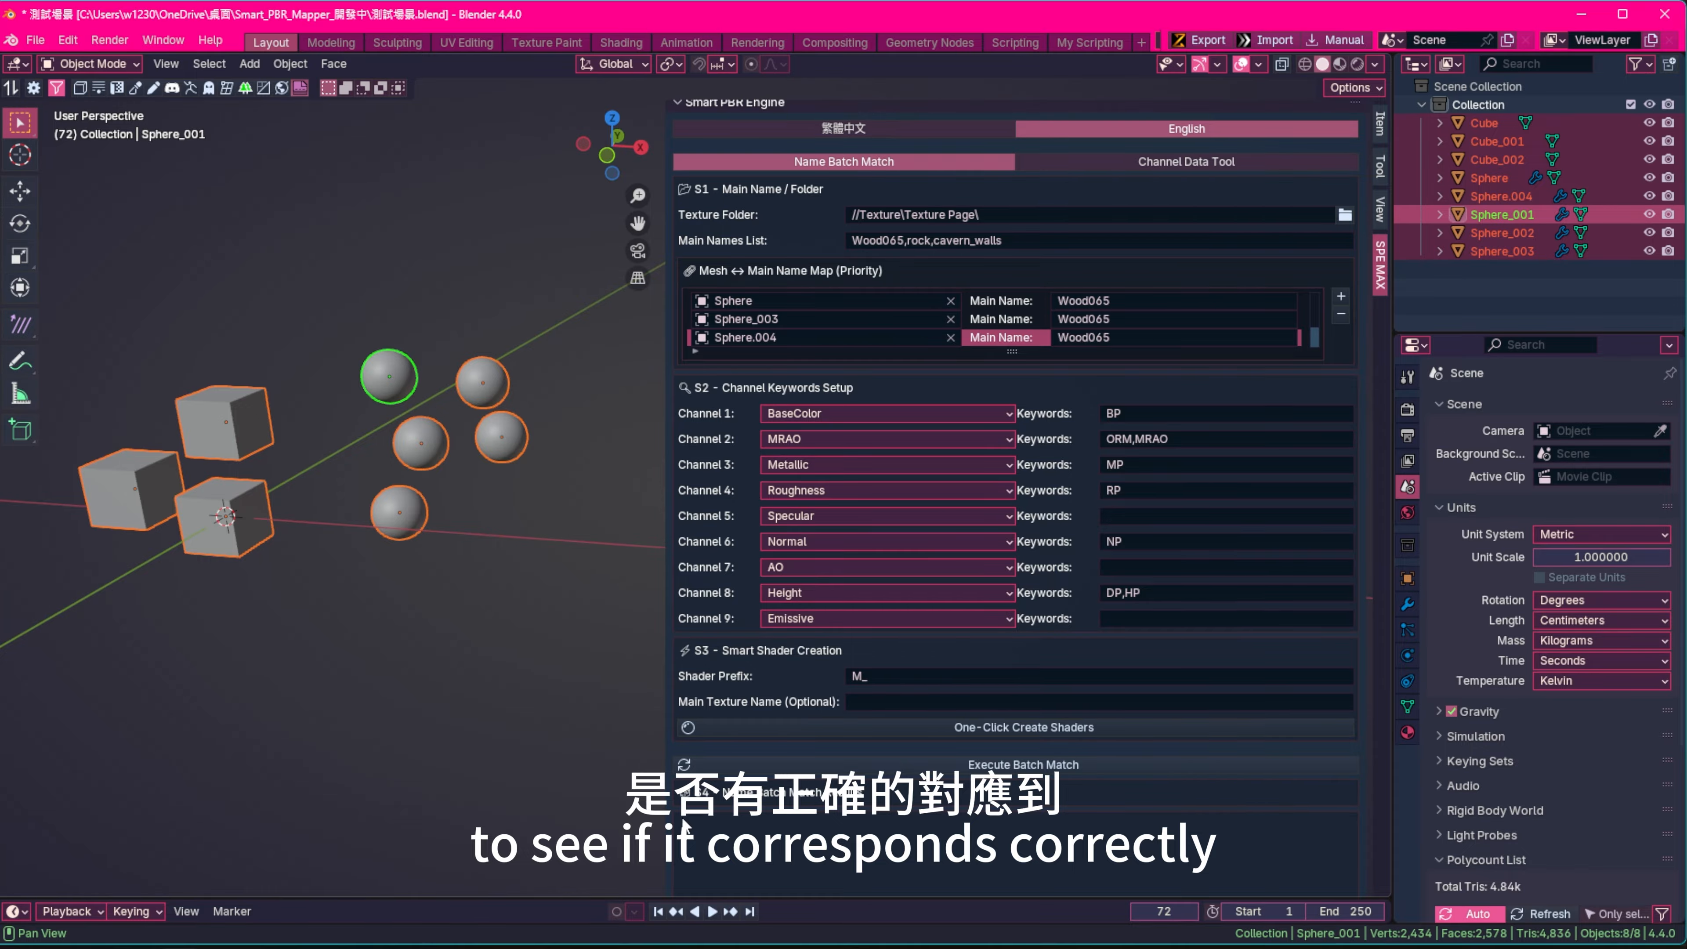
{"action": "scroll", "coordinate": [784, 831], "scroll_direction": "down", "scroll_amount": 1}
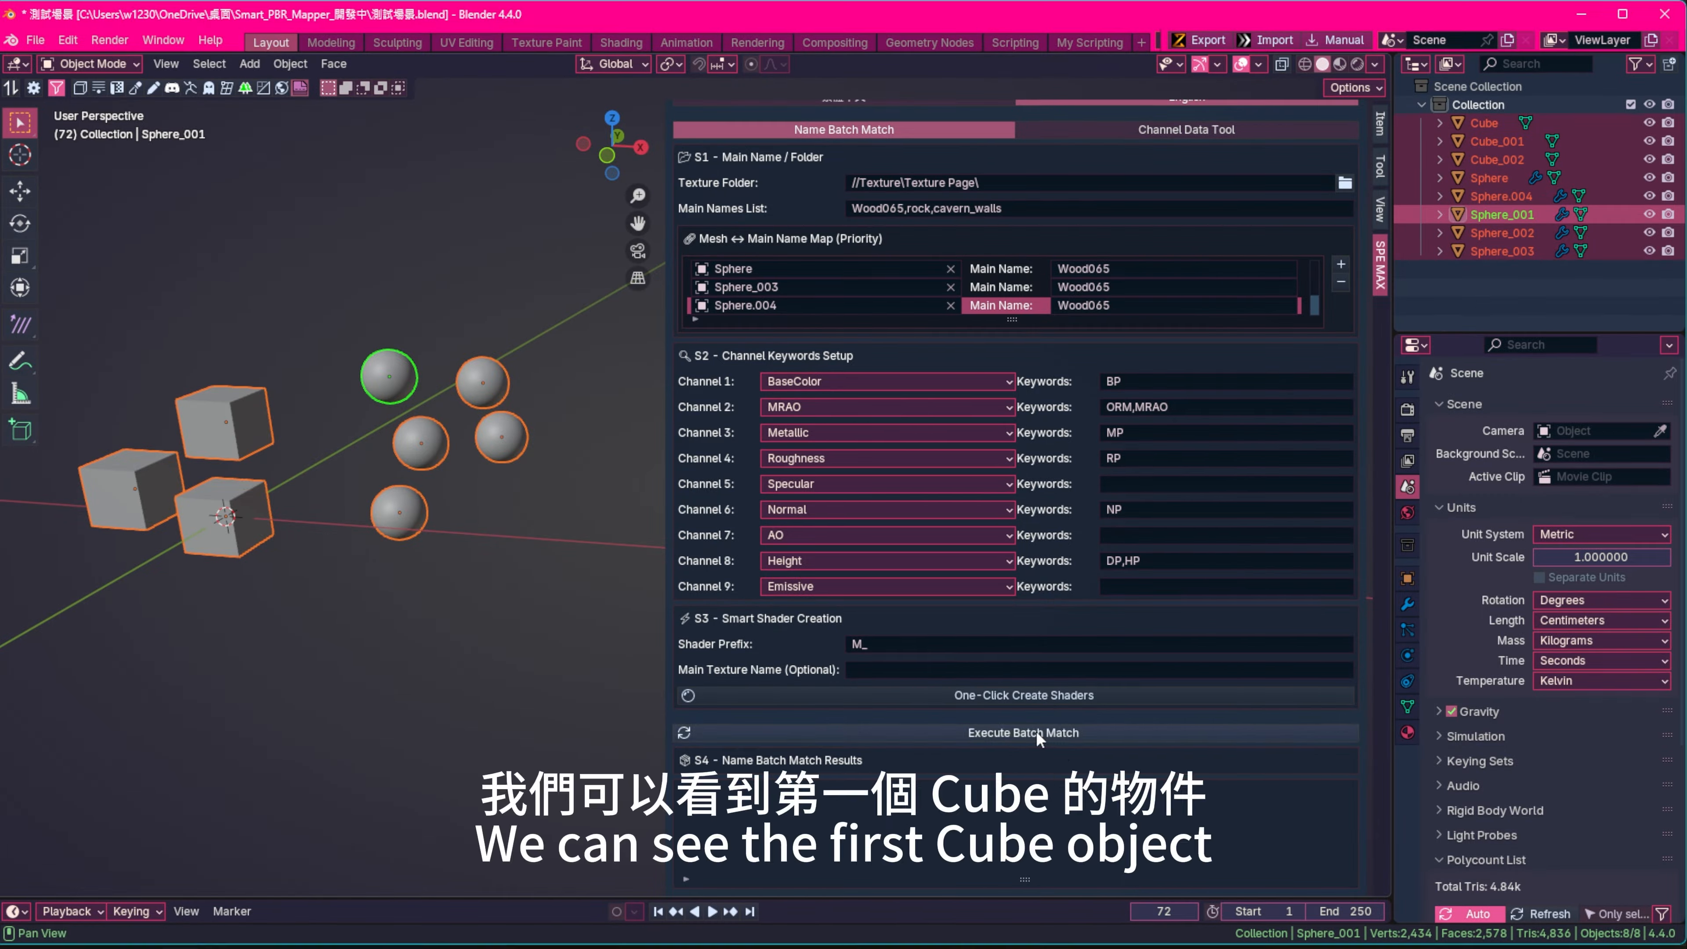
{"action": "left_click", "coordinate": [981, 732]}
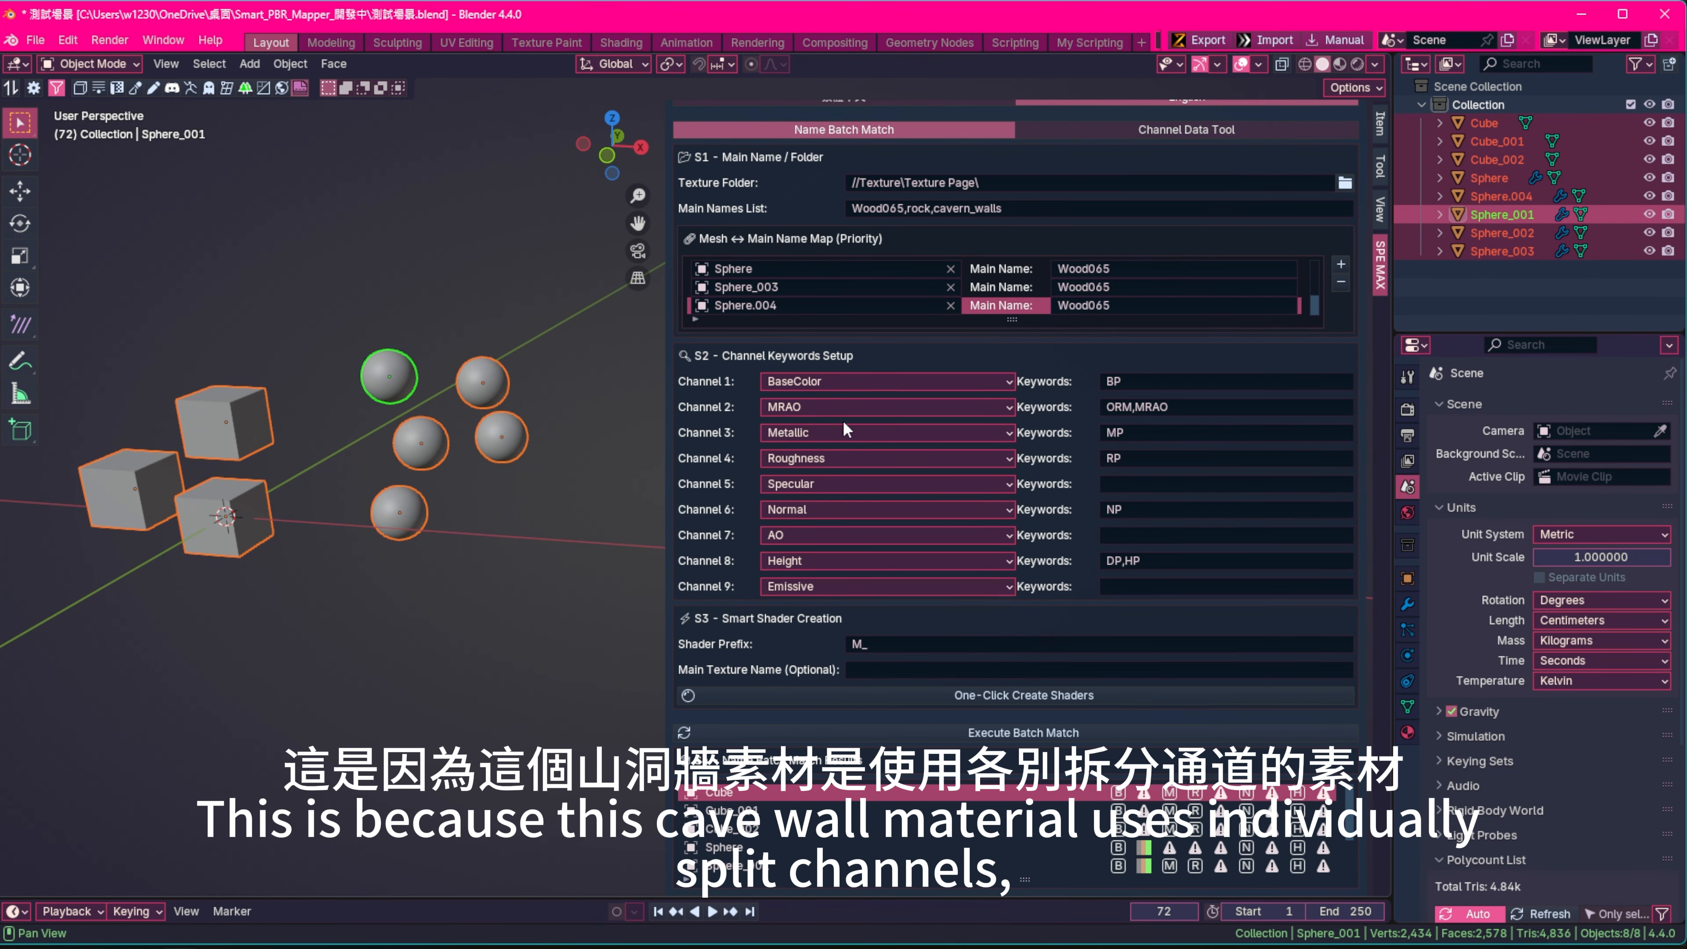
Review the name match results, and run the Channel Data Tool's batch match to check the number of maps per channel
{"action": "scroll", "coordinate": [850, 285], "scroll_direction": "up", "scroll_amount": 3}
{"action": "scroll", "coordinate": [850, 285], "scroll_direction": "up", "scroll_amount": 1}
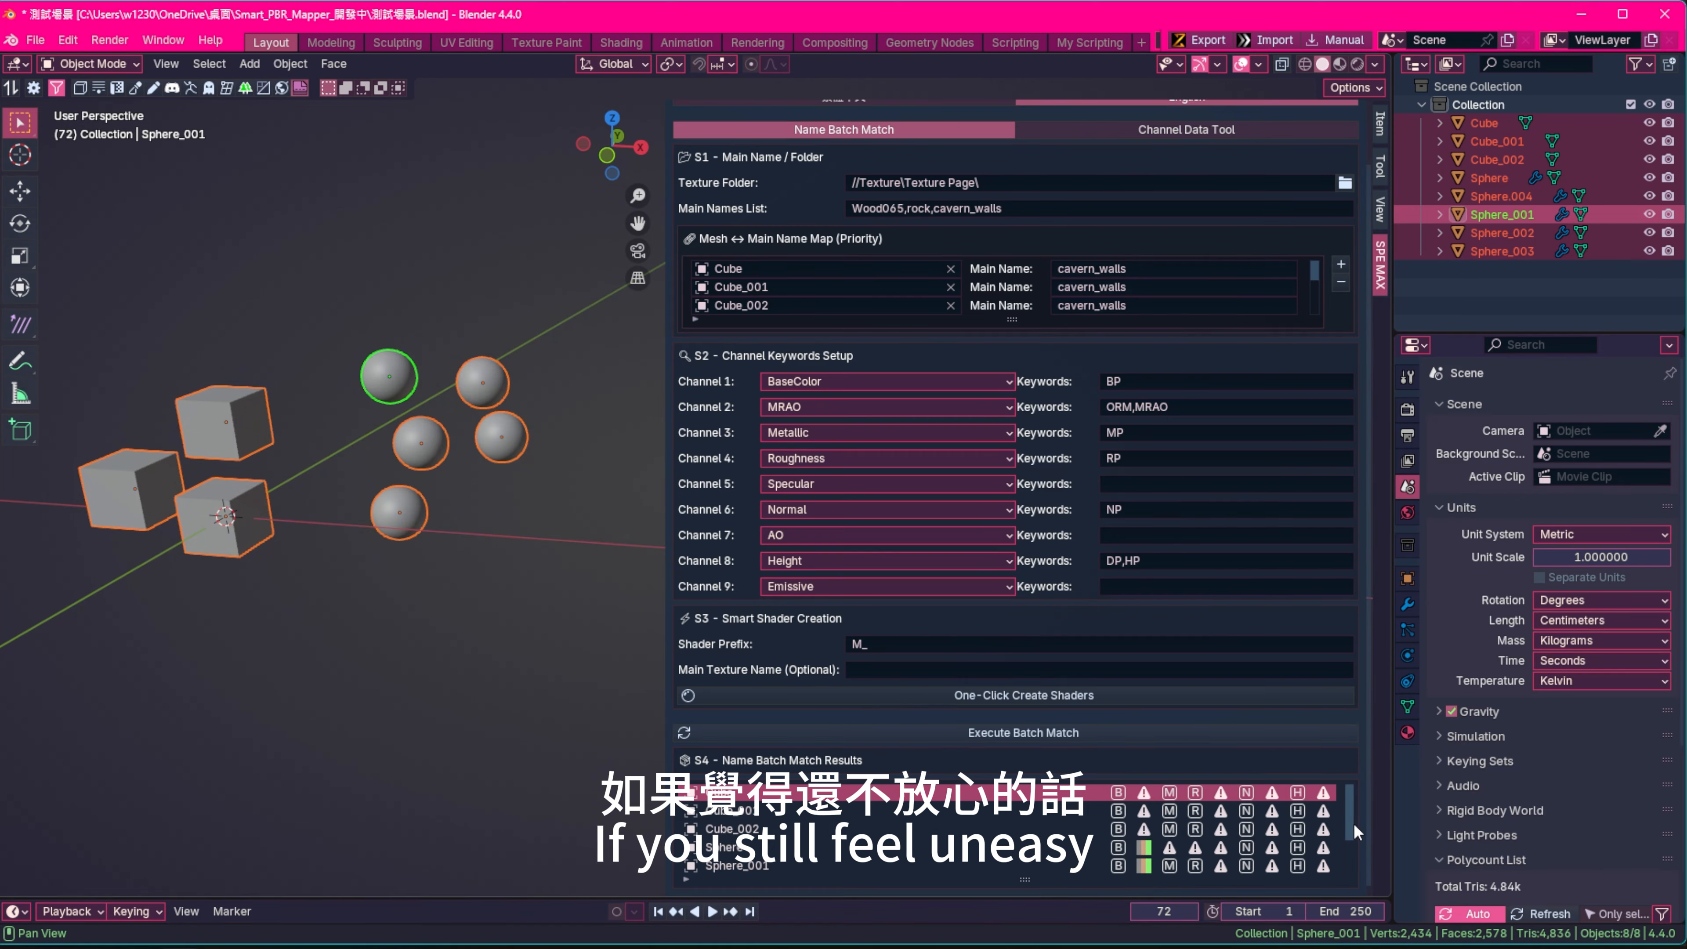
{"action": "mouse_move", "coordinate": [1352, 823]}
{"action": "left_mouse_down"}
{"action": "mouse_move", "coordinate": [1353, 863]}
{"action": "mouse_move", "coordinate": [1350, 818]}
{"action": "left_mouse_up"}
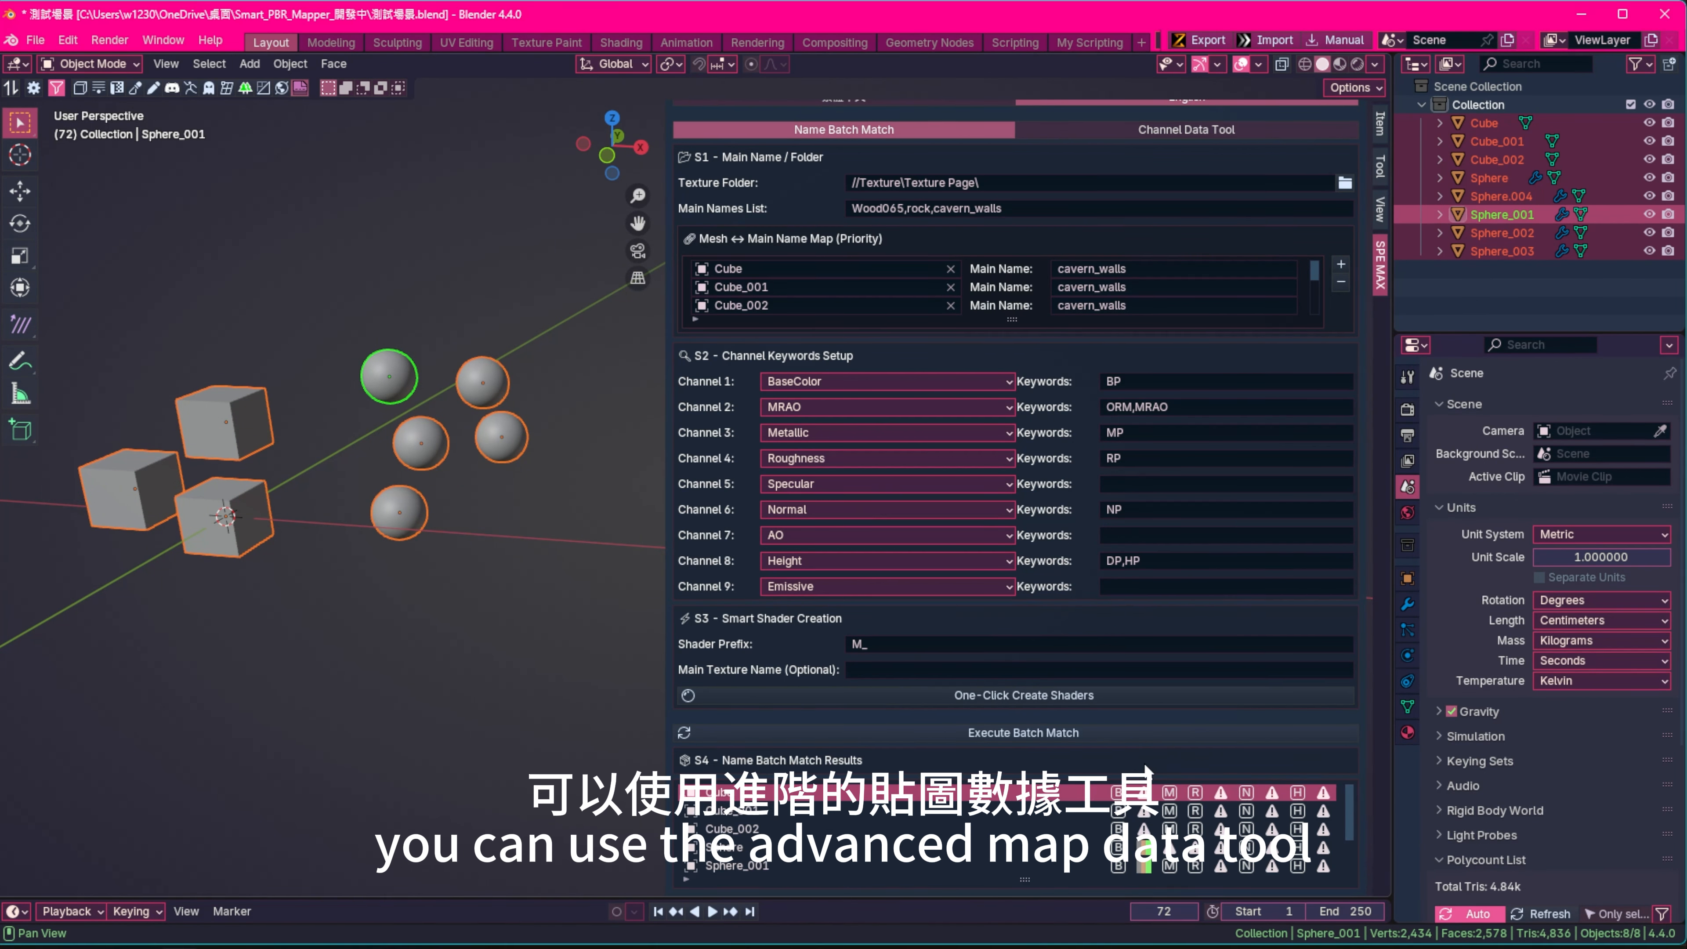
{"action": "left_click", "coordinate": [1159, 128]}
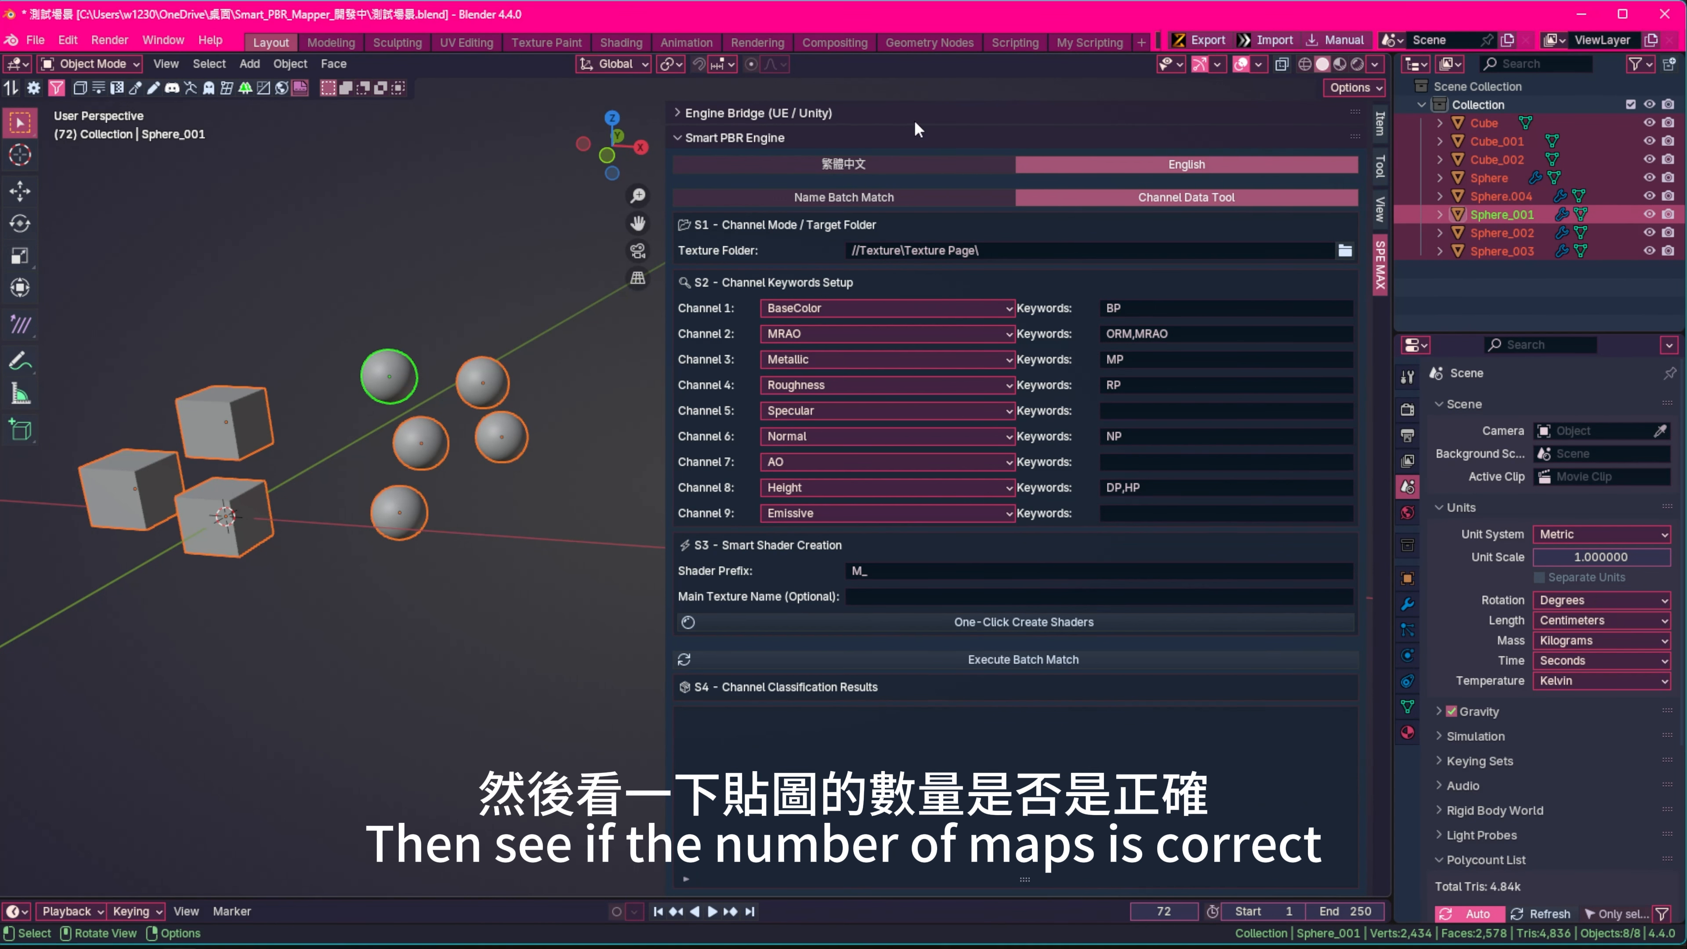
{"action": "left_click", "coordinate": [1003, 662]}
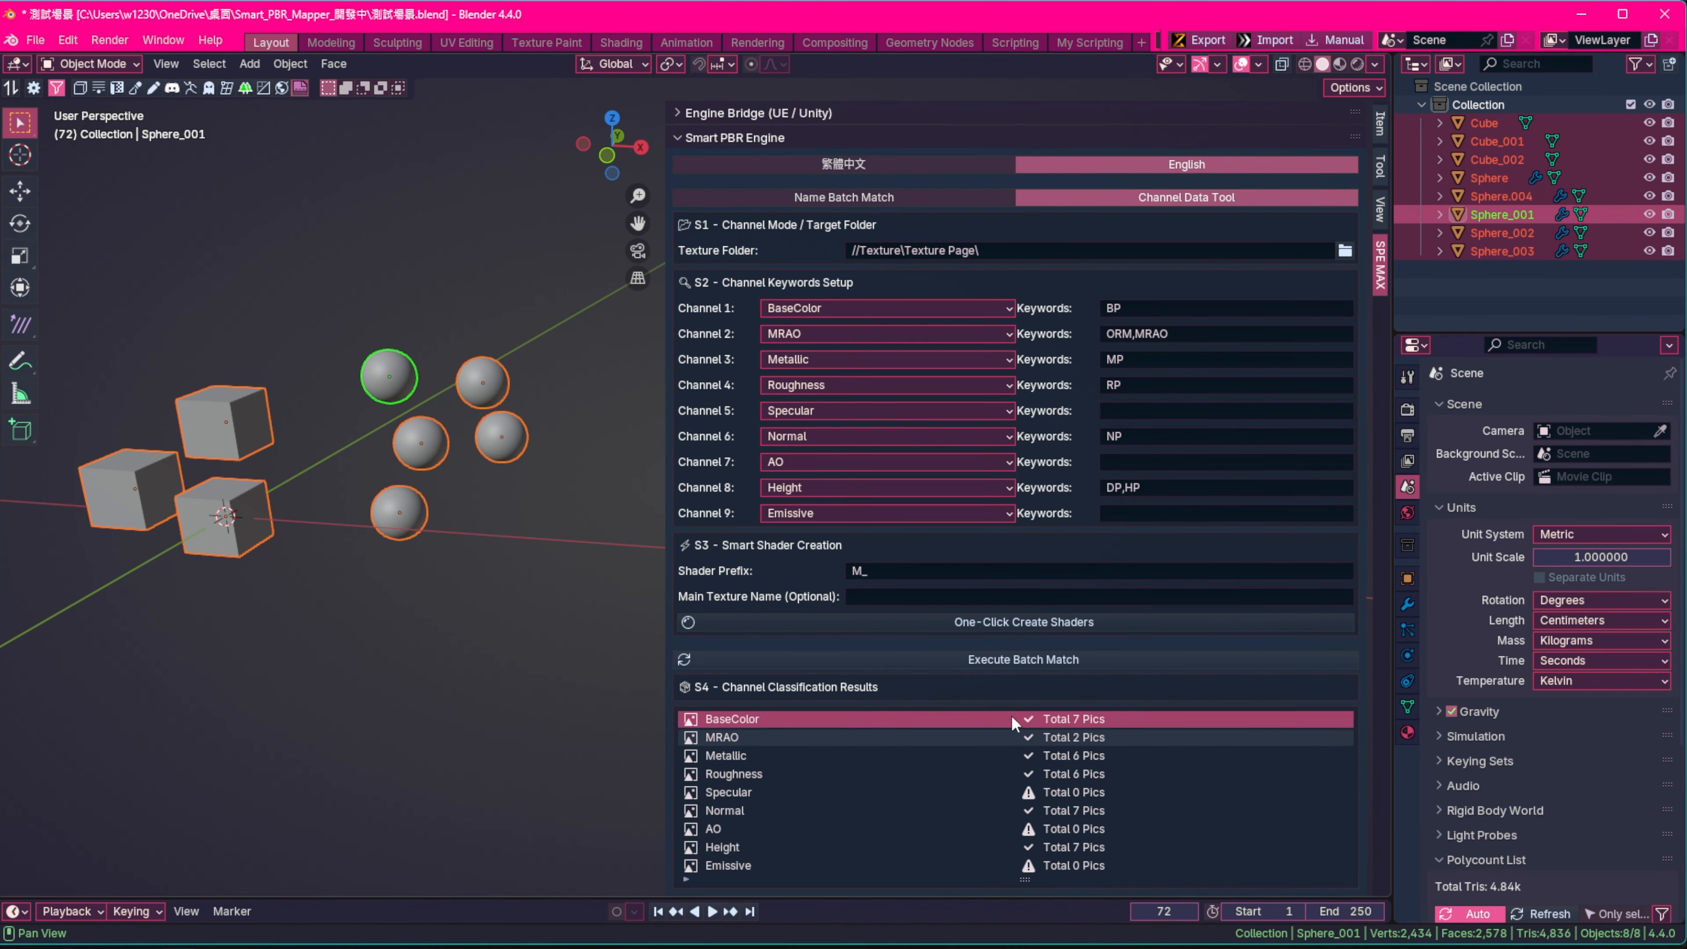
{"action": "left_click", "coordinate": [801, 198]}
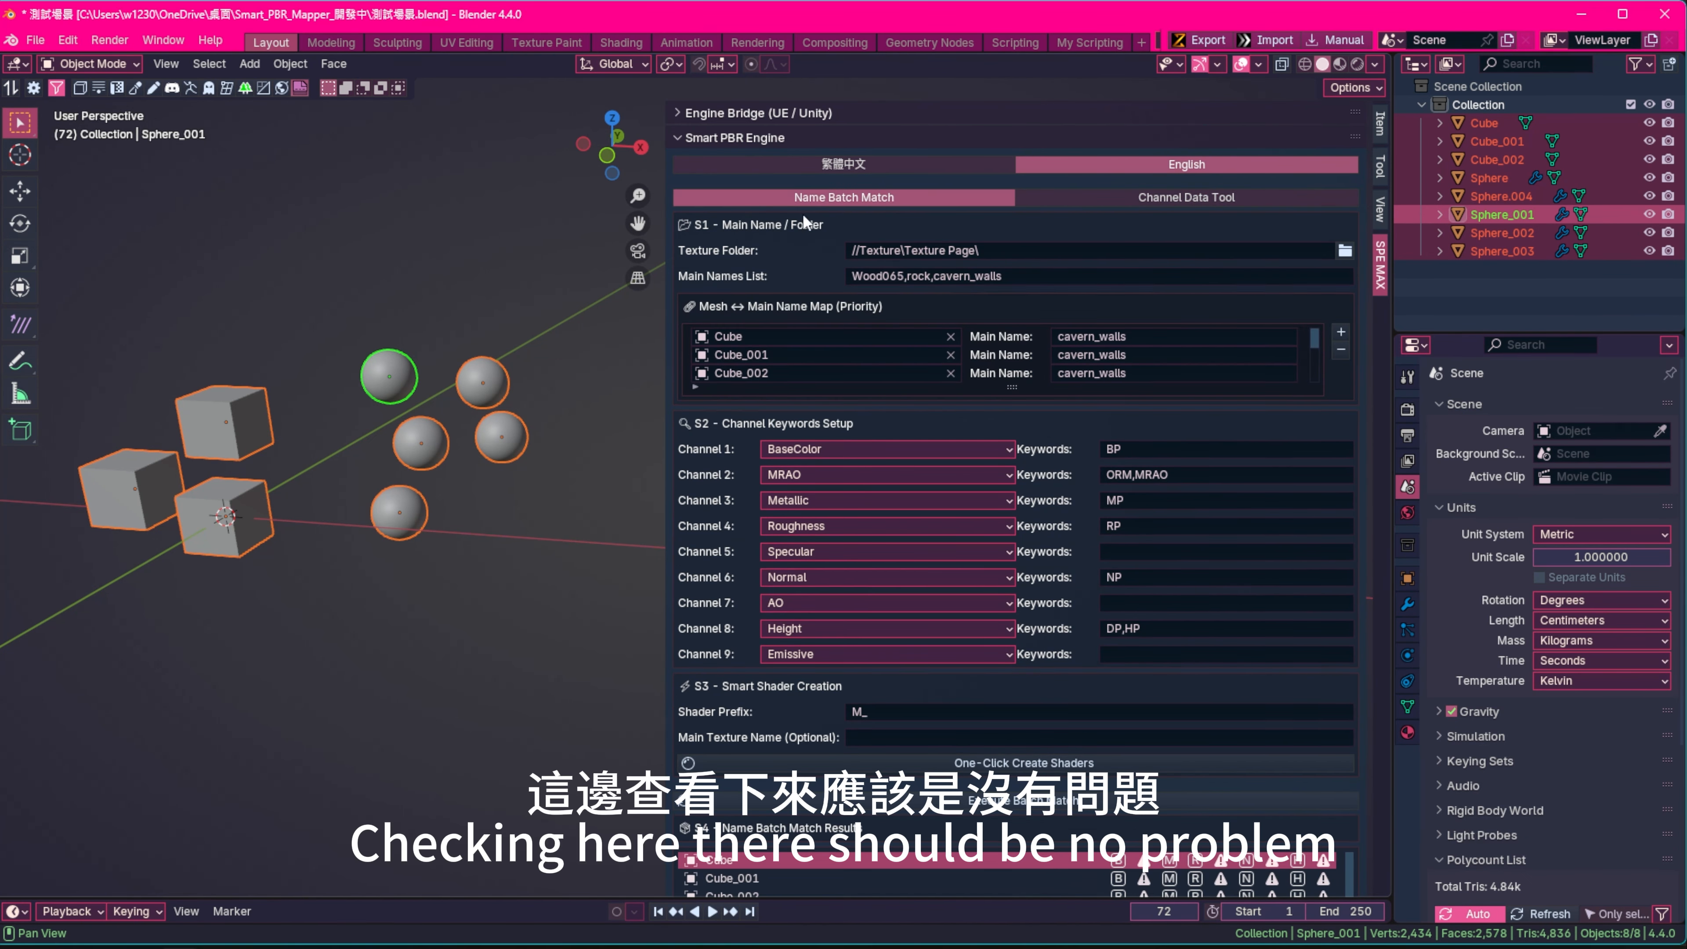
Look through the remaining name match results and create the shaders for all selected objects in one go
{"action": "scroll", "coordinate": [1141, 804], "scroll_direction": "down", "scroll_amount": 2}
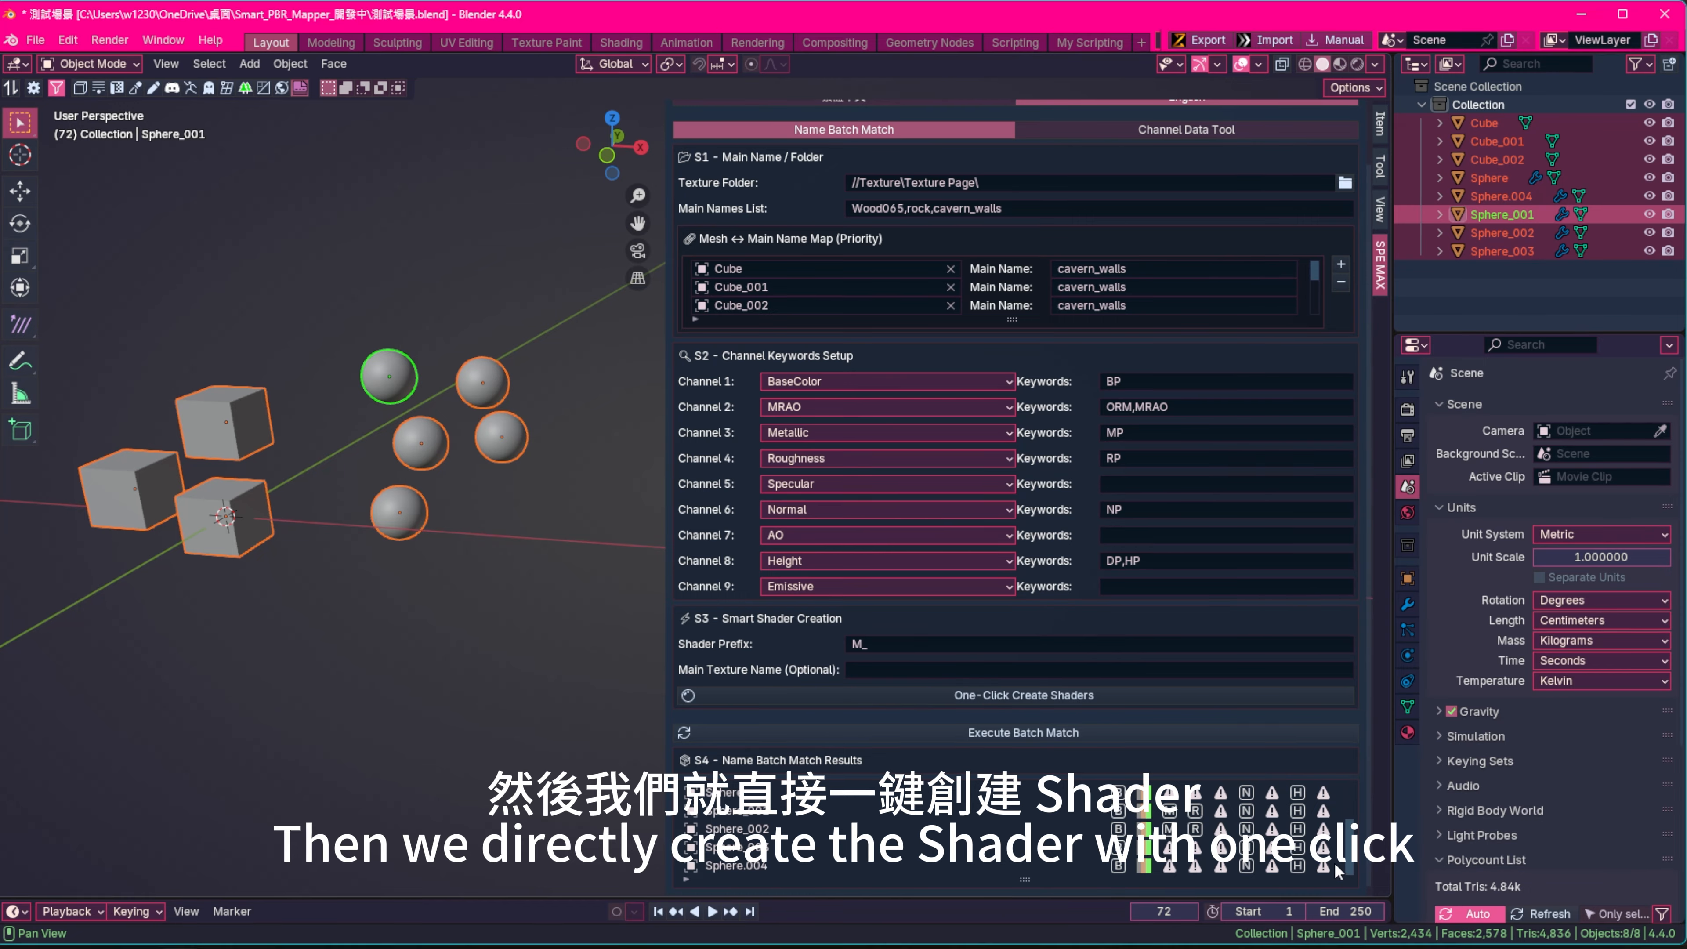
{"action": "middle_click_drag", "start_coordinate": [408, 570], "coordinate": [440, 610]}
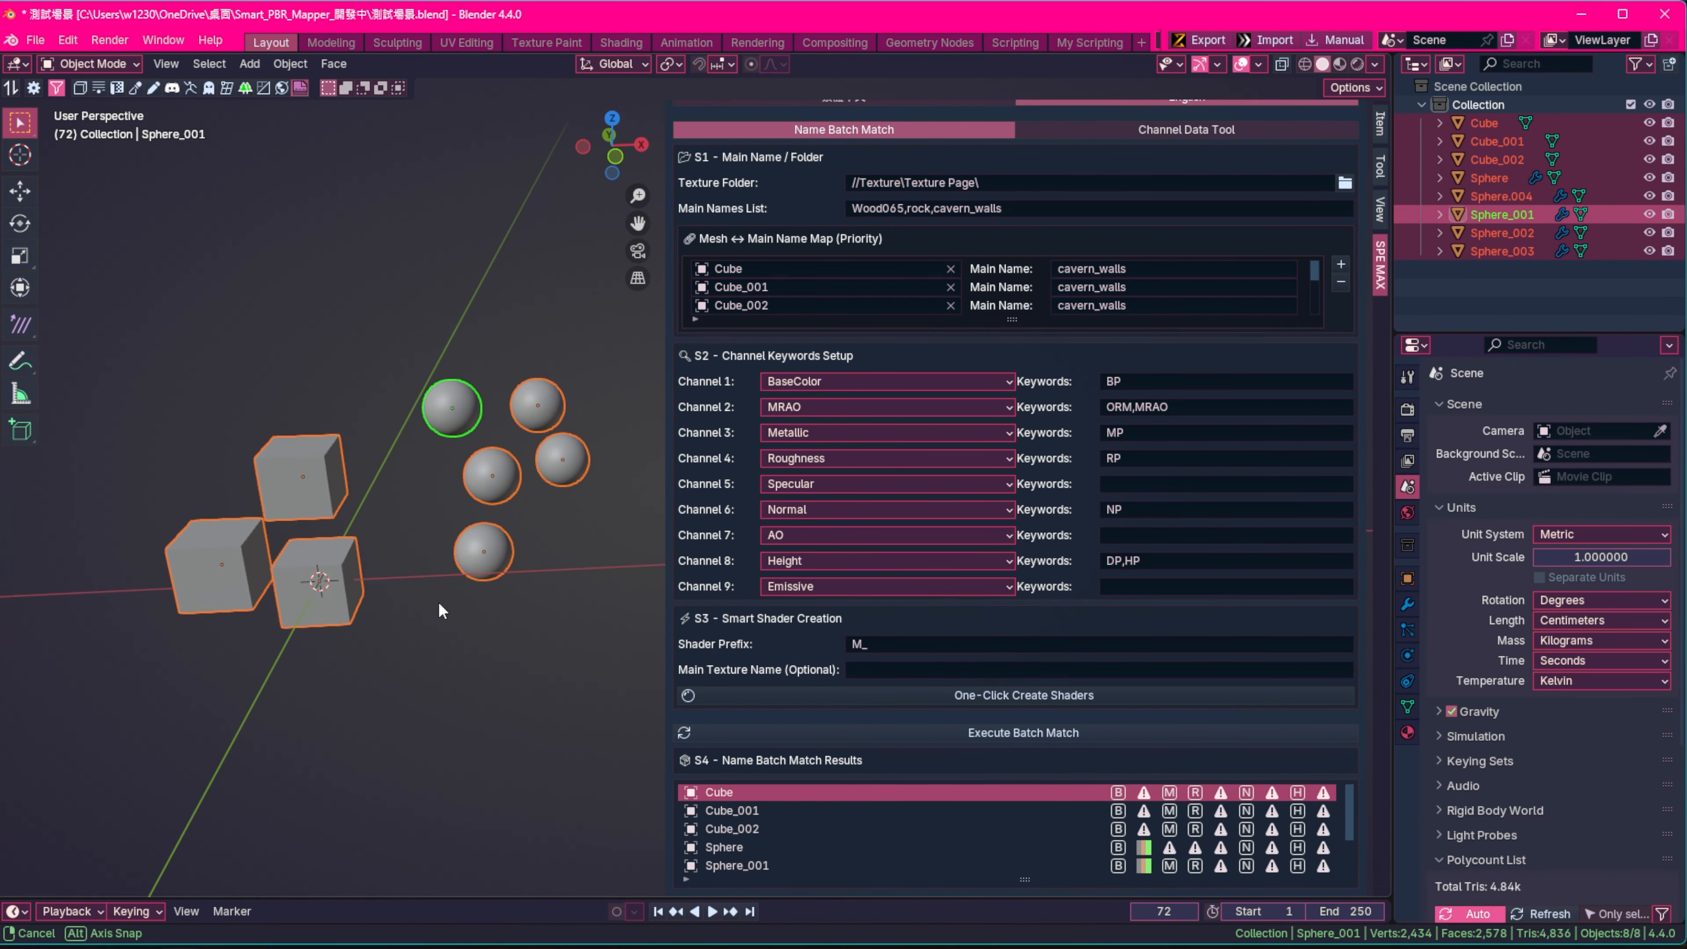
{"action": "left_click", "coordinate": [1037, 695]}
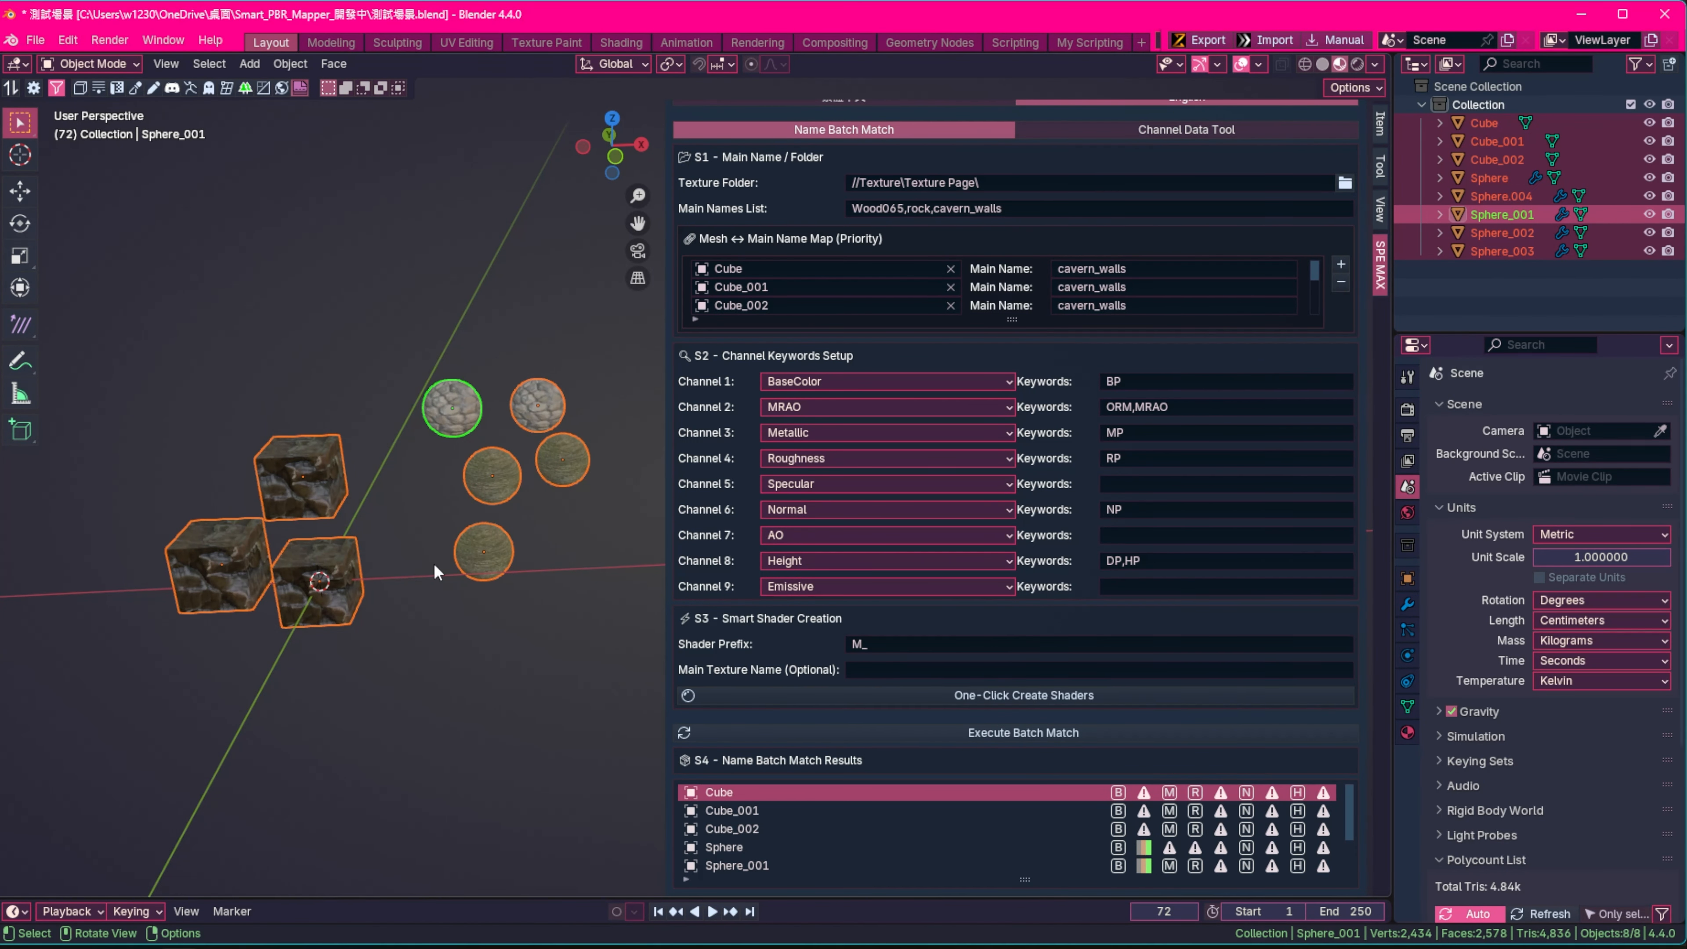
Examine the generated materials up close on the spheres and cubes, framing Cube_001 for a detailed look
{"action": "left_click", "coordinate": [418, 636]}
{"action": "scroll", "coordinate": [516, 457], "scroll_direction": "up", "scroll_amount": 5}
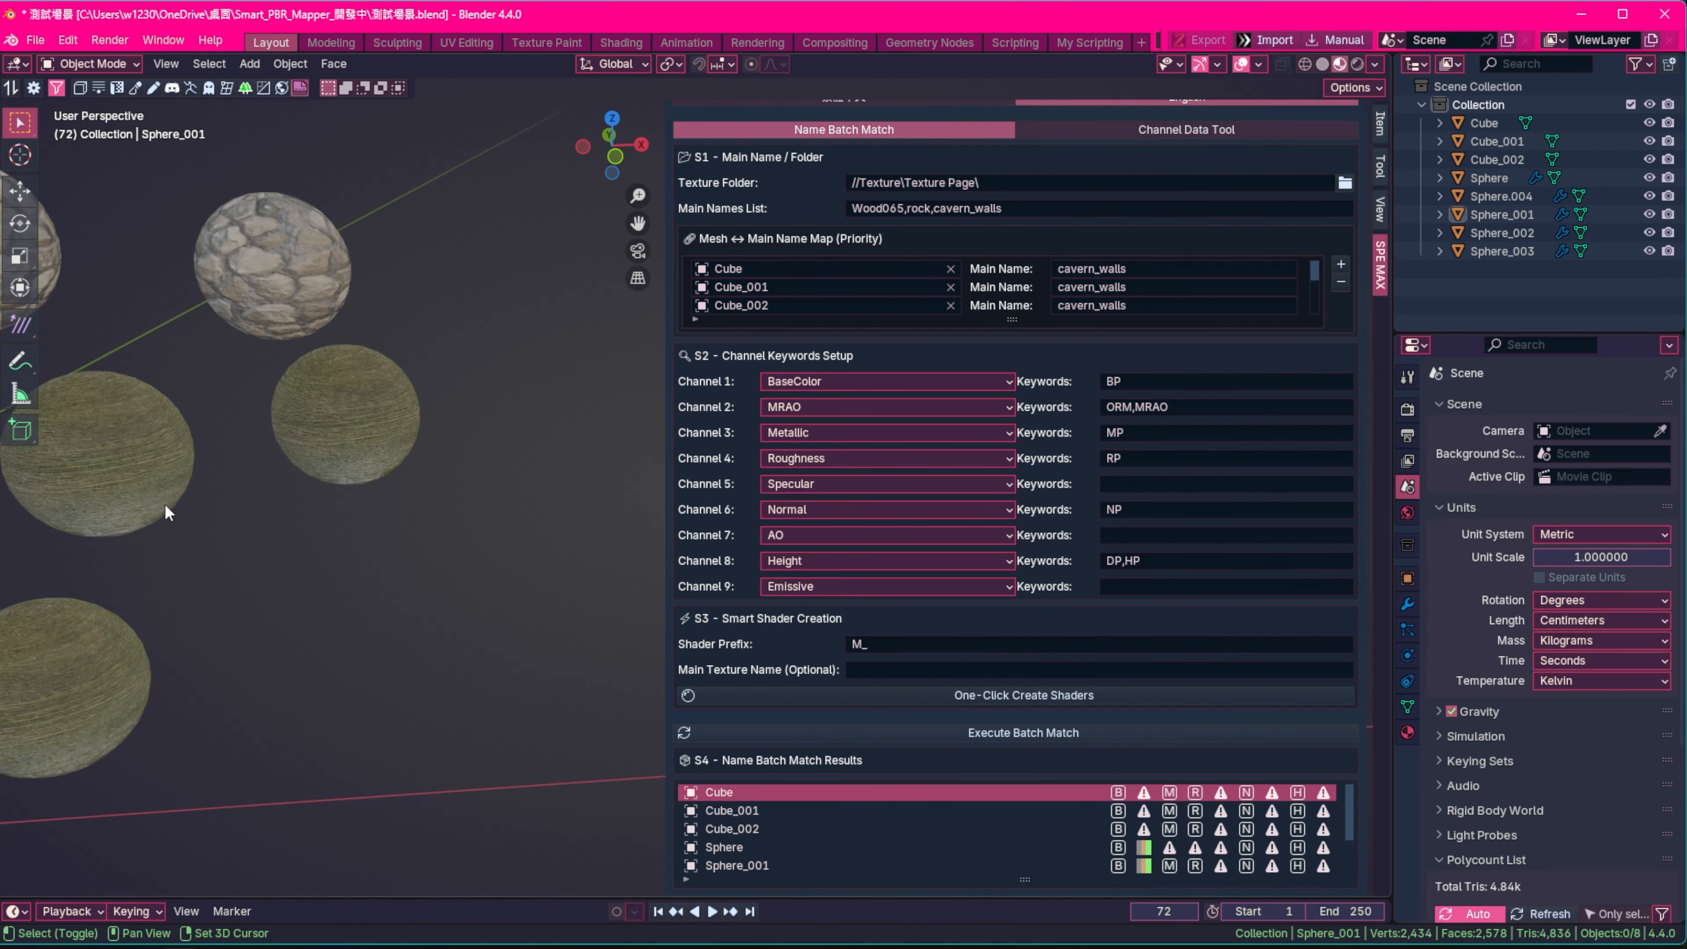
{"action": "middle_click_drag", "start_coordinate": [165, 504], "coordinate": [374, 434], "text": "shift"}
{"action": "scroll", "coordinate": [367, 483], "scroll_direction": "down", "scroll_amount": 4}
{"action": "left_click_drag", "start_coordinate": [267, 579], "coordinate": [251, 579]}
{"action": "key", "text": "KP_Decimal"}
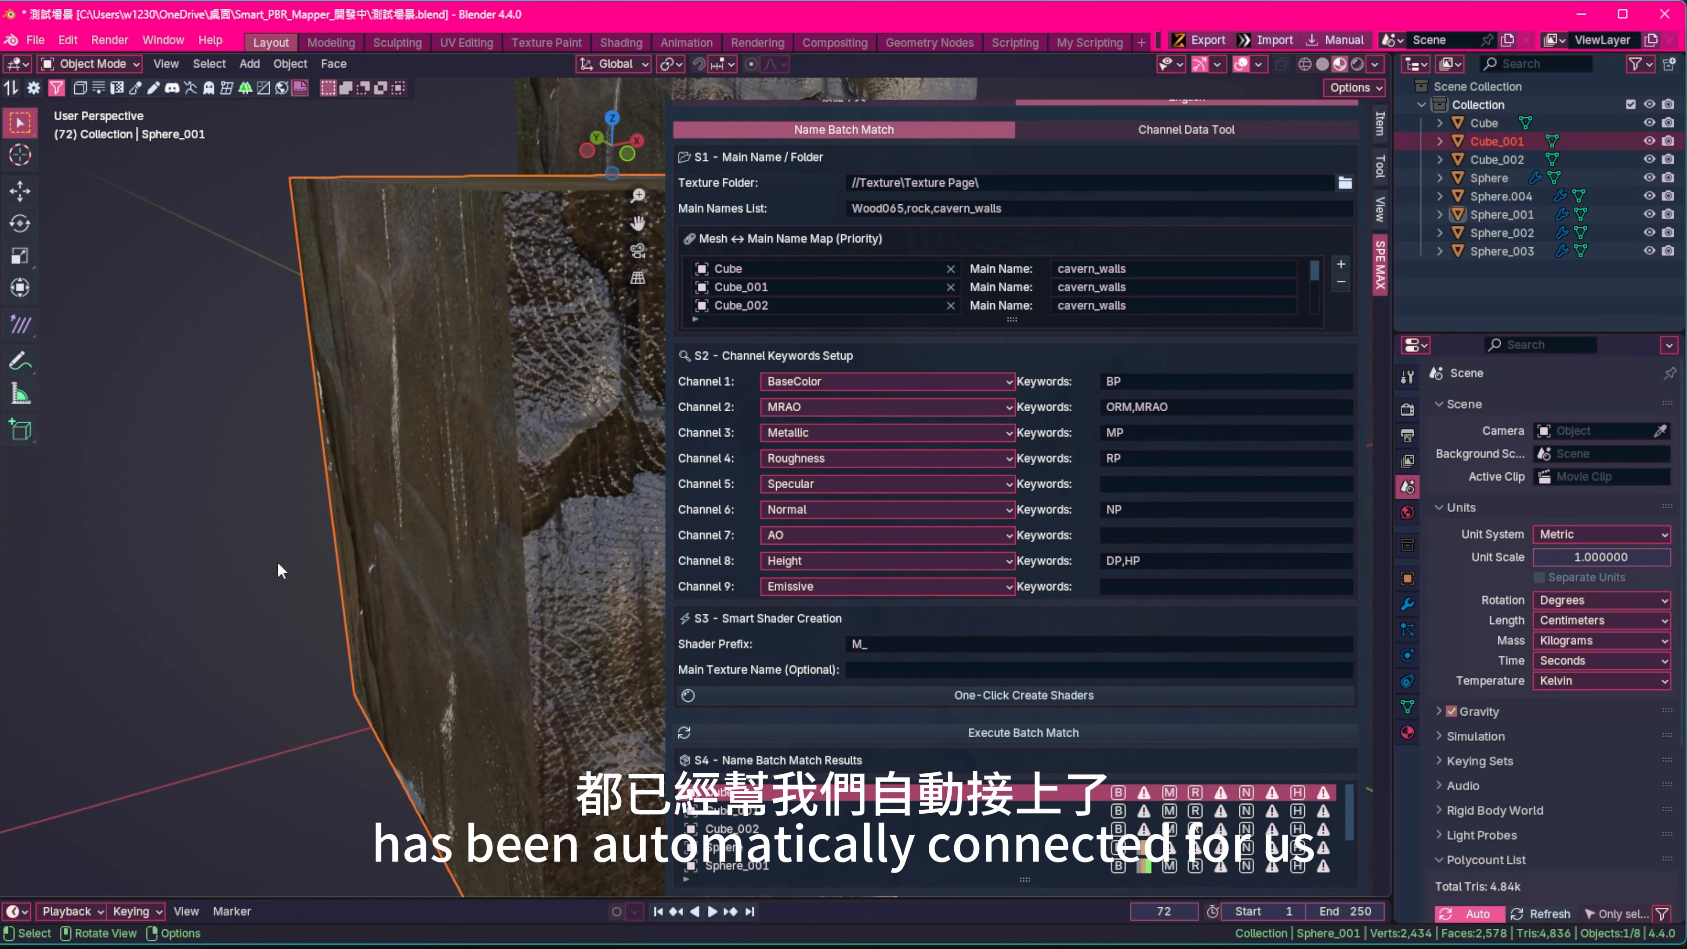
{"action": "scroll", "coordinate": [278, 560], "scroll_direction": "down", "scroll_amount": 3}
{"action": "middle_click_drag", "start_coordinate": [328, 384], "coordinate": [120, 463], "text": "shift"}
{"action": "scroll", "coordinate": [153, 463], "scroll_direction": "down", "scroll_amount": 3}
{"action": "middle_click_drag", "start_coordinate": [428, 445], "coordinate": [108, 534], "text": "shift"}
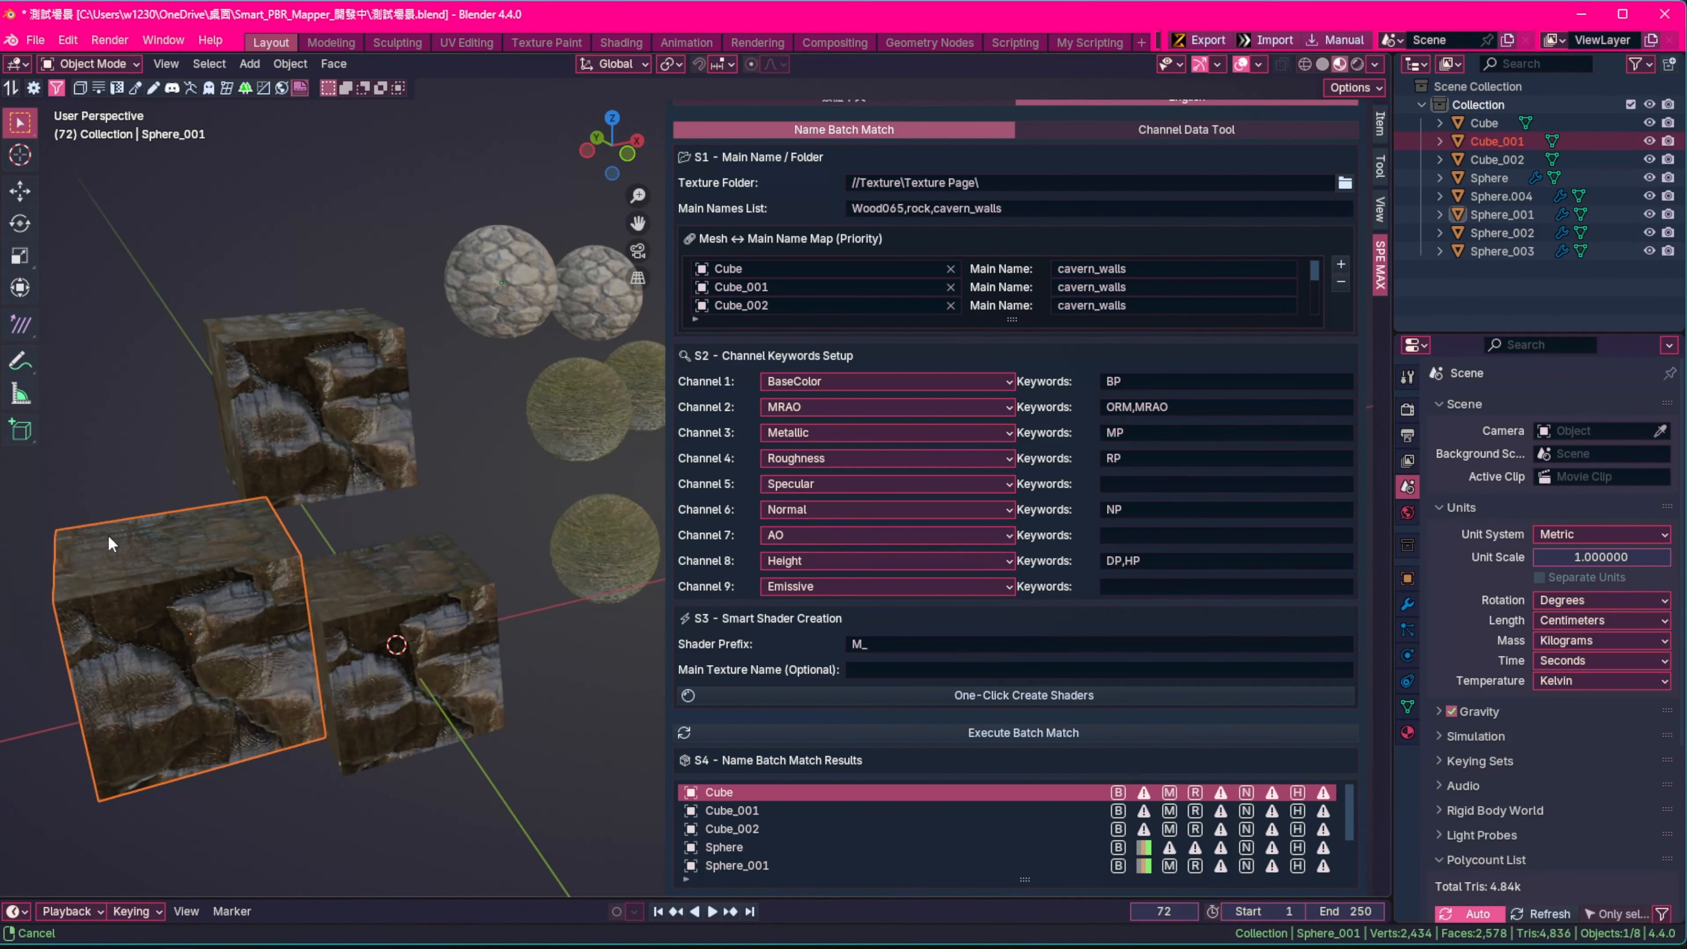
{"action": "middle_click_drag", "start_coordinate": [525, 474], "coordinate": [579, 497], "text": "shift"}
{"action": "scroll", "coordinate": [525, 490], "scroll_direction": "down", "scroll_amount": 1}
{"action": "left_click", "coordinate": [552, 662]}
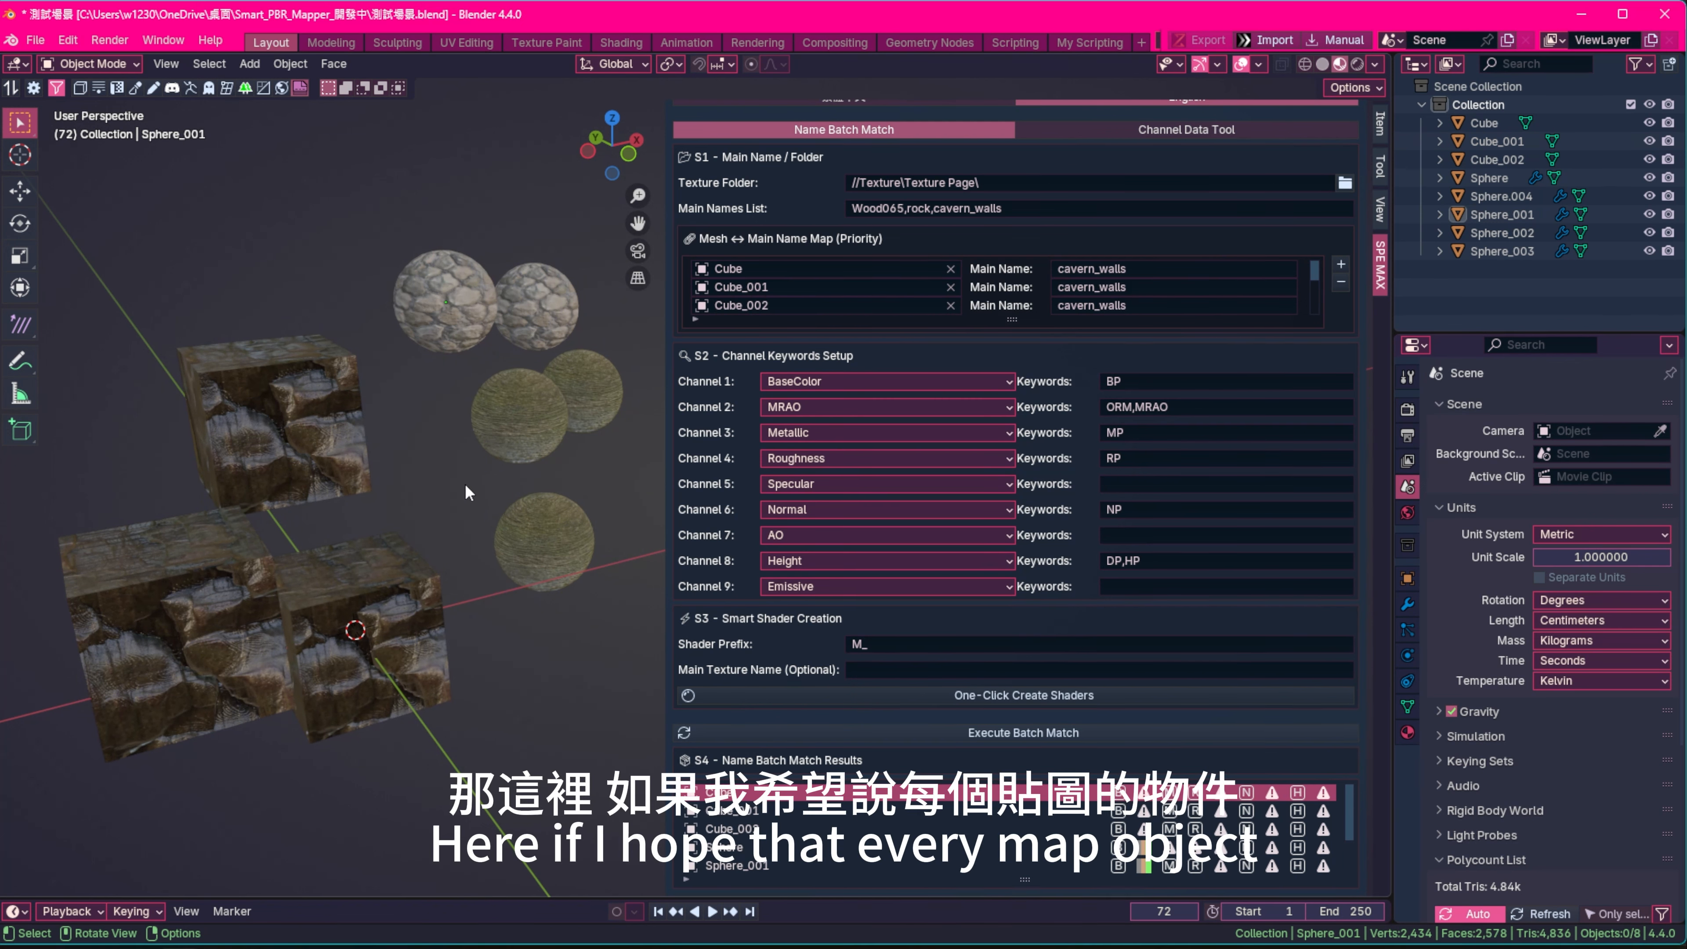
Select the object Cube and open its material properties to check which material it uses
{"action": "scroll", "coordinate": [826, 606], "scroll_direction": "up", "scroll_amount": 2}
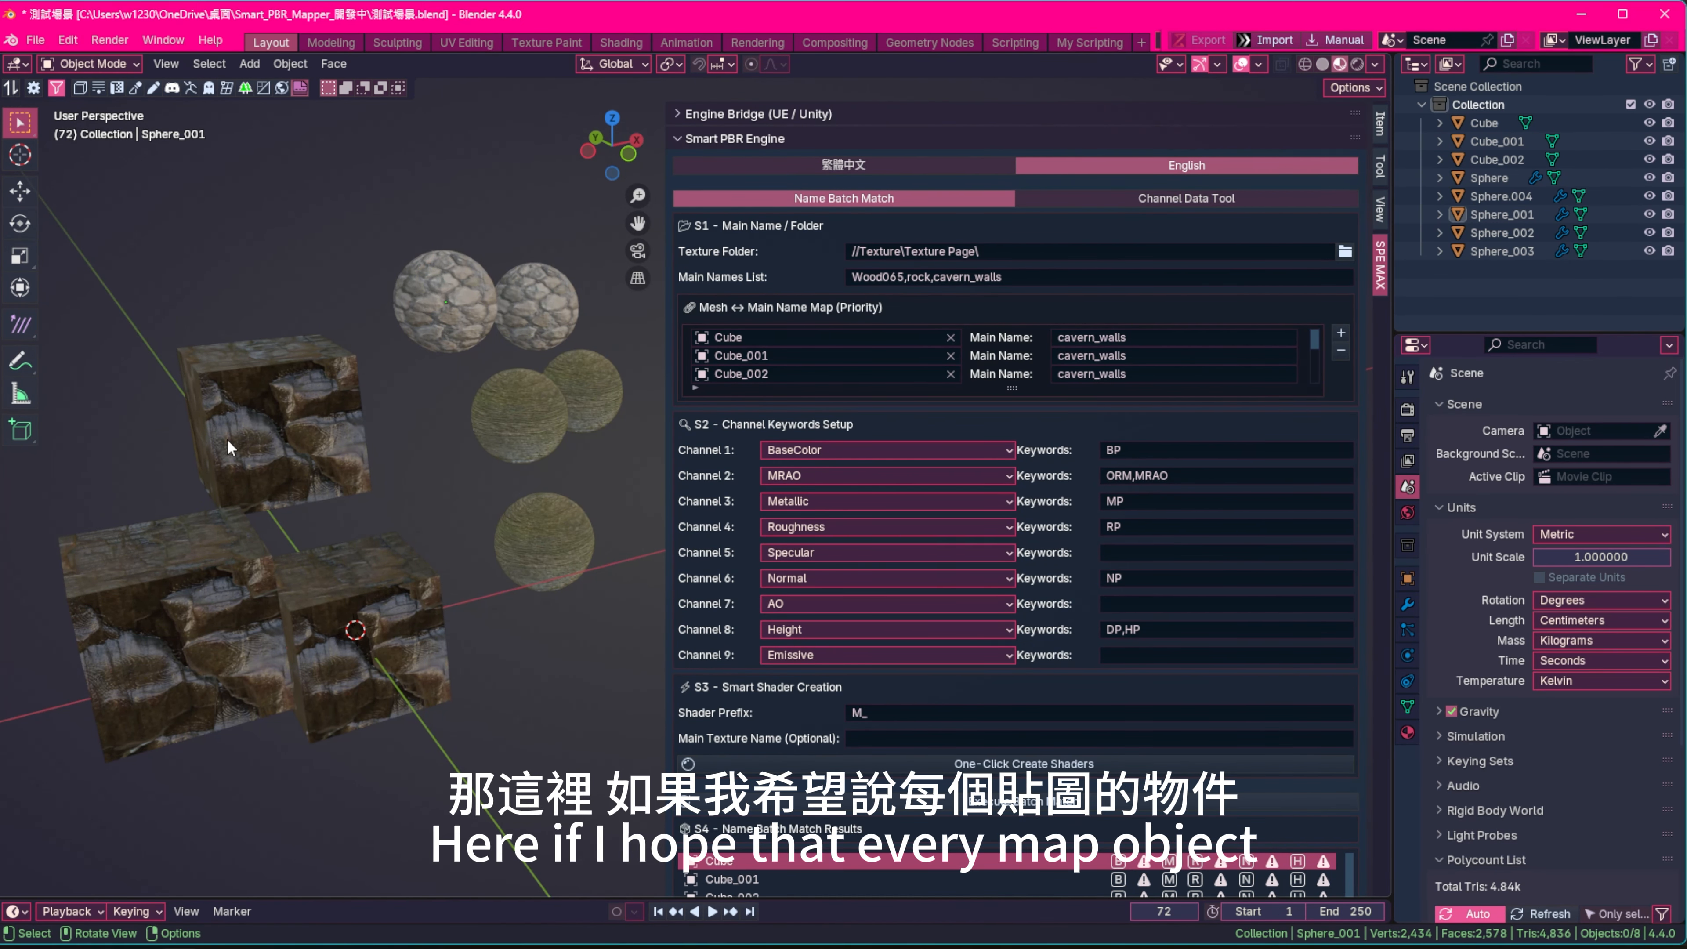
{"action": "left_click", "coordinate": [232, 421]}
{"action": "left_click", "coordinate": [1481, 124]}
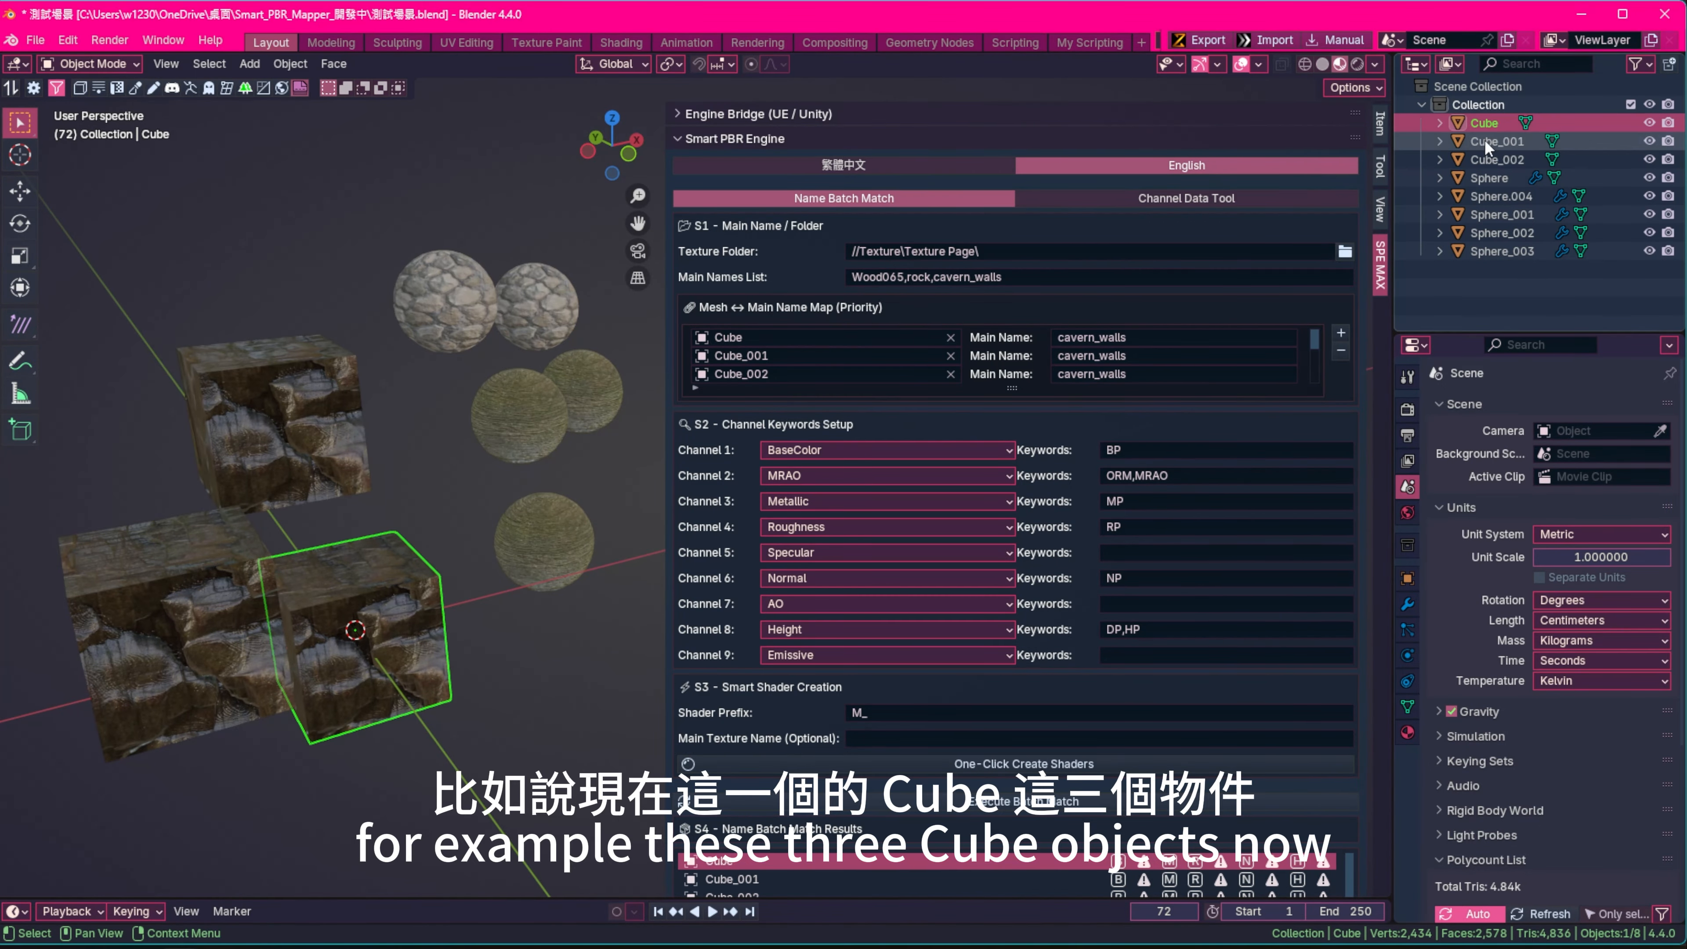
{"action": "left_click", "coordinate": [1485, 141]}
{"action": "left_click", "coordinate": [1492, 123]}
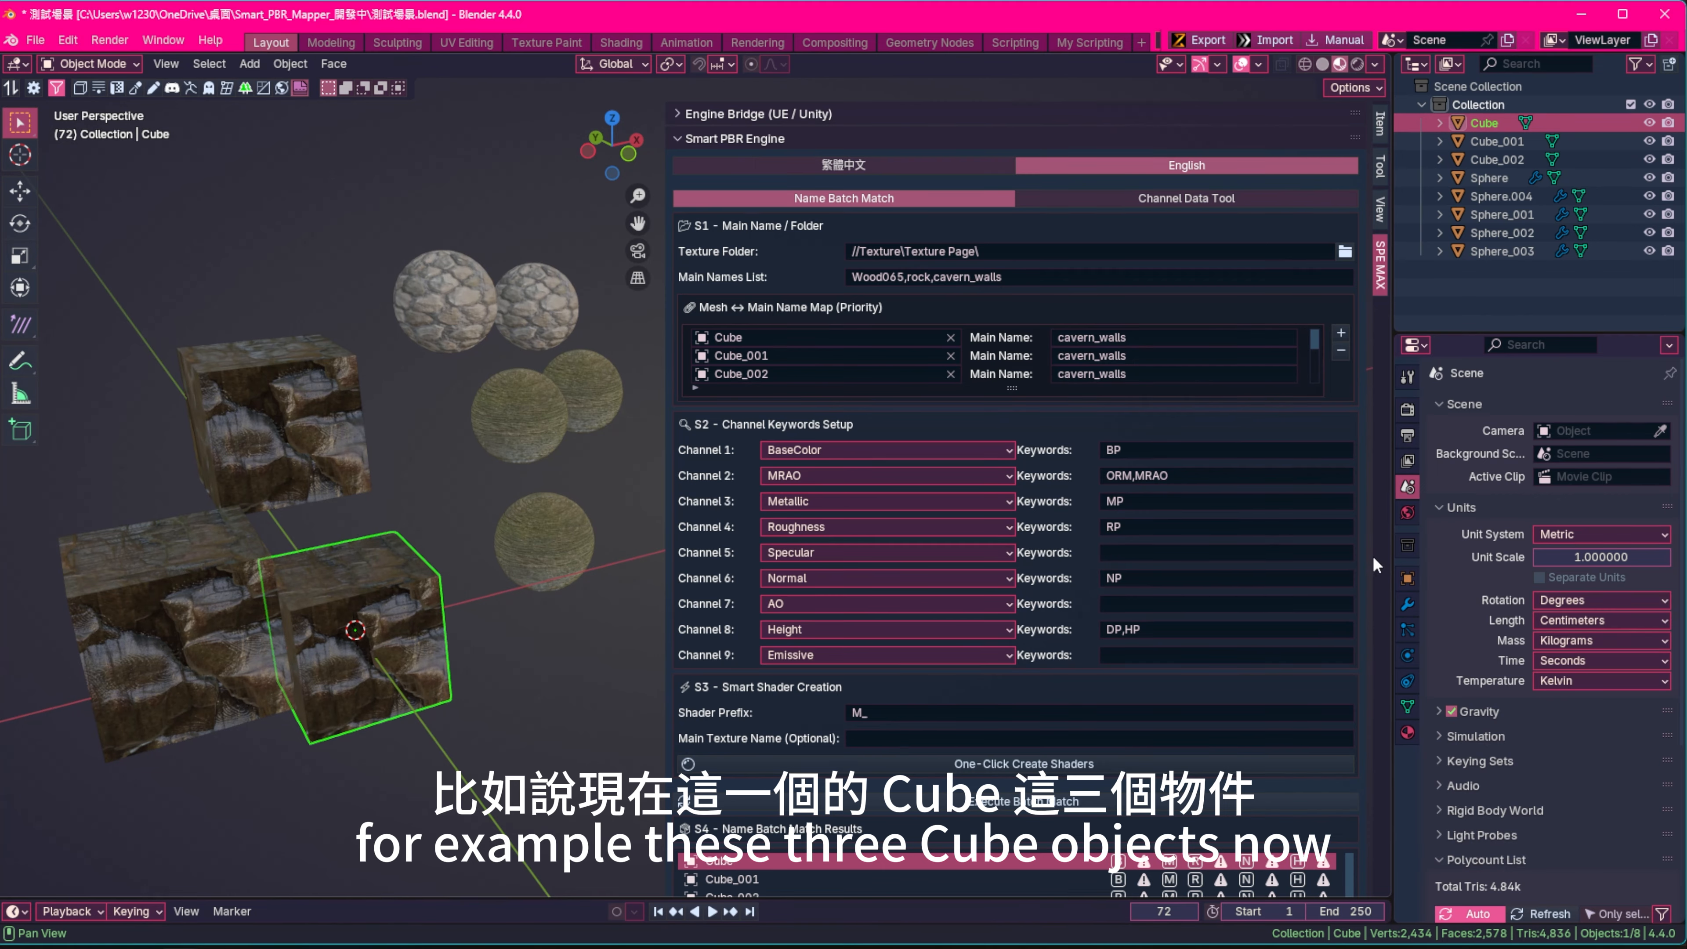
{"action": "left_click", "coordinate": [1407, 732]}
{"action": "middle_click_drag", "start_coordinate": [345, 597], "coordinate": [392, 594]}
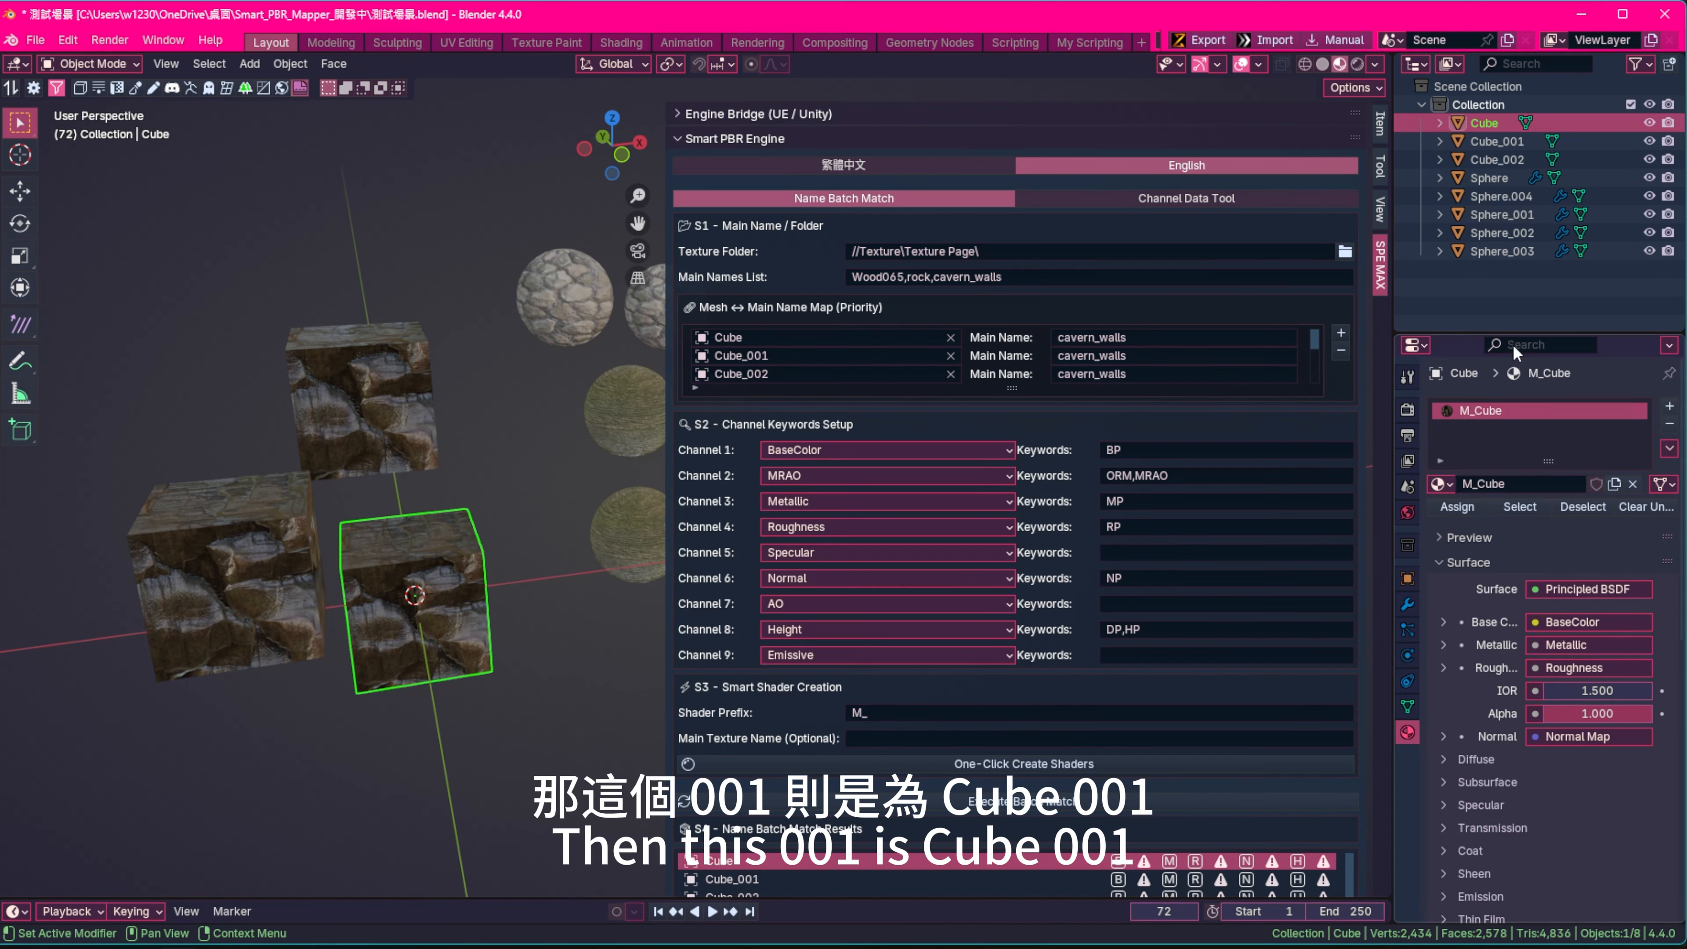
Select all three cubes, set the main texture name to cube, and create one shared shader for them
{"action": "left_click", "coordinate": [1522, 141]}
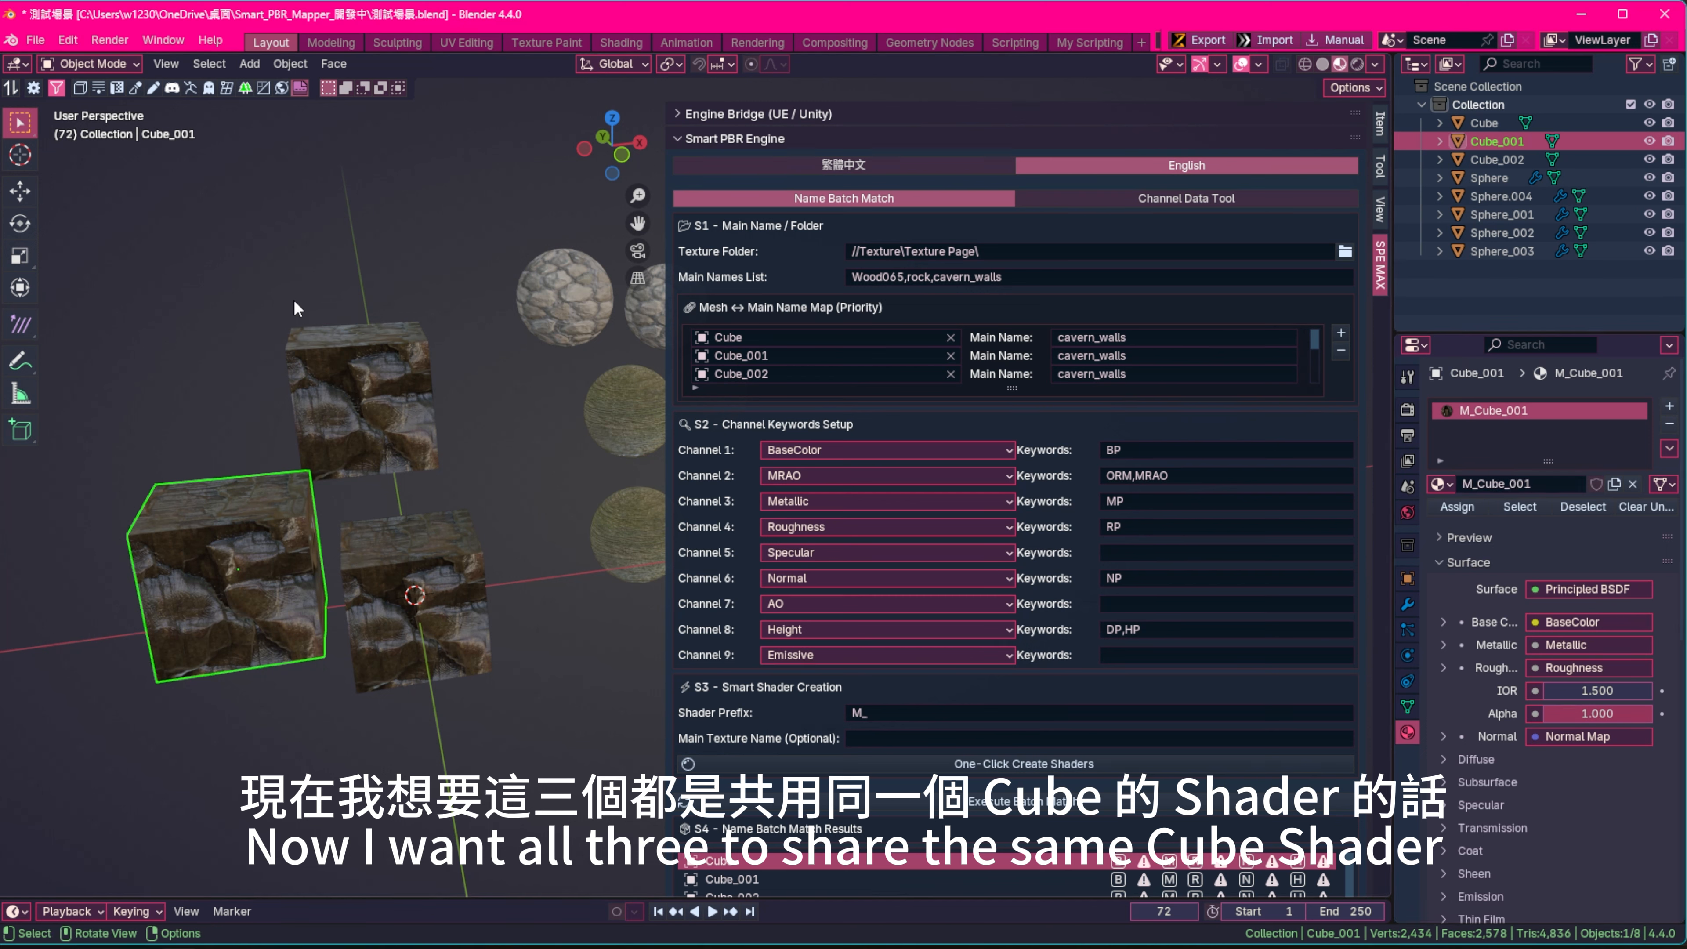
{"action": "left_click_drag", "start_coordinate": [295, 300], "coordinate": [443, 682]}
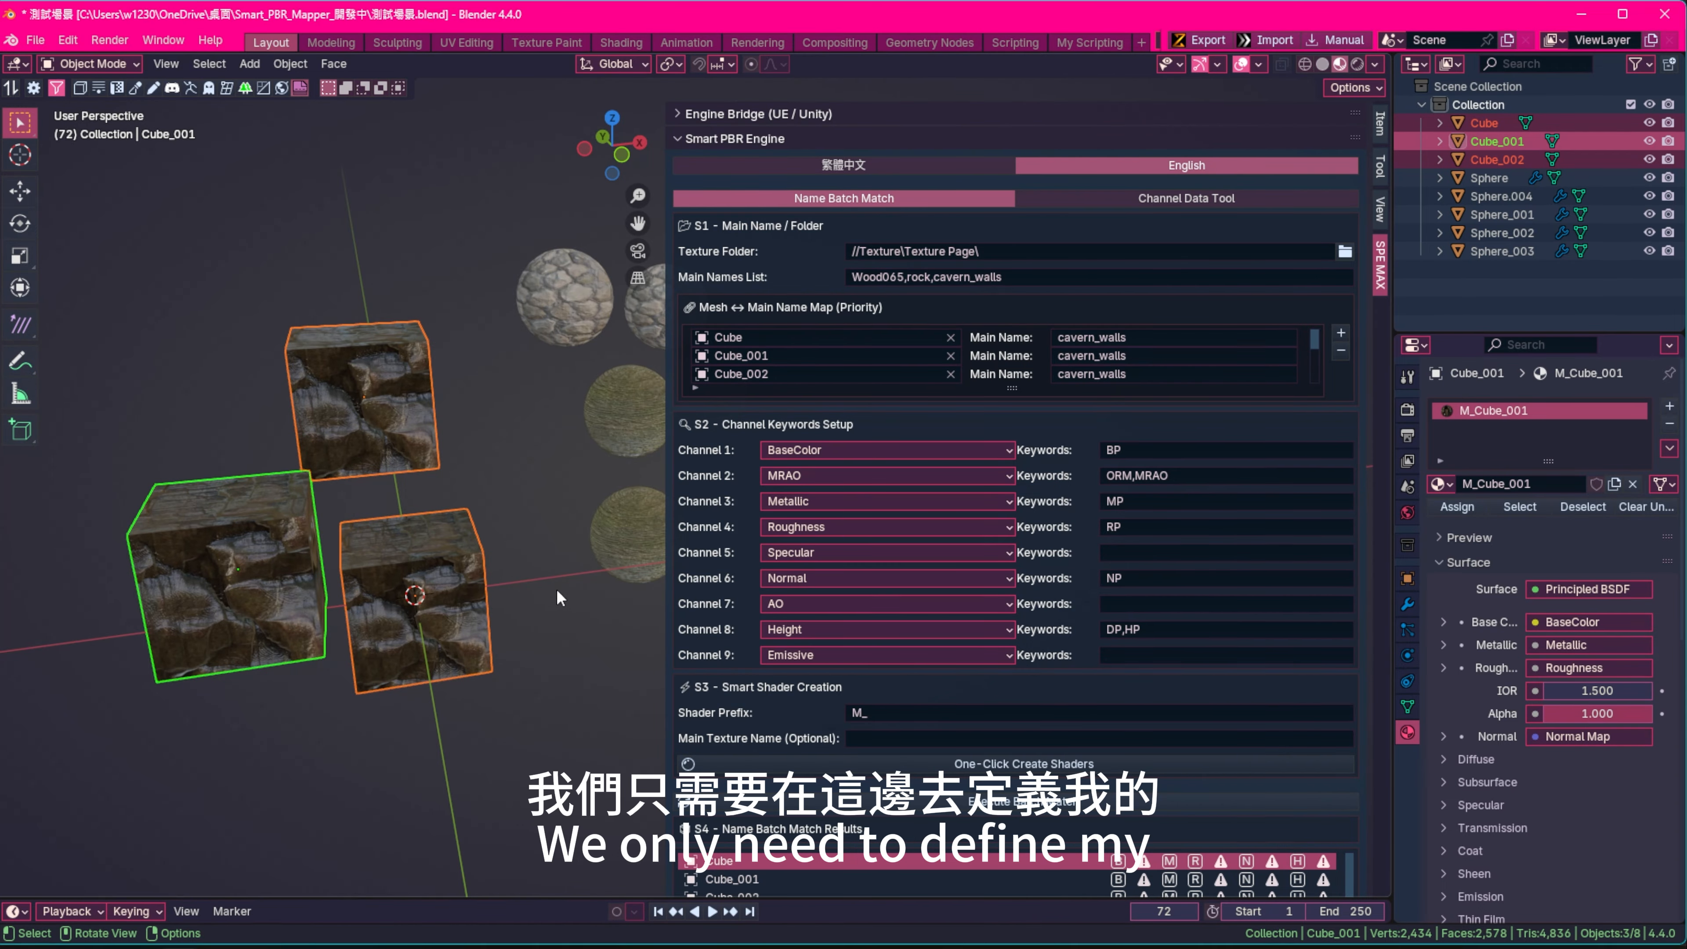
{"action": "left_click", "coordinate": [886, 739]}
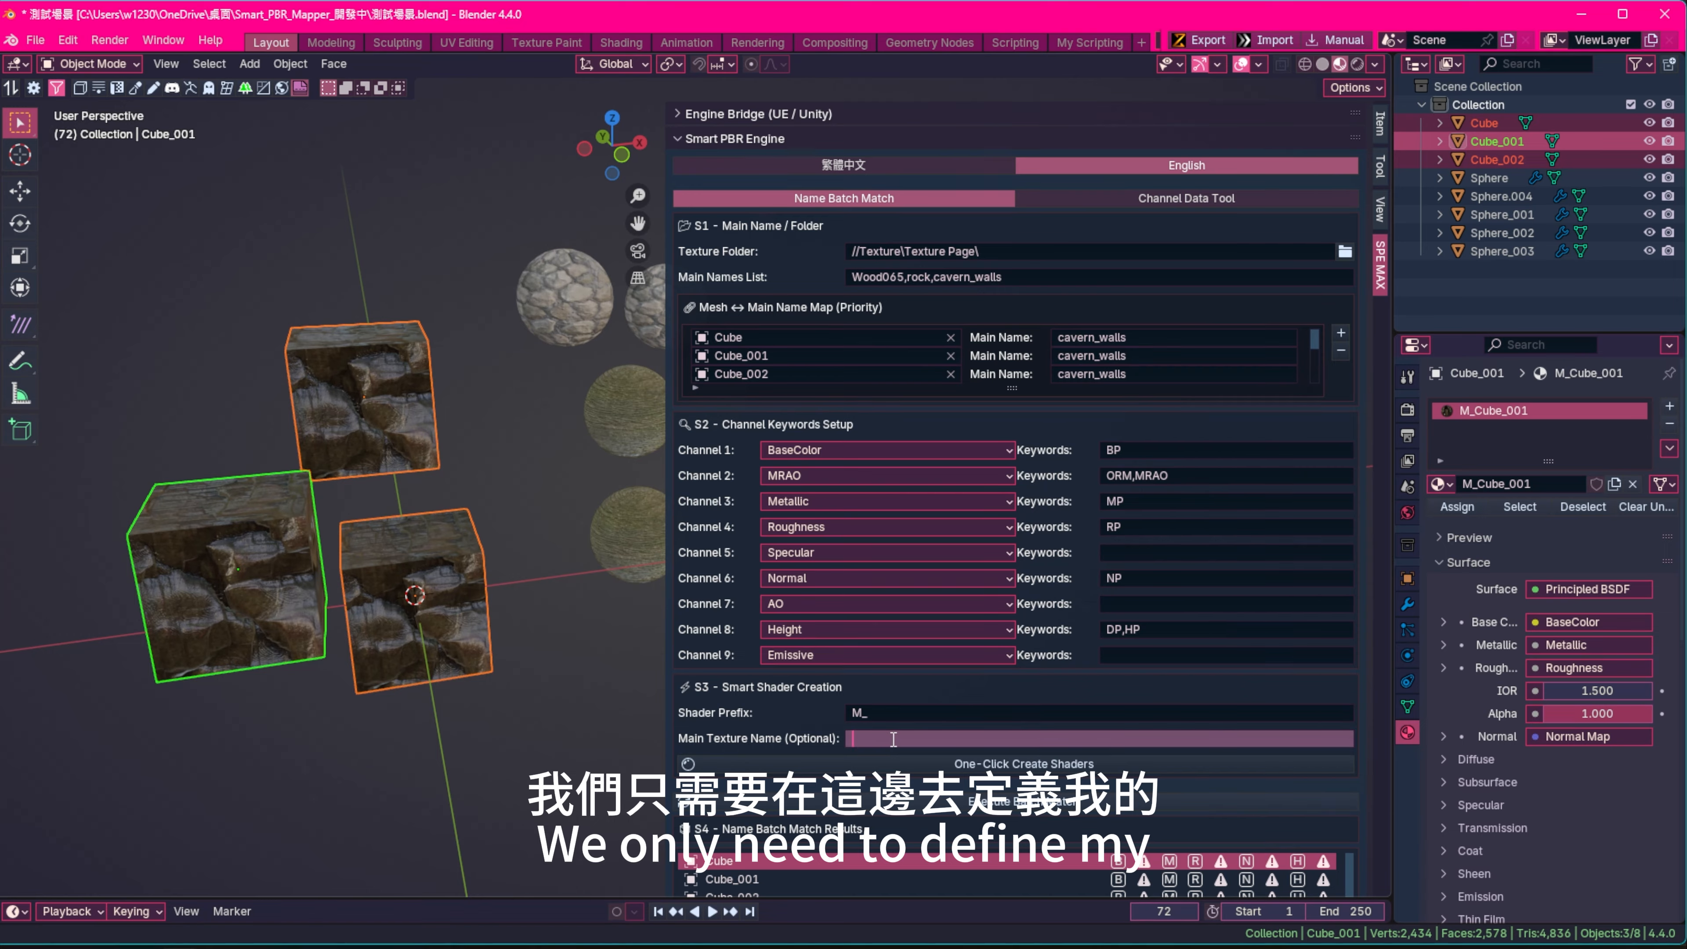
{"action": "type", "text": "CU"}
{"action": "key", "text": "BackSpace"}
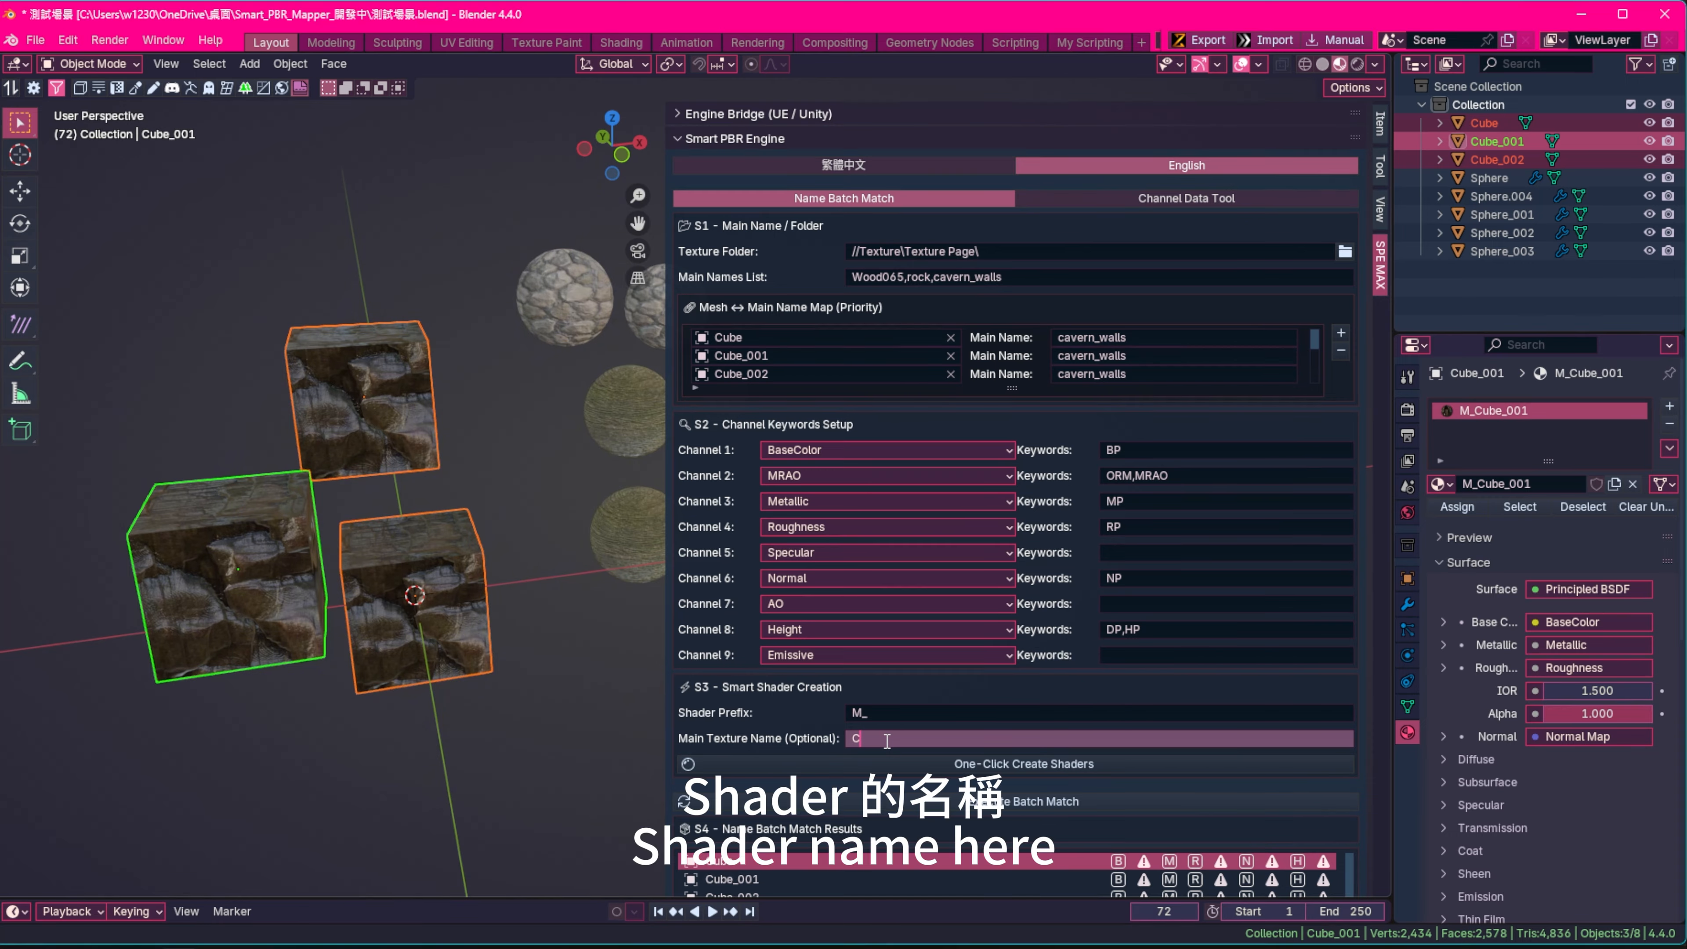
{"action": "type", "text": "ub"}
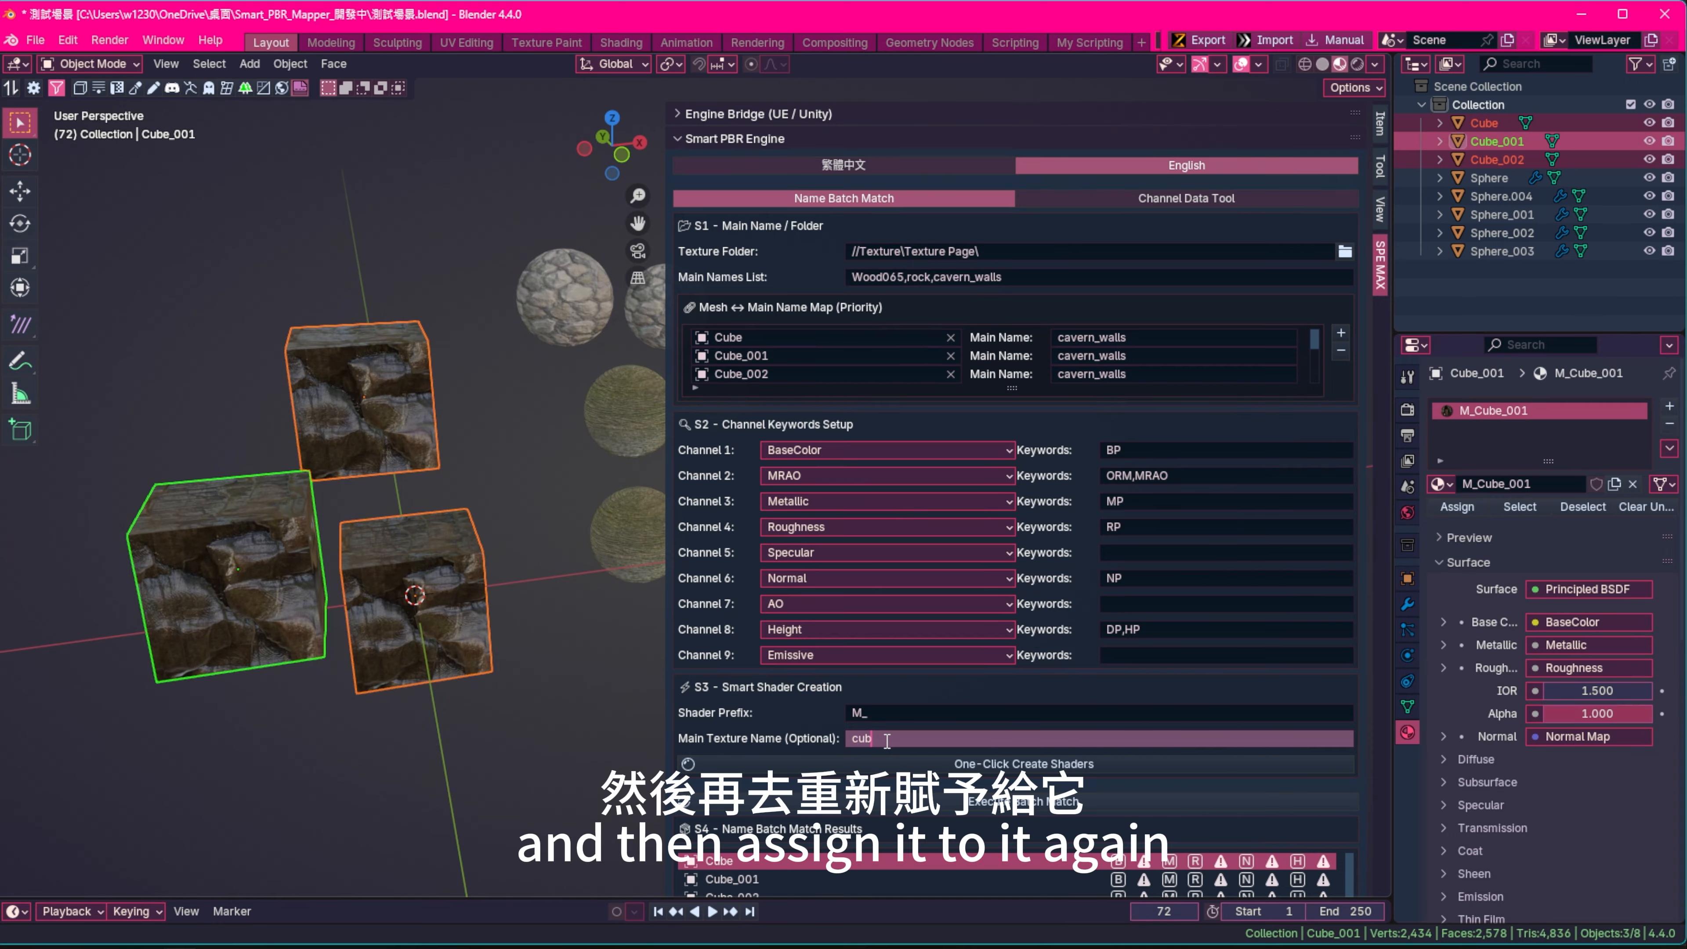
{"action": "type", "text": "e"}
{"action": "key", "text": "Return"}
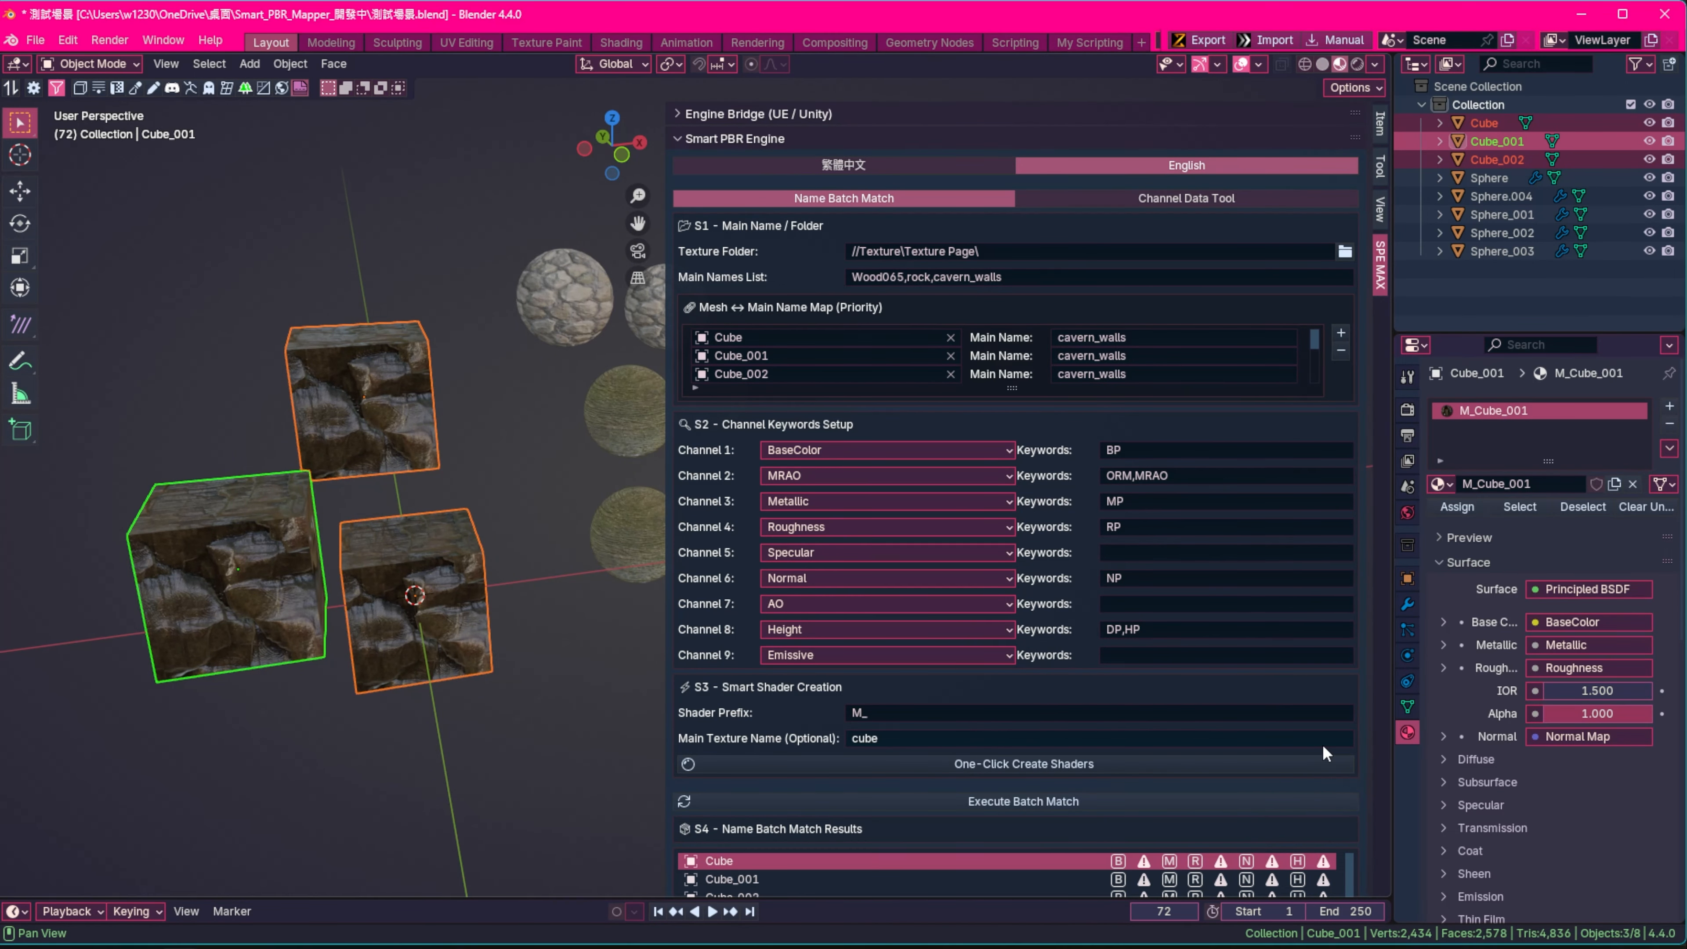
{"action": "left_click", "coordinate": [1040, 766]}
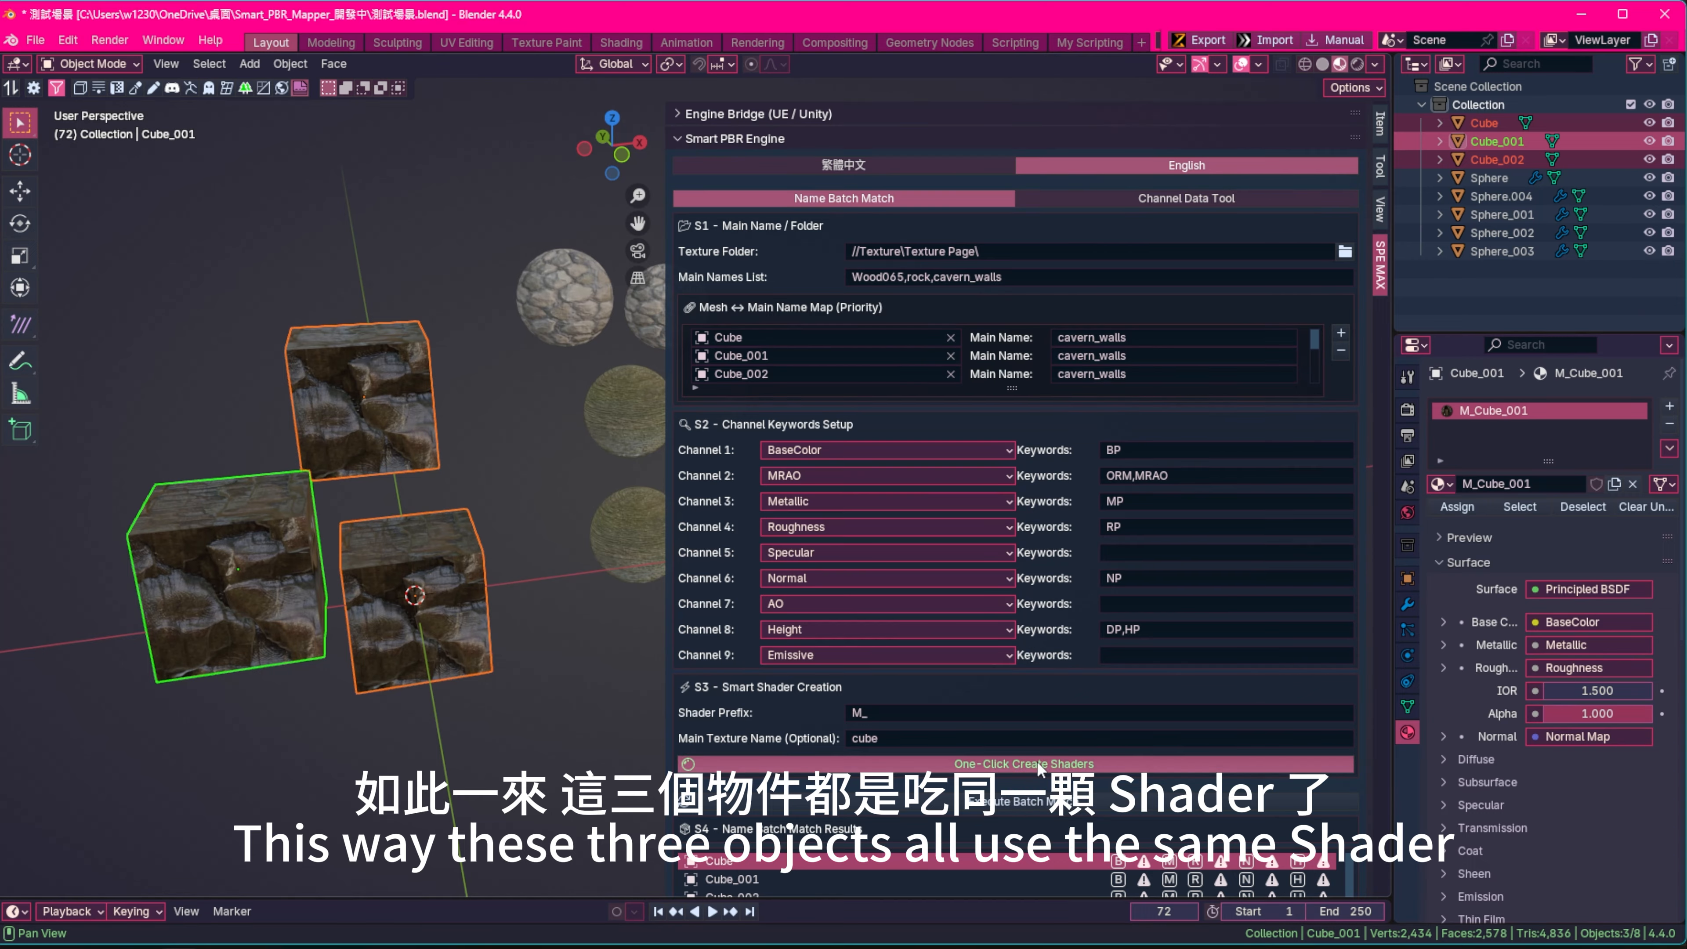
Check in the material properties which material Cube, Cube_001 and Cube_002 each use
{"action": "left_click", "coordinate": [1484, 123]}
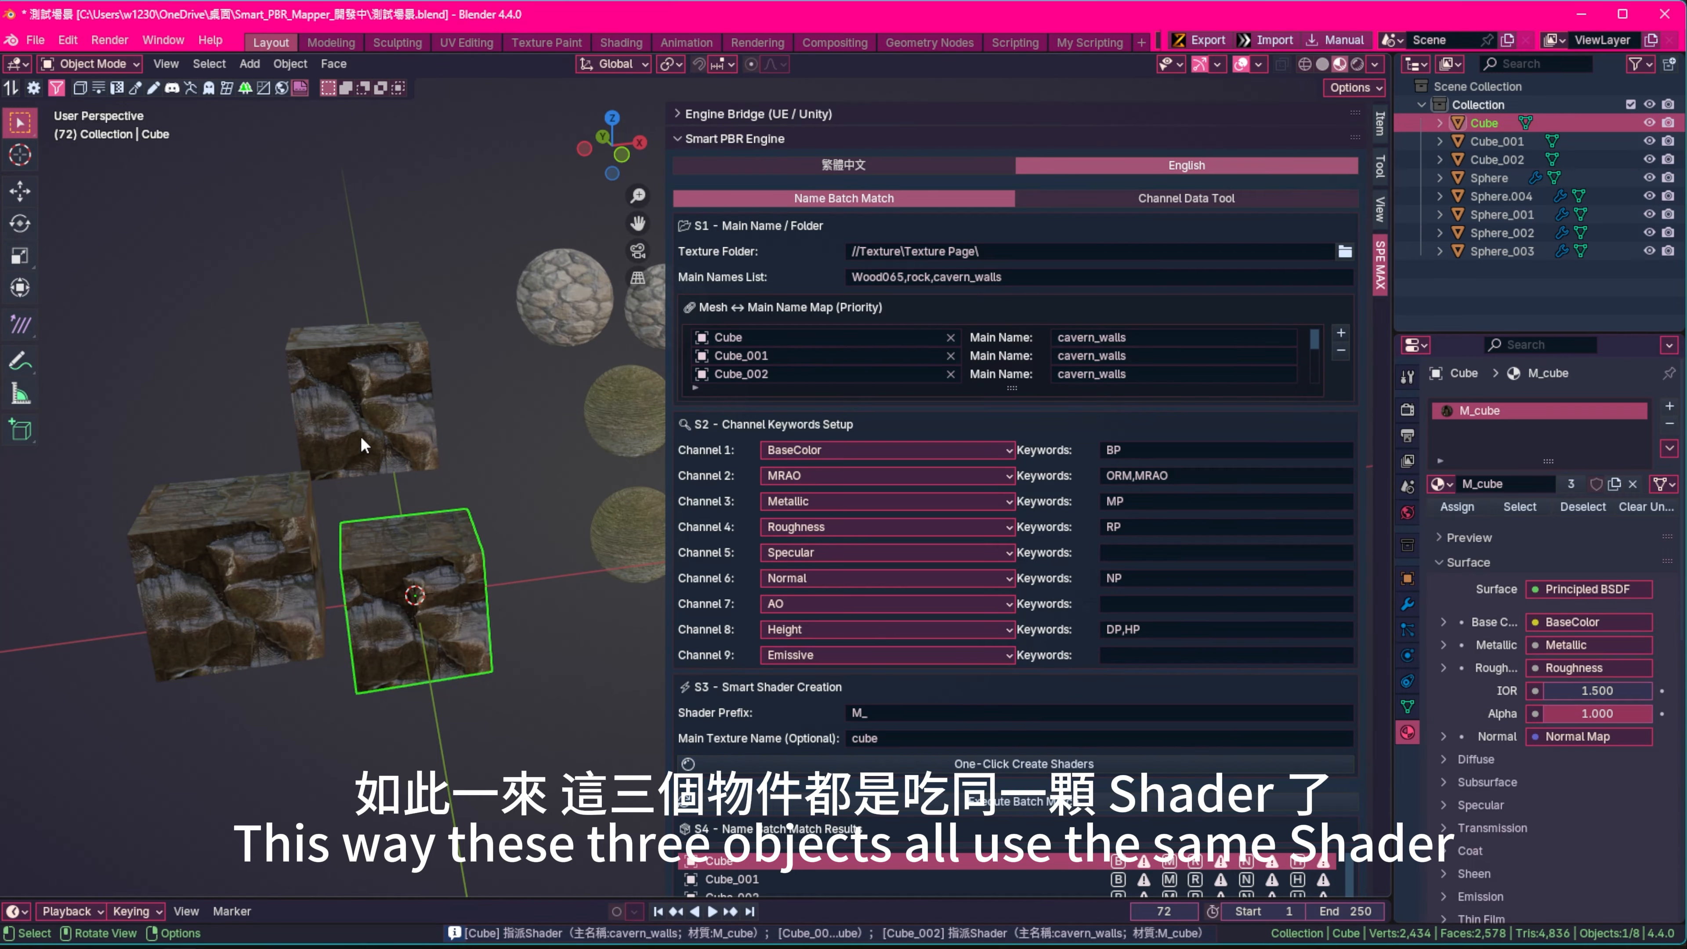
{"action": "left_click", "coordinate": [1498, 159]}
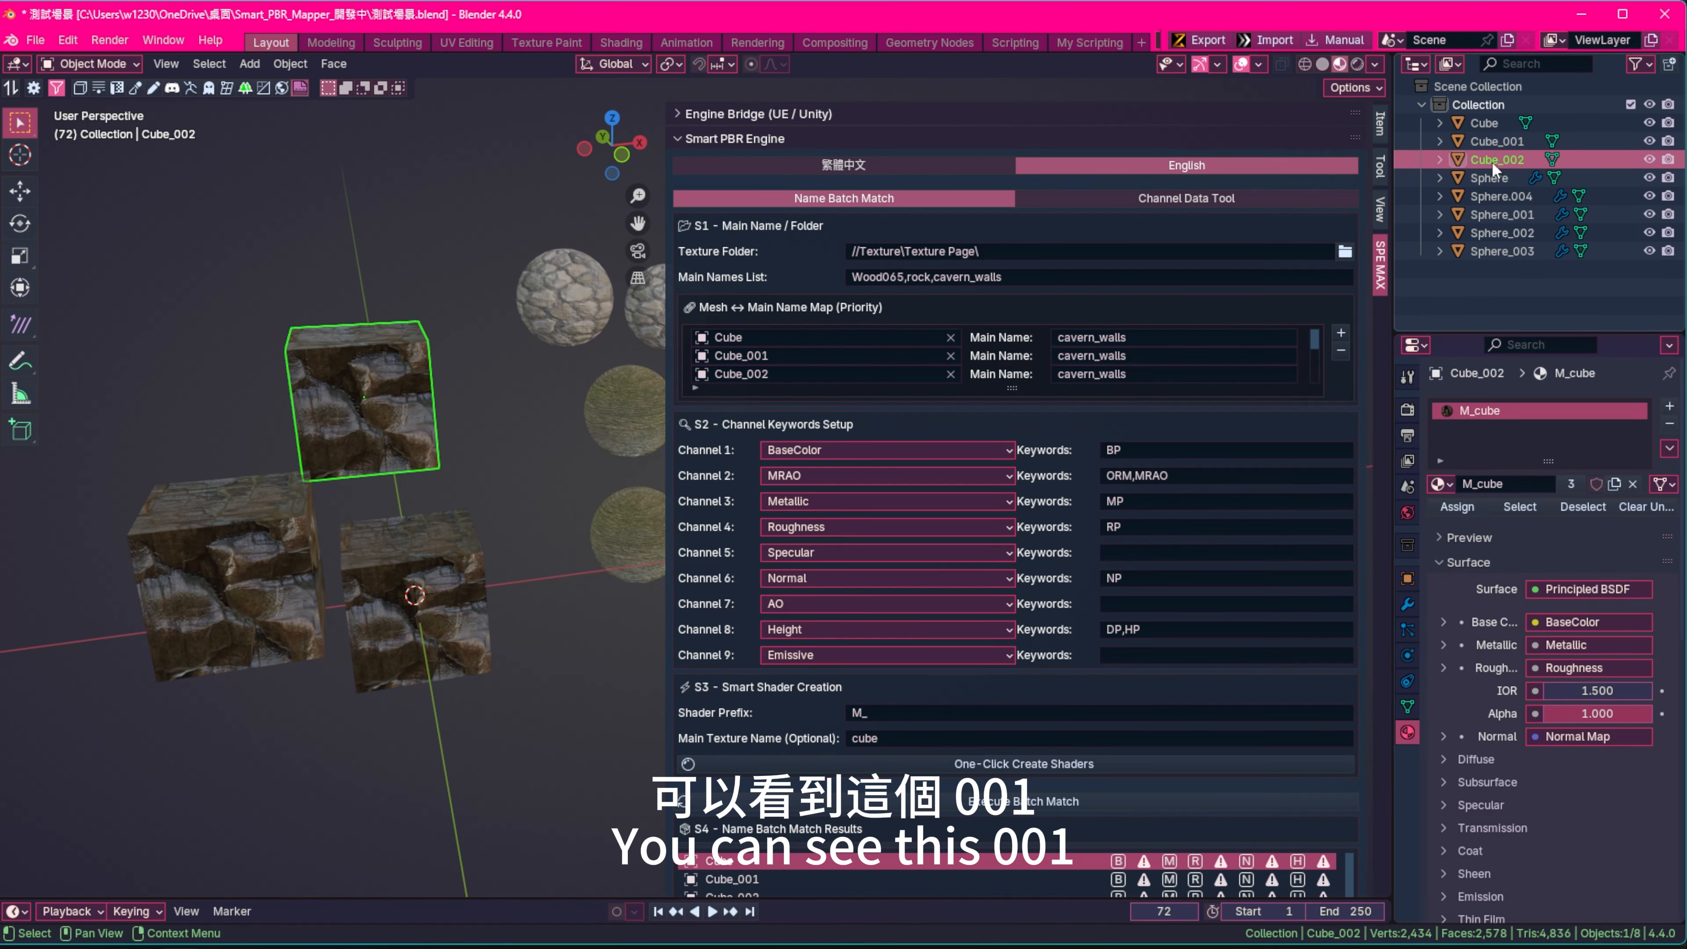
{"action": "left_click", "coordinate": [1494, 141]}
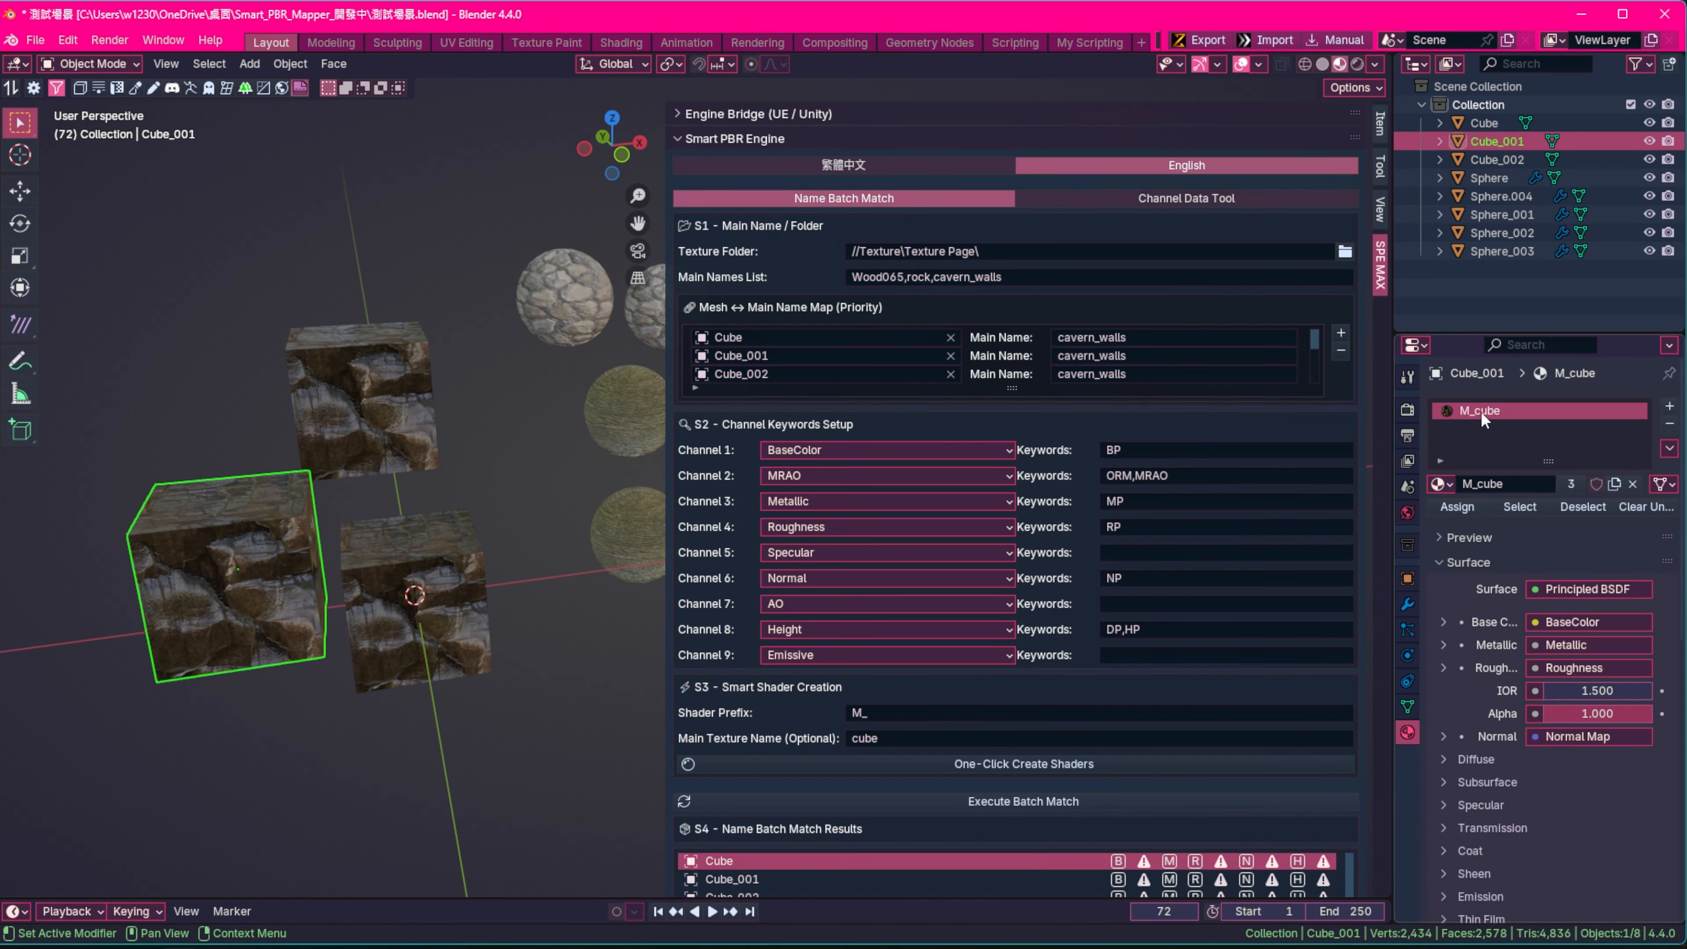
{"action": "left_click", "coordinate": [1488, 123]}
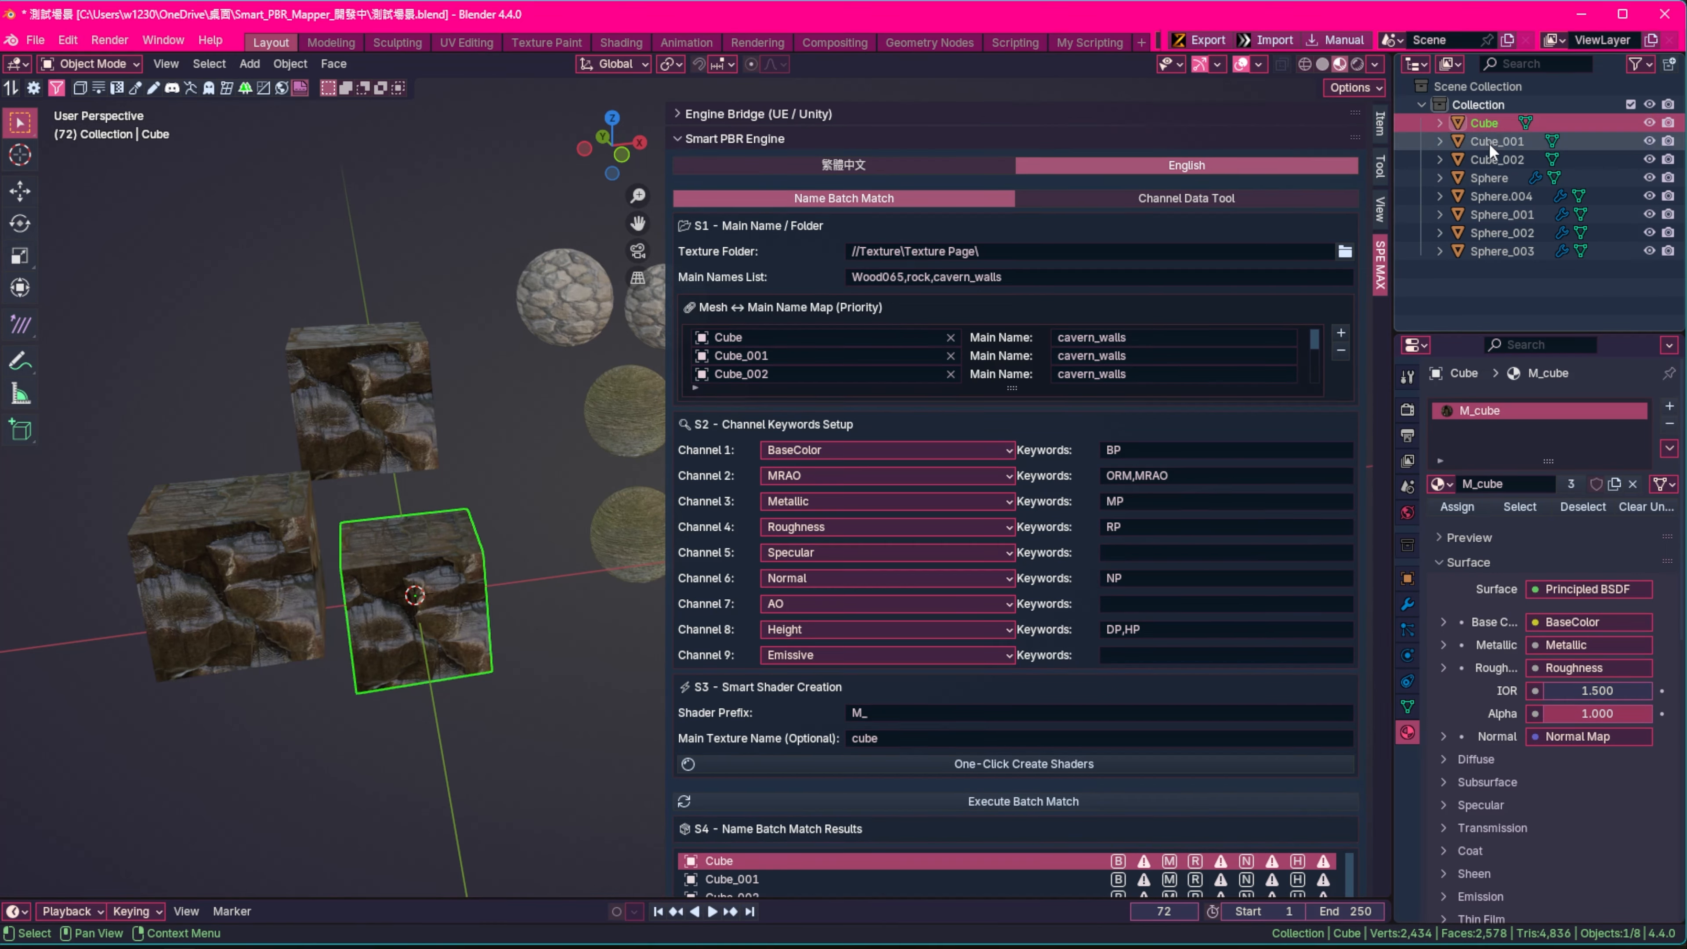
{"action": "left_click", "coordinate": [1496, 141]}
{"action": "left_click", "coordinate": [1489, 123]}
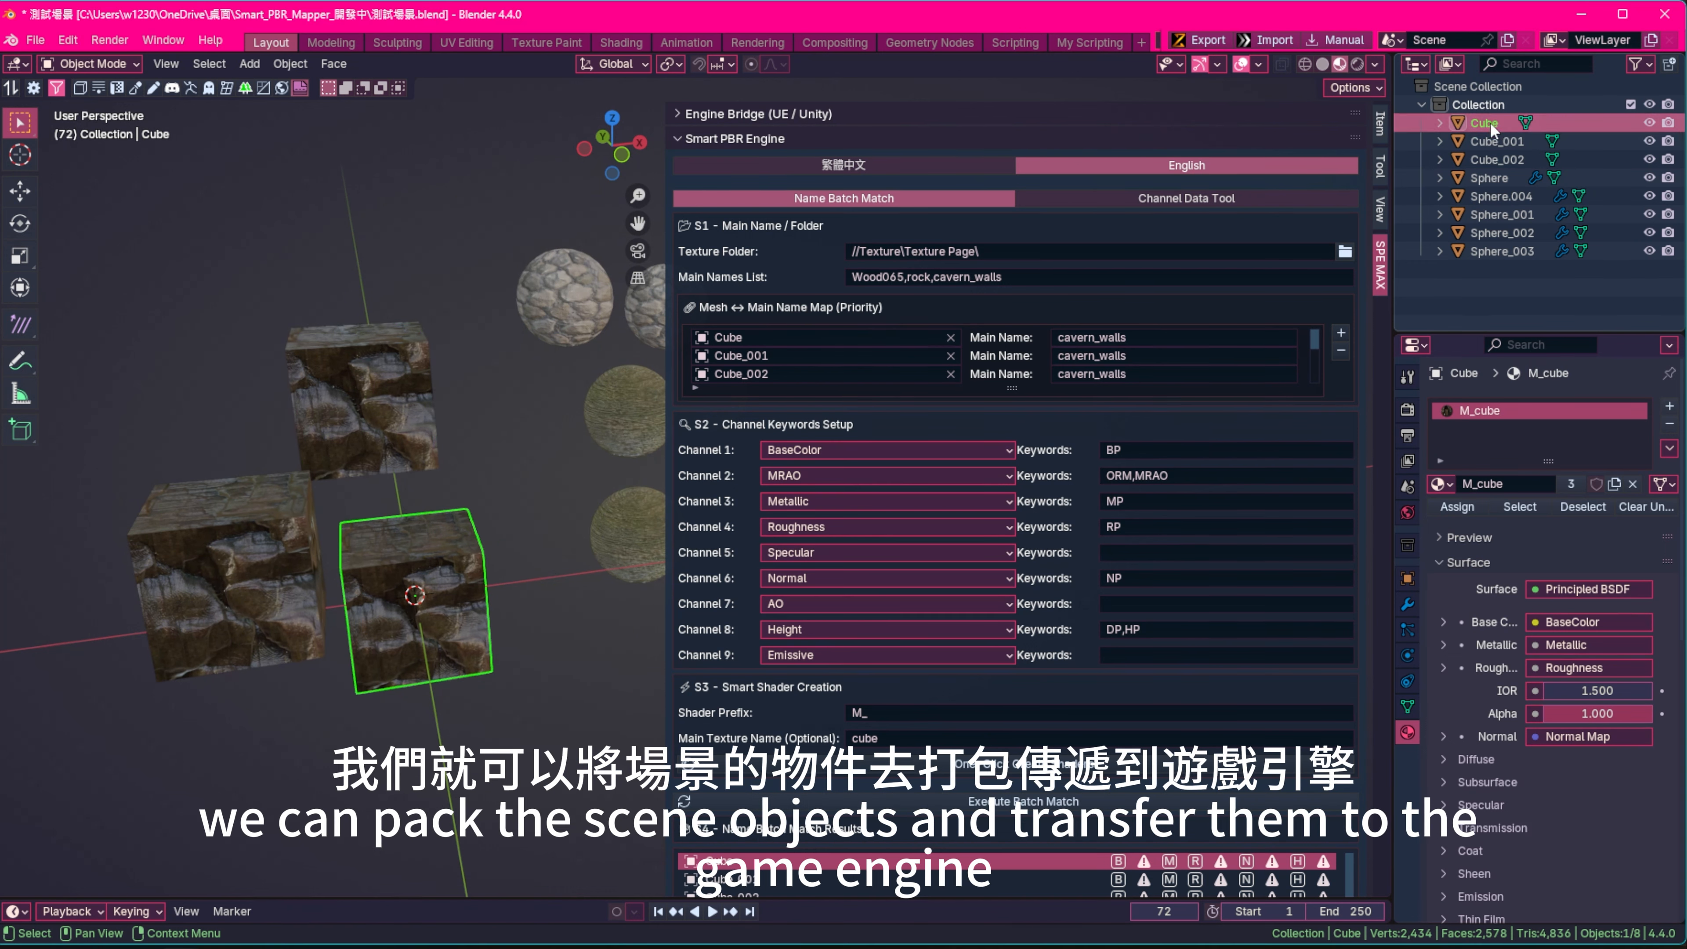
{"action": "left_click", "coordinate": [534, 683]}
{"action": "scroll", "coordinate": [565, 648], "scroll_direction": "down", "scroll_amount": 2}
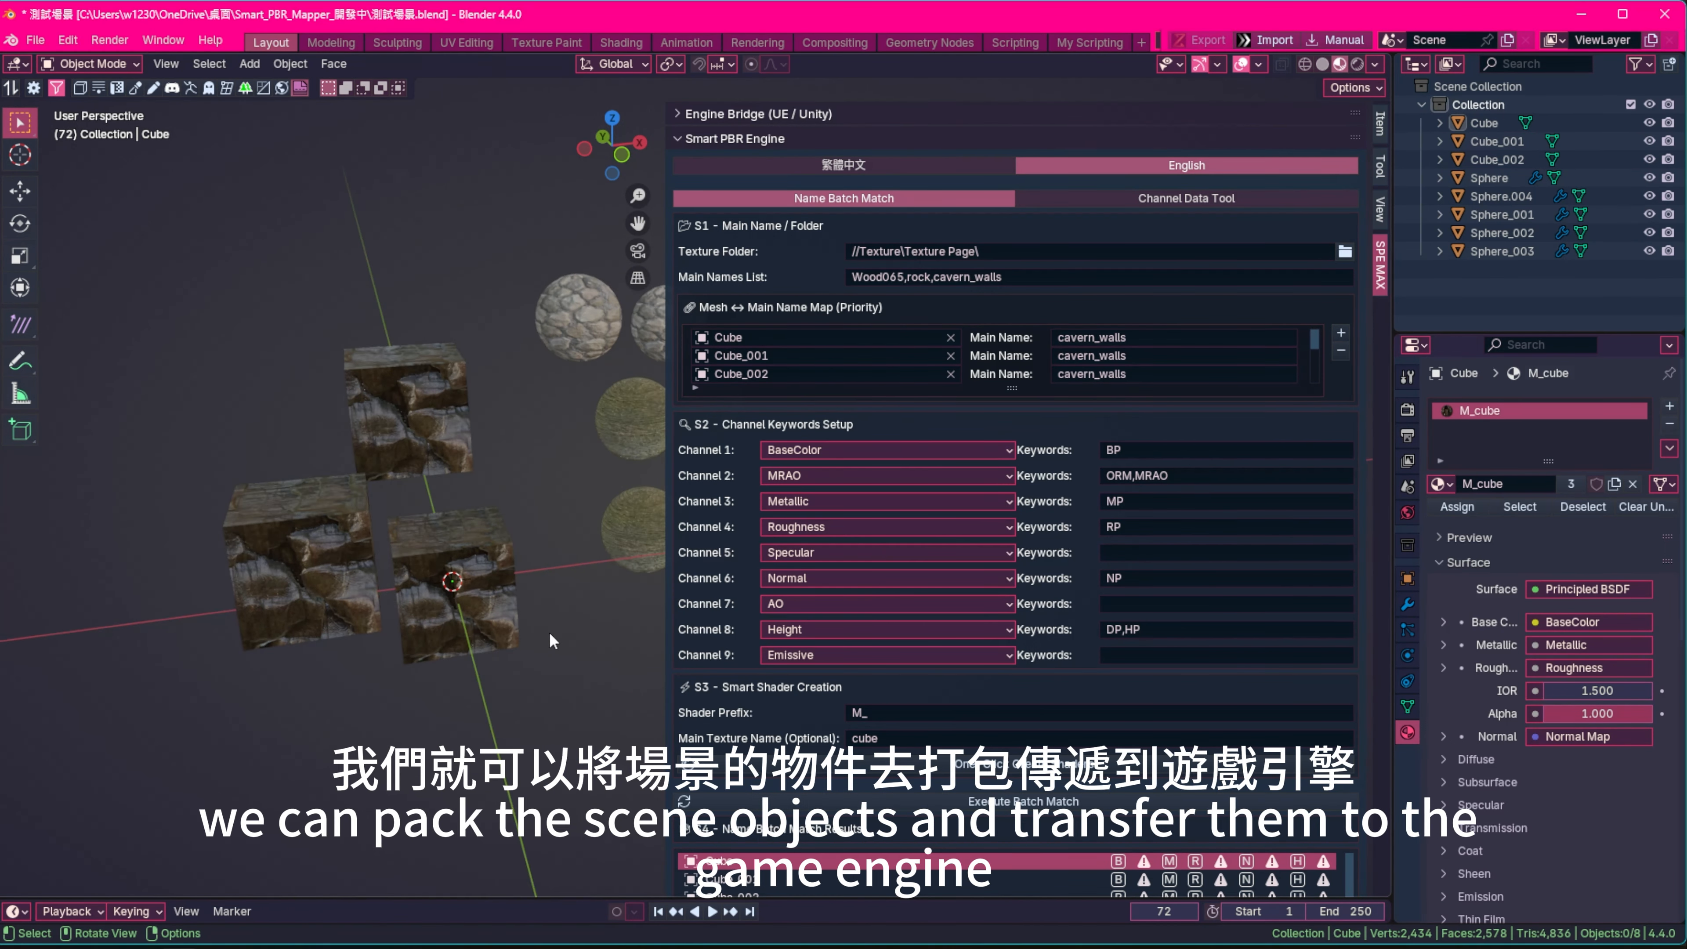
{"action": "middle_click_drag", "start_coordinate": [546, 634], "coordinate": [367, 659], "text": "shift"}
{"action": "left_click_drag", "start_coordinate": [81, 761], "coordinate": [631, 269]}
{"action": "left_click", "coordinate": [625, 270]}
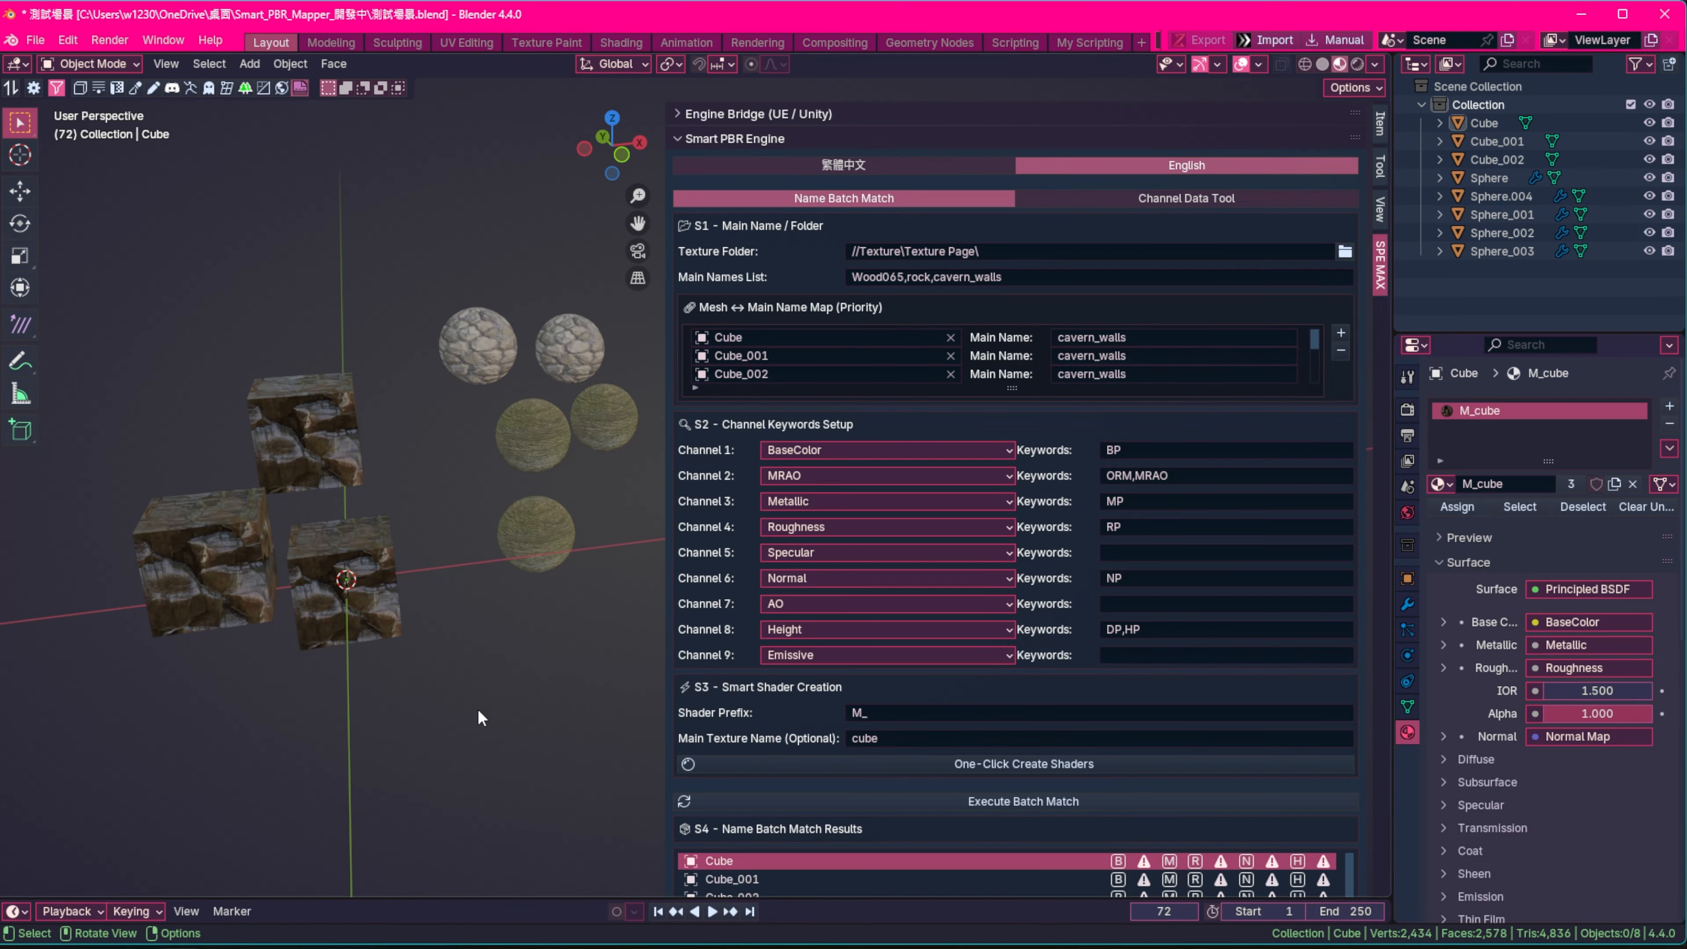
{"action": "left_click", "coordinate": [310, 413]}
{"action": "scroll", "coordinate": [183, 336], "scroll_direction": "down", "scroll_amount": 2}
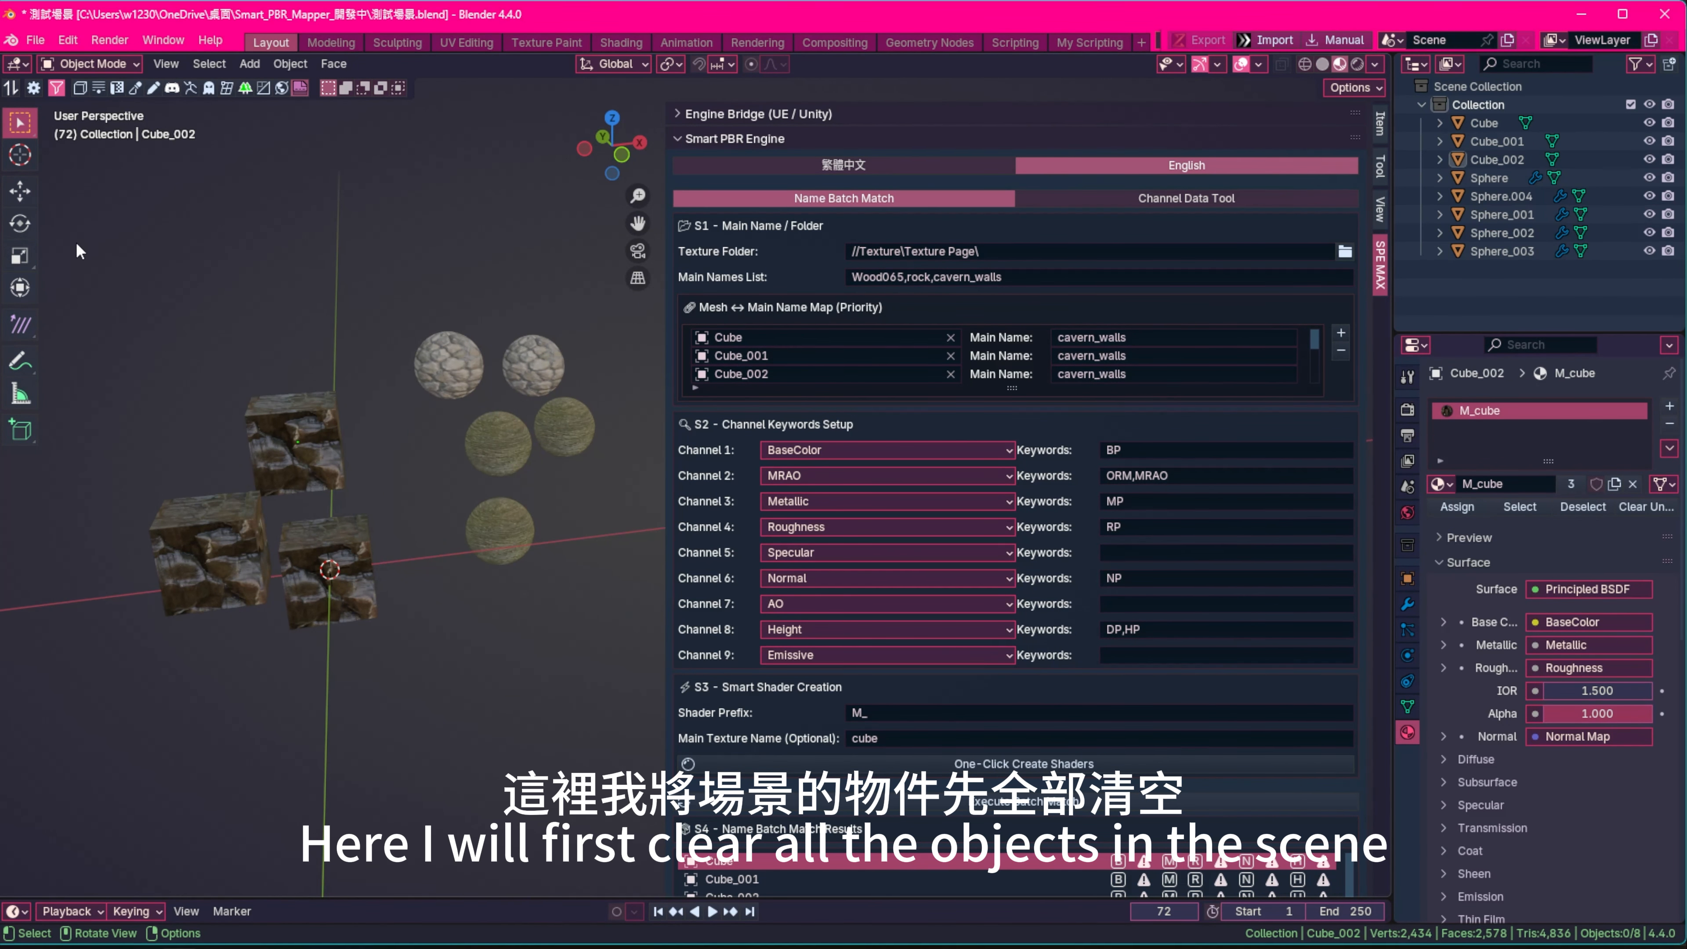
{"action": "left_click_drag", "start_coordinate": [75, 241], "coordinate": [243, 220]}
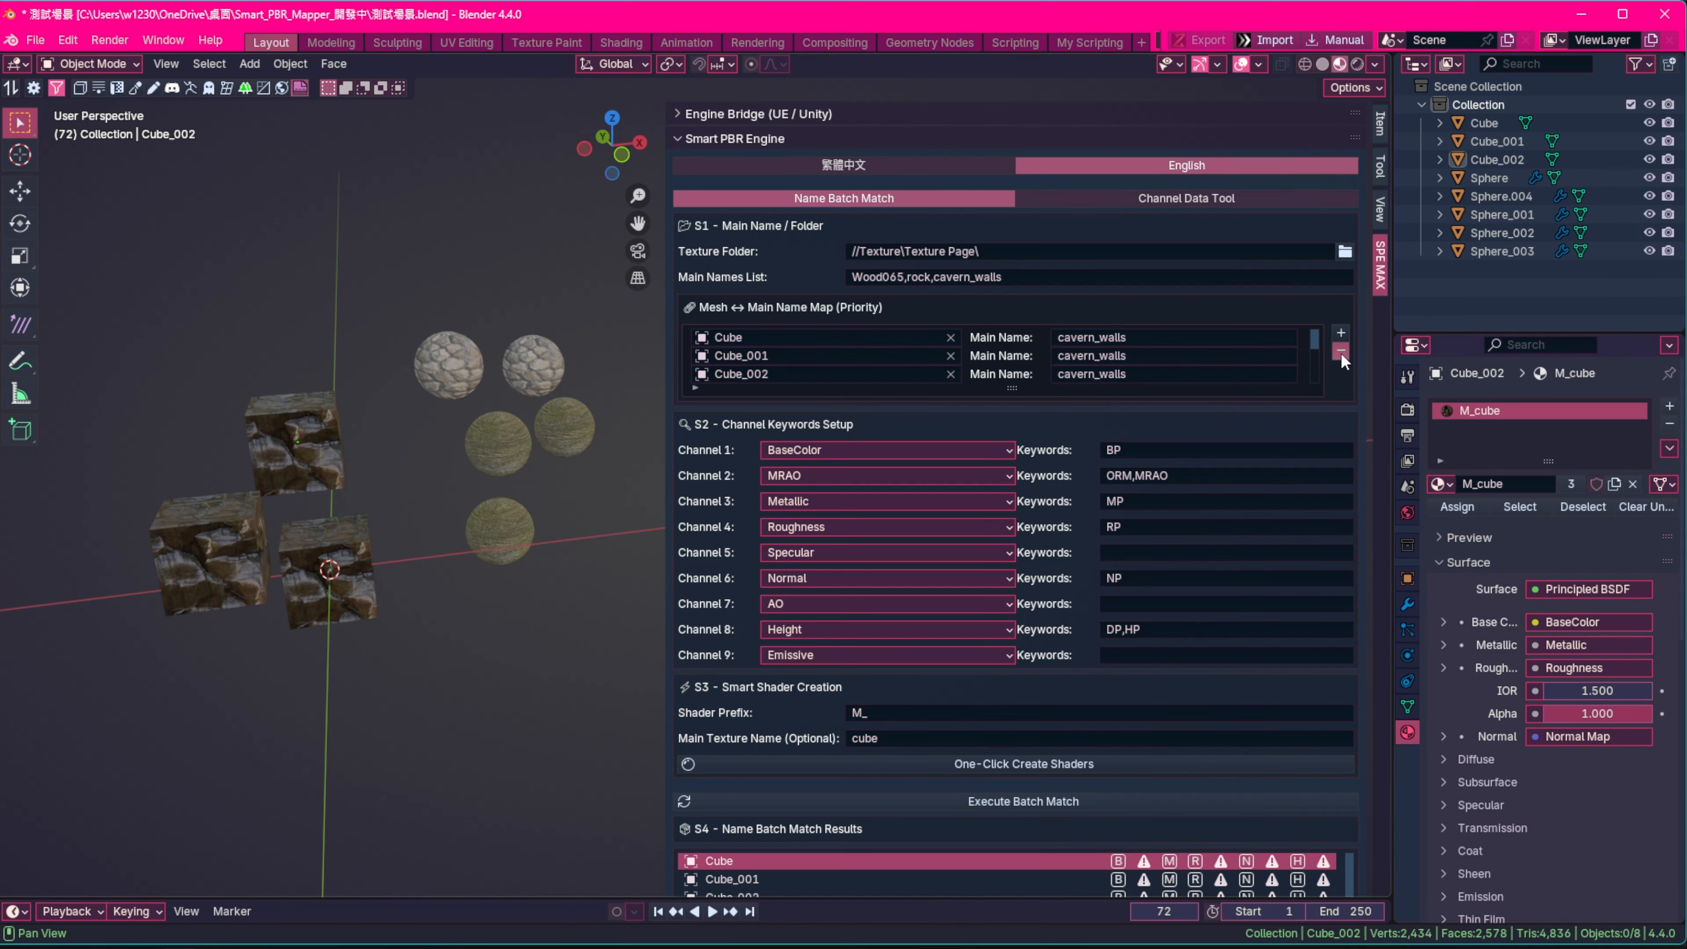
Remove all entries from the mesh-to-main-name map and clear the optional main texture name
{"action": "left_click", "coordinate": [1341, 352]}
{"action": "left_click", "coordinate": [1341, 352]}
{"action": "left_click", "coordinate": [1341, 353]}
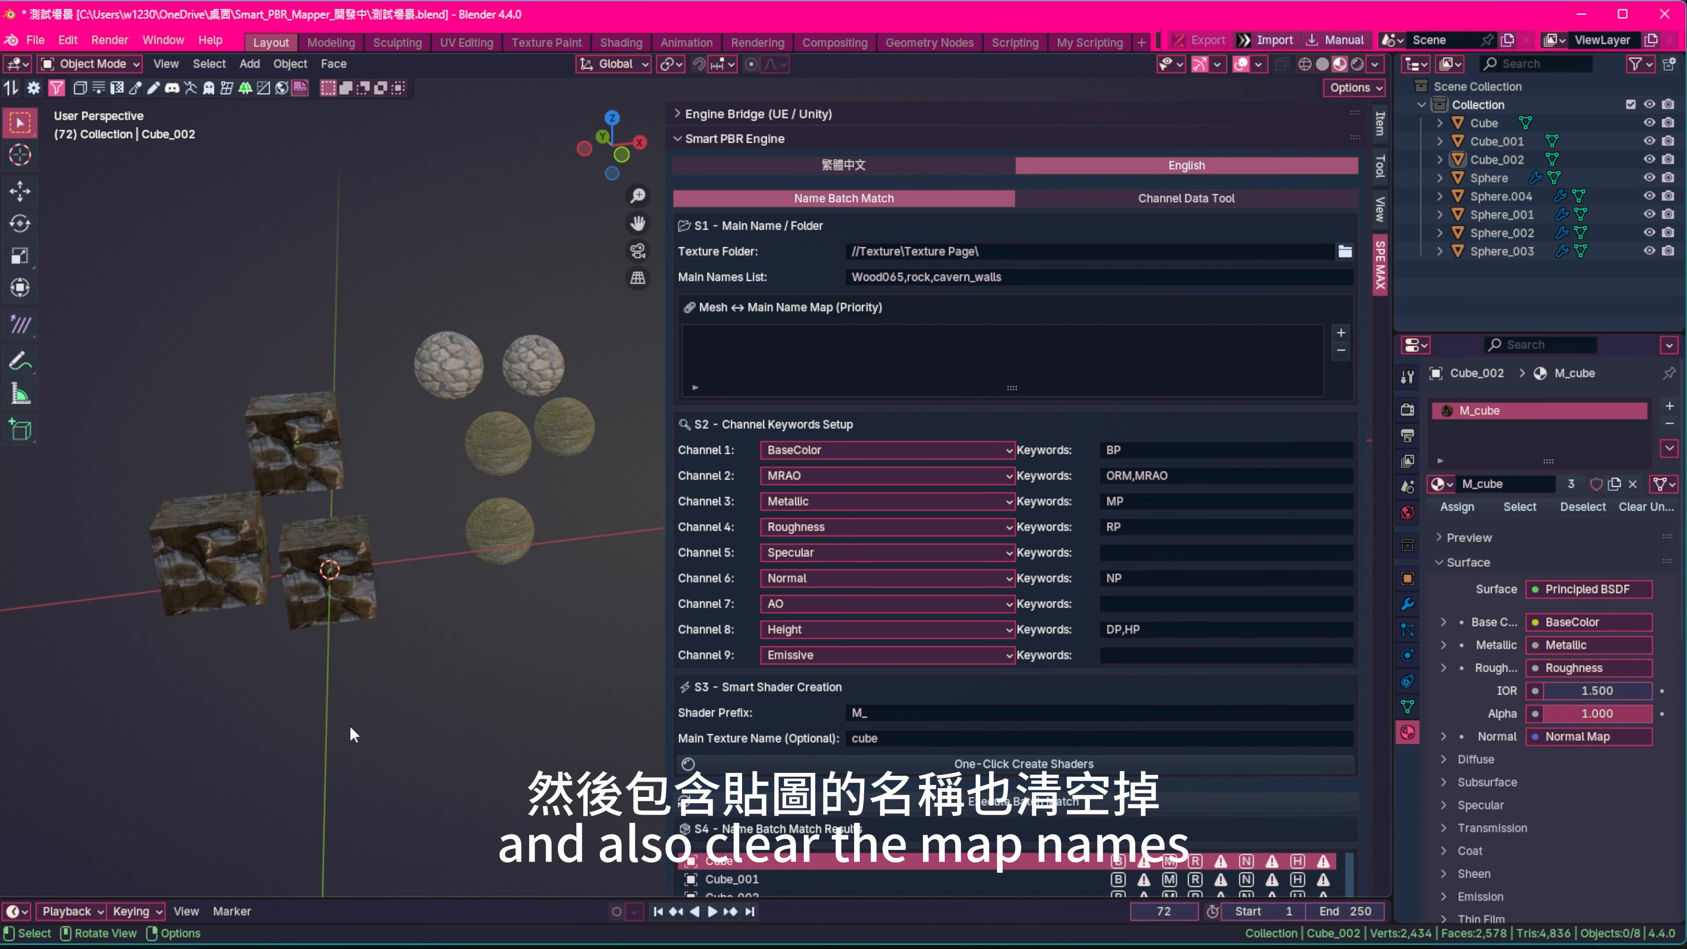
{"action": "left_click", "coordinate": [951, 731]}
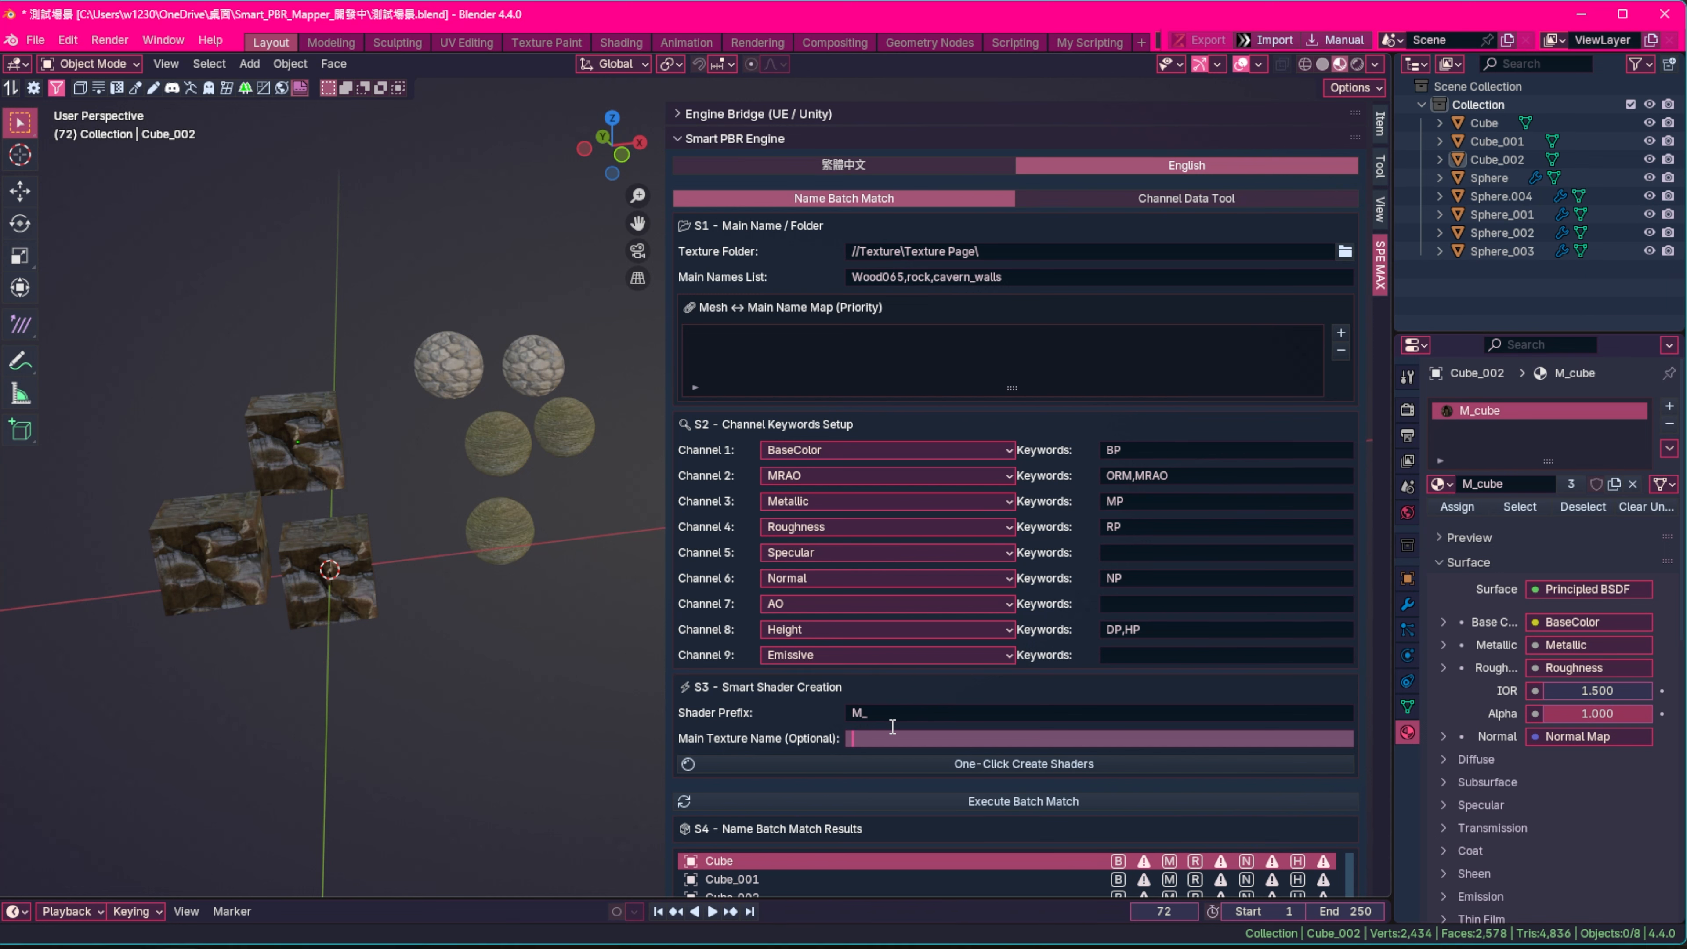
{"action": "key", "text": "Return"}
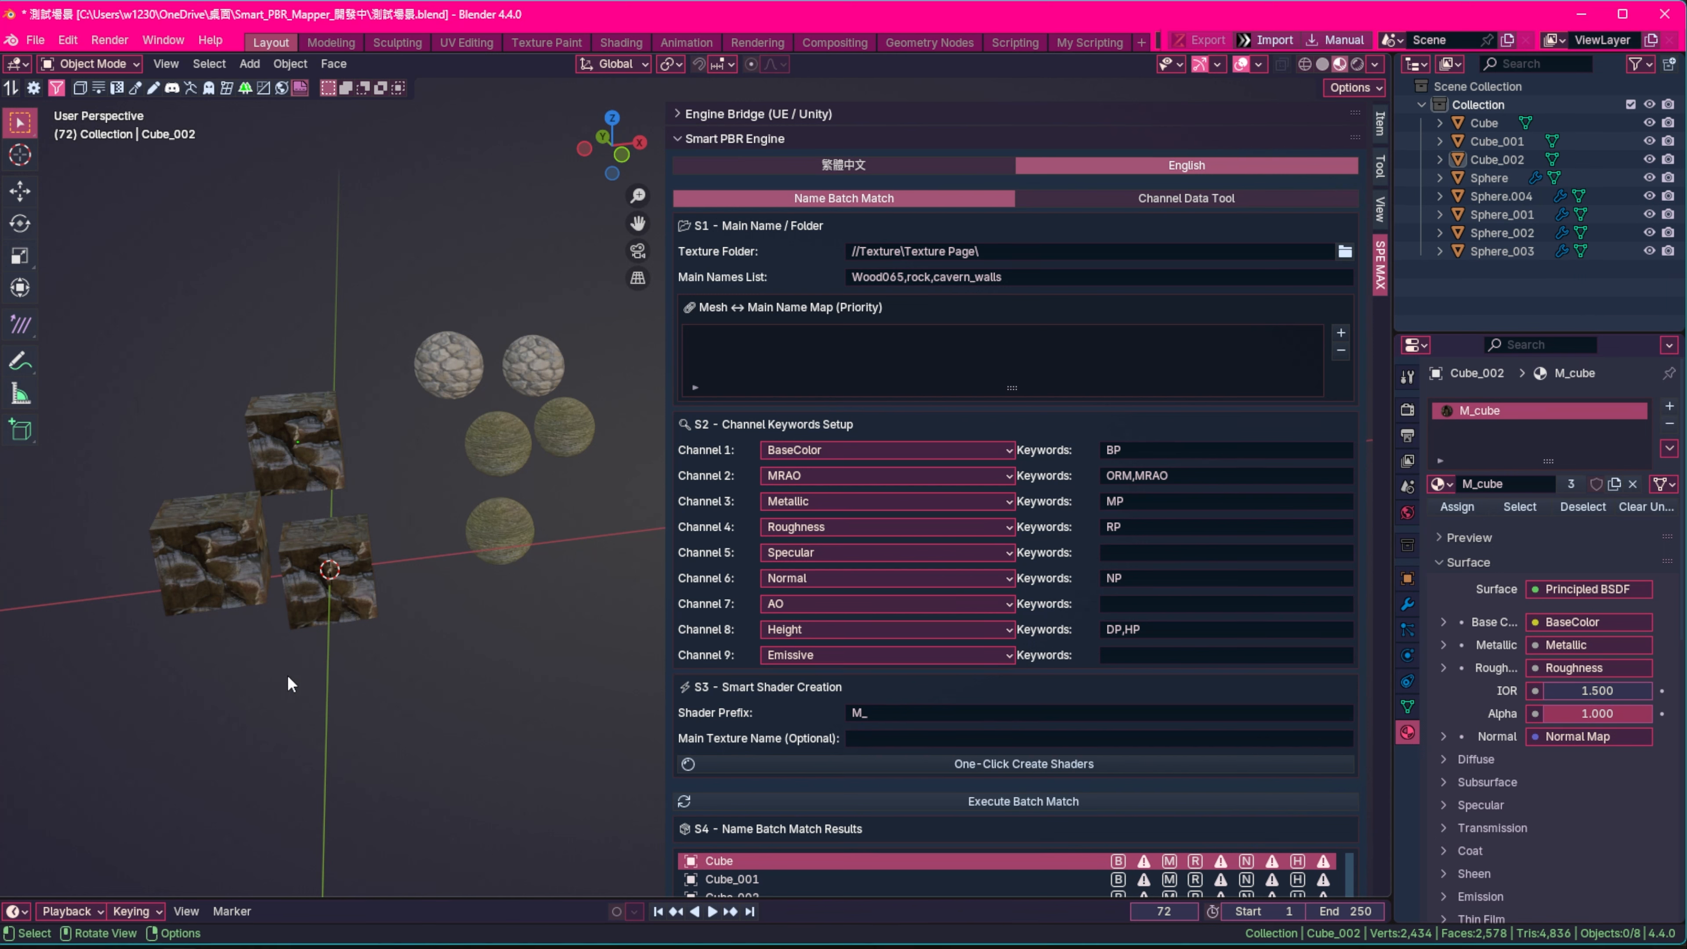
Copy the name Wood065 from the Main Names List, leaving the list as it is
{"action": "middle_click_drag", "start_coordinate": [283, 620], "coordinate": [339, 600]}
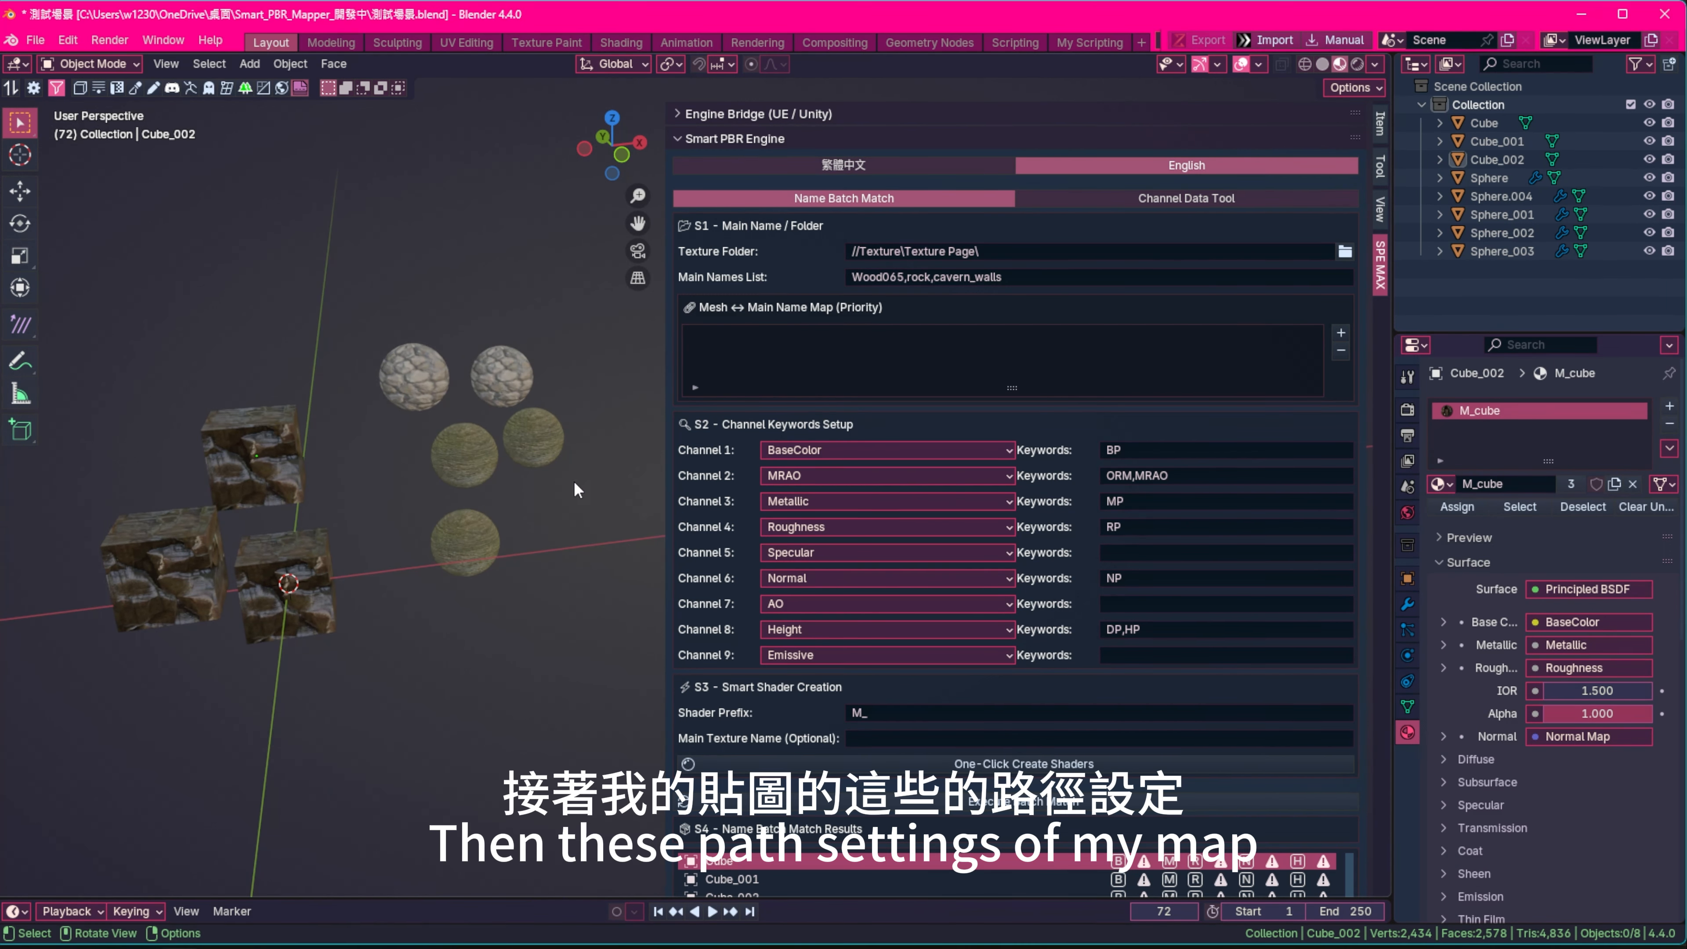
{"action": "middle_click_drag", "start_coordinate": [248, 530], "coordinate": [319, 530]}
{"action": "middle_click_drag", "start_coordinate": [324, 640], "coordinate": [426, 617], "text": "shift"}
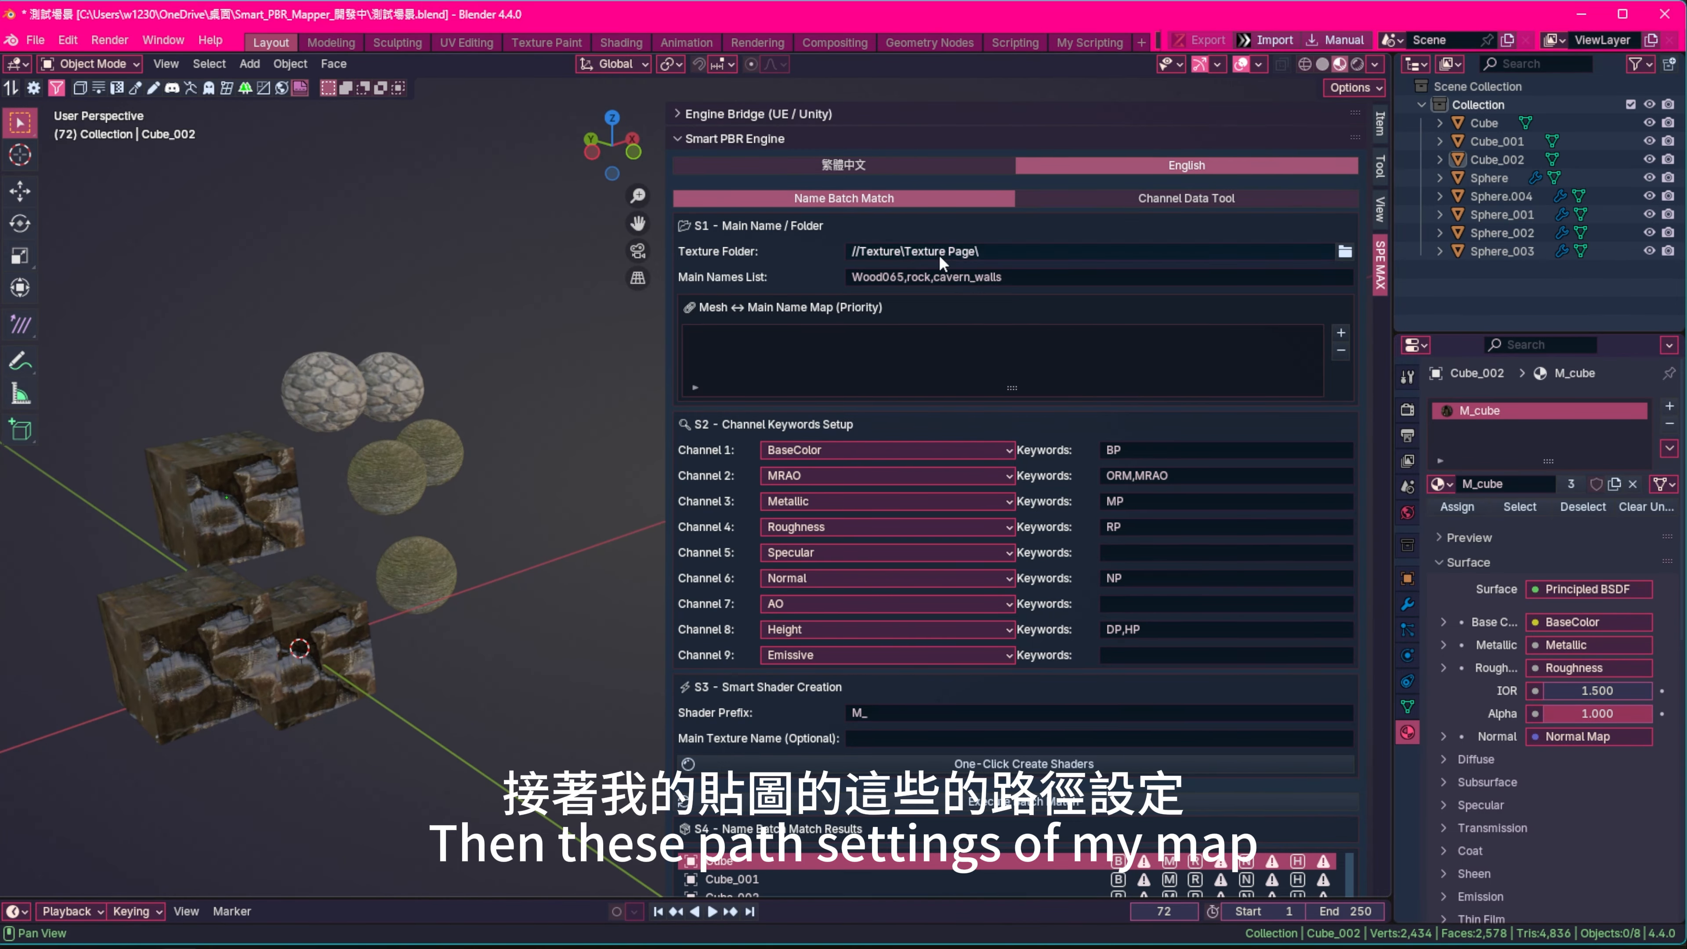
{"action": "left_click", "coordinate": [870, 276]}
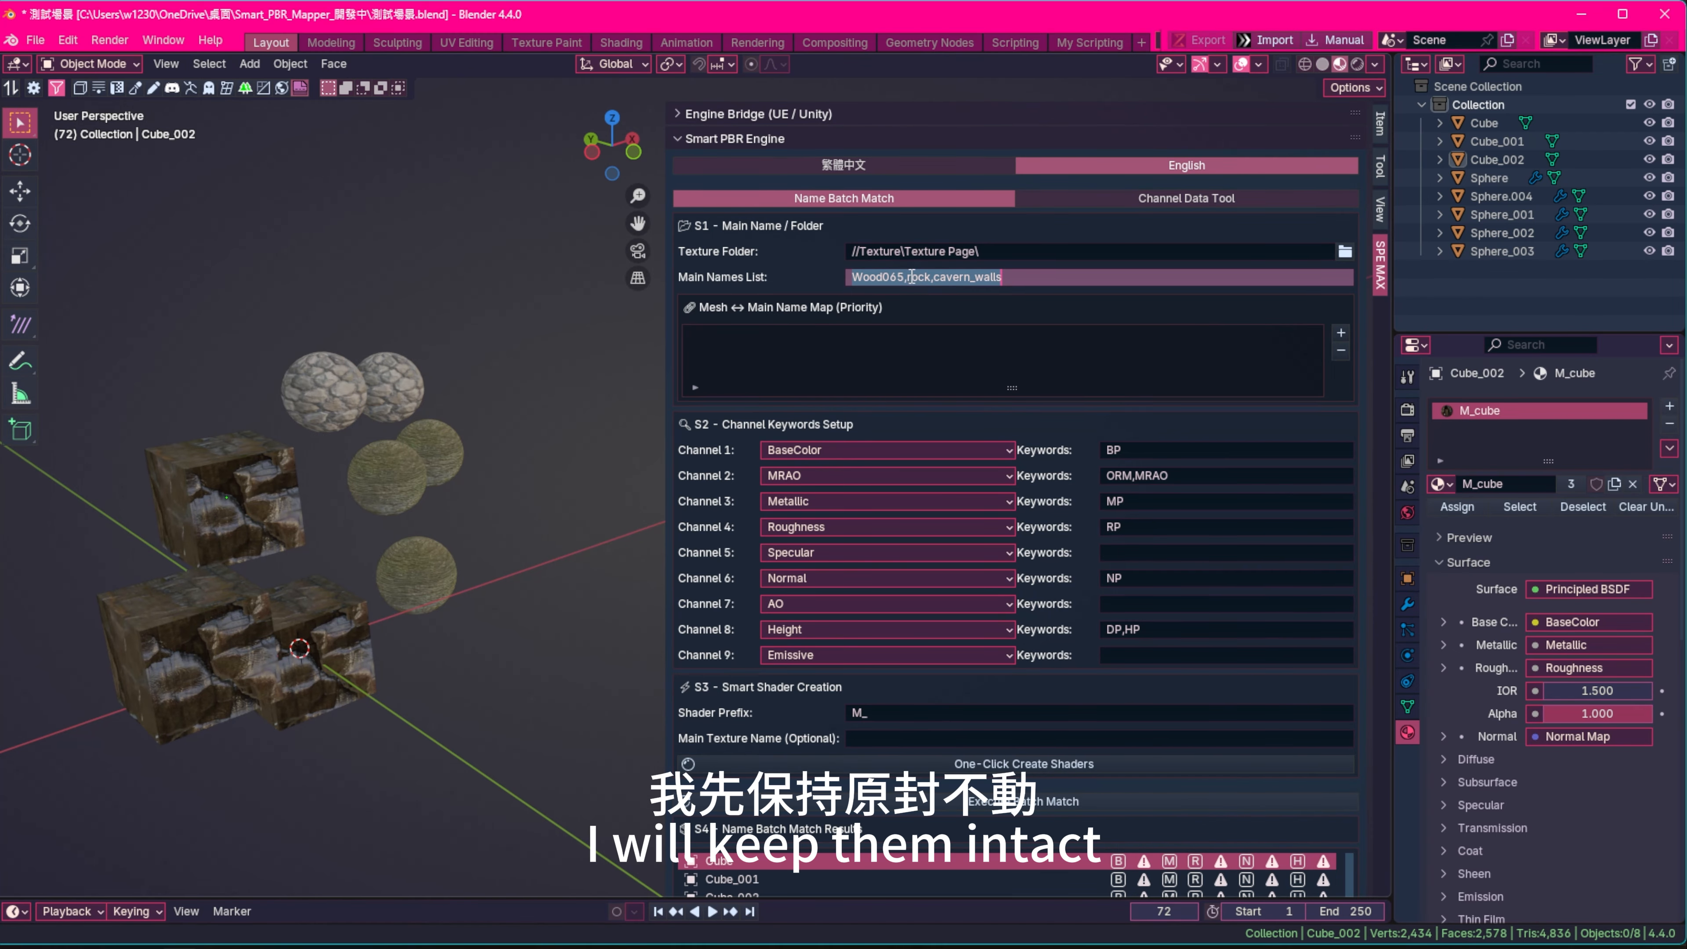
{"action": "left_click", "coordinate": [876, 280]}
{"action": "left_click_drag", "start_coordinate": [904, 278], "coordinate": [572, 348]}
{"action": "key", "text": "ctrl+c"}
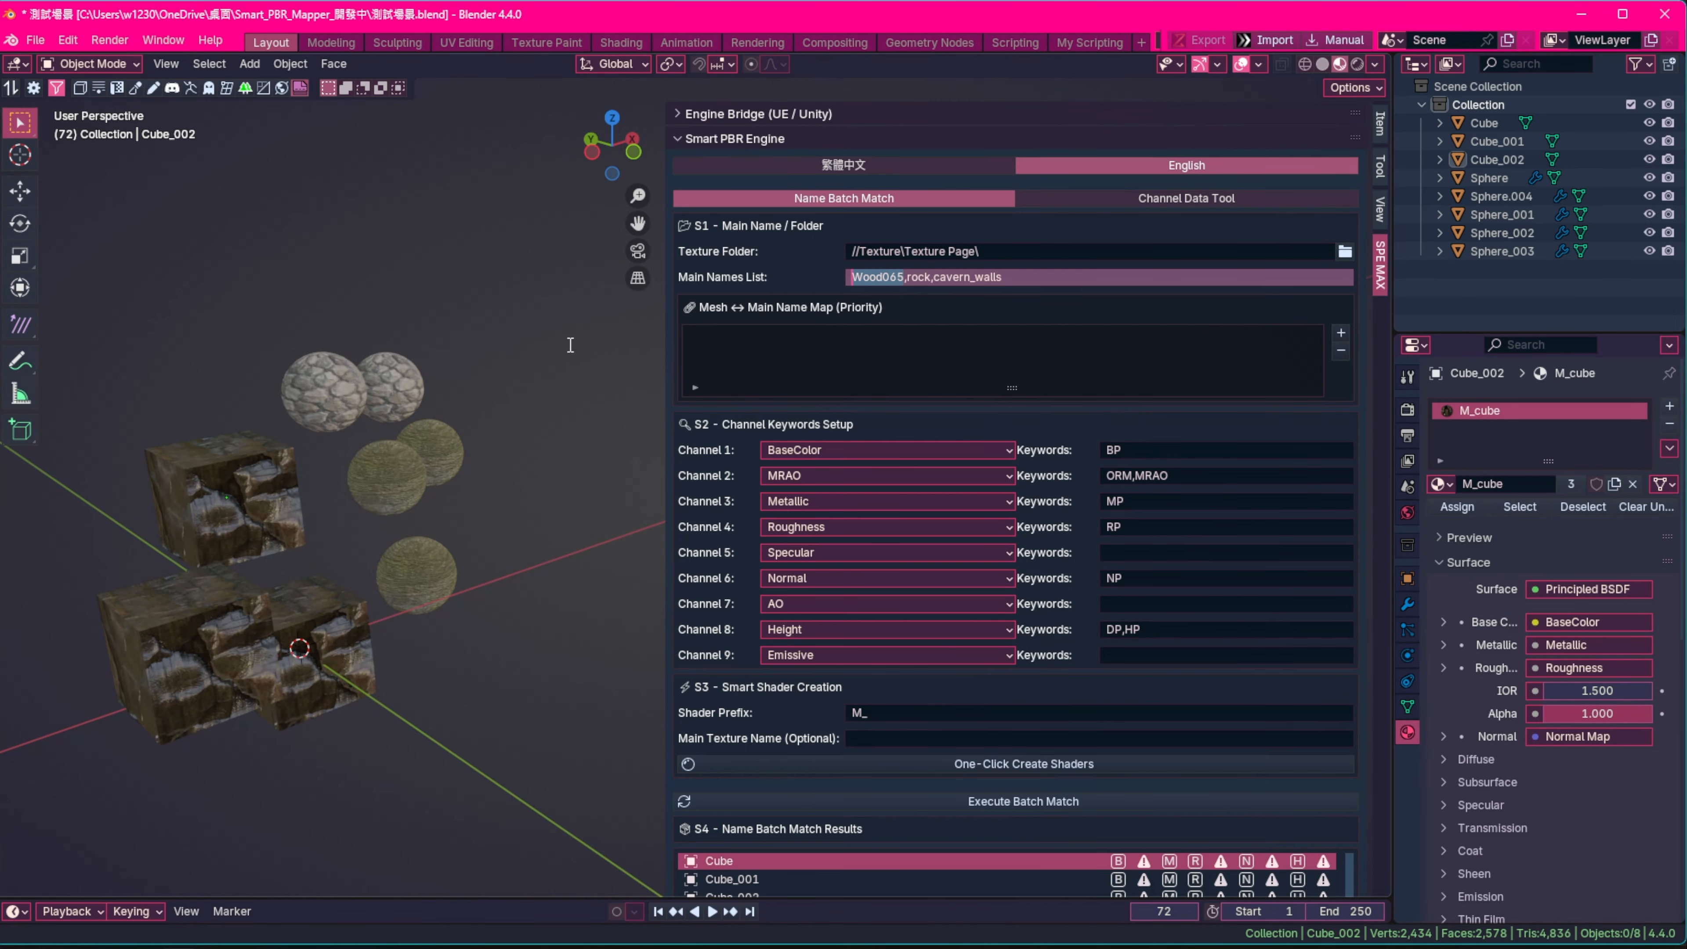
{"action": "left_click", "coordinate": [769, 277]}
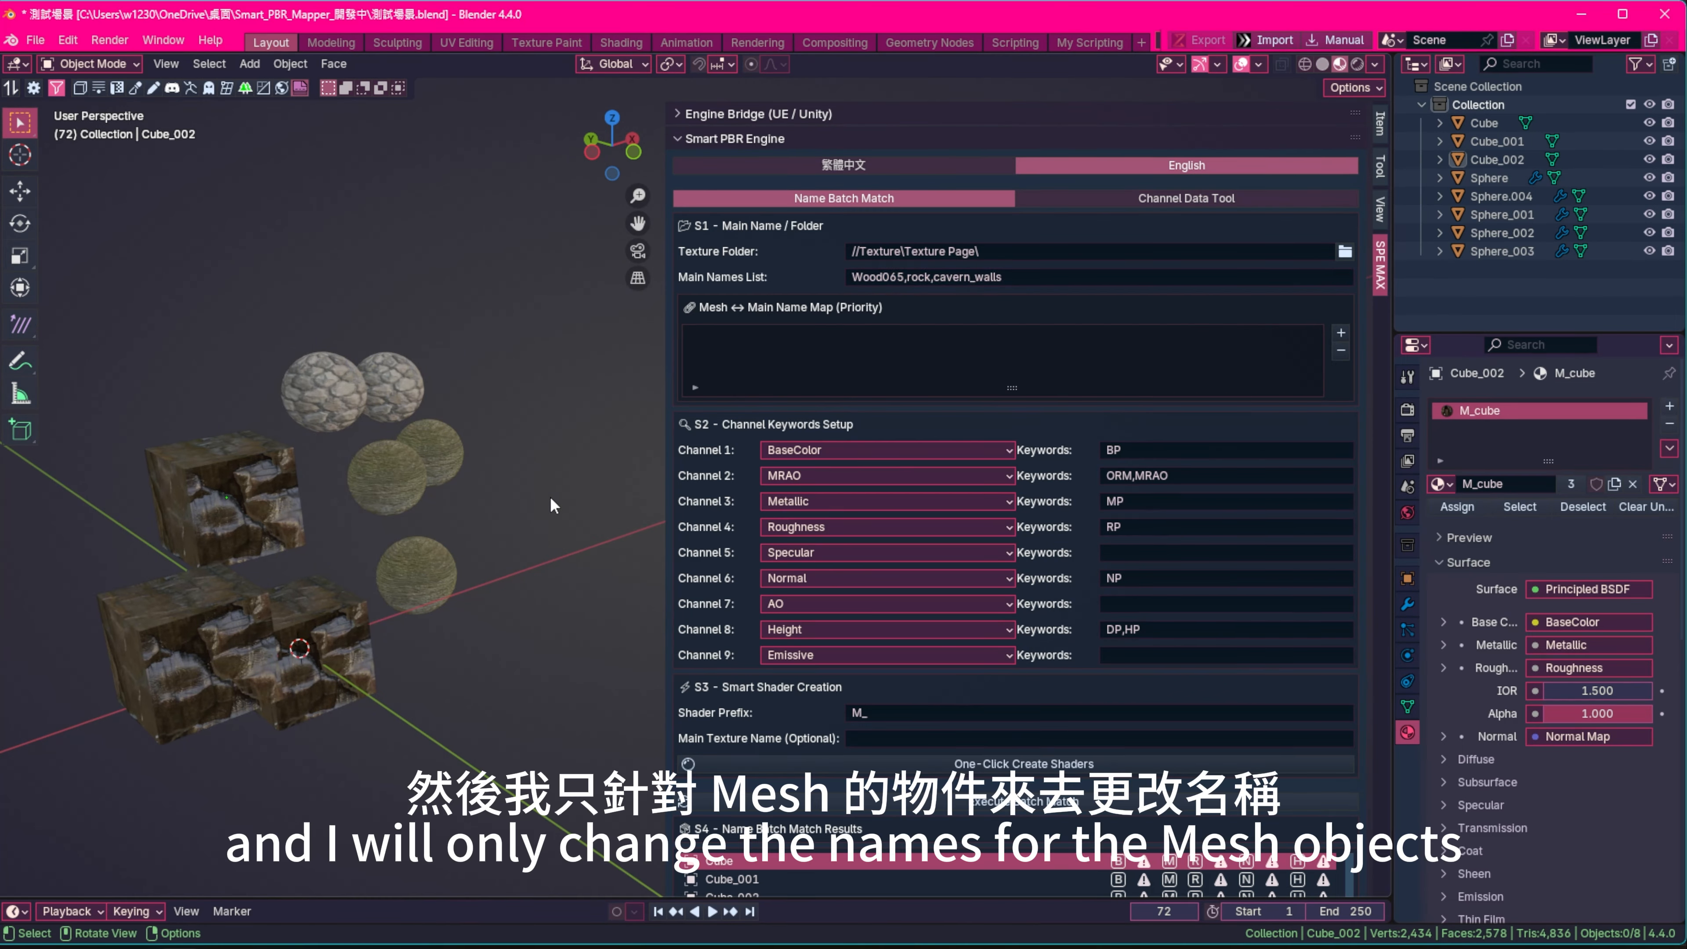
Rename the object Cube to the copied name Wood065
{"action": "middle_click_drag", "start_coordinate": [406, 450], "coordinate": [391, 458]}
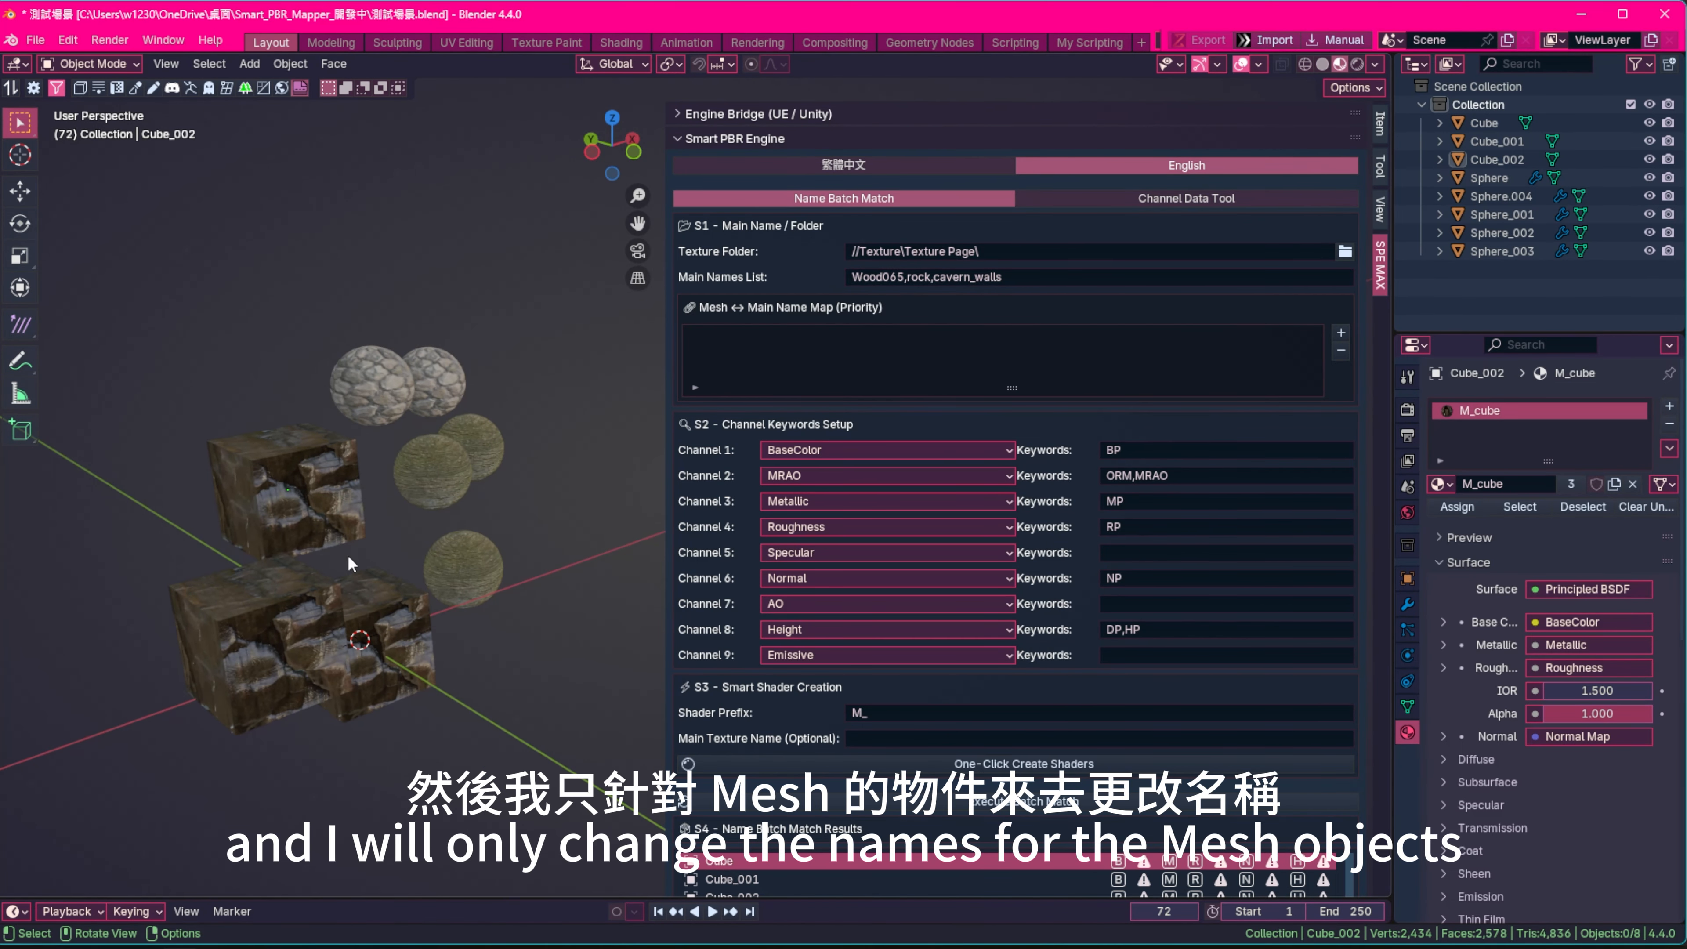
{"action": "middle_click_drag", "start_coordinate": [349, 557], "coordinate": [382, 562]}
{"action": "left_click", "coordinate": [1485, 123]}
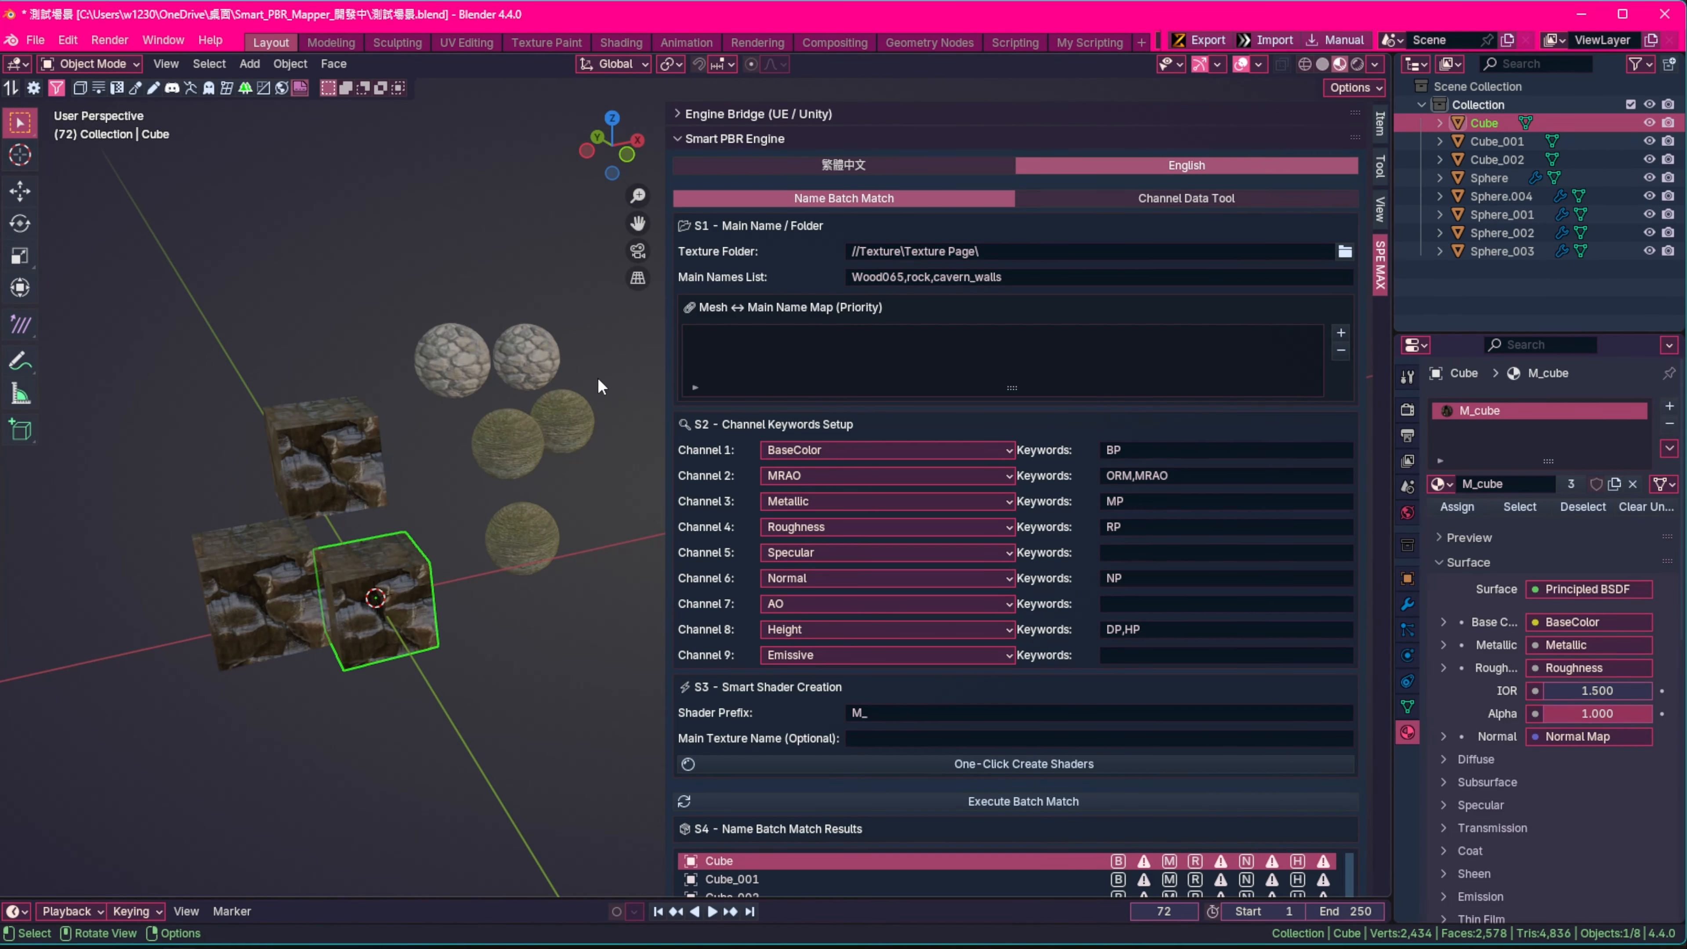
{"action": "key", "text": "F2"}
{"action": "key", "text": "ctrl+v"}
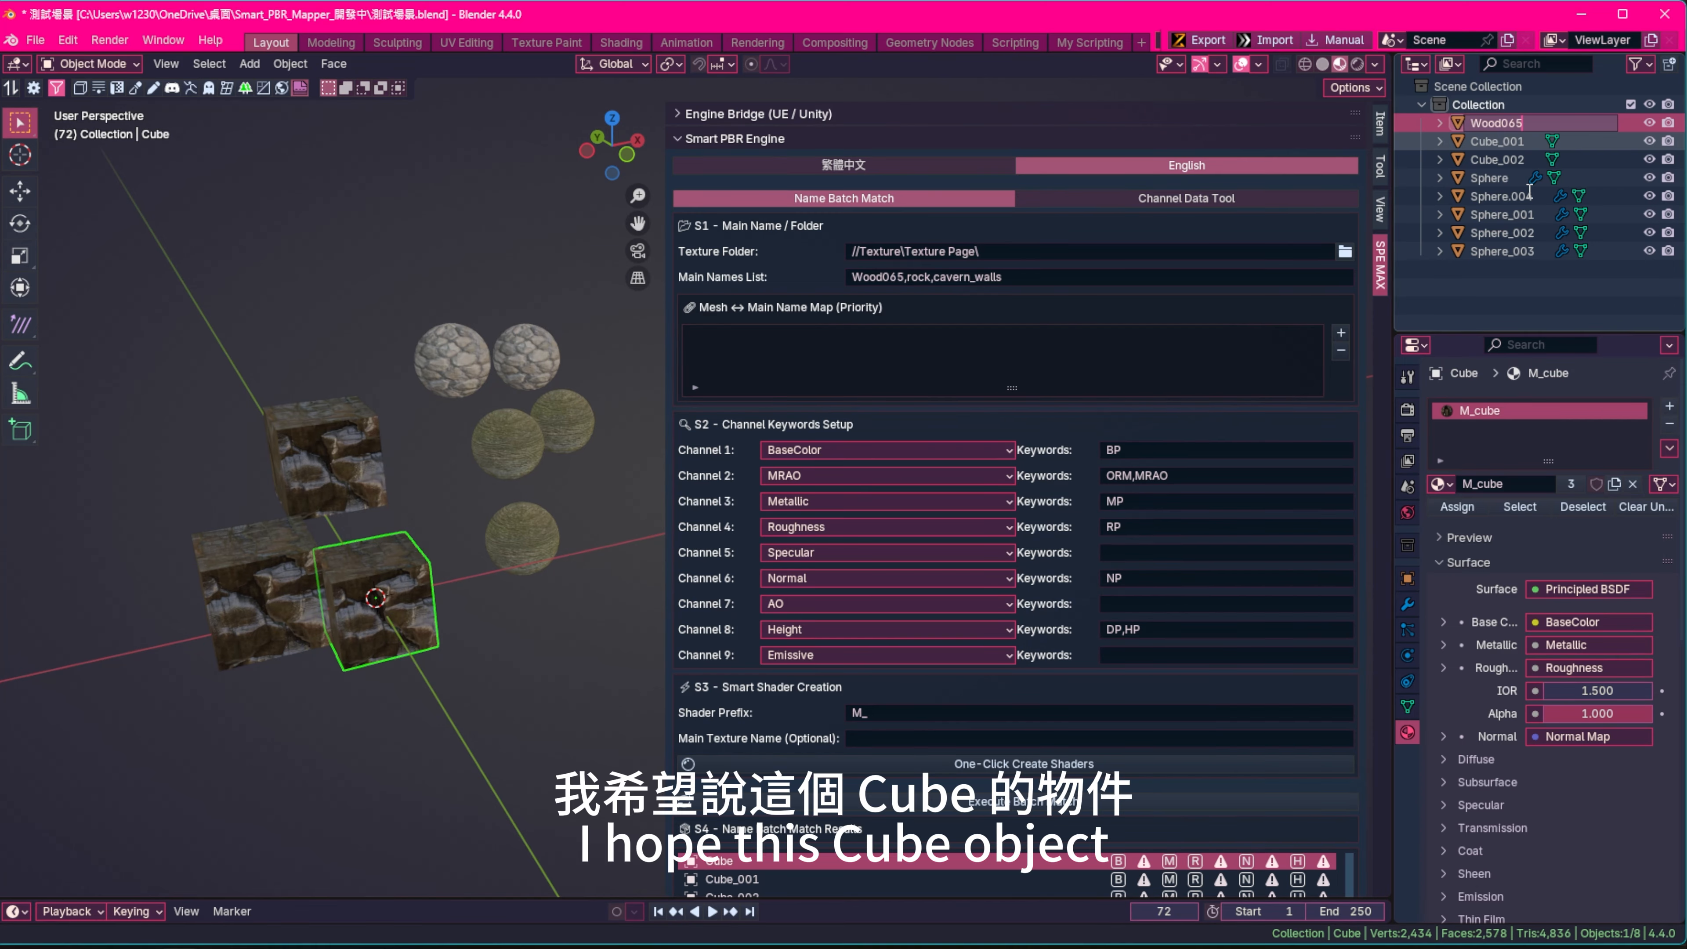
{"action": "key", "text": "Return"}
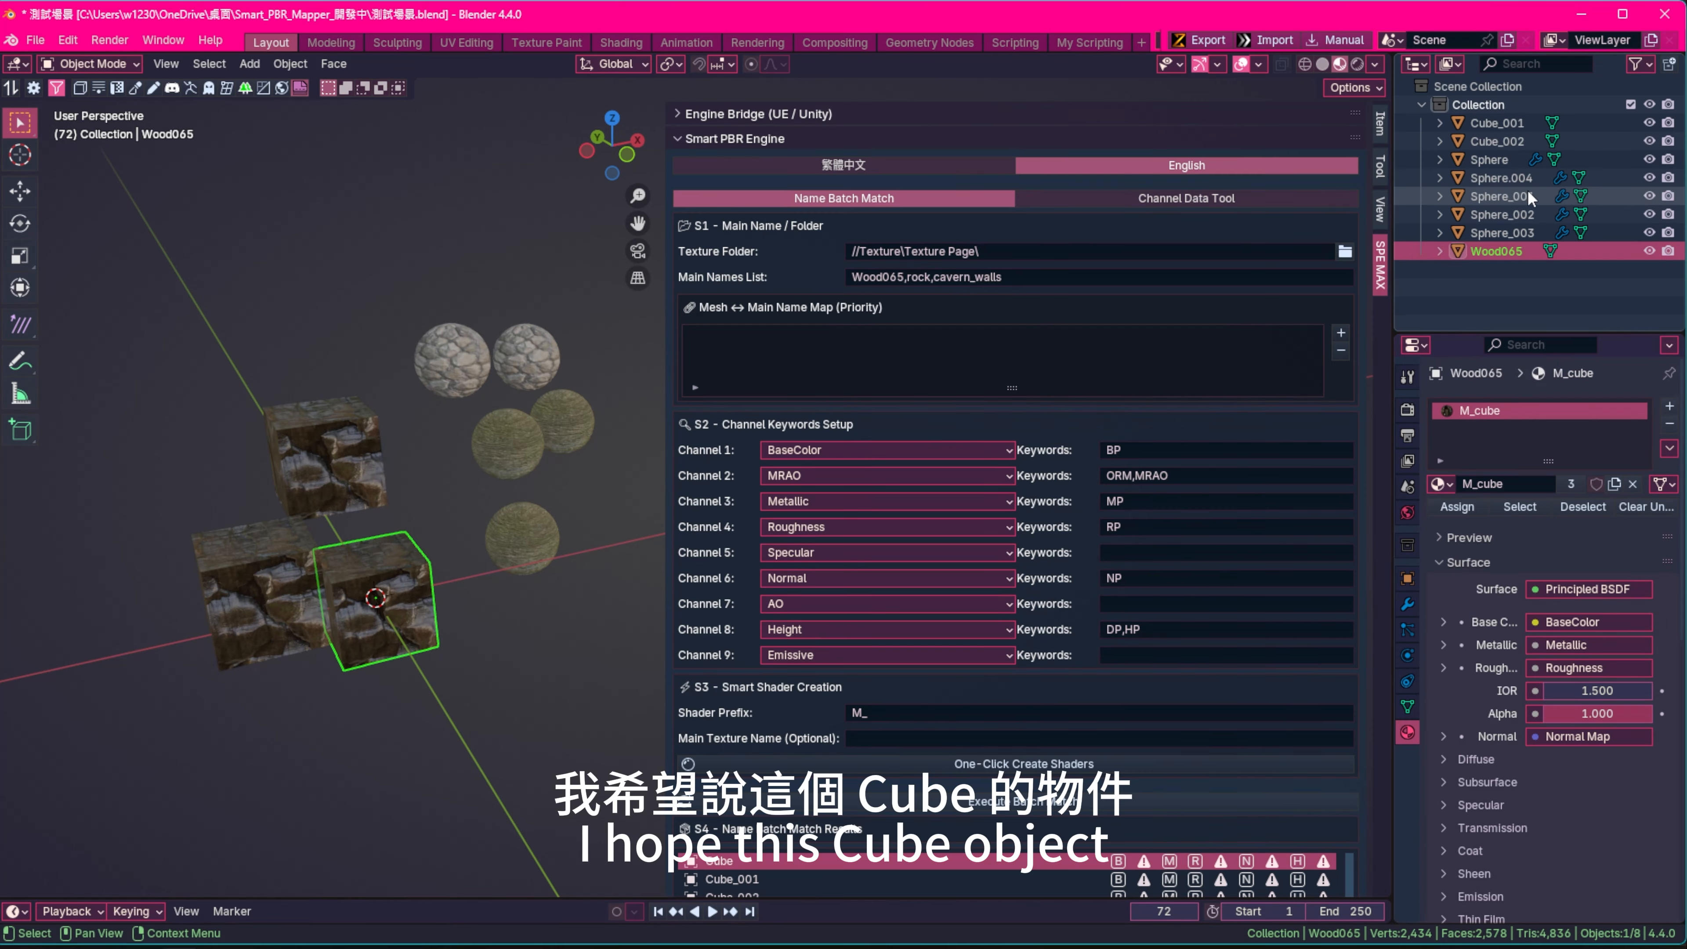
Rename the object Cube_001 to Wood065_001
{"action": "left_click", "coordinate": [1492, 124]}
{"action": "left_click", "coordinate": [1484, 253]}
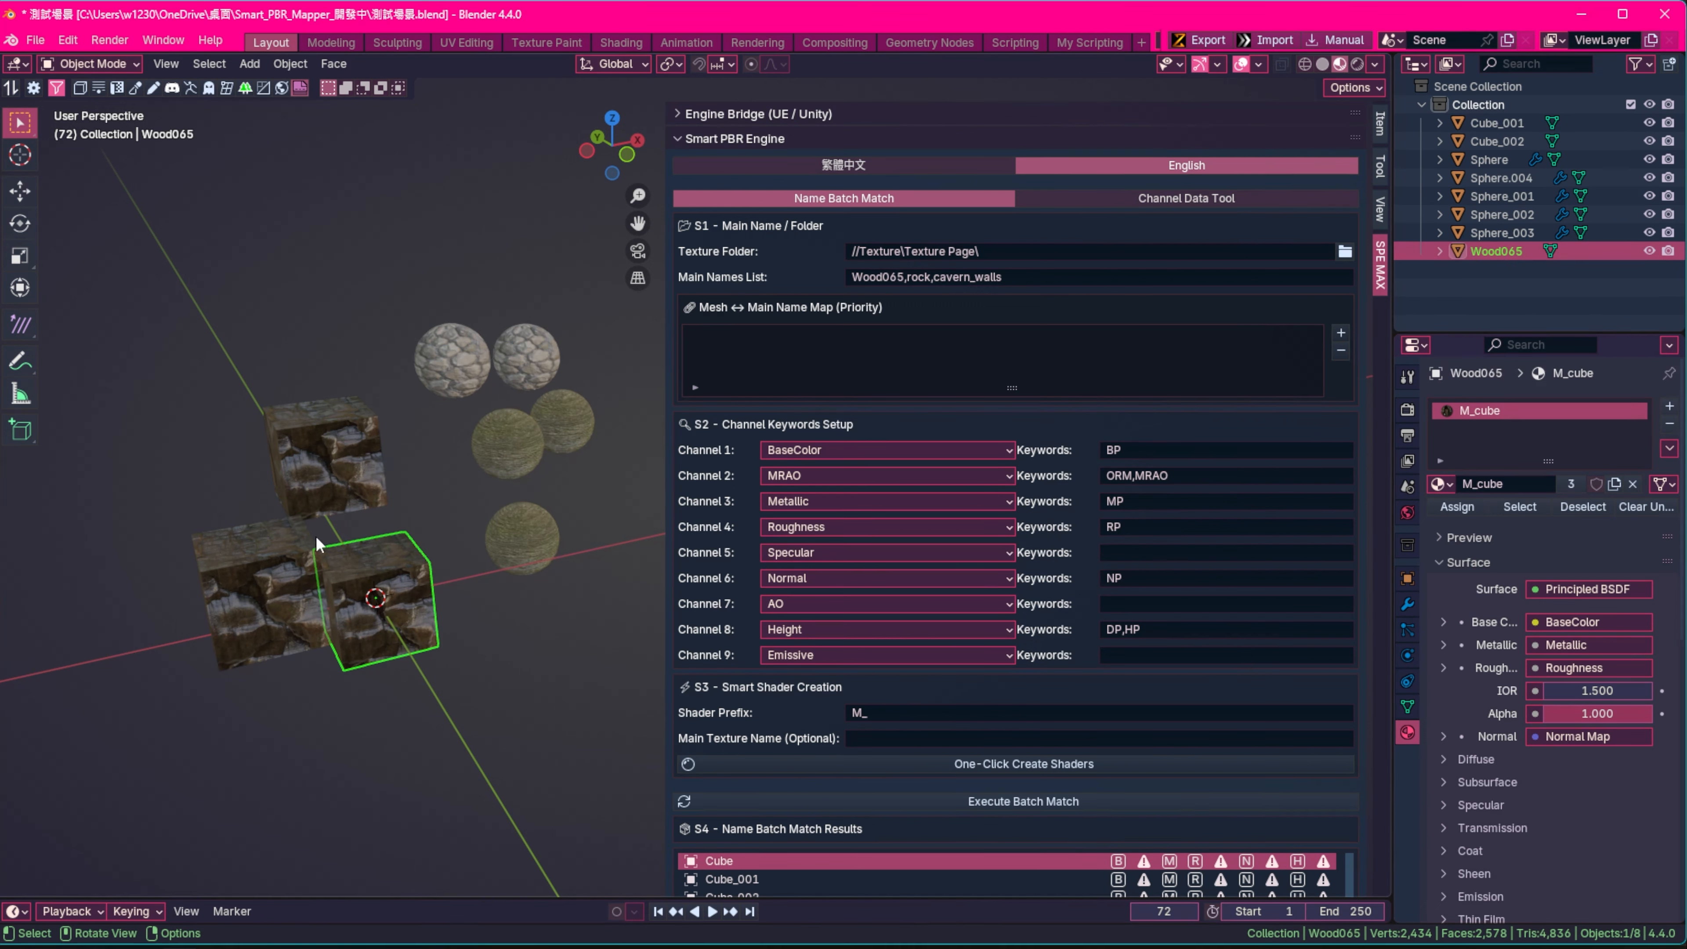
{"action": "left_click", "coordinate": [342, 433]}
{"action": "left_click", "coordinate": [1493, 253]}
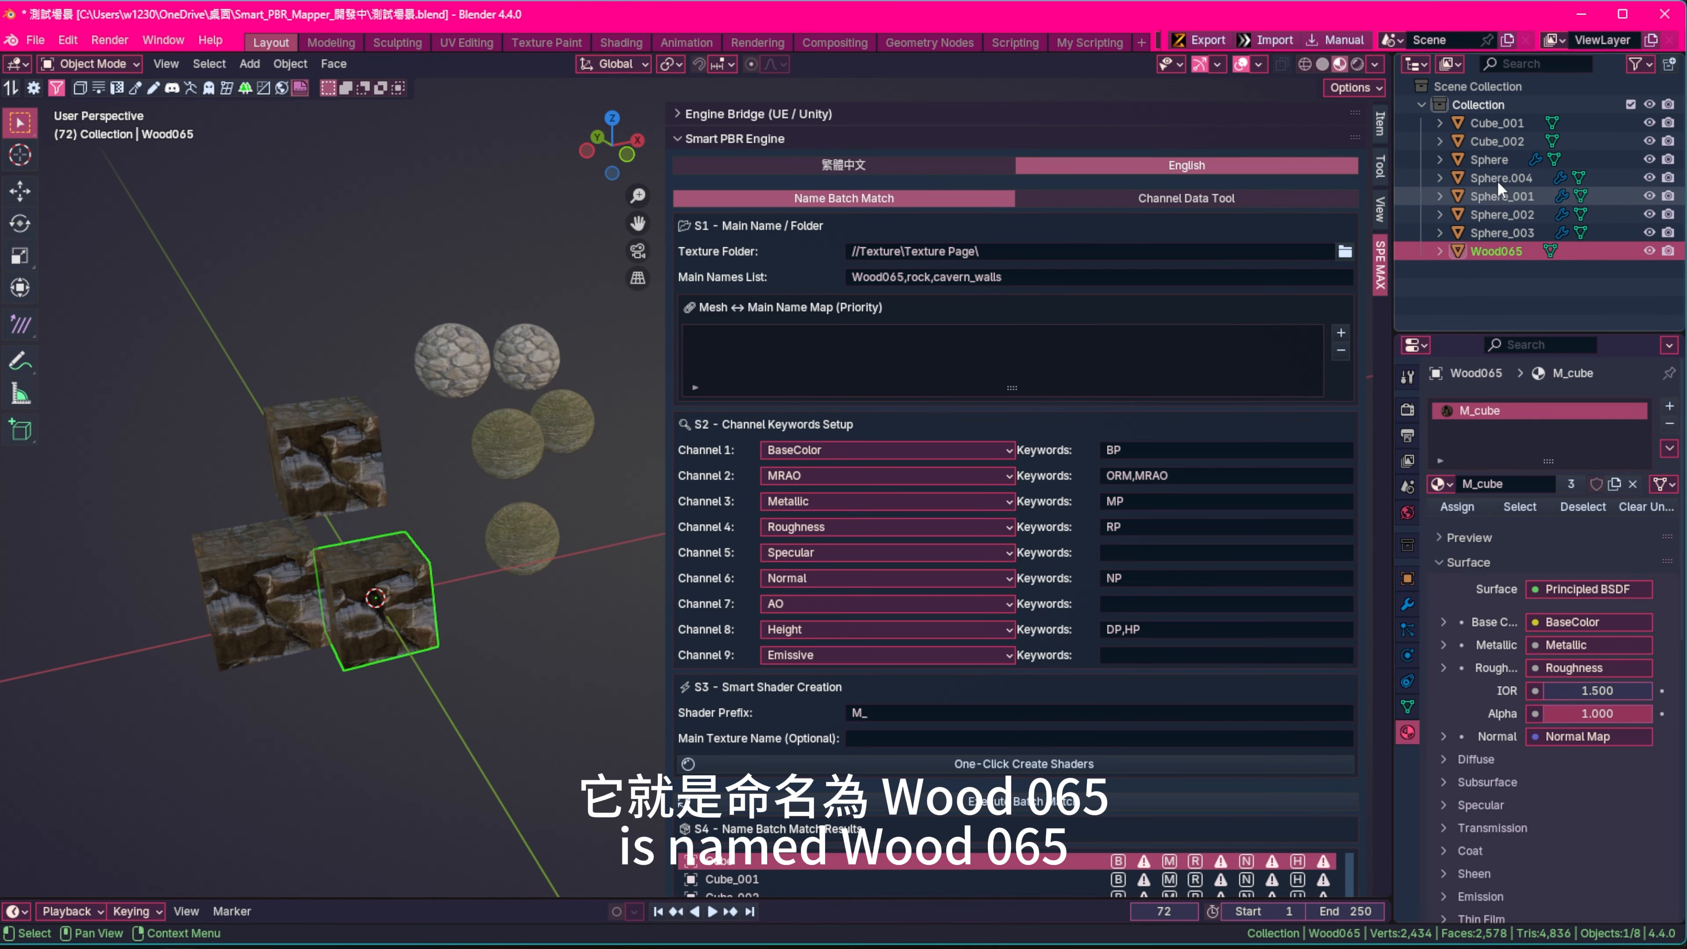
{"action": "left_click", "coordinate": [1492, 122]}
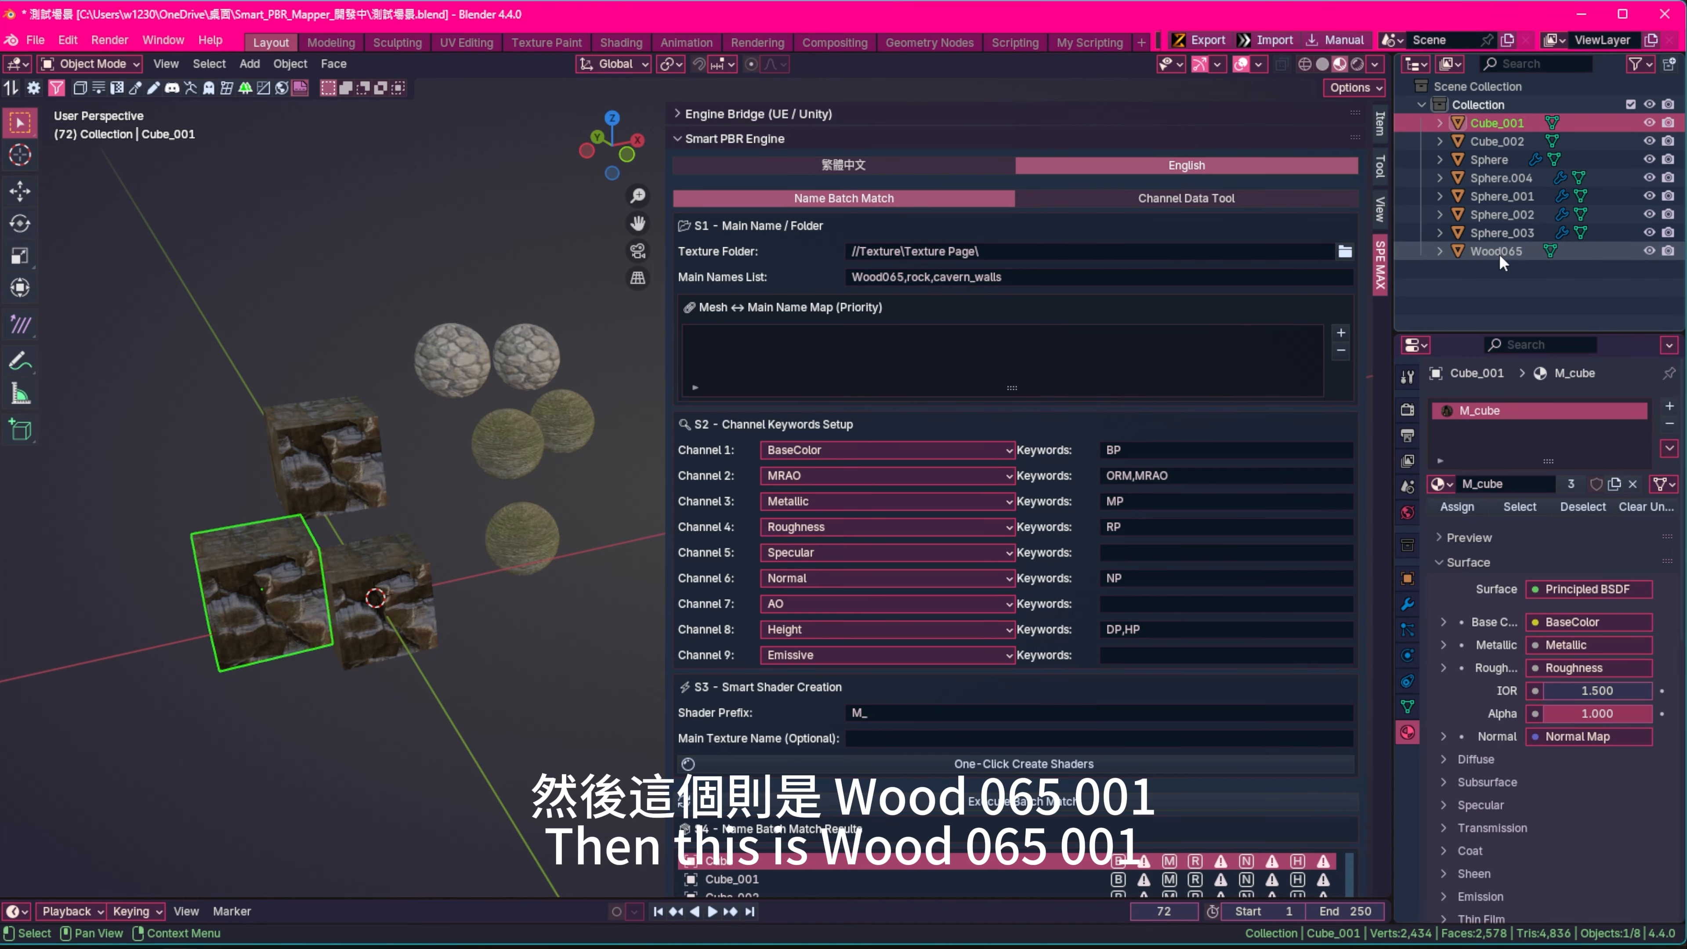
{"action": "double_click", "coordinate": [1494, 126]}
{"action": "type", "text": "Wood065_"}
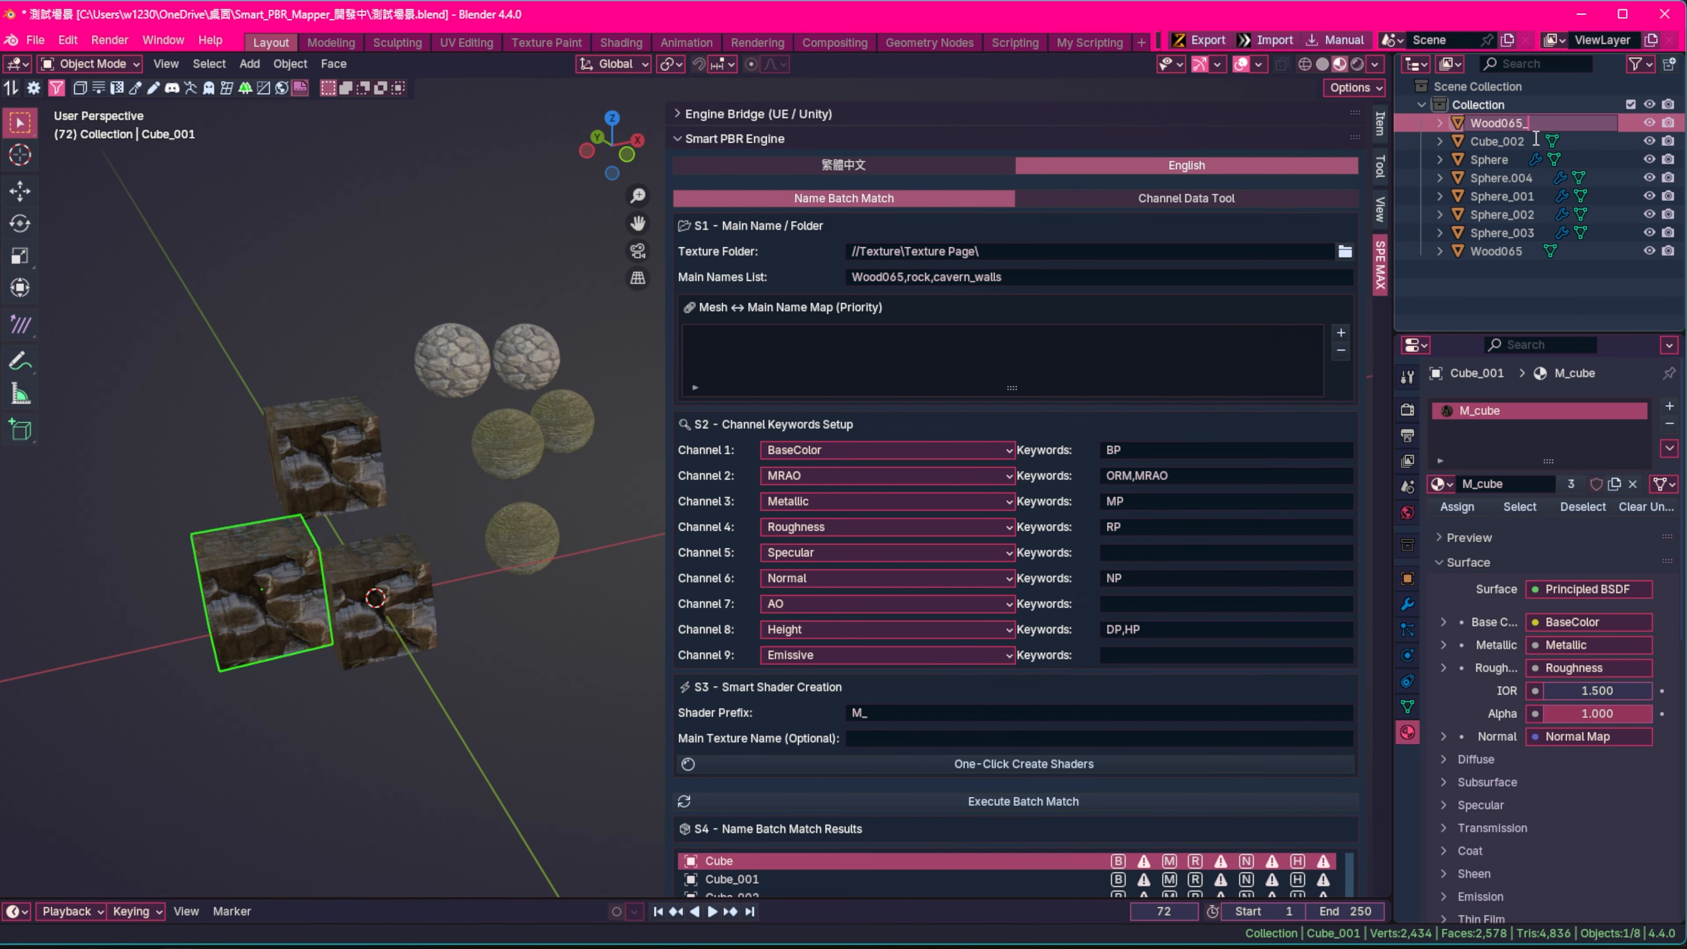
{"action": "type", "text": "001"}
{"action": "key", "text": "Return"}
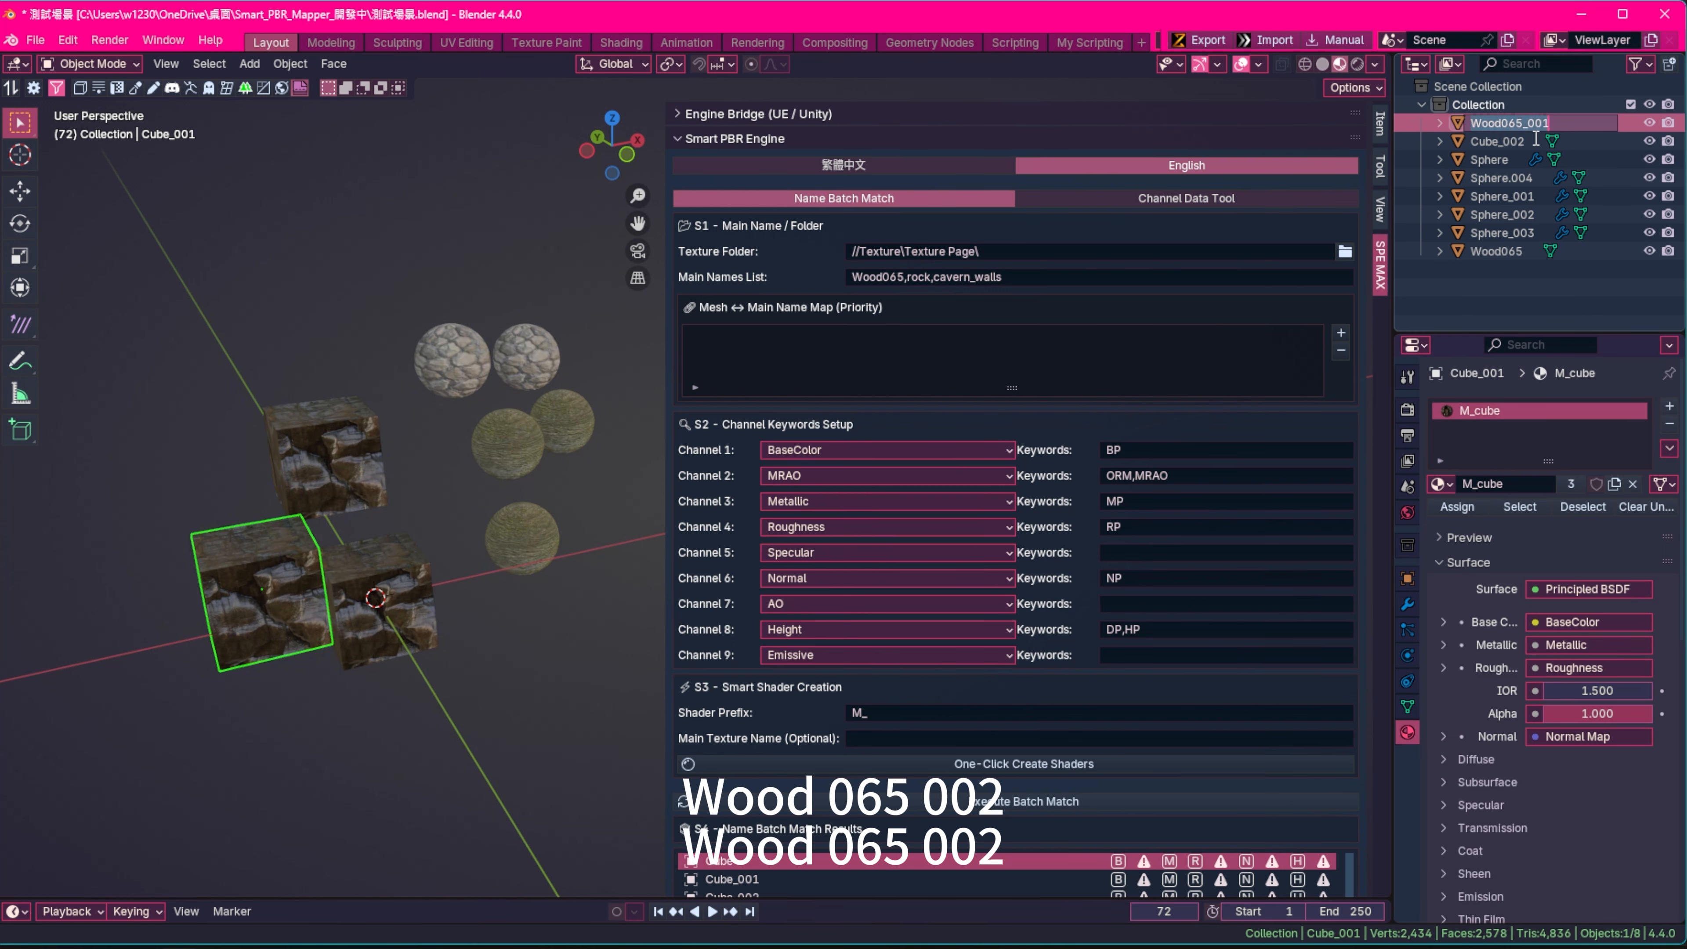
Rename the object Cube_002 to Wood065_002
{"action": "double_click", "coordinate": [1499, 122]}
{"action": "type", "text": "Wood065_001"}
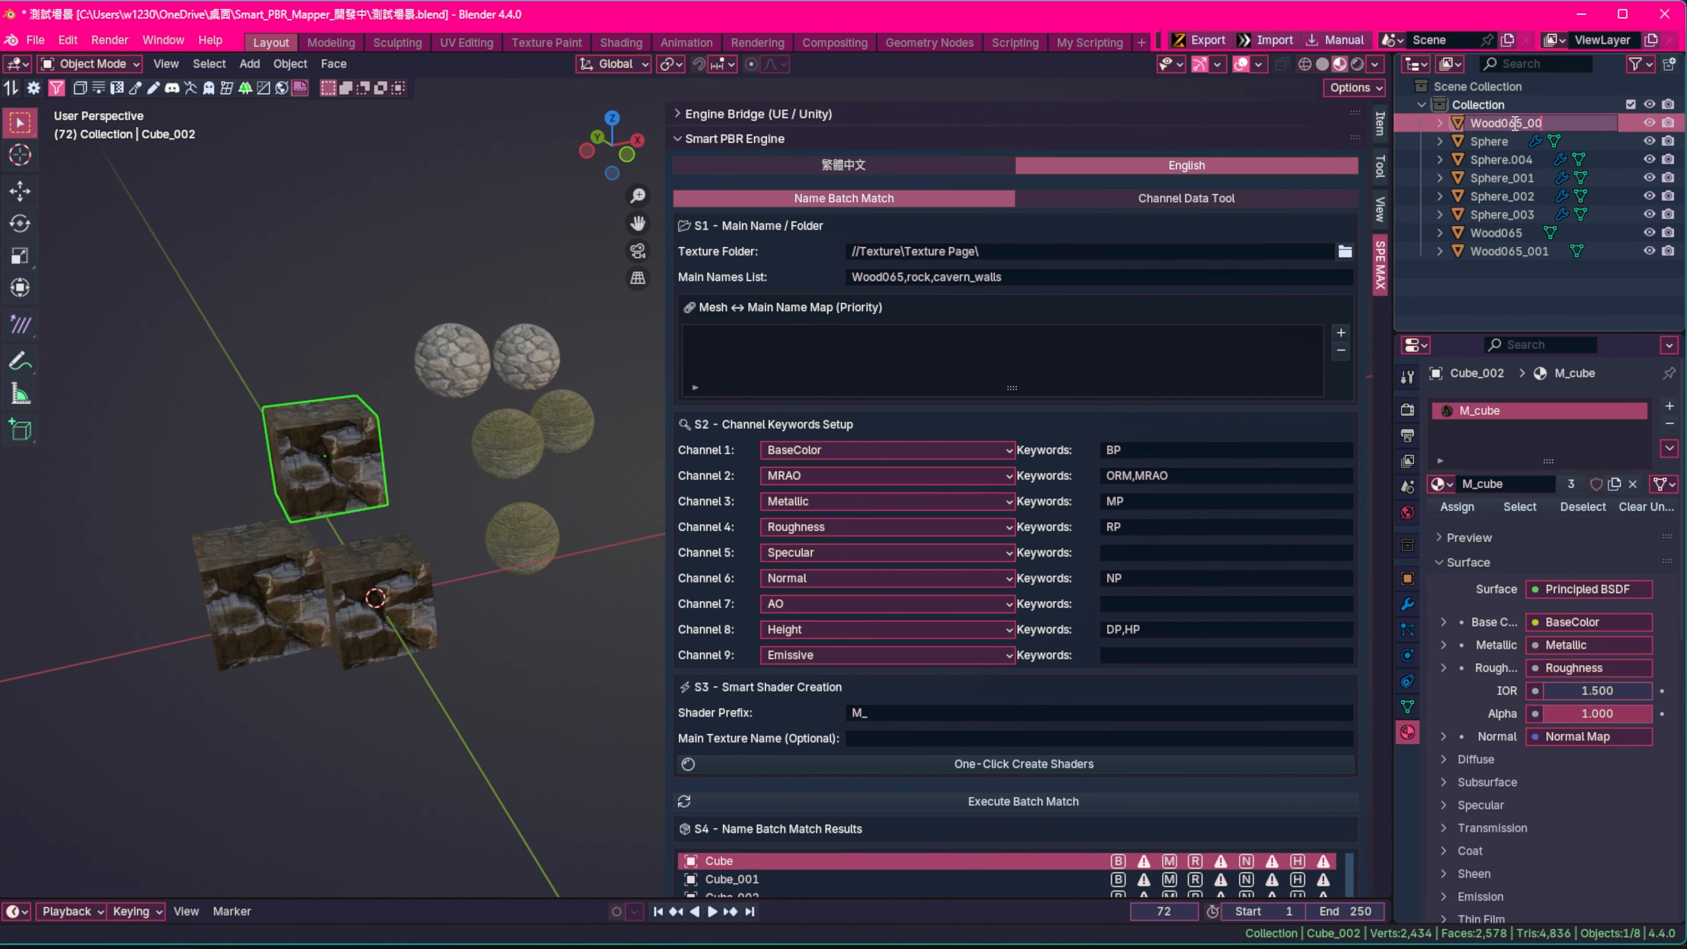
{"action": "key", "text": "Return"}
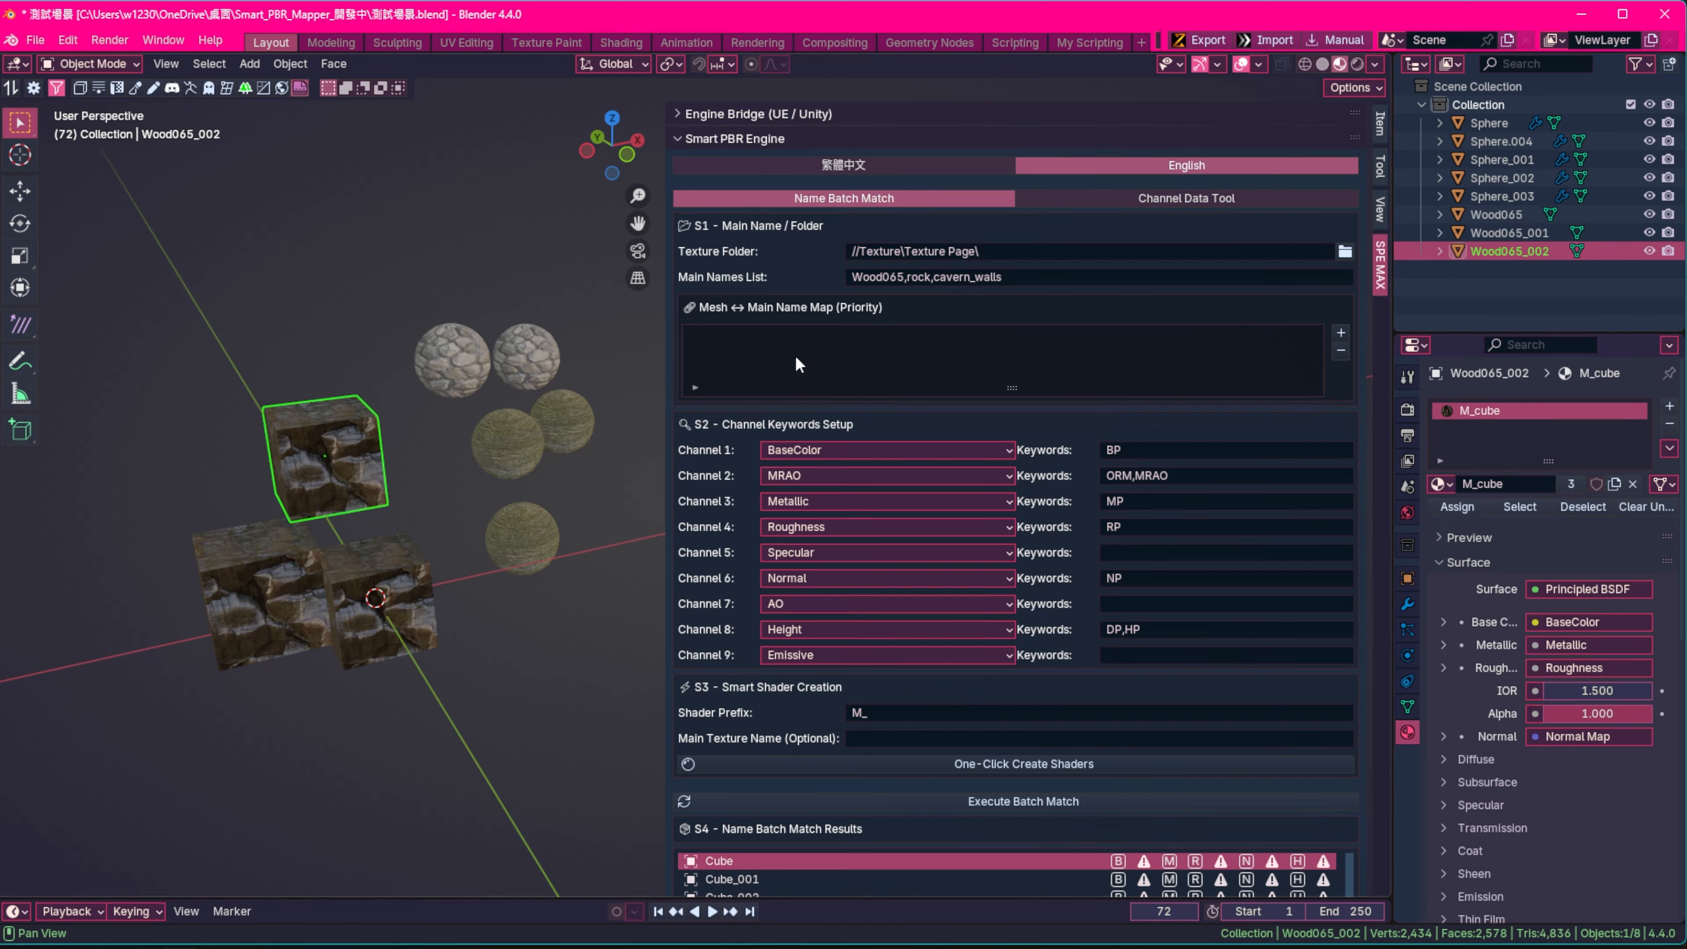
Clear the selection, select the Sphere object and copy the name rock from the Main Names List
{"action": "left_click", "coordinate": [425, 261]}
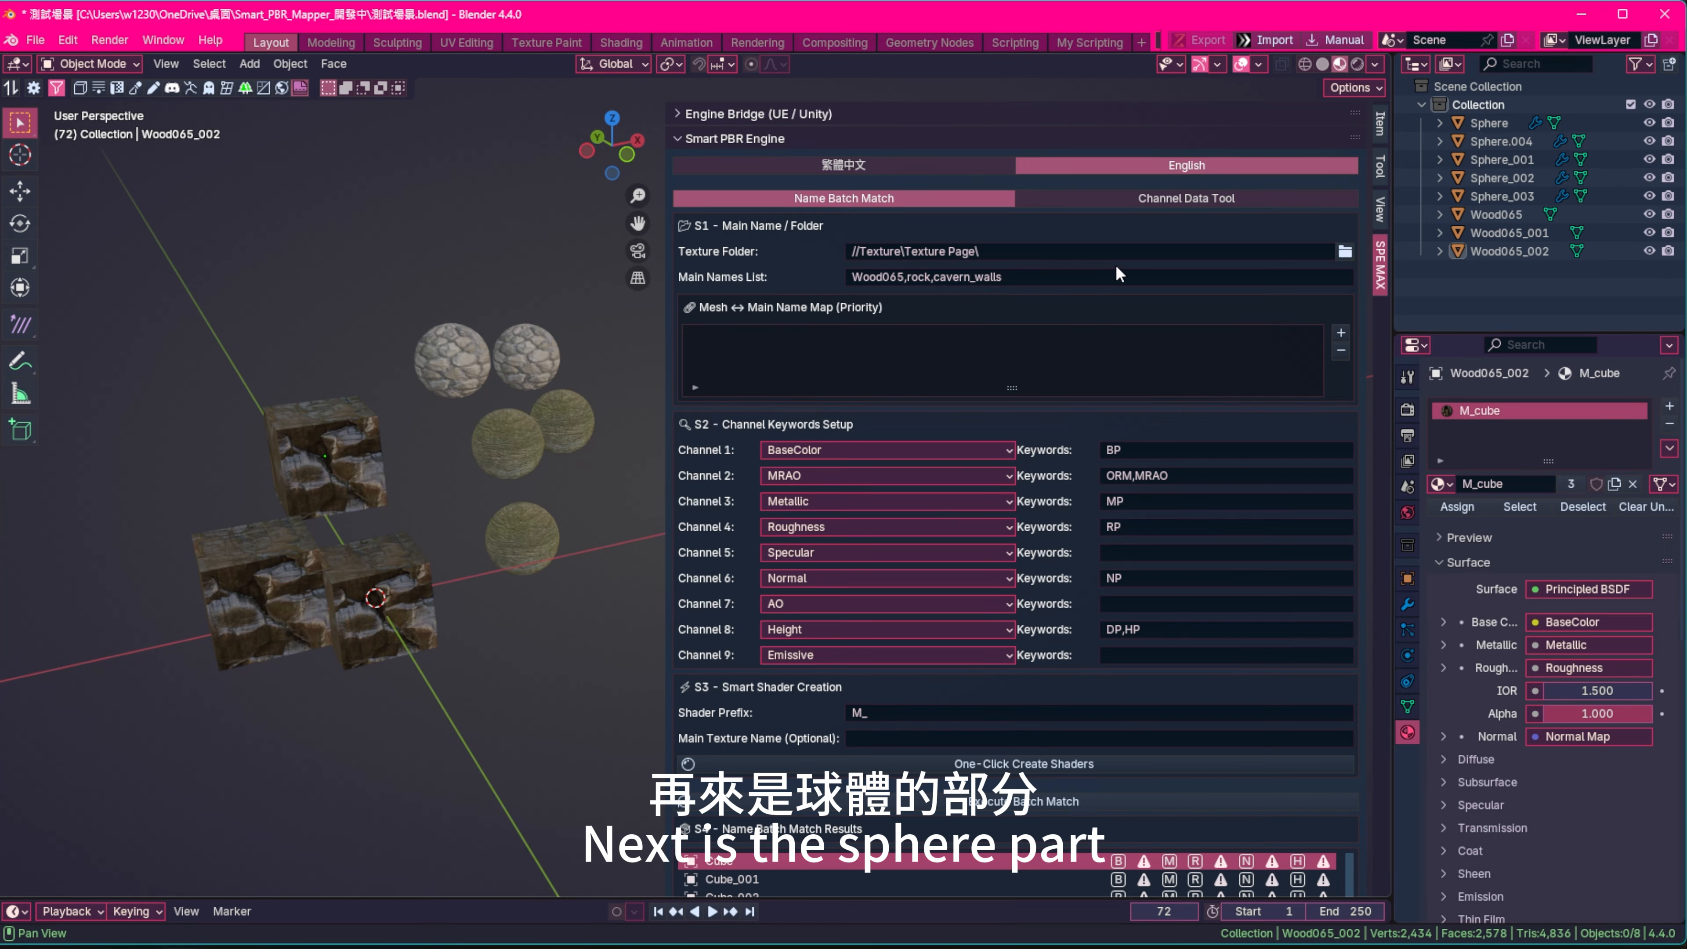
{"action": "left_click", "coordinate": [1495, 122]}
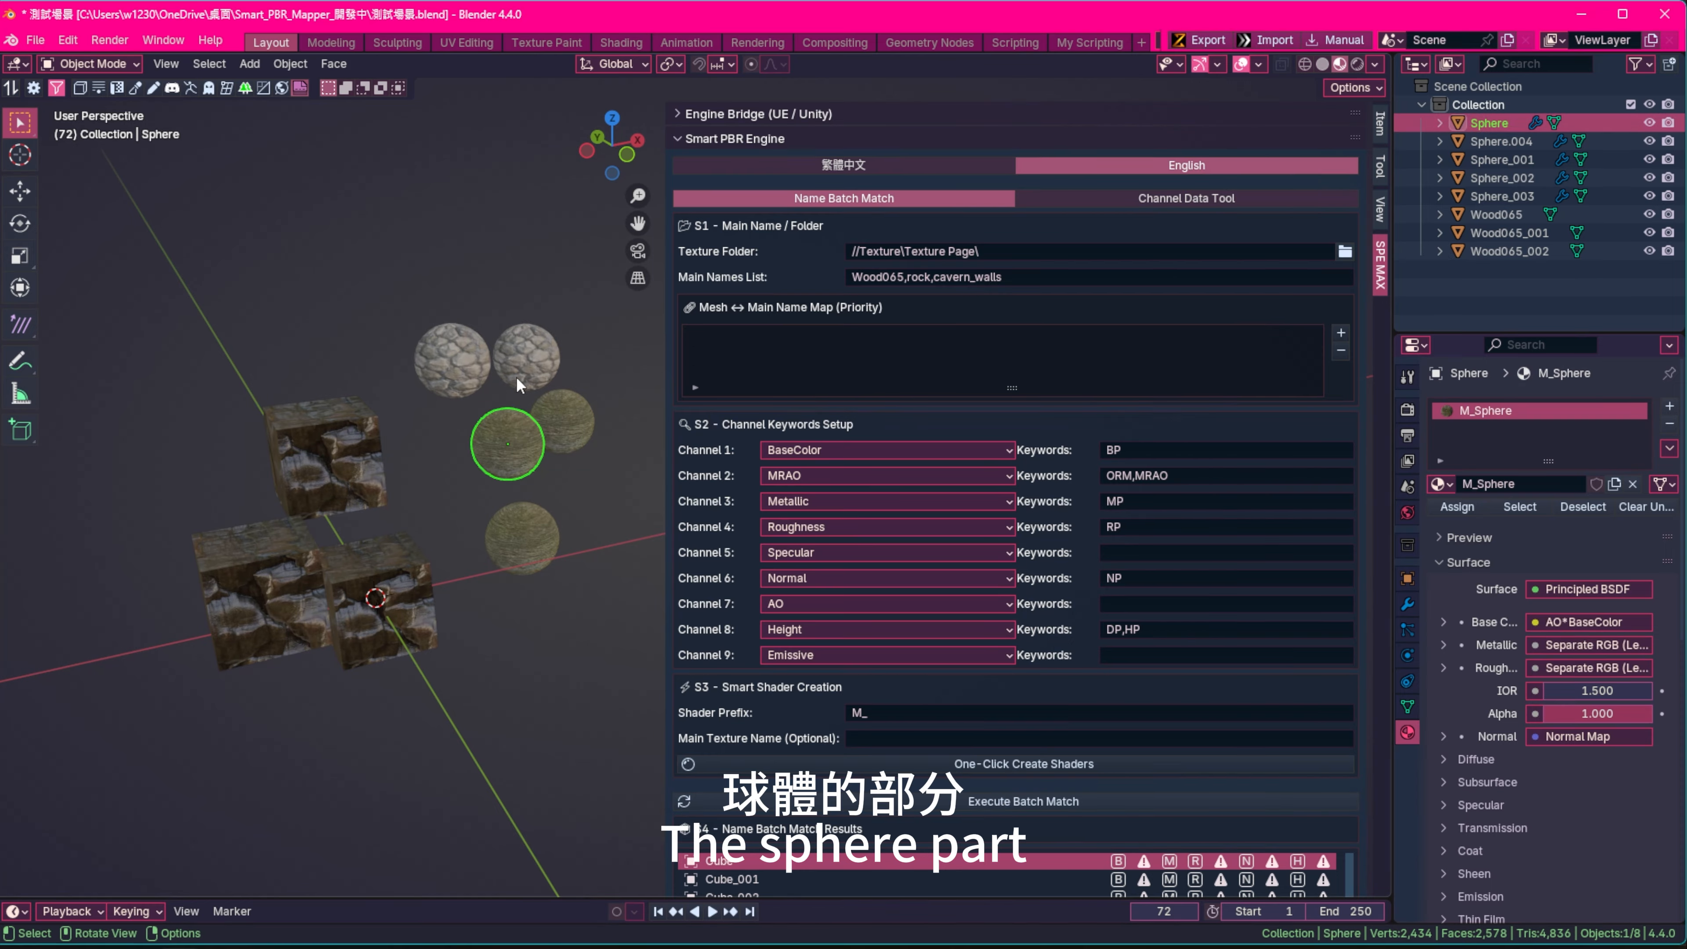
{"action": "middle_click_drag", "start_coordinate": [516, 377], "coordinate": [376, 481], "text": "shift"}
{"action": "scroll", "coordinate": [376, 481], "scroll_direction": "up", "scroll_amount": 3}
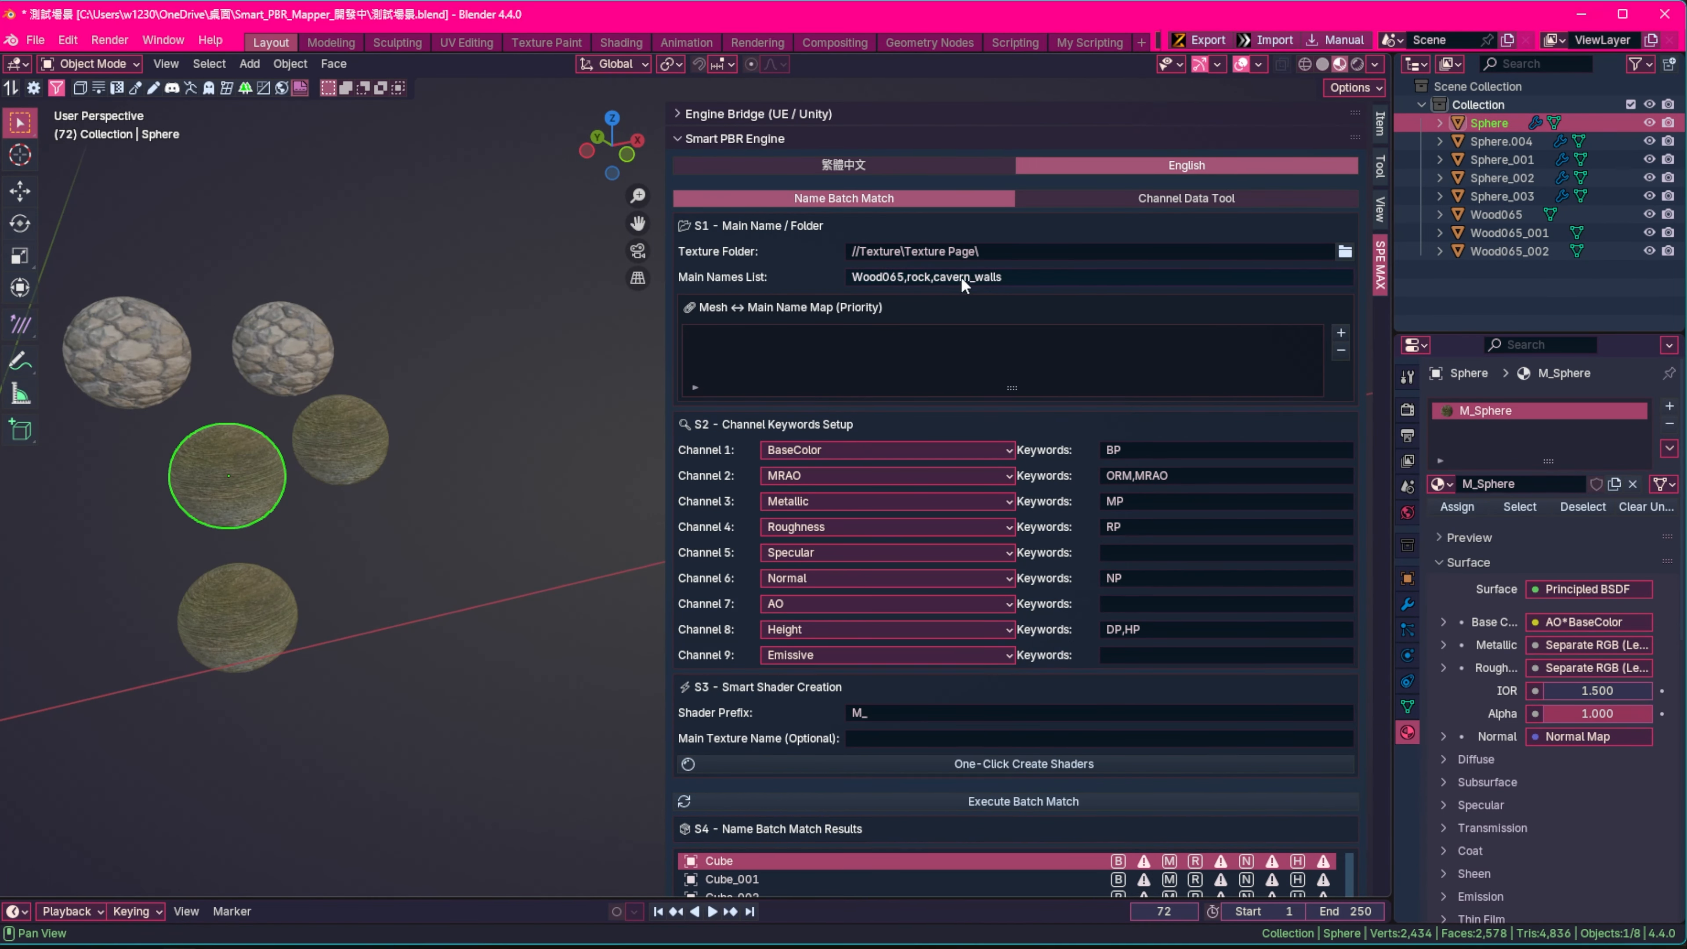
{"action": "left_click", "coordinate": [918, 277]}
{"action": "left_click", "coordinate": [912, 277]}
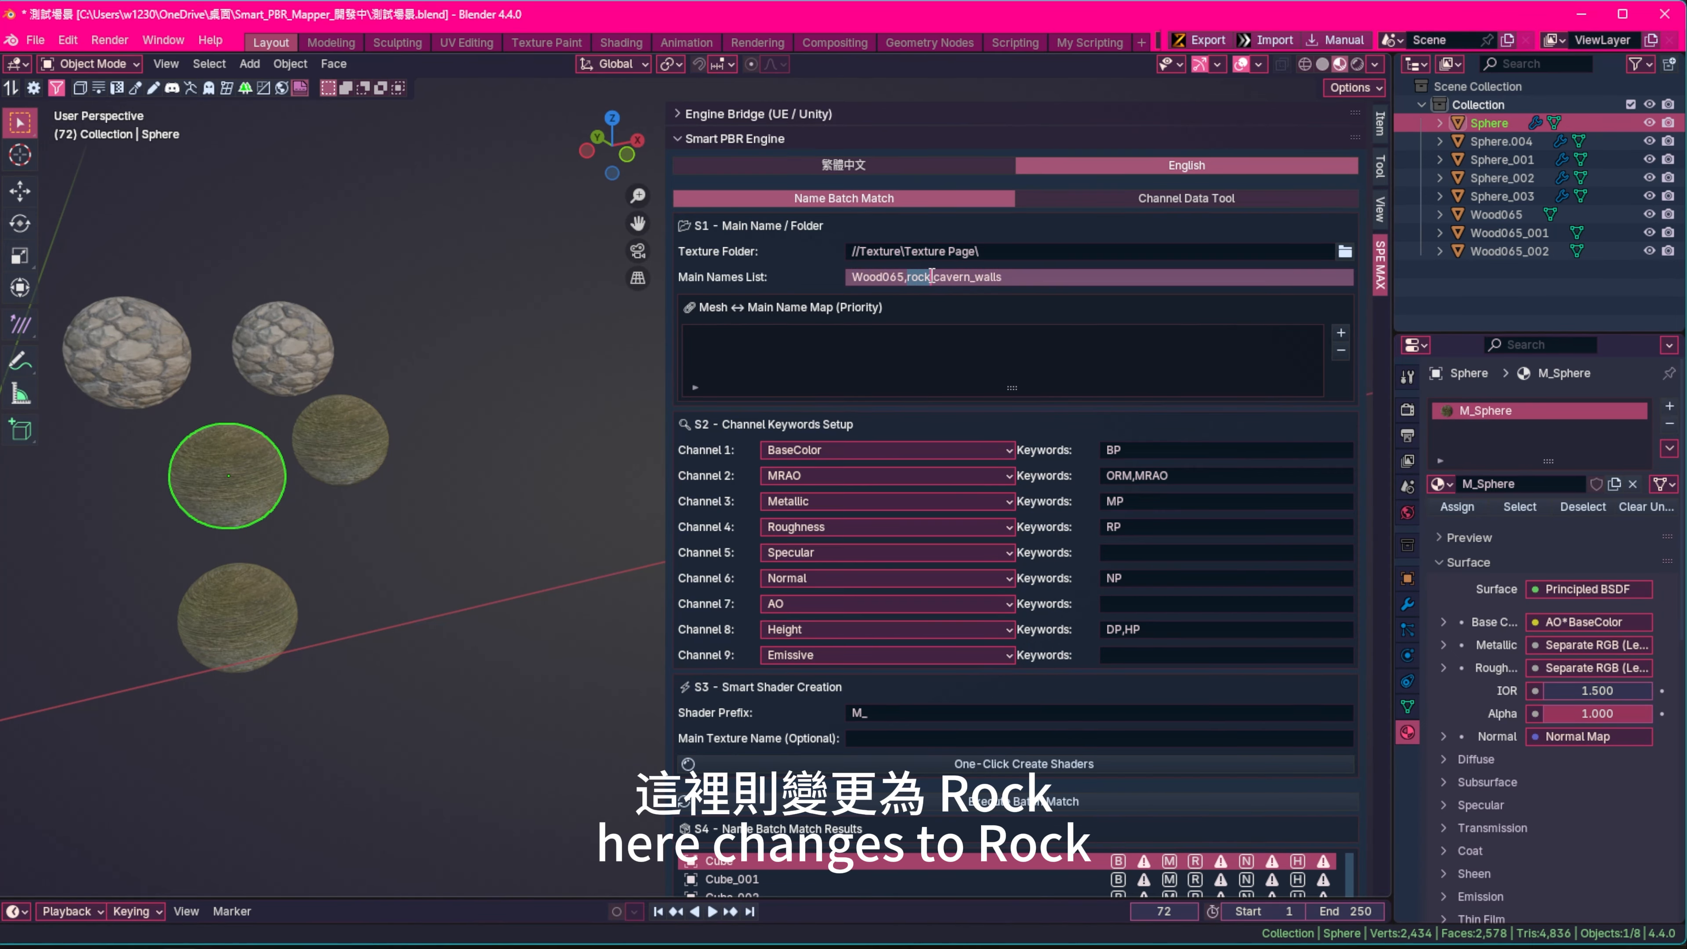
Rename the object Sphere to rock
{"action": "left_click", "coordinate": [1495, 124]}
{"action": "double_click", "coordinate": [1572, 119]}
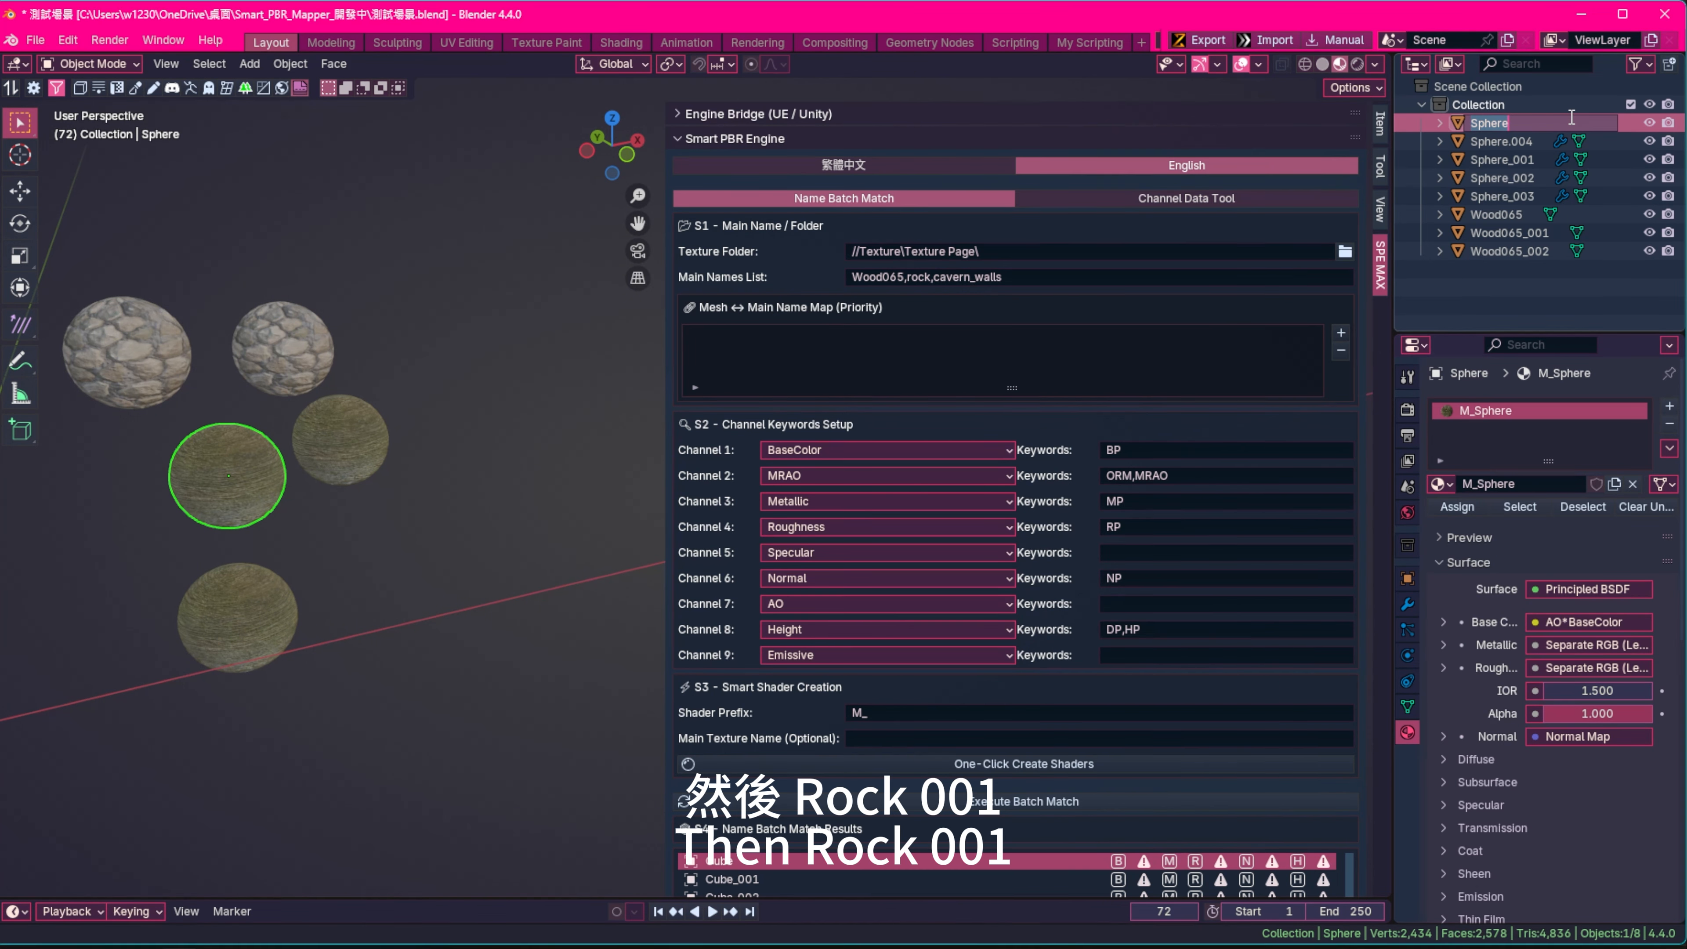
{"action": "type", "text": "rock"}
{"action": "key", "text": "Return"}
Rename the object Sphere.004 to rock_001
{"action": "double_click", "coordinate": [1505, 142]}
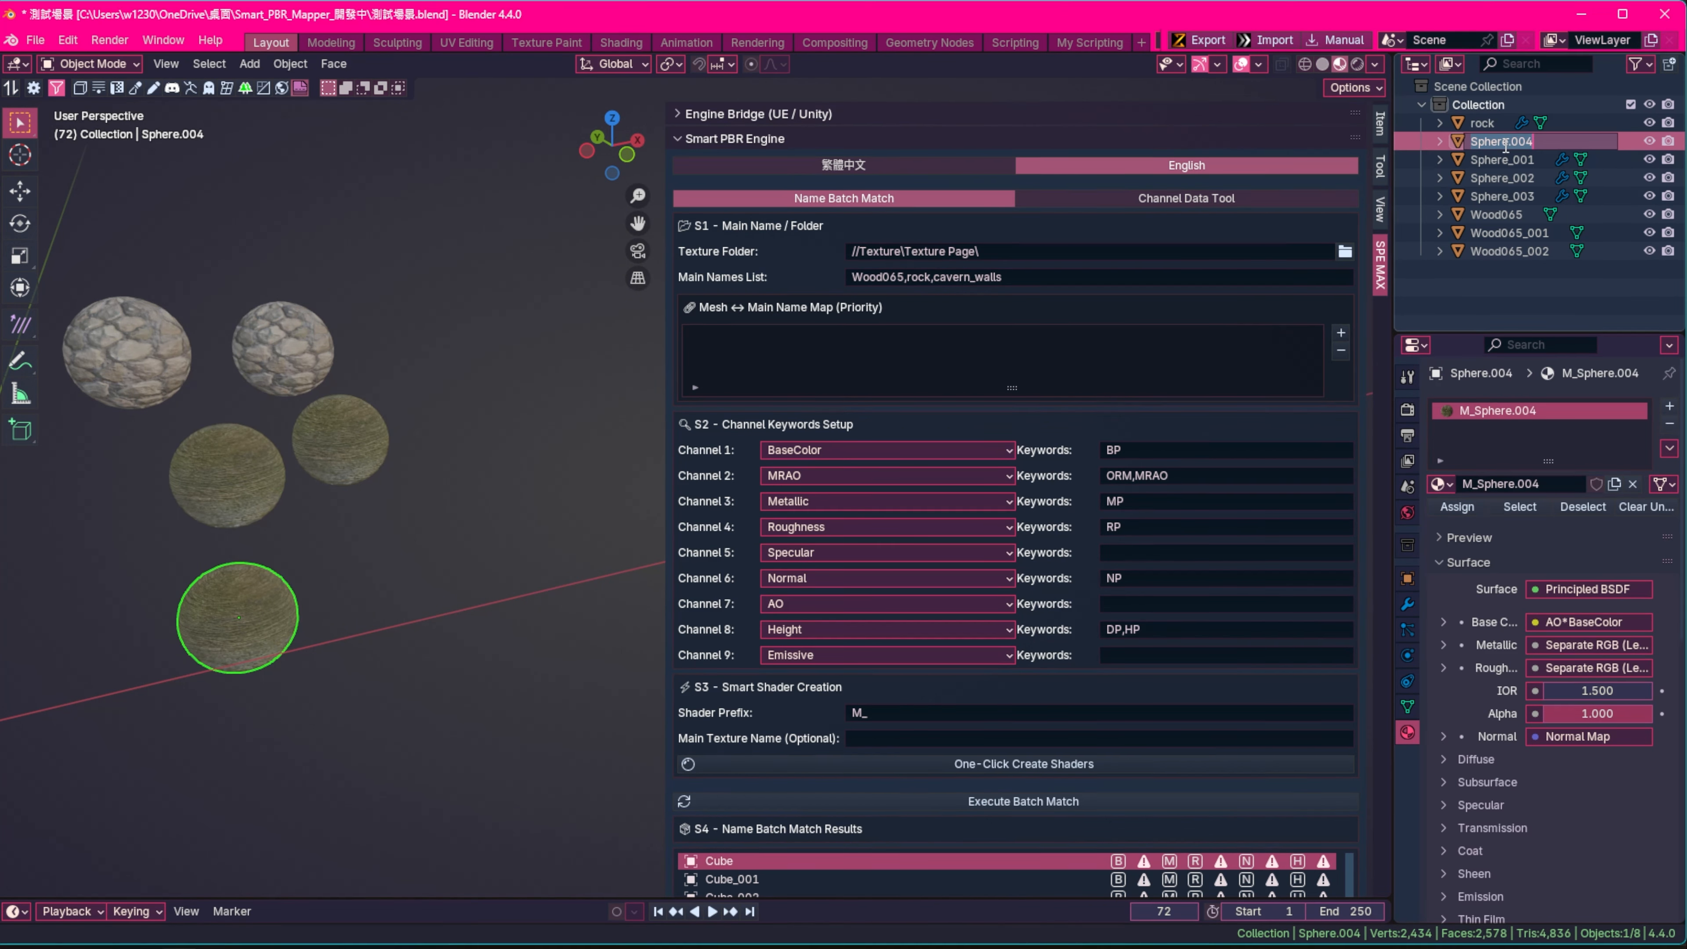
{"action": "type", "text": "rock_001"}
{"action": "key", "text": "Return"}
Rename the object Sphere_001 to rock_002
{"action": "left_click", "coordinate": [1507, 164]}
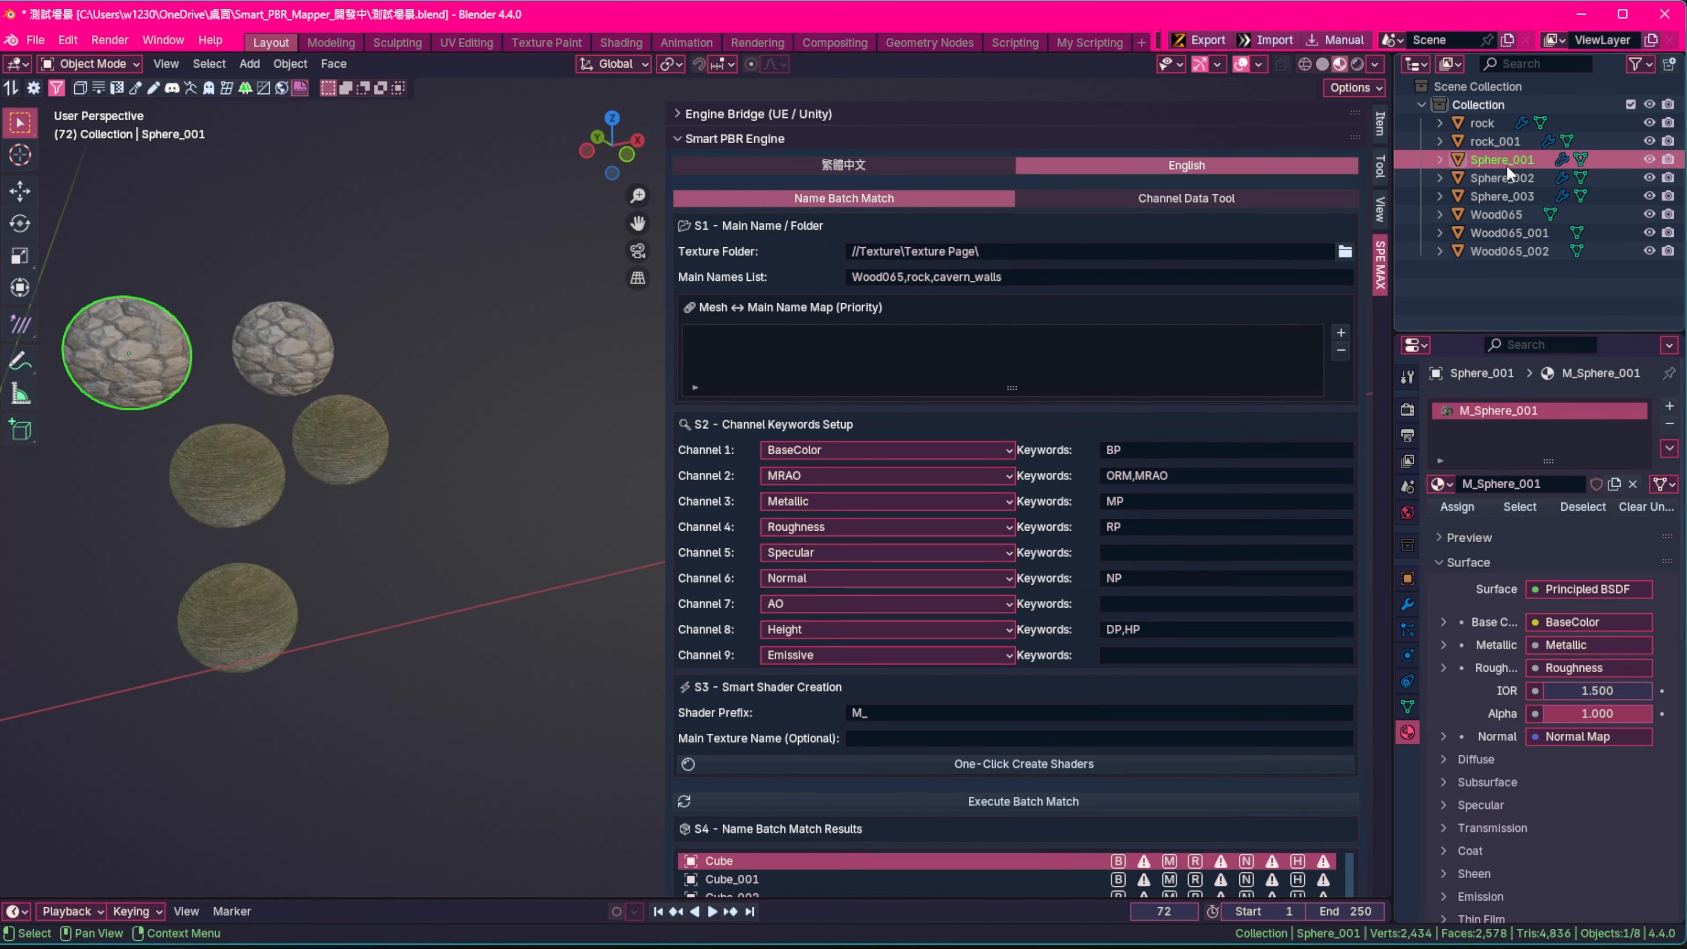
{"action": "double_click", "coordinate": [1507, 163]}
{"action": "type", "text": "rock_002"}
{"action": "key", "text": "Return"}
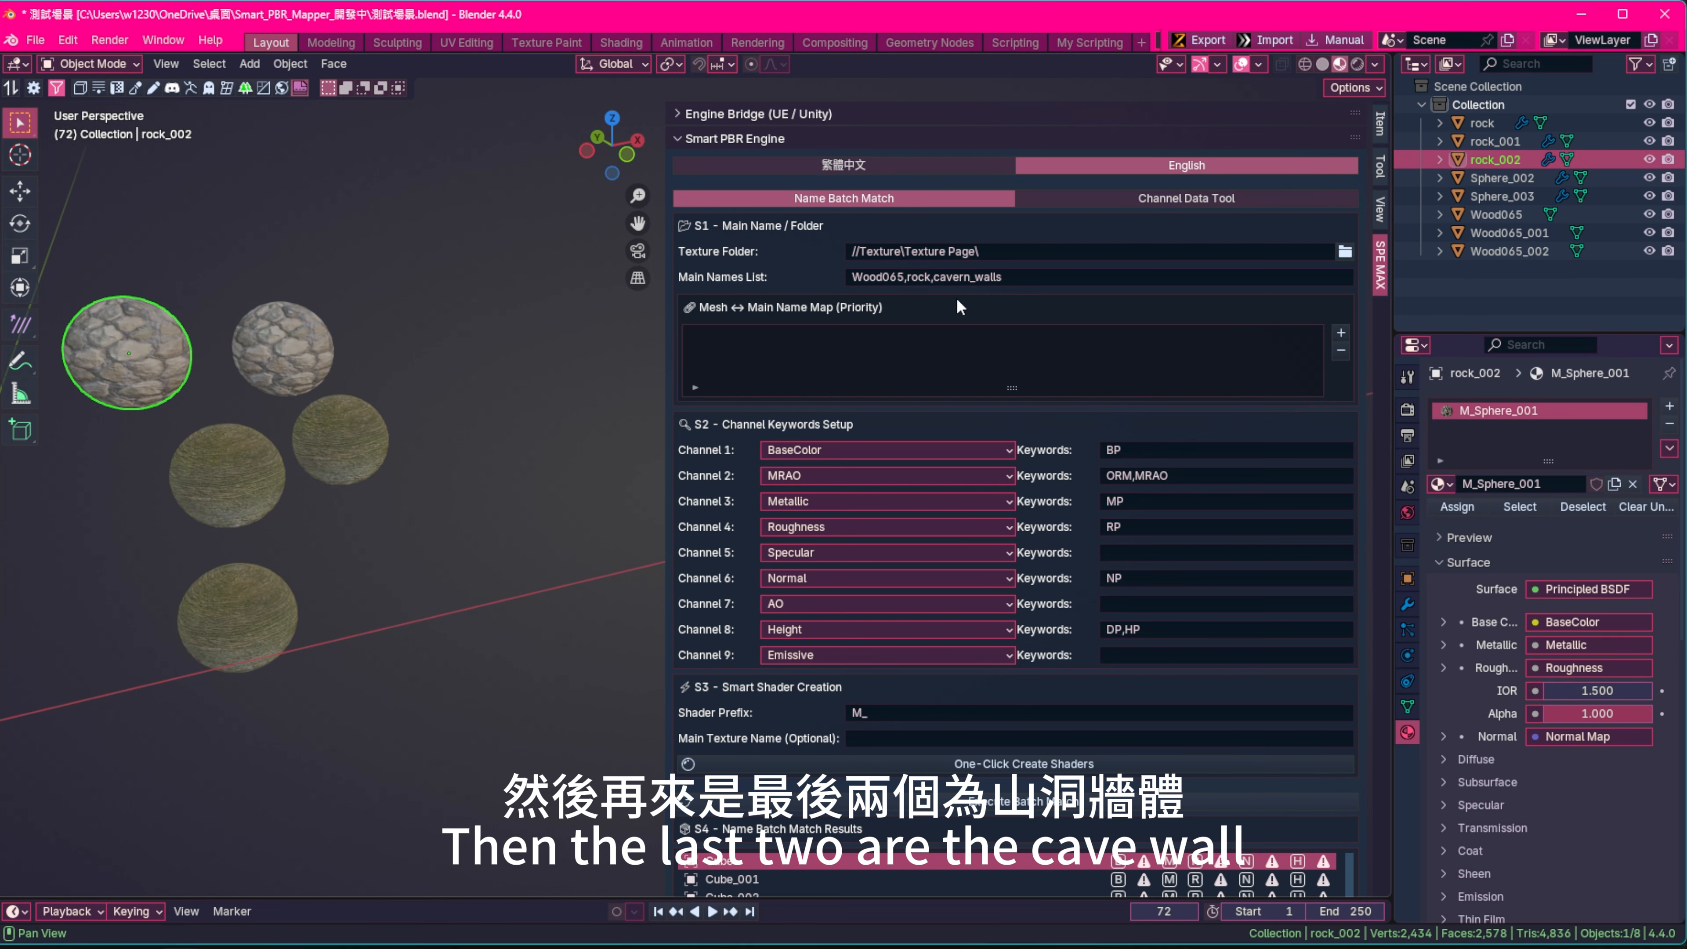
Copy the name cavern_walls from the Main Names List and rename the object Sphere_002 to it
{"action": "left_click", "coordinate": [943, 277]}
{"action": "left_click_drag", "start_coordinate": [934, 276], "coordinate": [979, 274]}
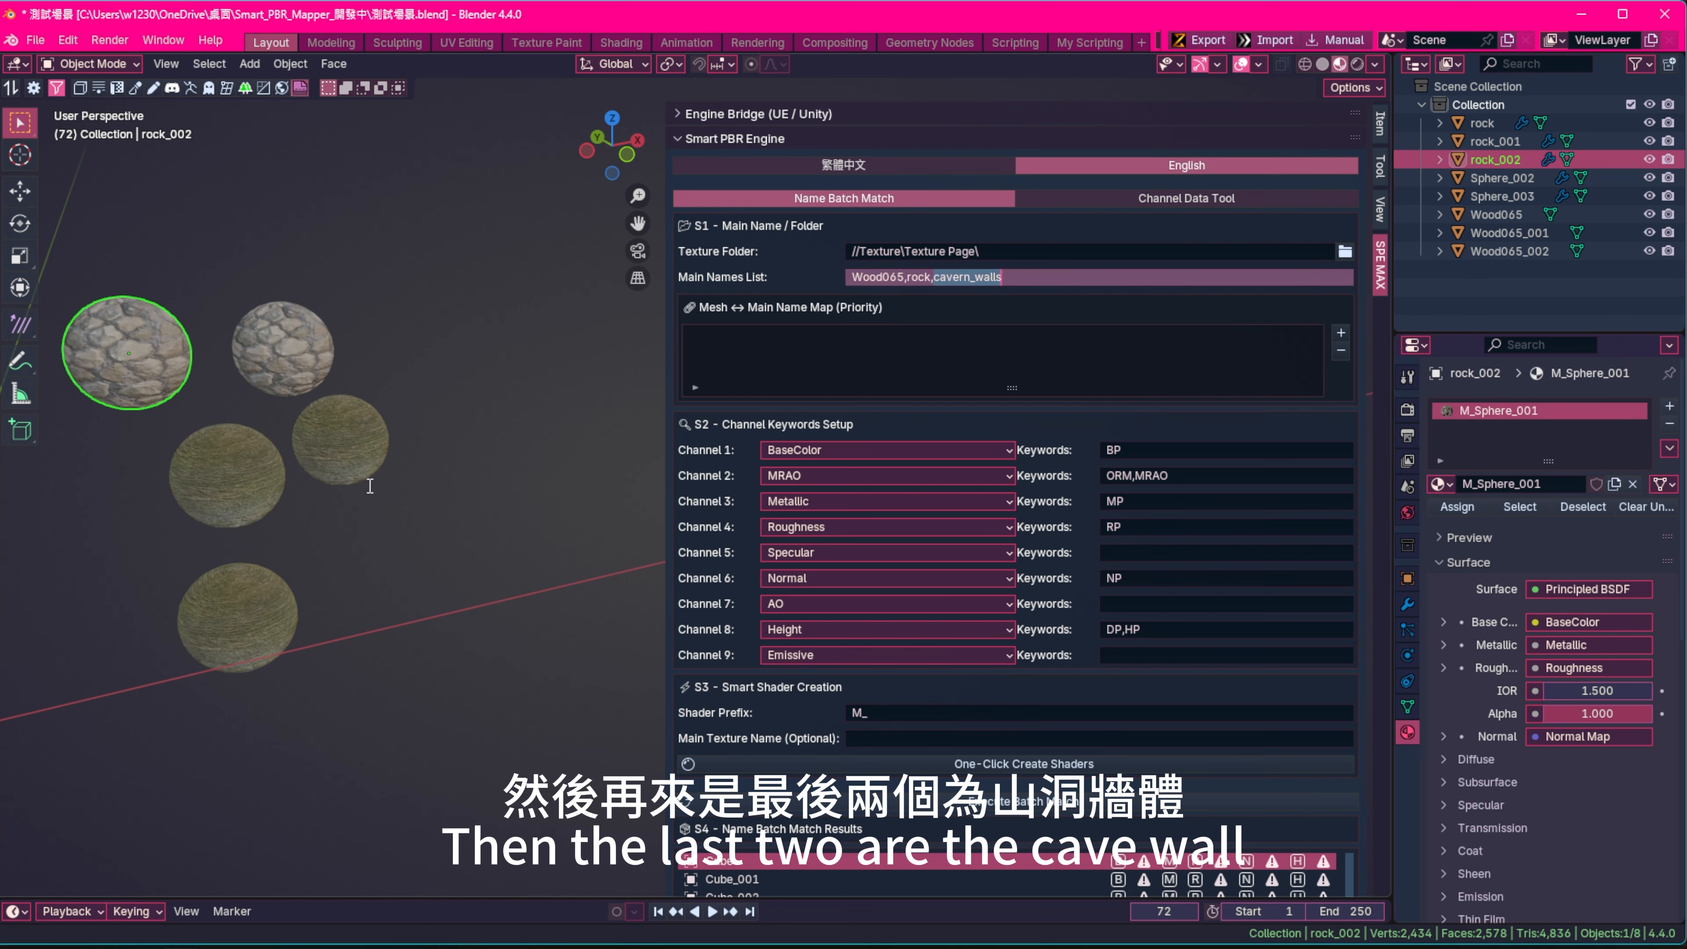
{"action": "left_click", "coordinate": [1516, 185]}
{"action": "left_click", "coordinate": [1497, 180]}
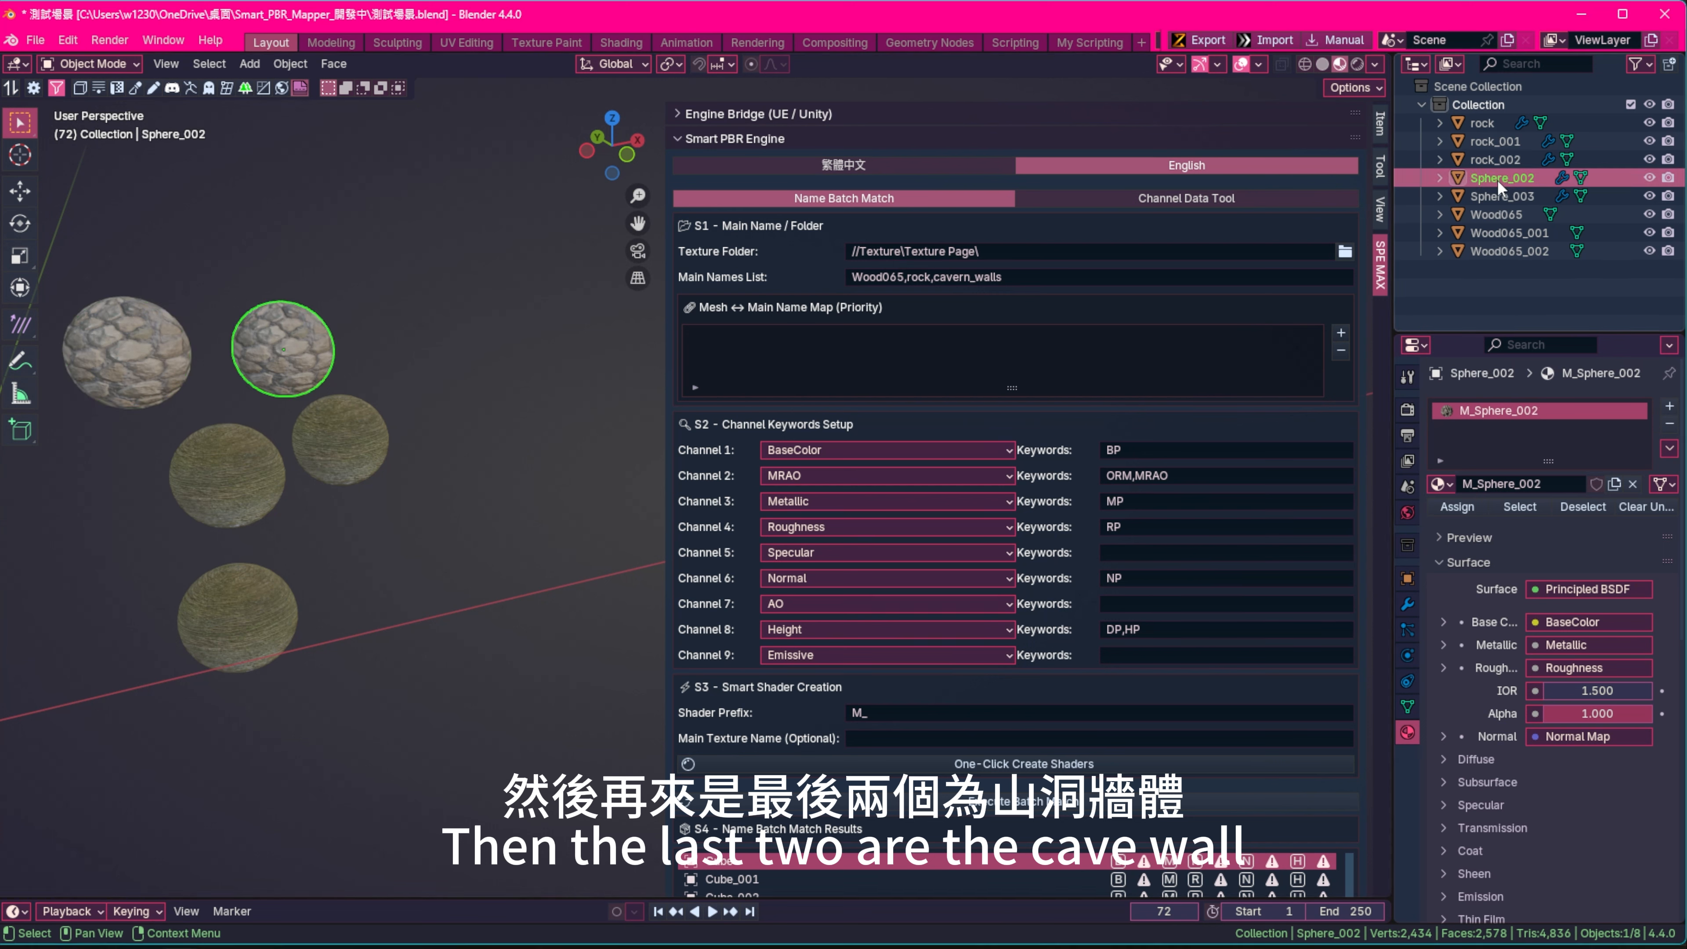
{"action": "double_click", "coordinate": [1534, 179]}
{"action": "type", "text": "cavern_walls"}
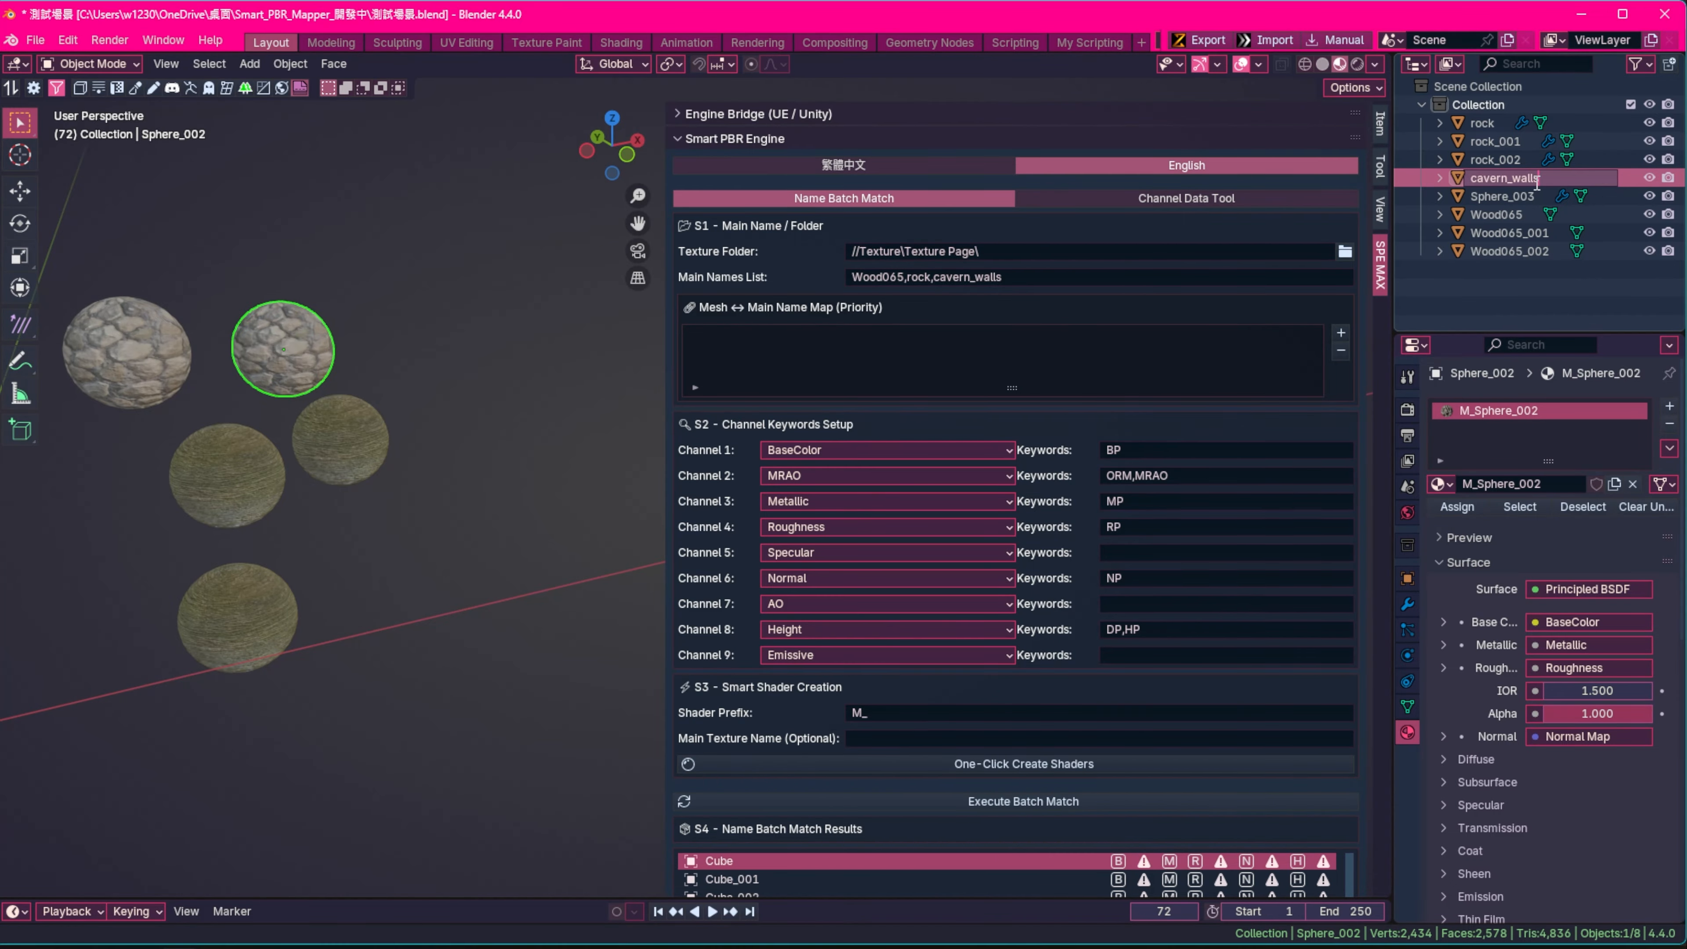
{"action": "key", "text": "Return"}
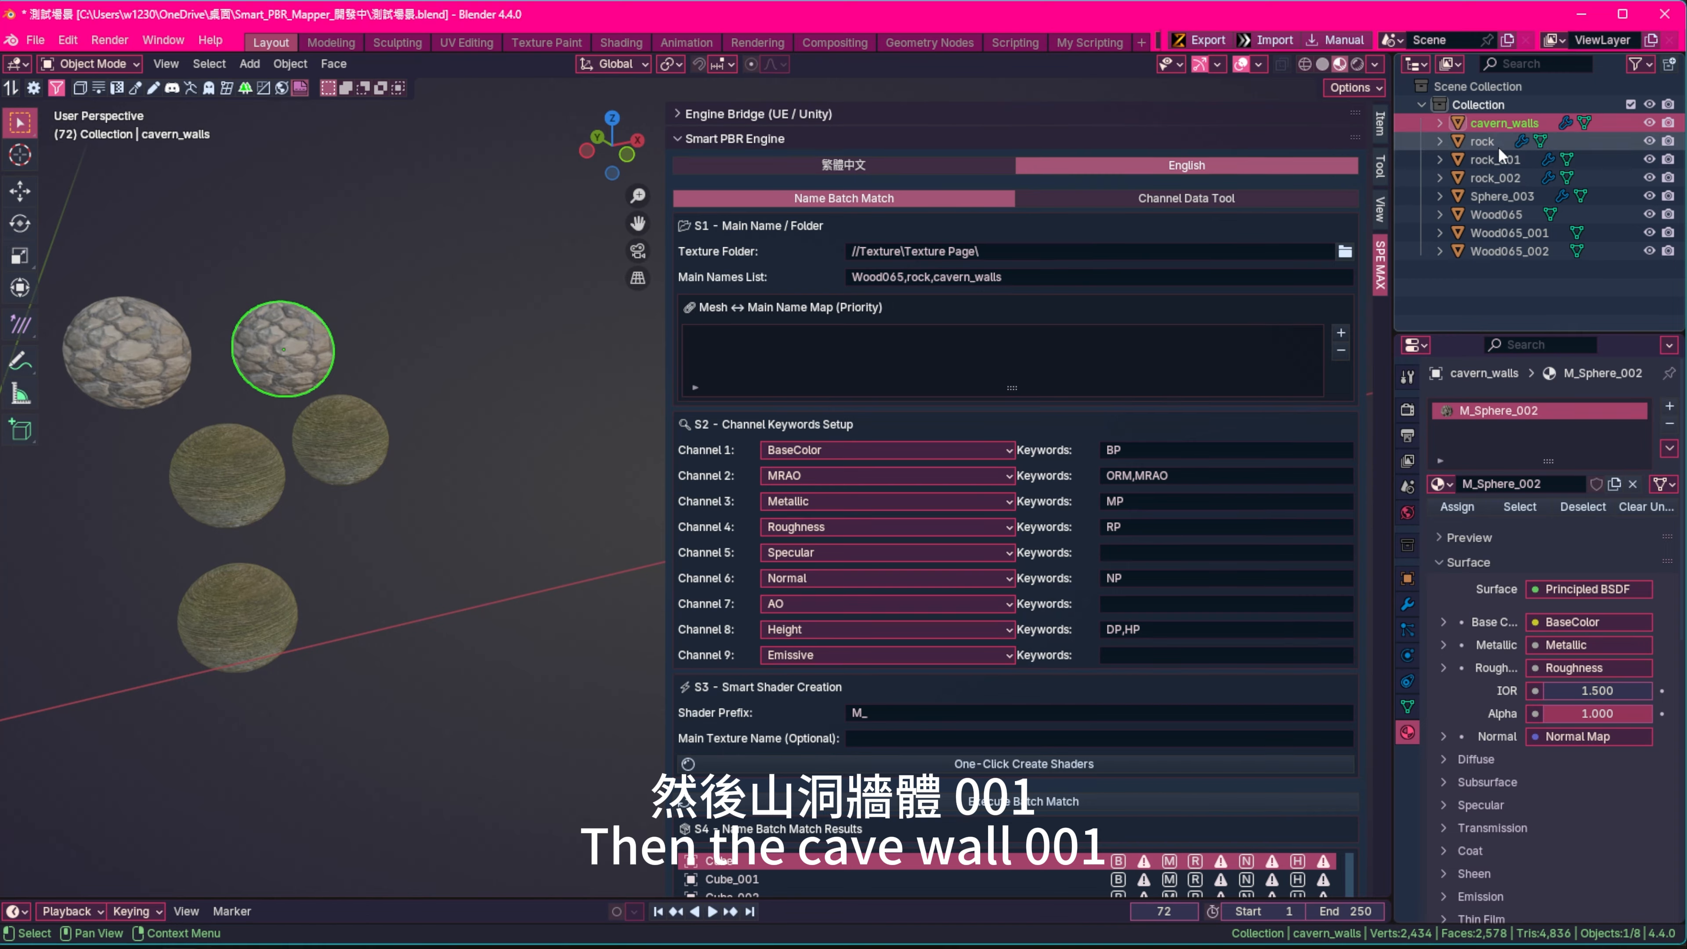
Rename the object Sphere_003 to cavern_walls_001
{"action": "double_click", "coordinate": [1532, 193]}
{"action": "type", "text": "cavern_walls"}
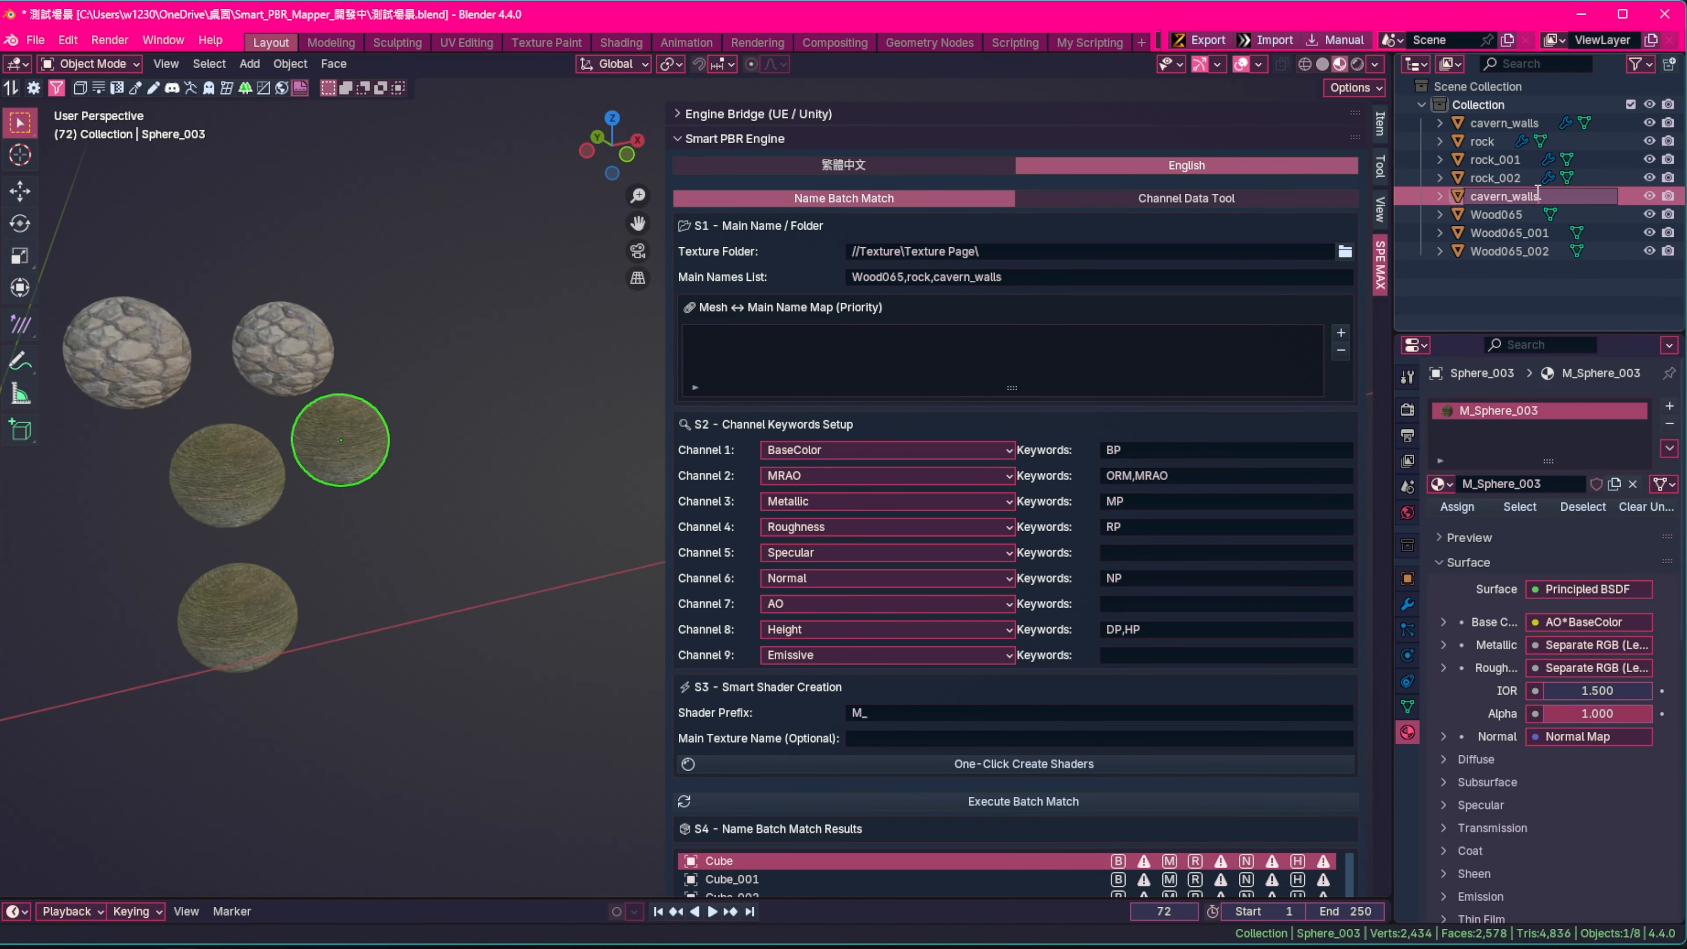
{"action": "key", "text": "Return"}
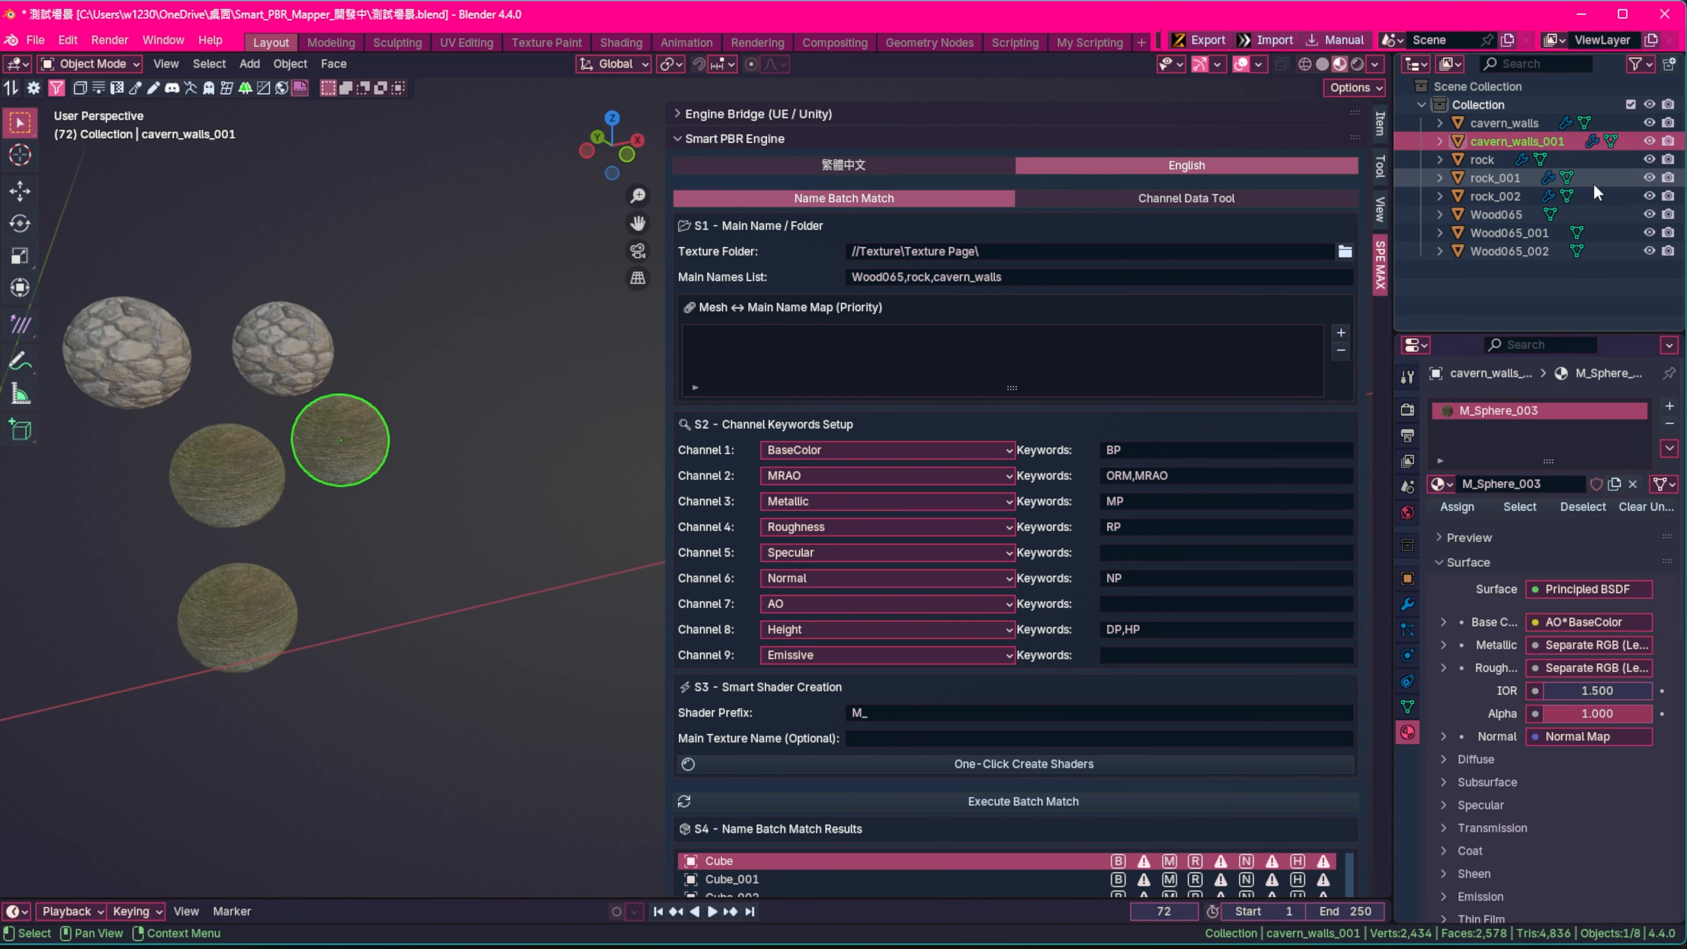
Remove the material slots from the cavern_walls and rock spheres, one object at a time
{"action": "key", "text": "Home"}
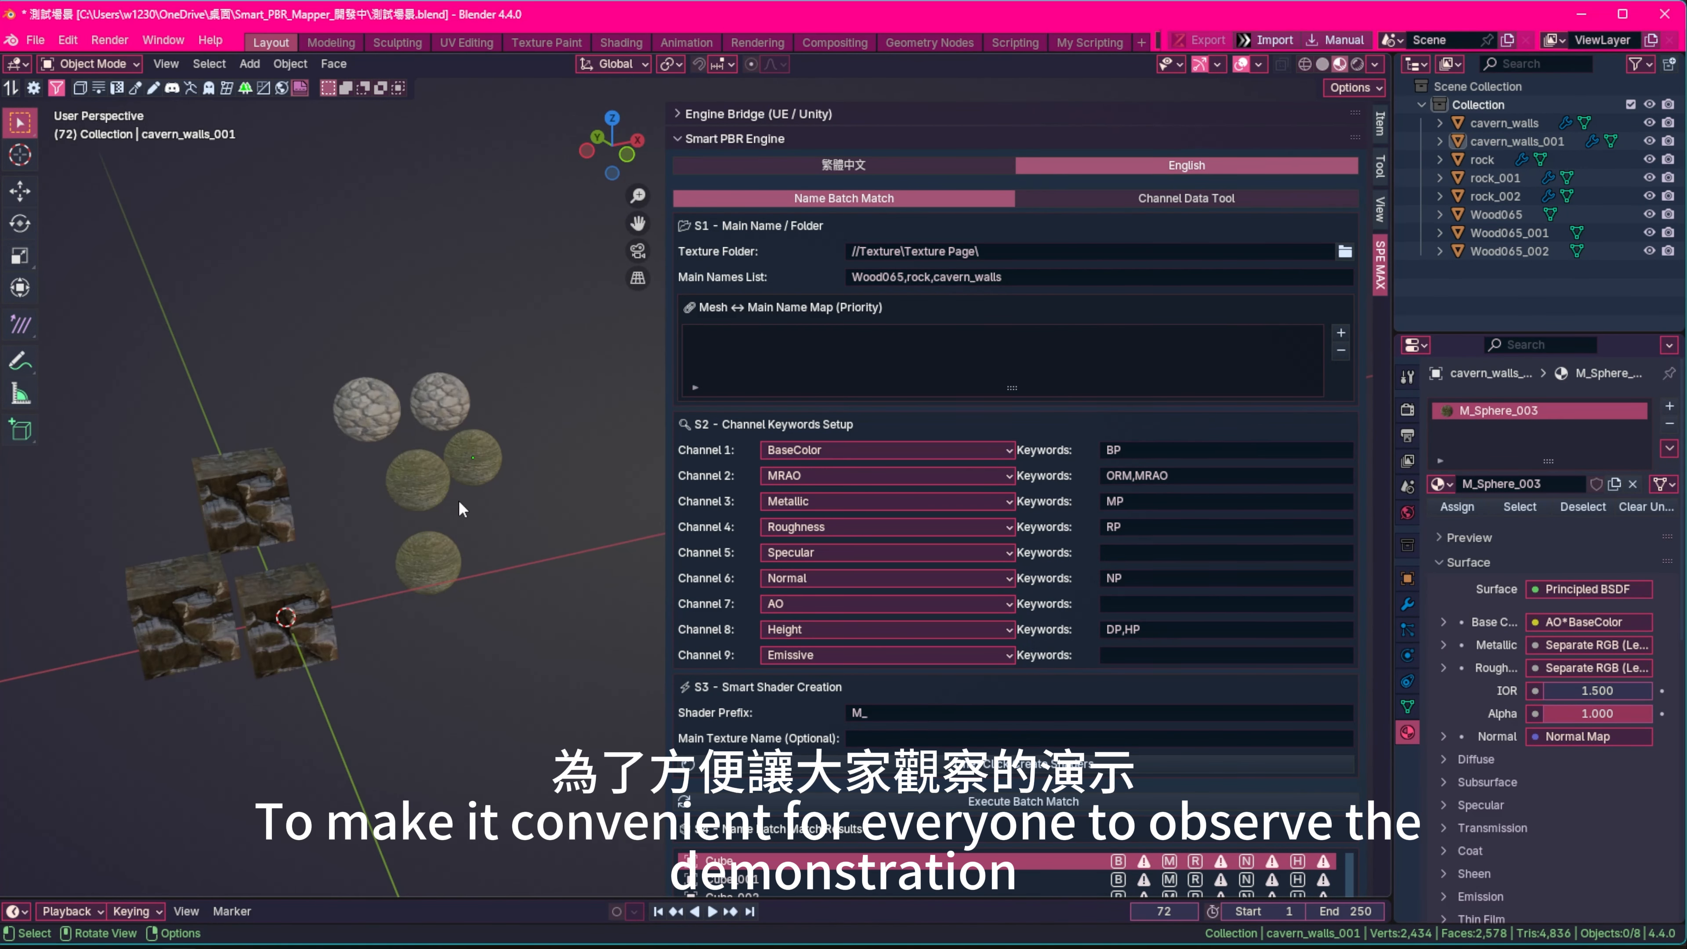
{"action": "left_click_drag", "start_coordinate": [622, 715], "coordinate": [58, 235]}
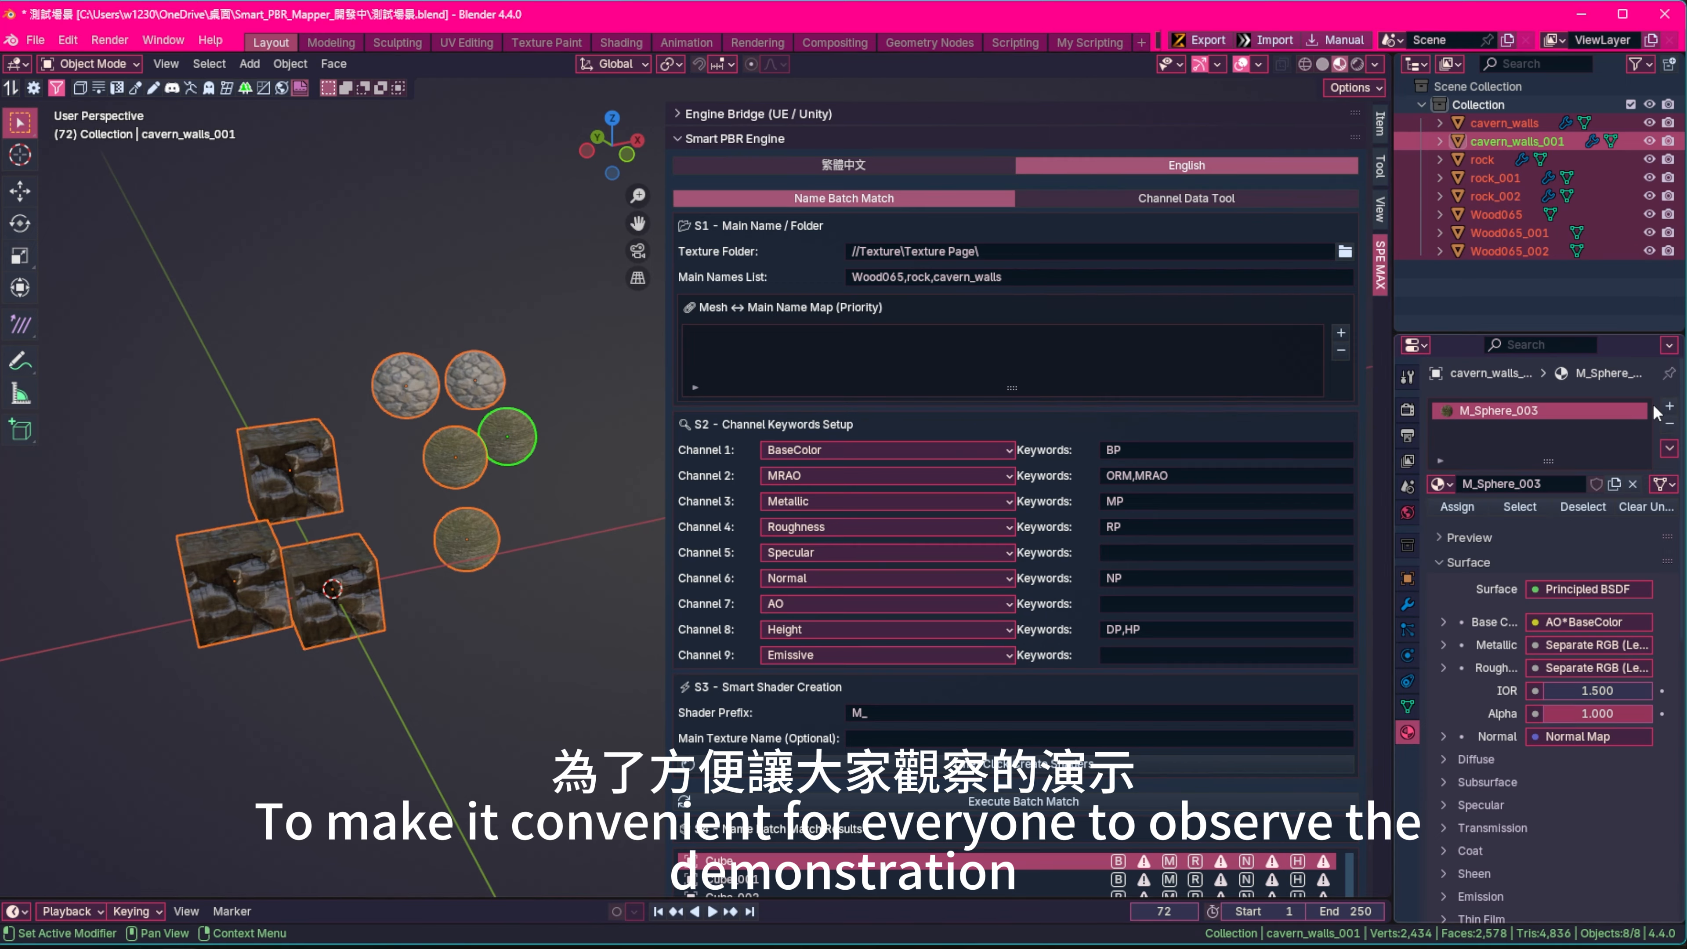
{"action": "left_click", "coordinate": [1670, 423]}
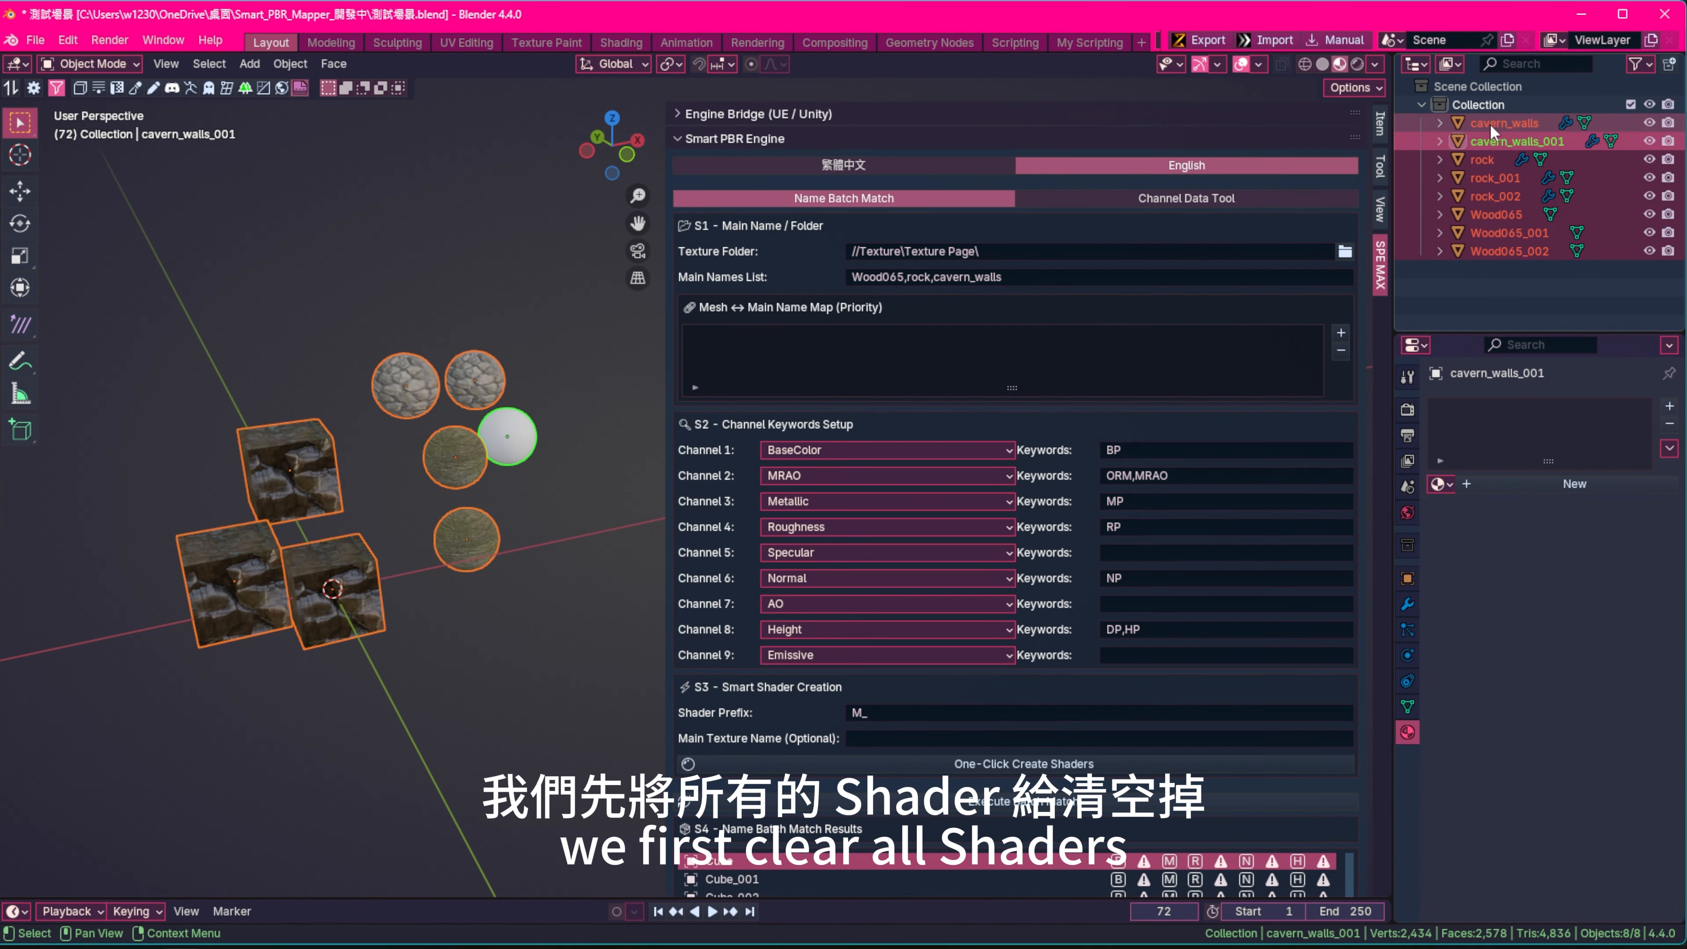
{"action": "left_click", "coordinate": [1489, 124]}
{"action": "left_click", "coordinate": [1669, 424]}
{"action": "left_click", "coordinate": [1488, 160]}
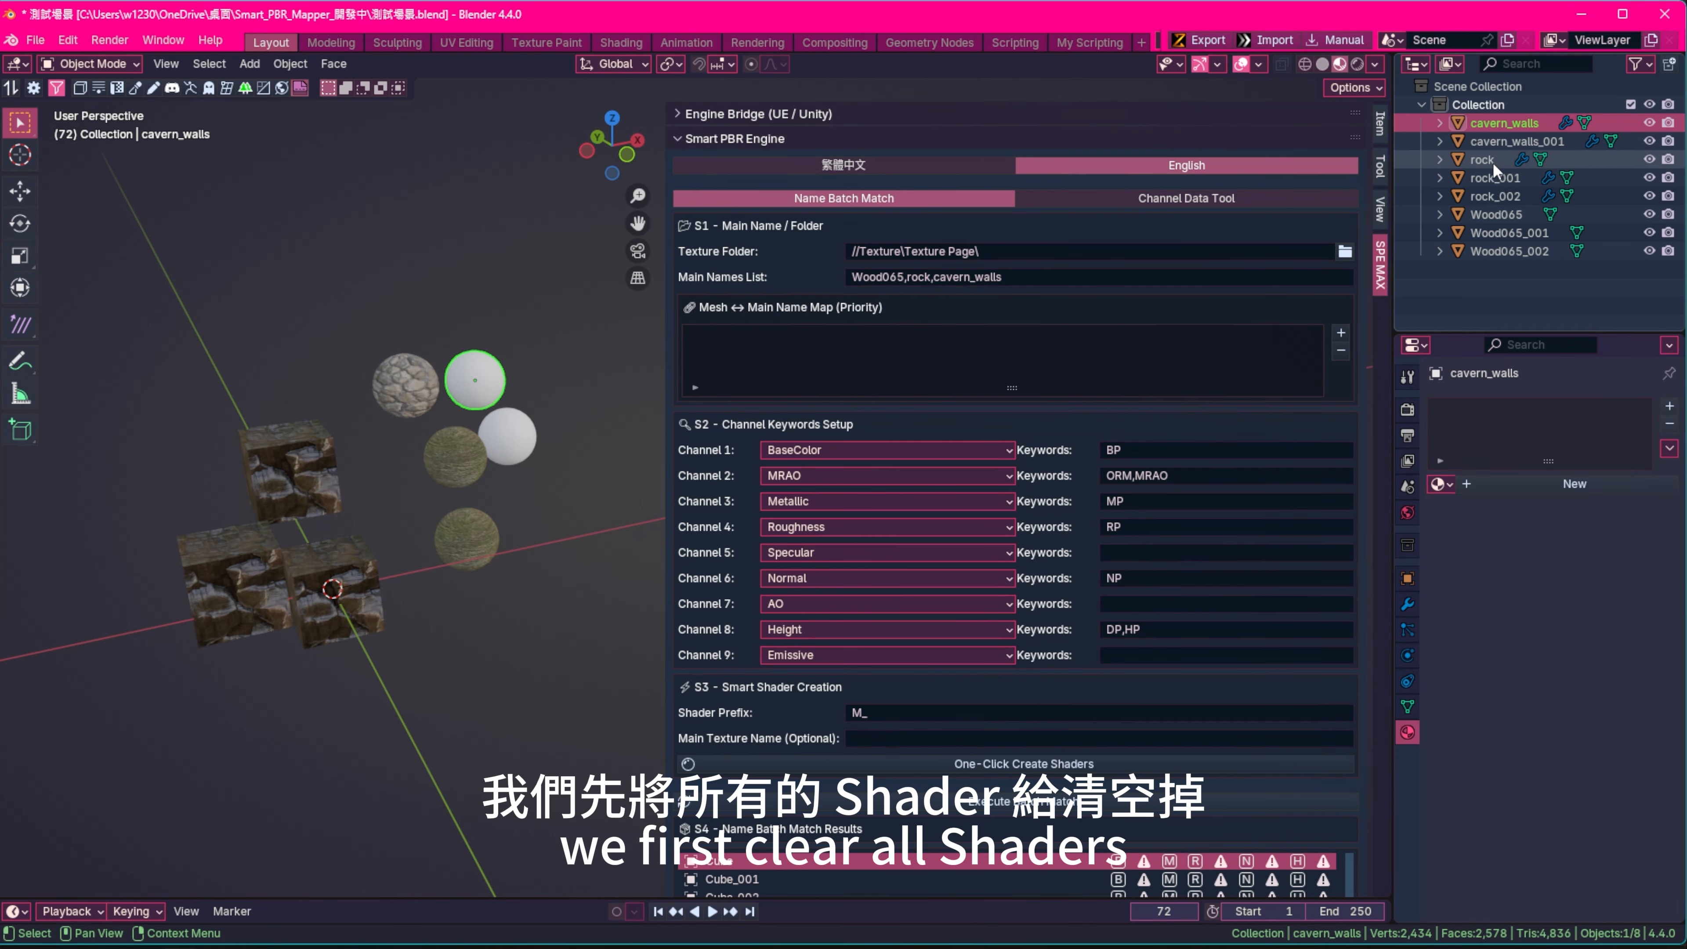
{"action": "left_click", "coordinate": [1669, 423]}
{"action": "left_click", "coordinate": [1525, 195]}
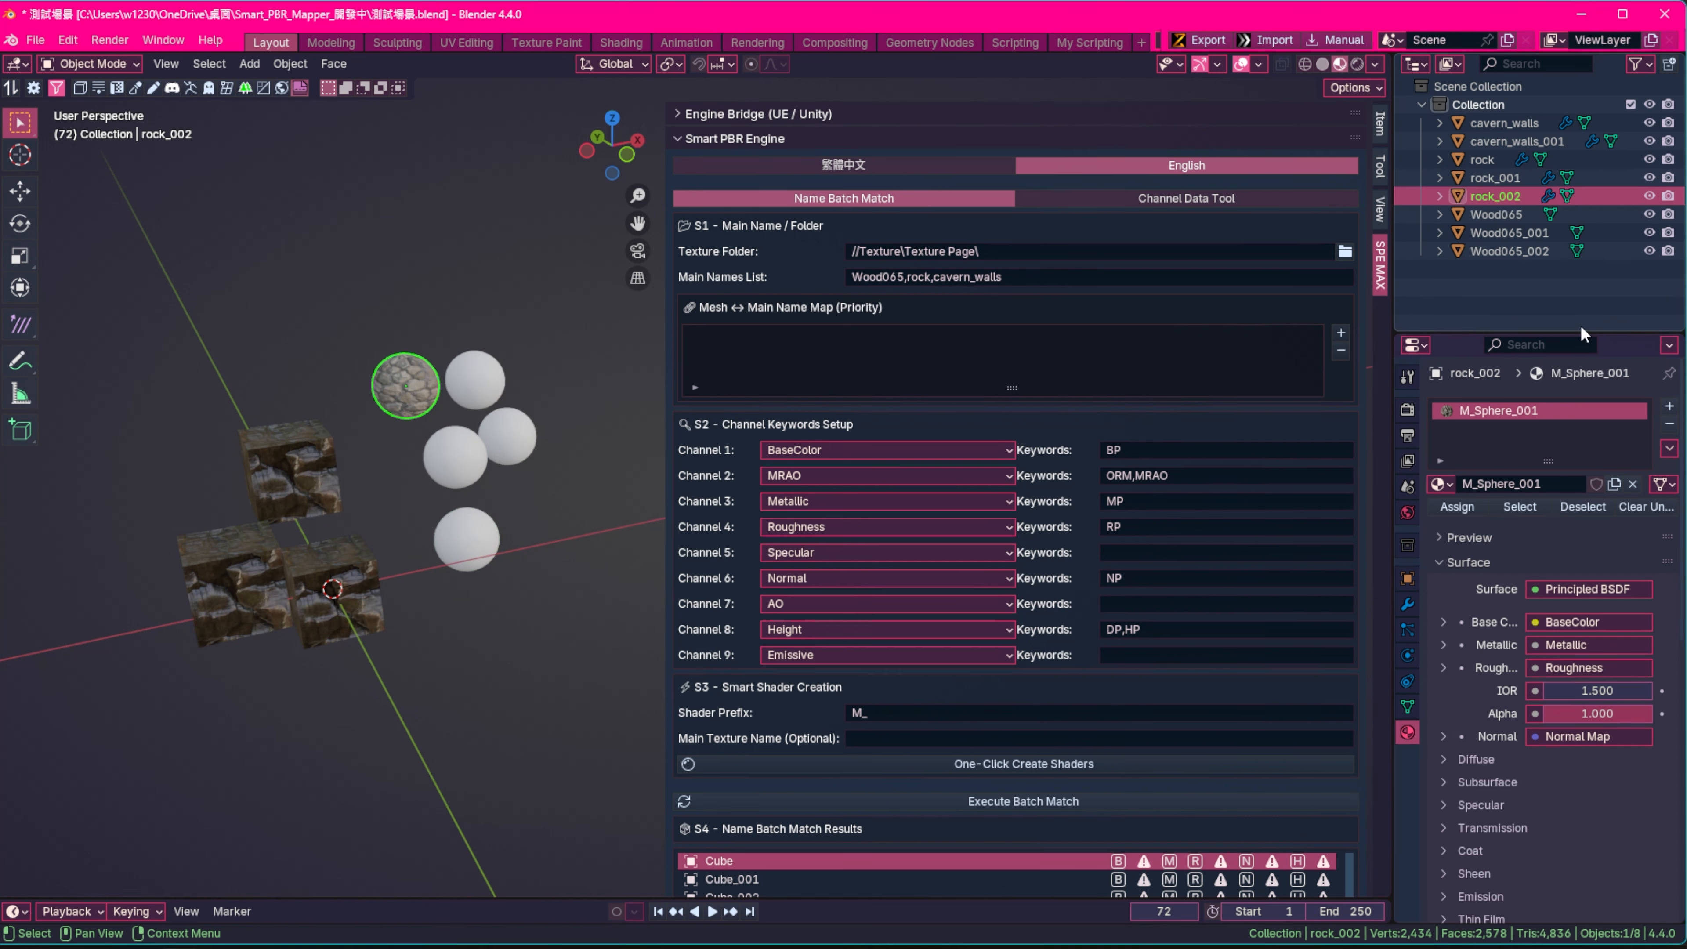
{"action": "left_click", "coordinate": [1669, 423]}
Remove the material slots from the cubes Wood065, Wood065_001 and Wood065_002
{"action": "left_click", "coordinate": [1487, 212]}
{"action": "left_click", "coordinate": [1669, 423]}
{"action": "left_click", "coordinate": [1515, 232]}
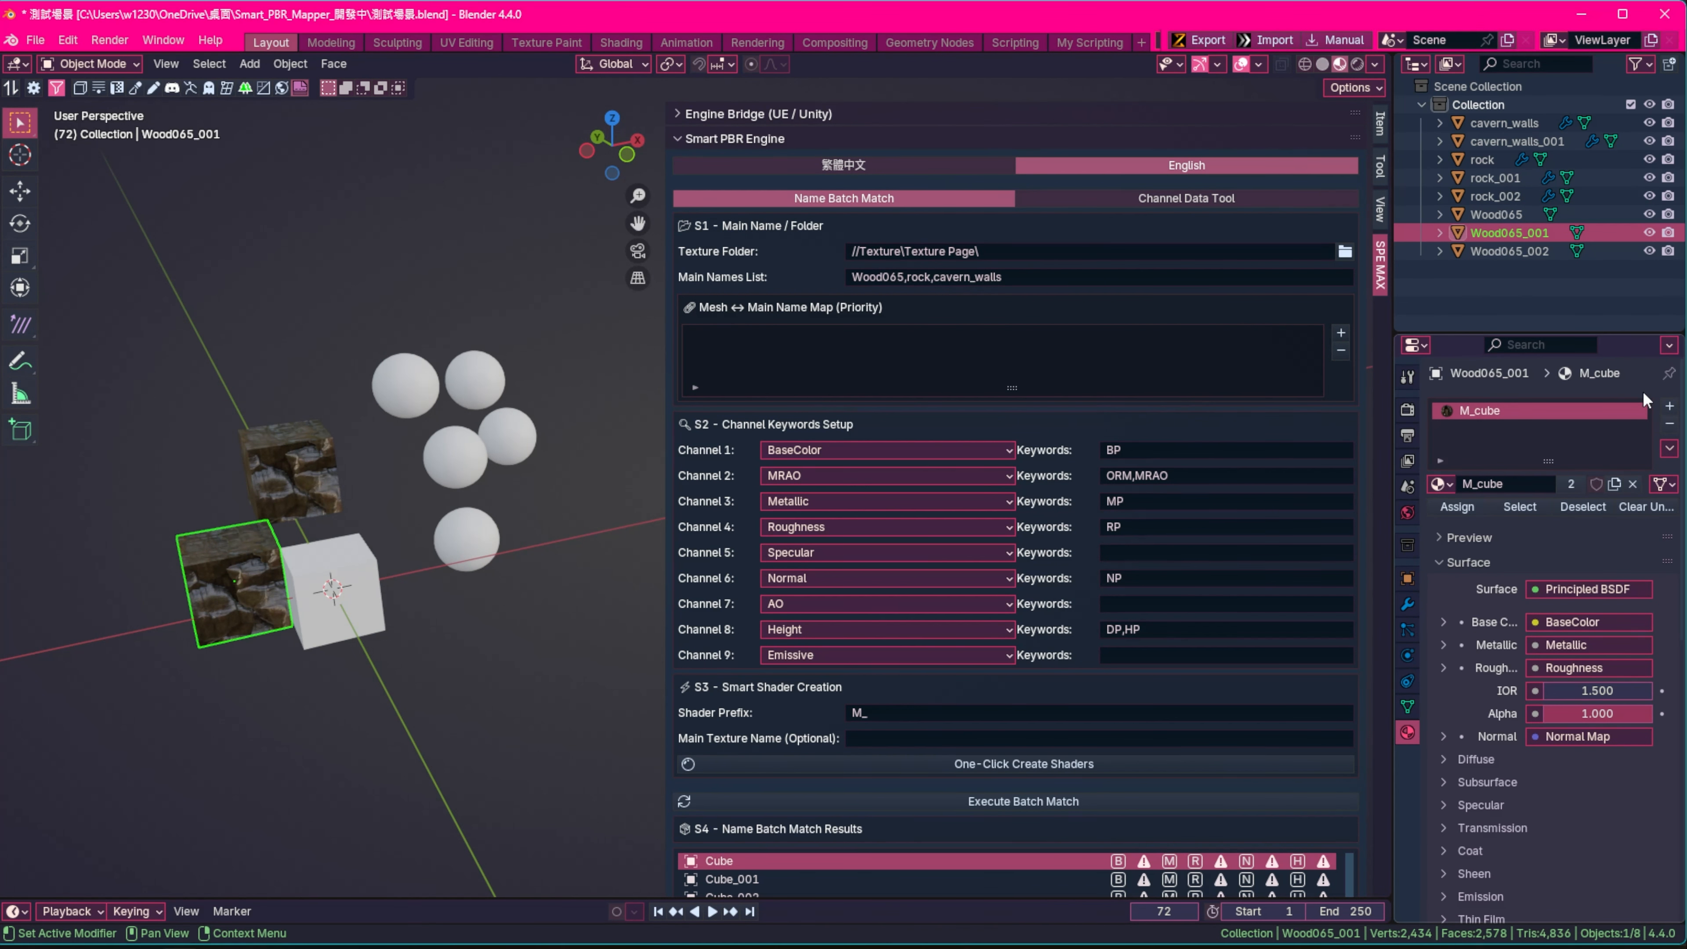
{"action": "left_click", "coordinate": [1669, 423]}
{"action": "left_click", "coordinate": [1515, 252]}
{"action": "left_click", "coordinate": [1669, 425]}
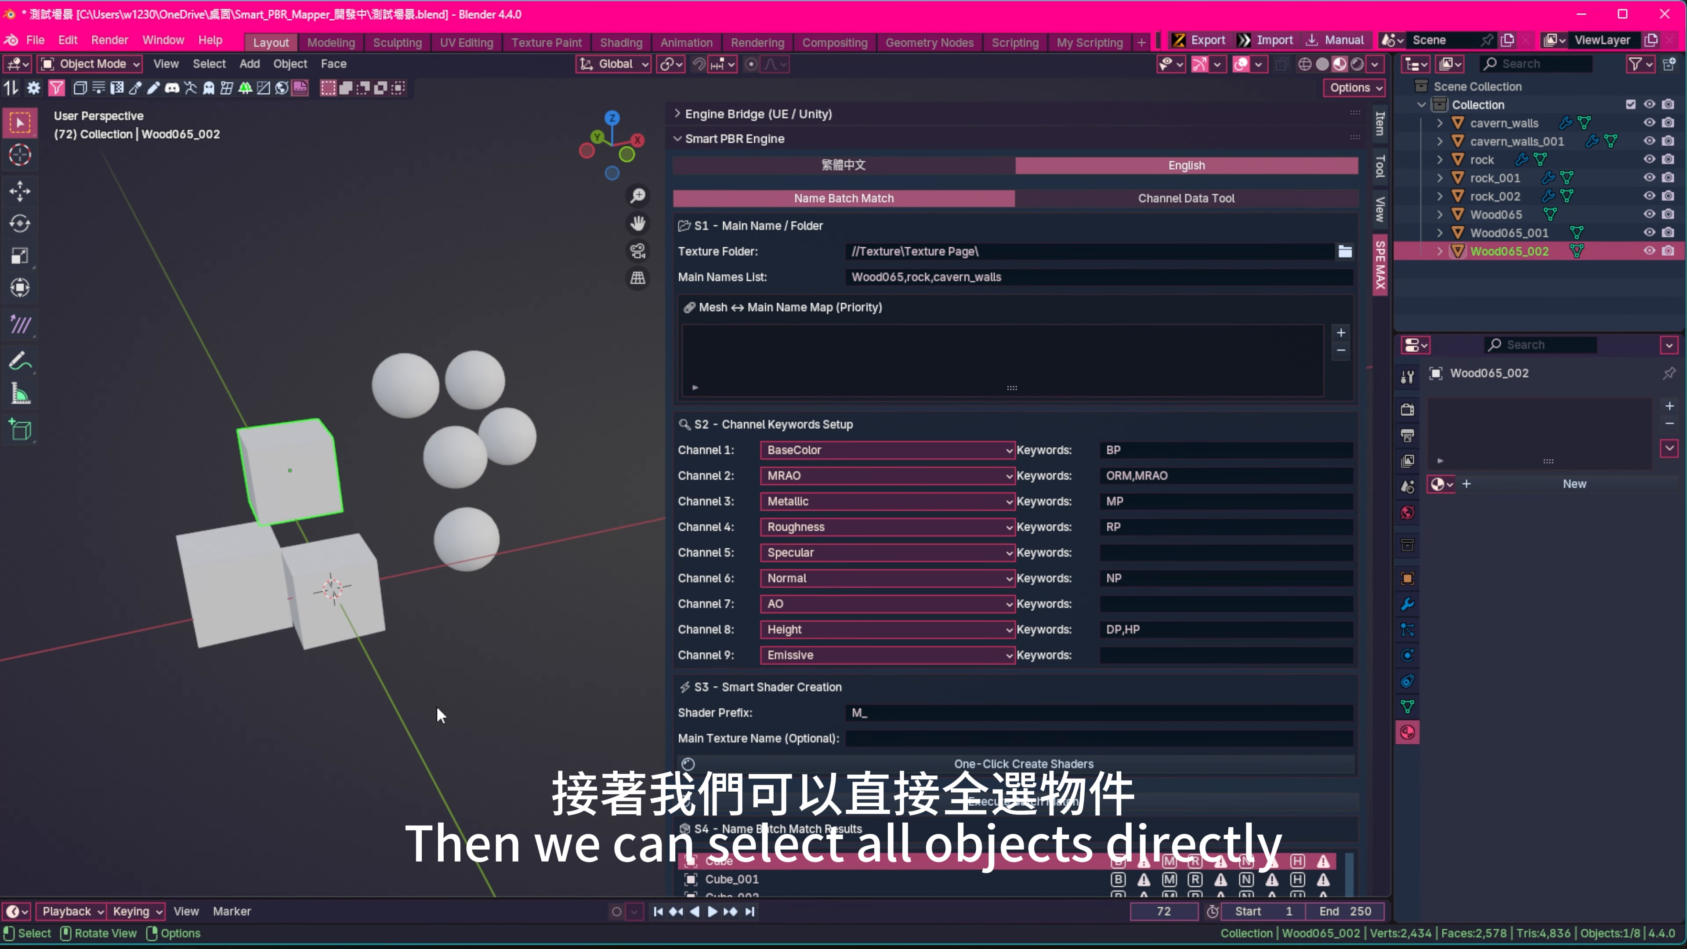
Select all the cubes and spheres and run One-Click Create Shaders on them with the prefix M_
{"action": "left_click", "coordinate": [132, 710]}
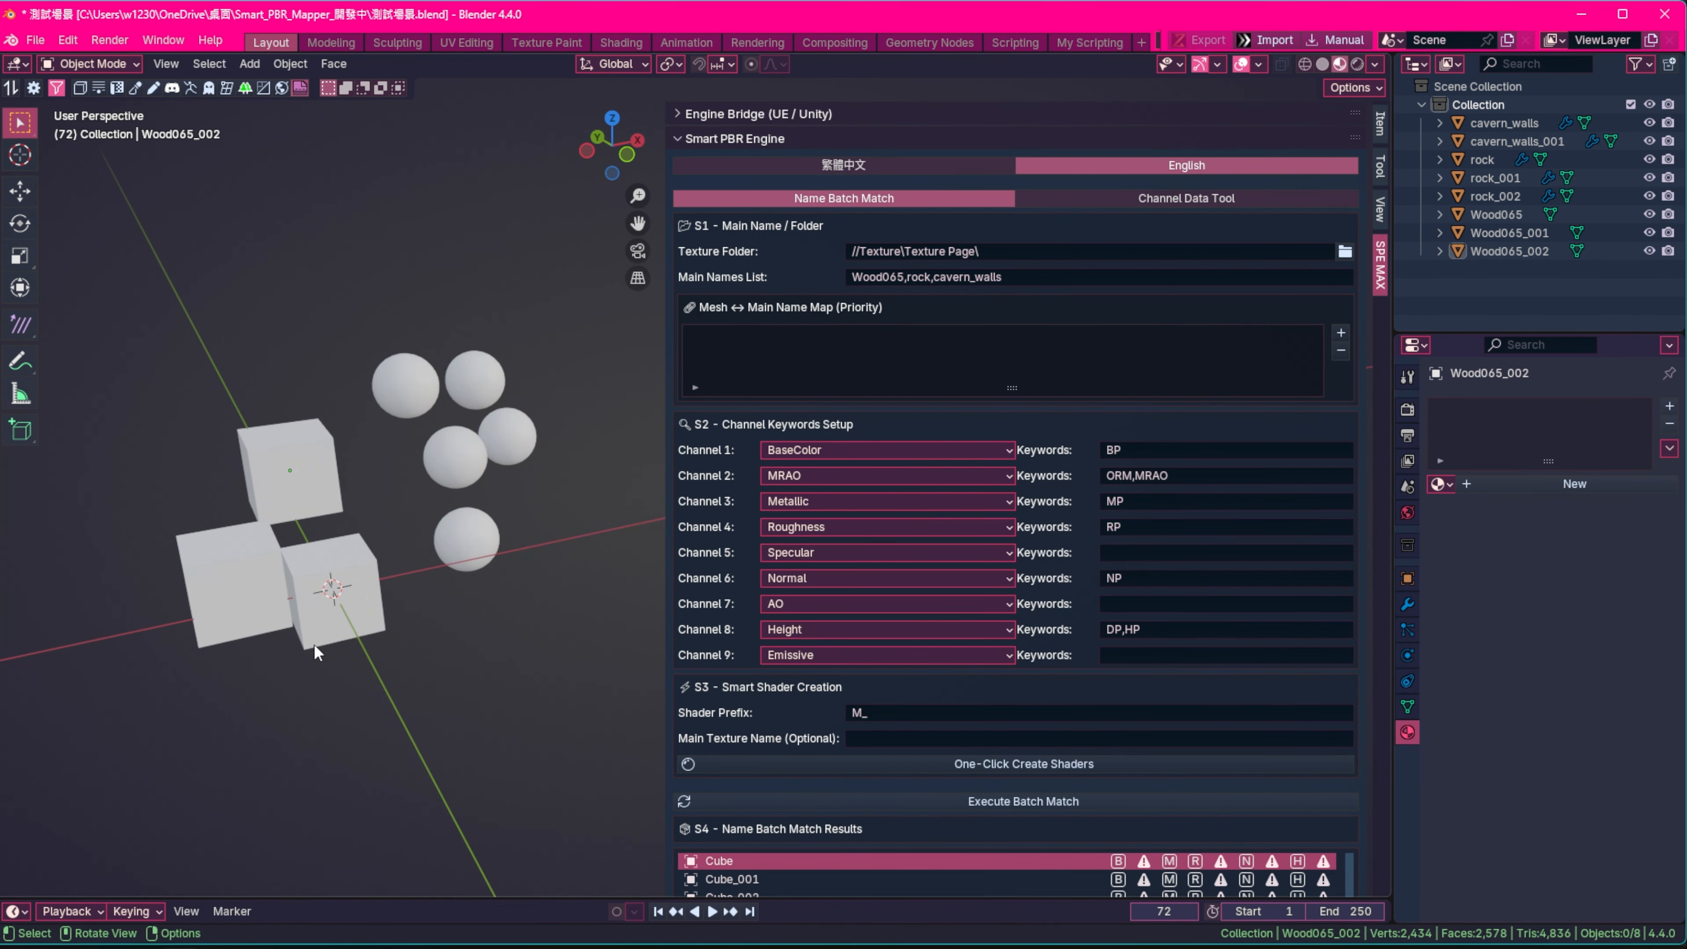
{"action": "left_click_drag", "start_coordinate": [110, 763], "coordinate": [593, 294]}
{"action": "scroll", "coordinate": [1095, 612], "scroll_direction": "down", "scroll_amount": 3}
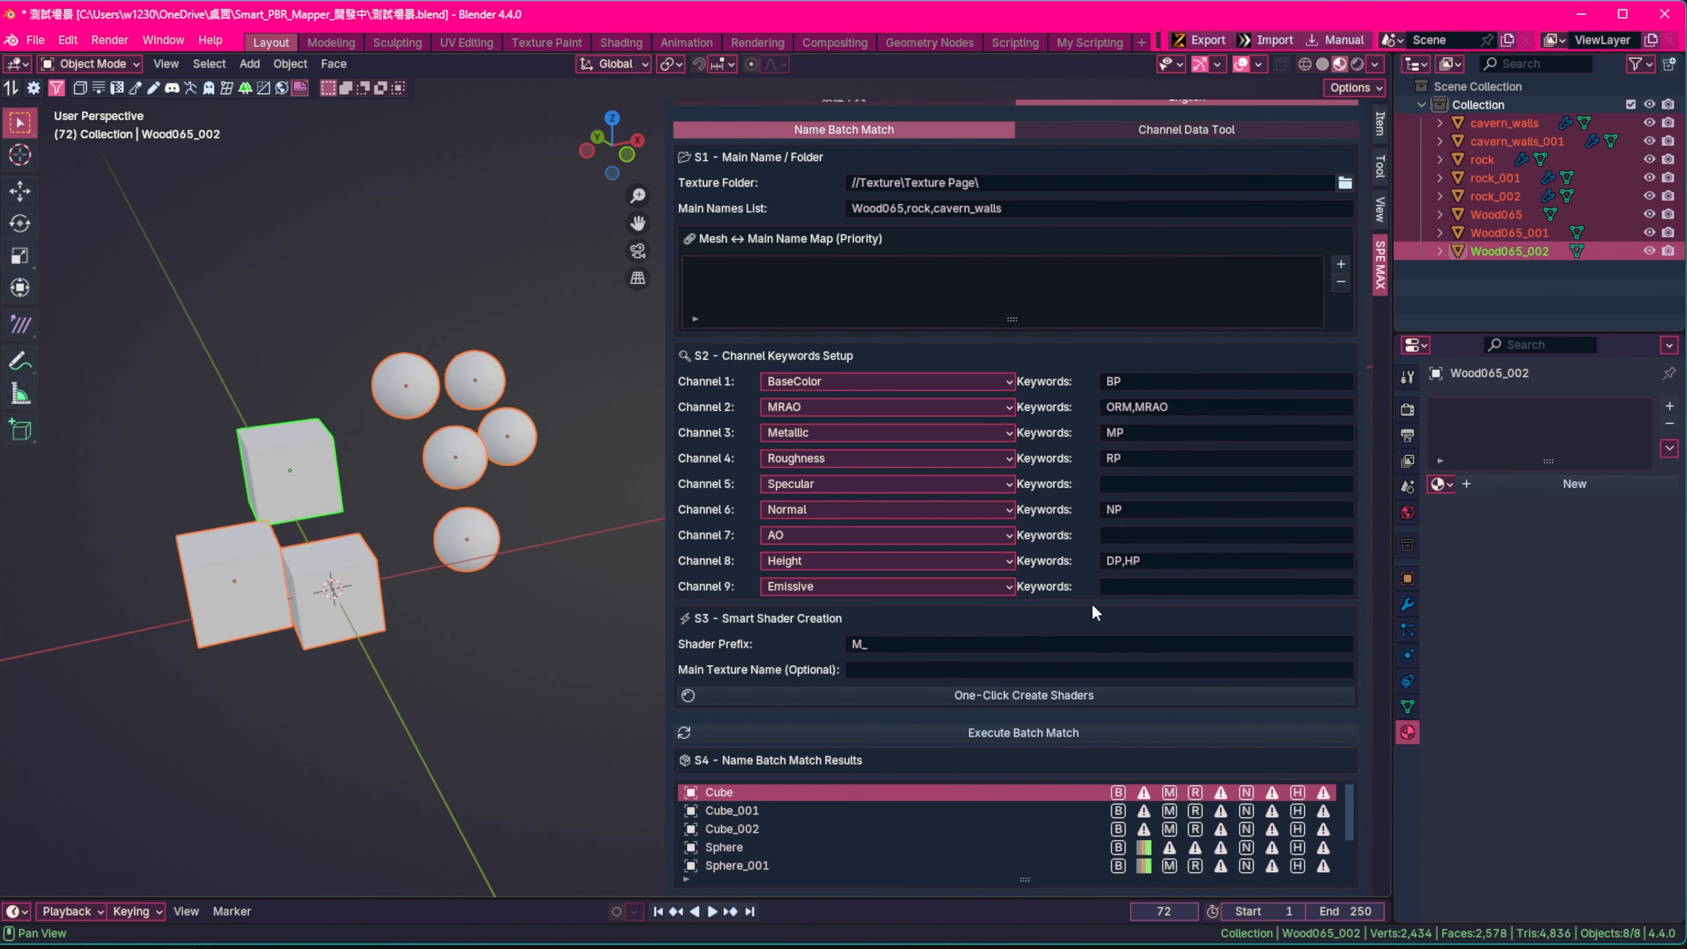
{"action": "scroll", "coordinate": [976, 722], "scroll_direction": "up", "scroll_amount": 3}
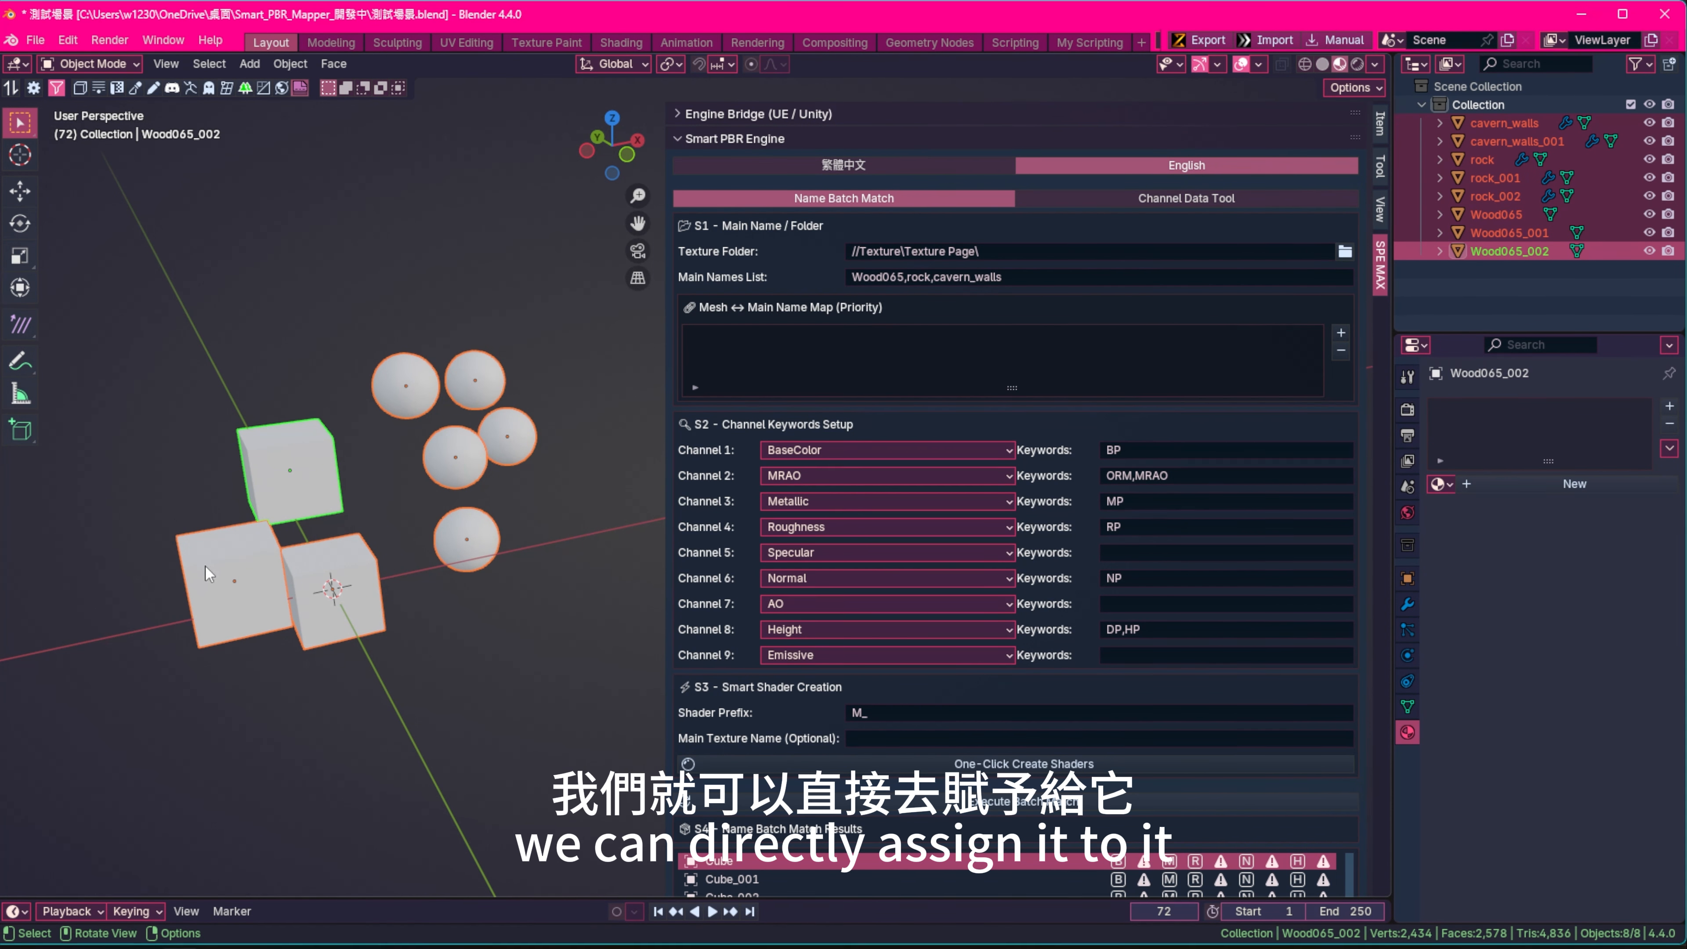
{"action": "scroll", "coordinate": [208, 573], "scroll_direction": "up", "scroll_amount": 5}
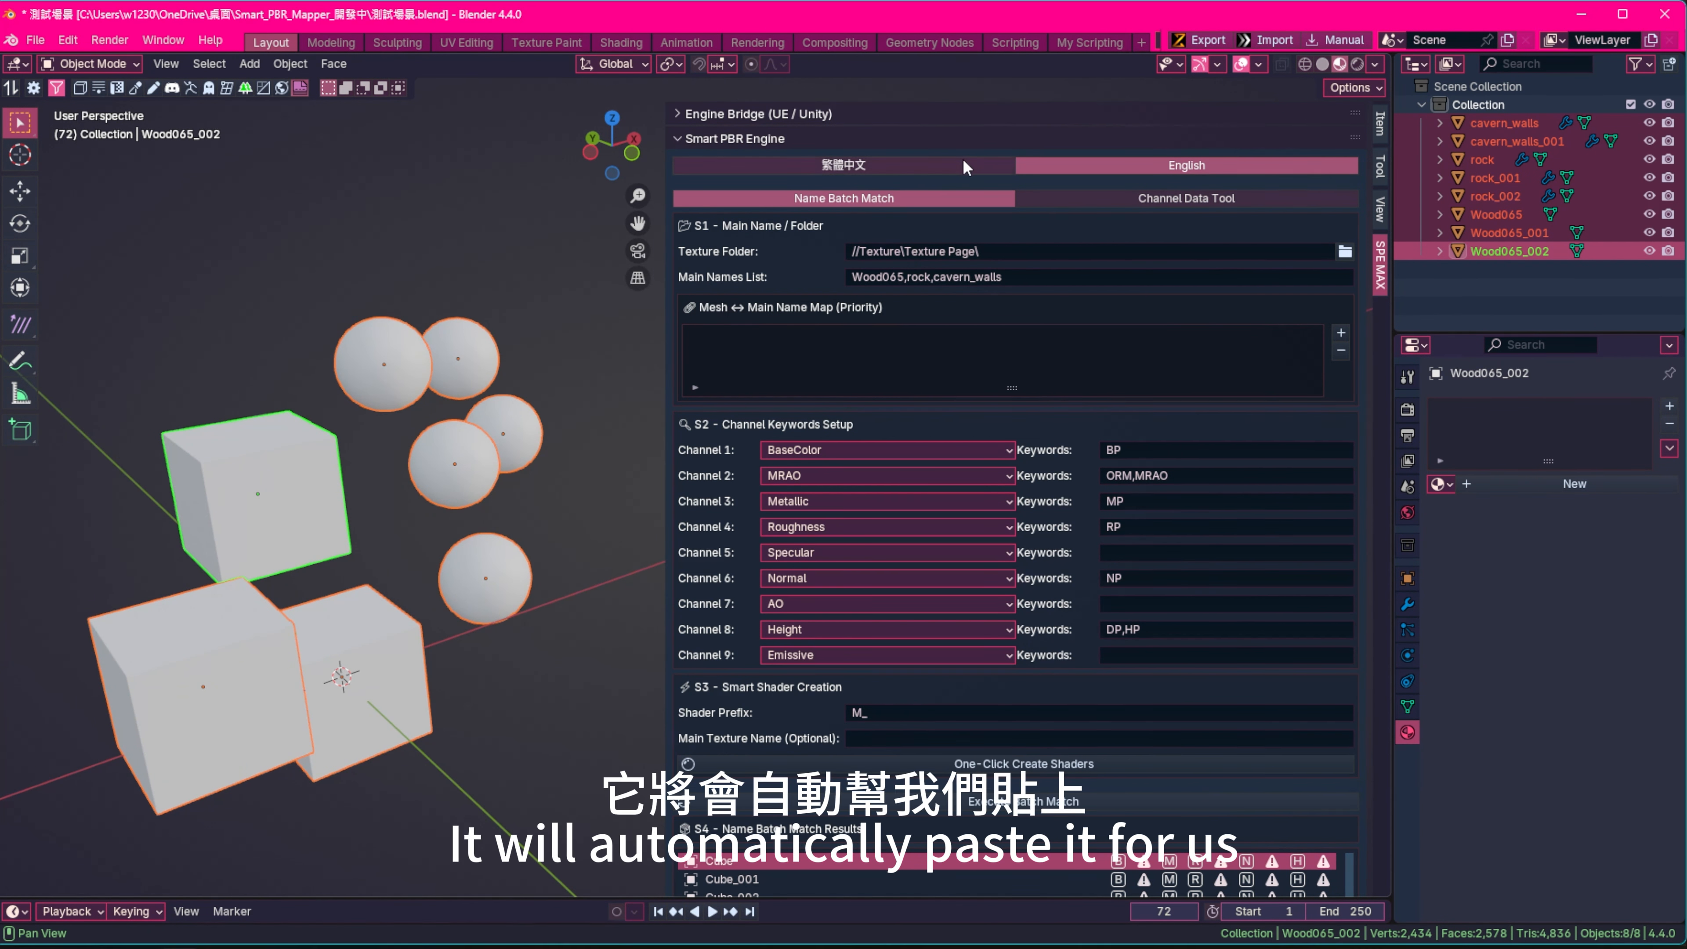
{"action": "left_click", "coordinate": [1024, 764]}
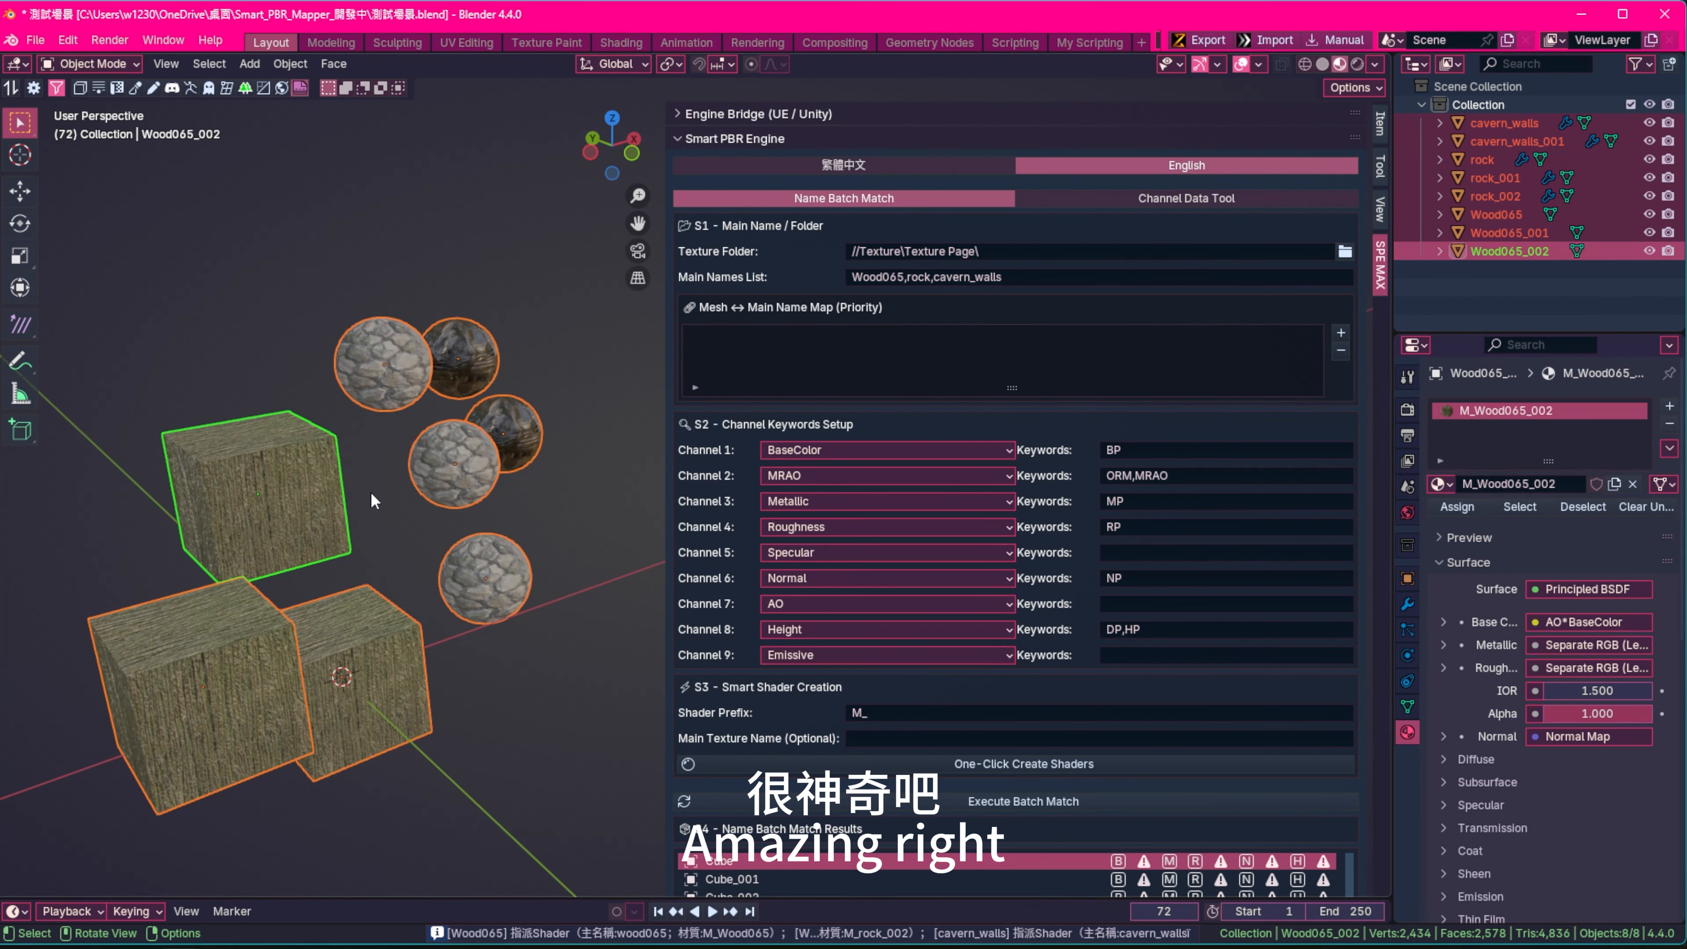
Inspect the Wood065_002 cube's material up close and compare the object's name with the Wood065 entry in the Main Names List
{"action": "middle_click_drag", "start_coordinate": [377, 497], "coordinate": [482, 560]}
{"action": "left_click", "coordinate": [599, 214]}
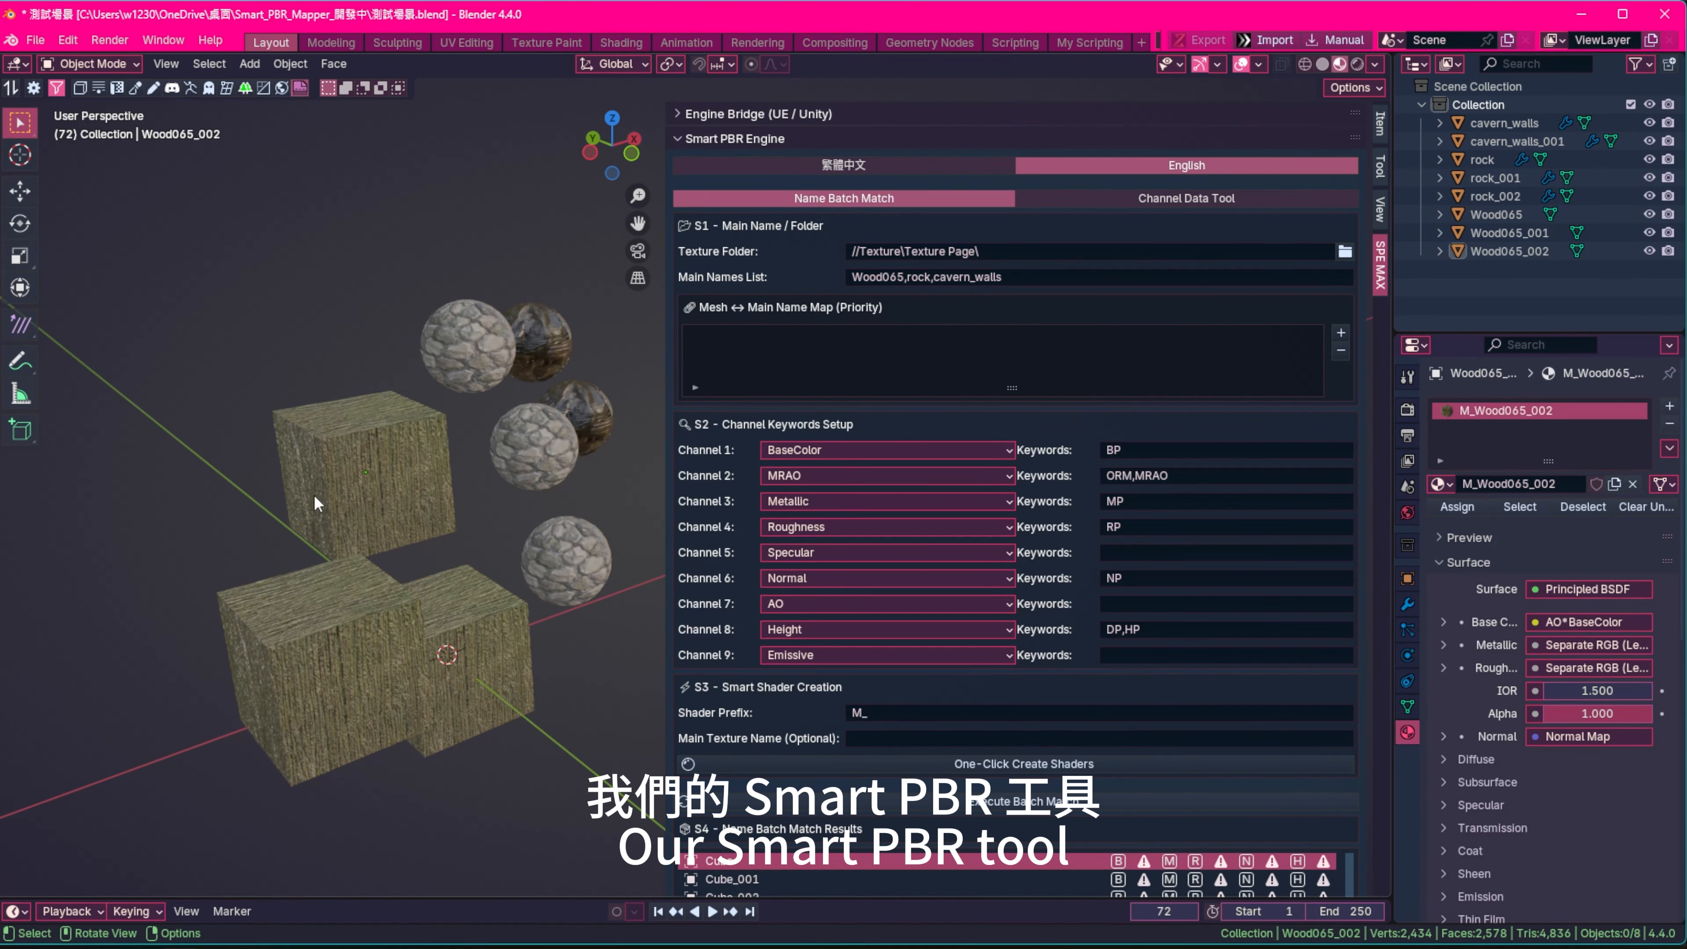
{"action": "left_click", "coordinate": [352, 474]}
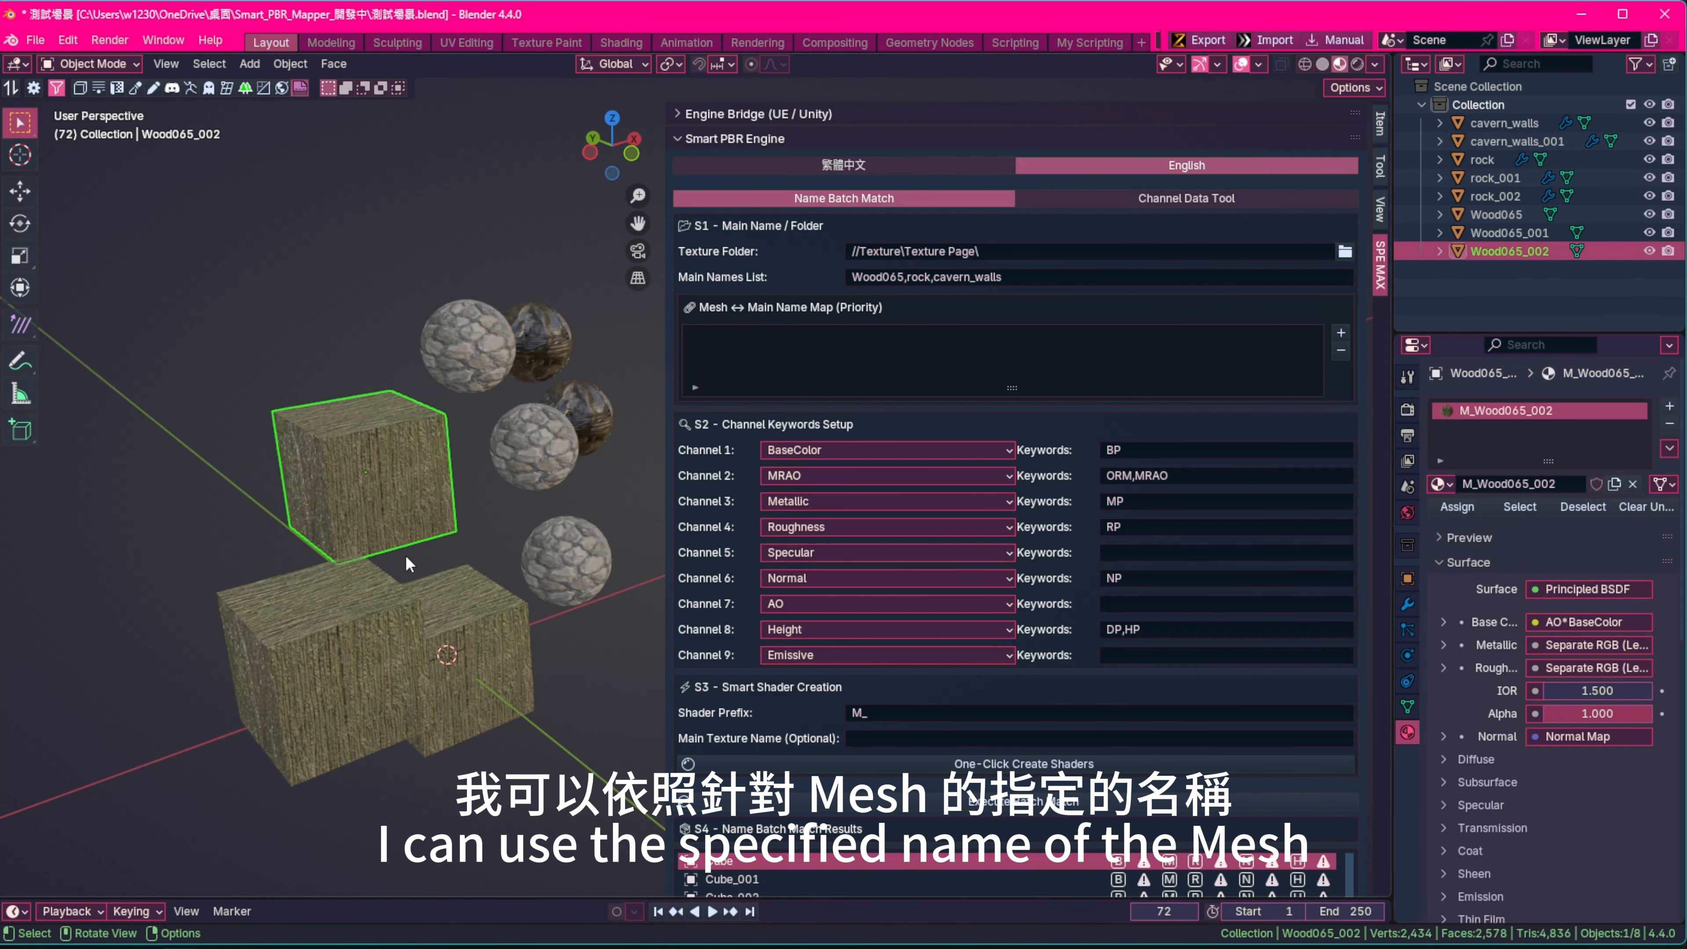
{"action": "key", "text": "KP_Decimal"}
{"action": "scroll", "coordinate": [421, 548], "scroll_direction": "down", "scroll_amount": 4}
{"action": "middle_click_drag", "start_coordinate": [422, 555], "coordinate": [138, 573], "text": "shift"}
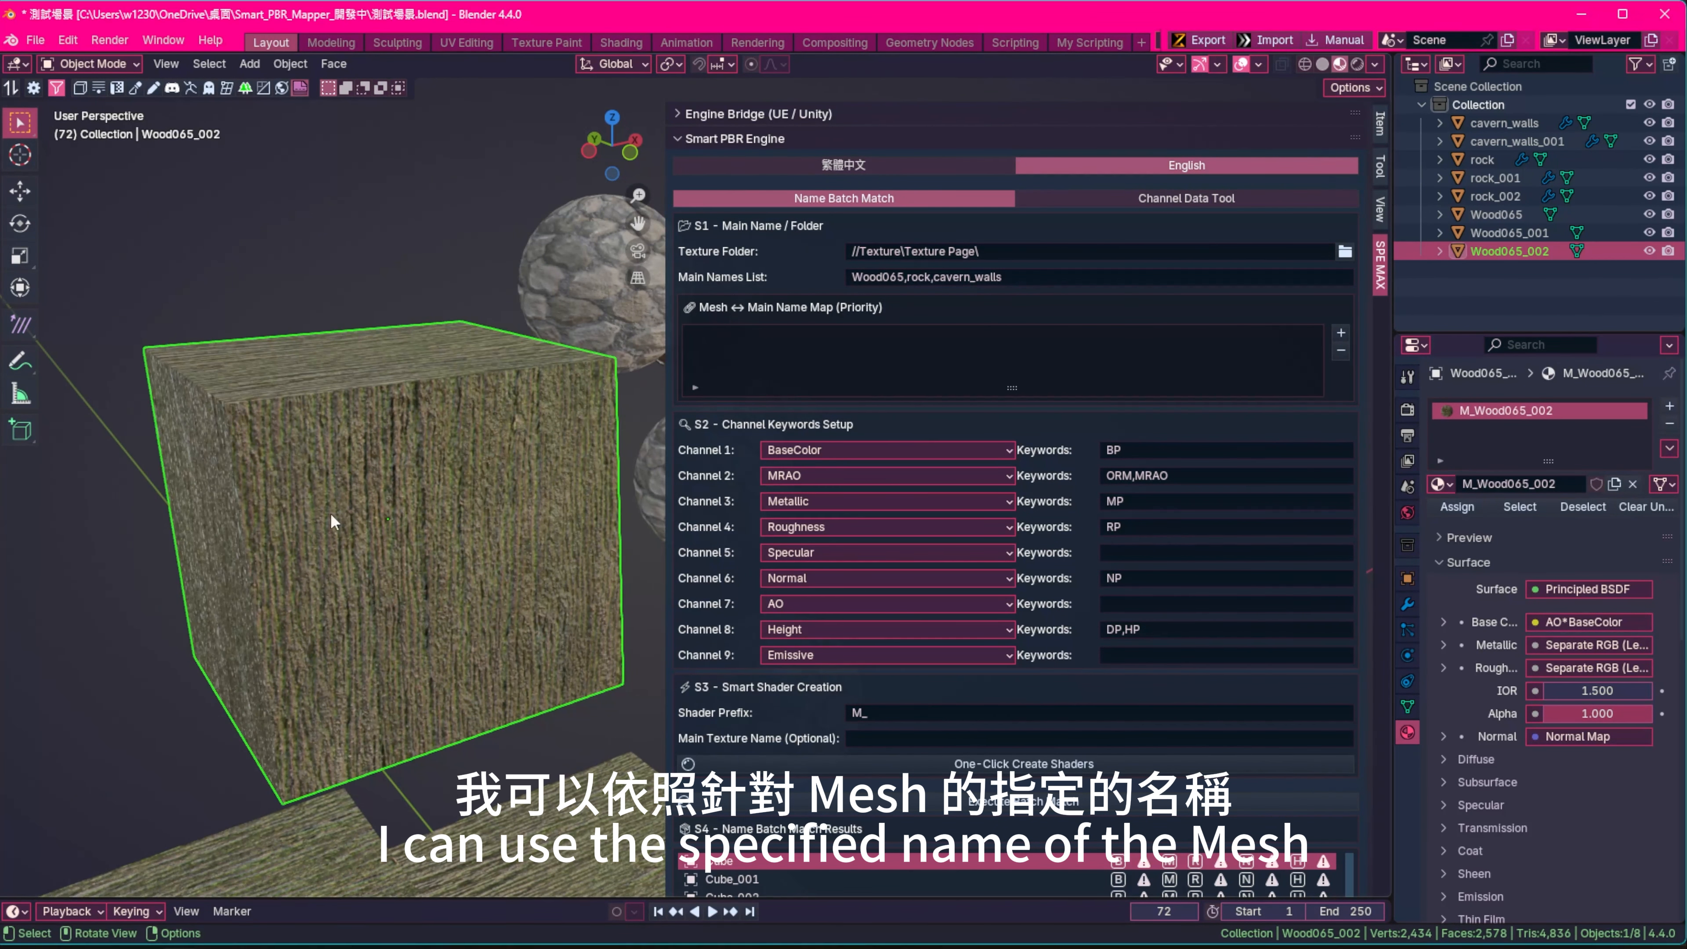
{"action": "double_click", "coordinate": [1498, 253]}
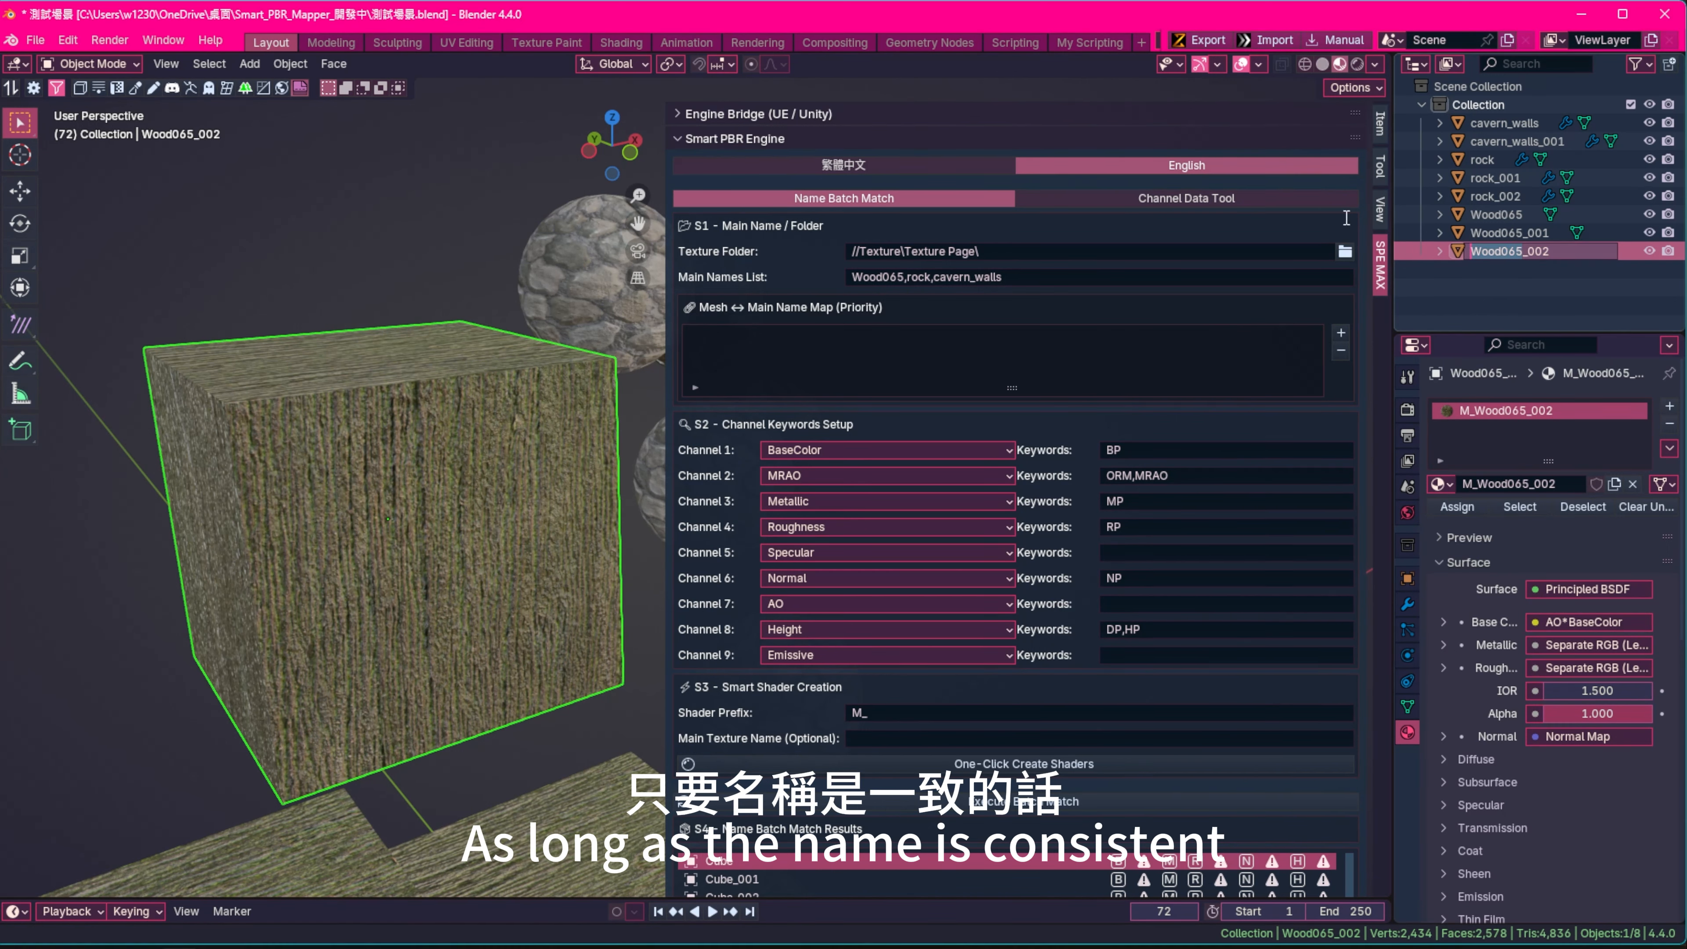
{"action": "left_click", "coordinate": [875, 281]}
{"action": "left_click", "coordinate": [874, 281]}
{"action": "left_click", "coordinate": [900, 277]}
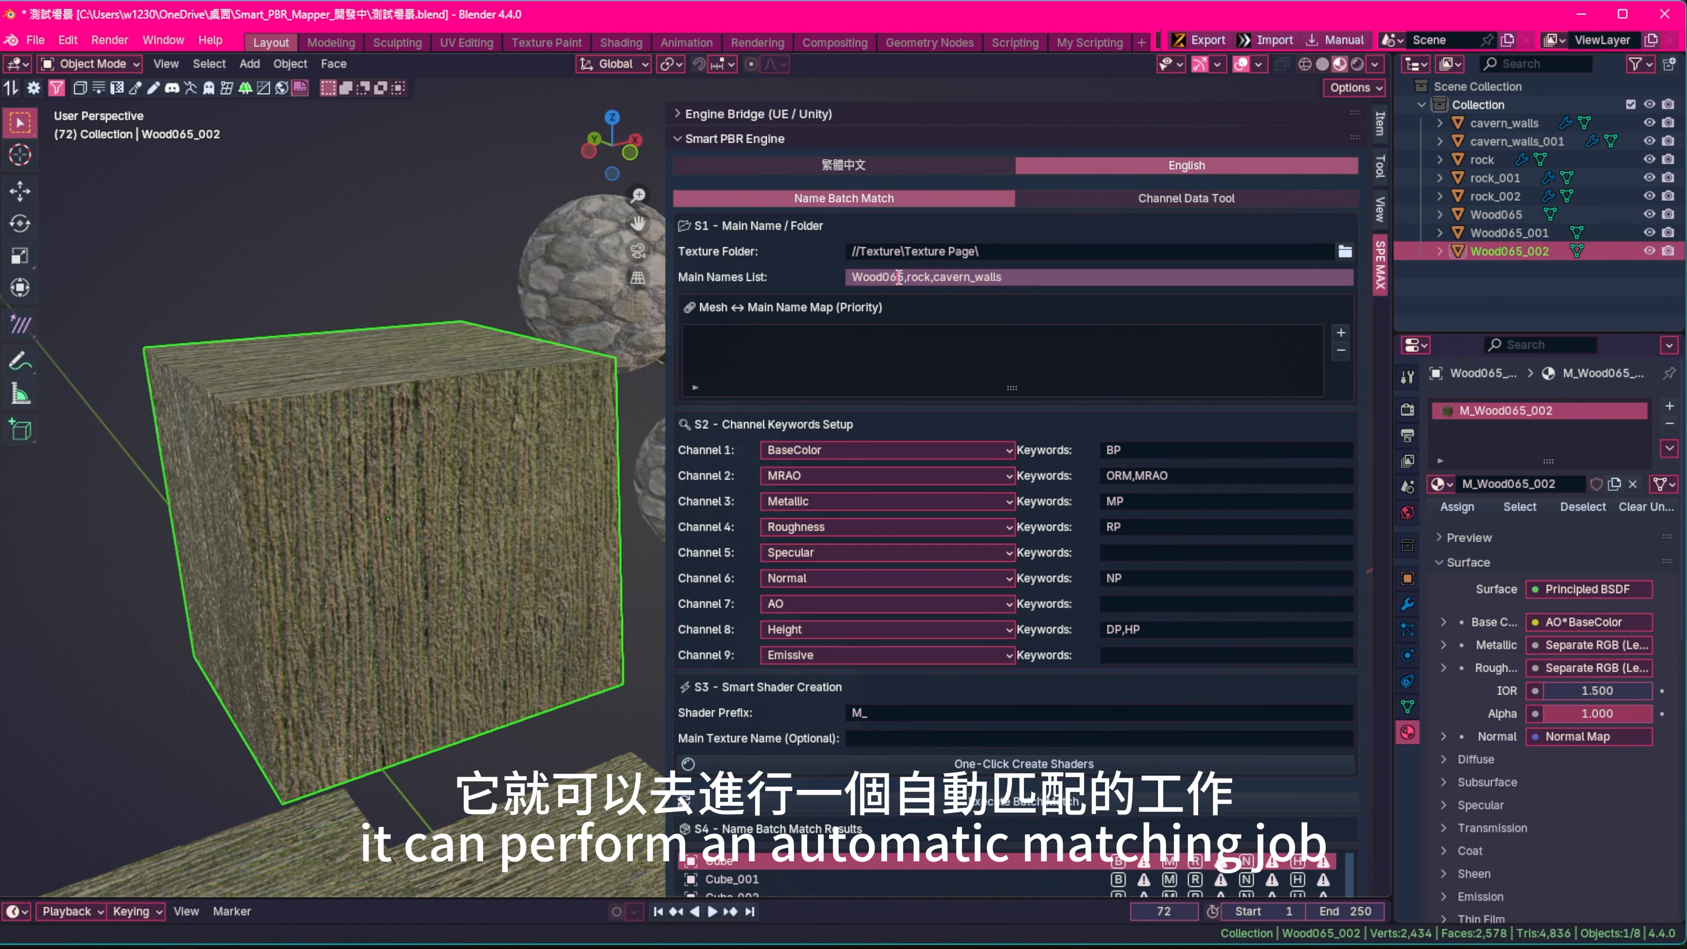
{"action": "left_click_drag", "start_coordinate": [905, 277], "coordinate": [825, 277]}
{"action": "left_click", "coordinate": [1492, 299]}
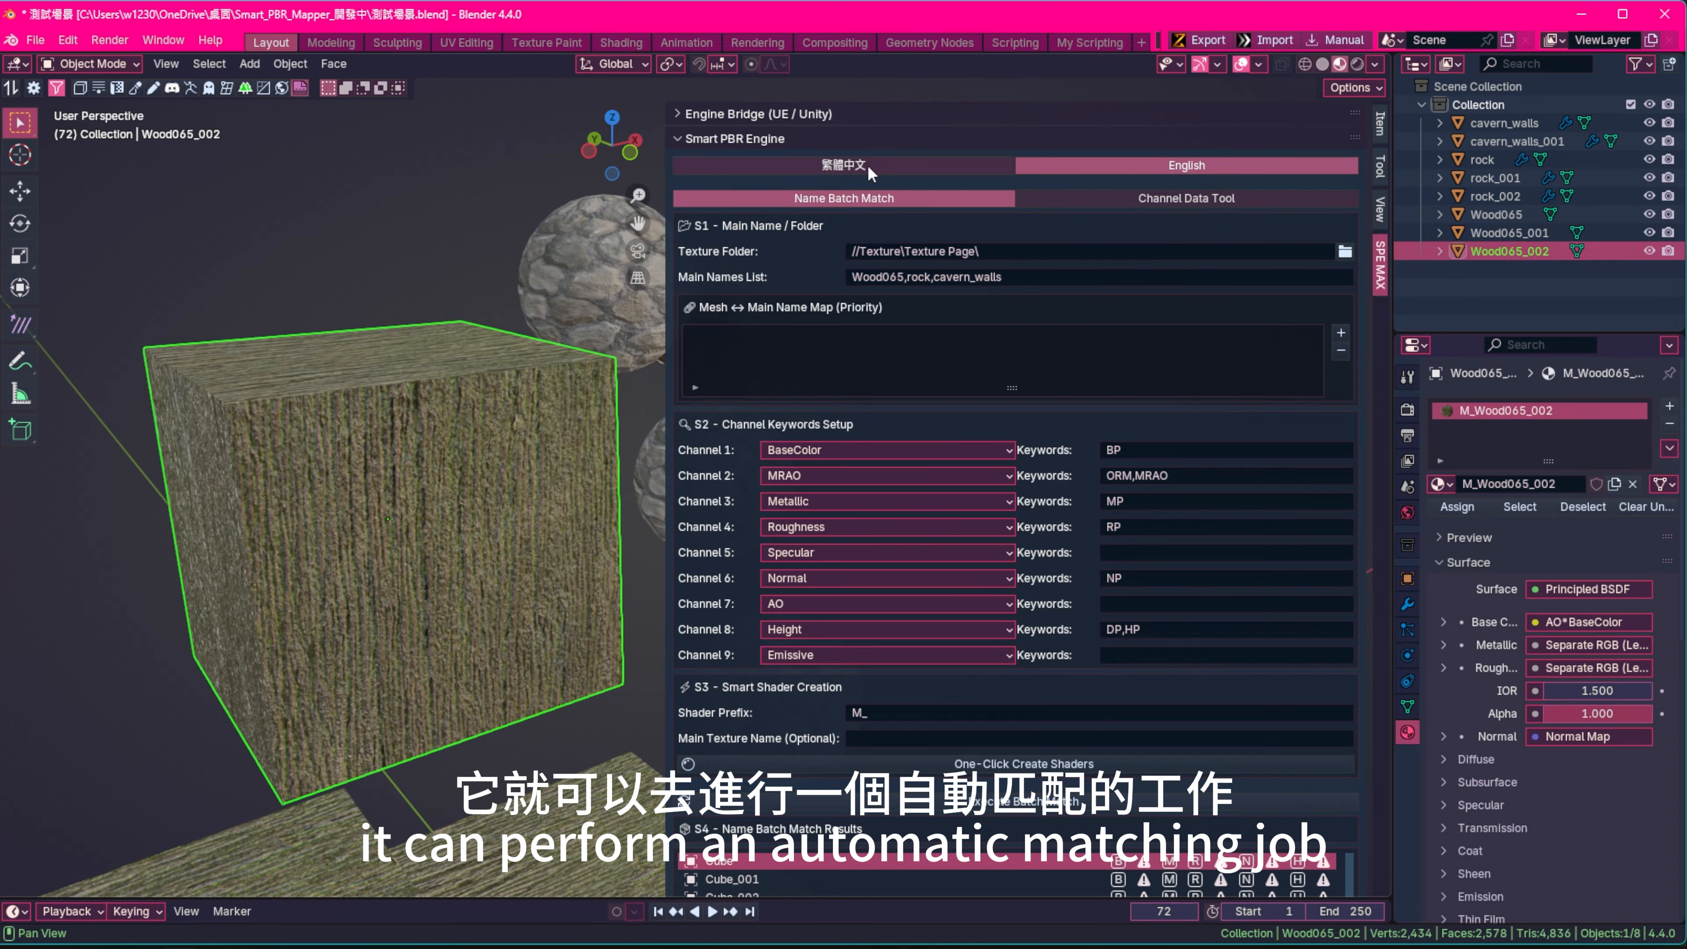
Clear the selection and examine the generated materials on the rock and cavern_walls spheres and on the cubes
{"action": "key", "text": "alt+a"}
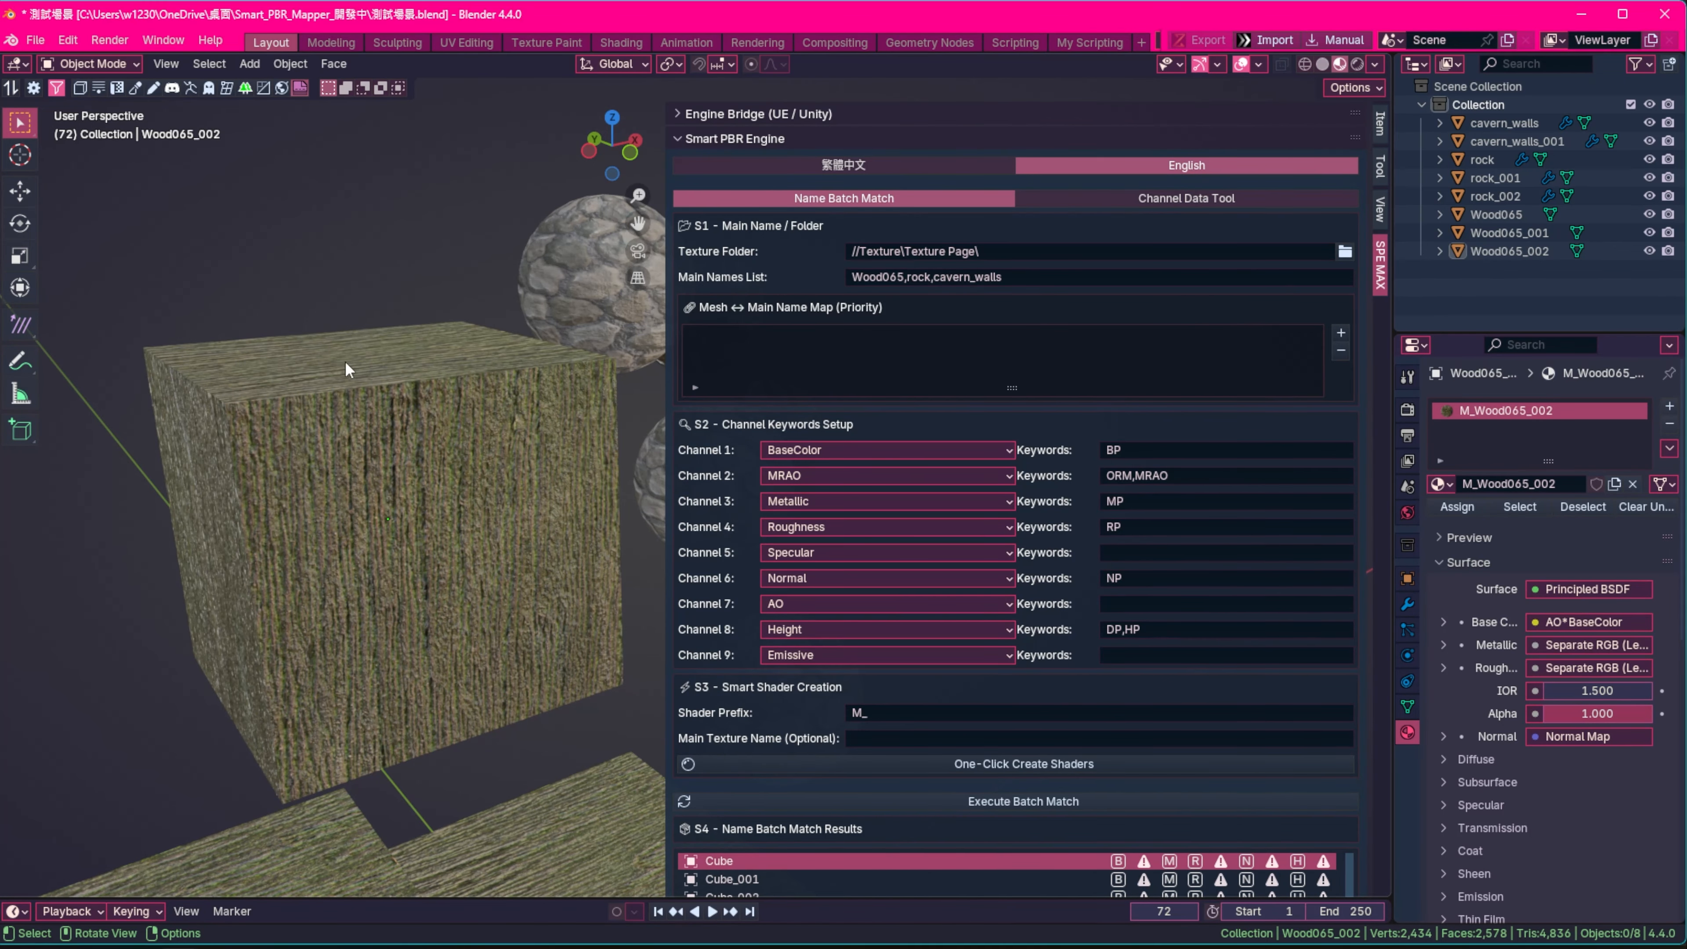
{"action": "middle_click_drag", "start_coordinate": [512, 432], "coordinate": [6, 618], "text": "shift"}
{"action": "middle_click_drag", "start_coordinate": [532, 584], "coordinate": [100, 652], "text": "shift"}
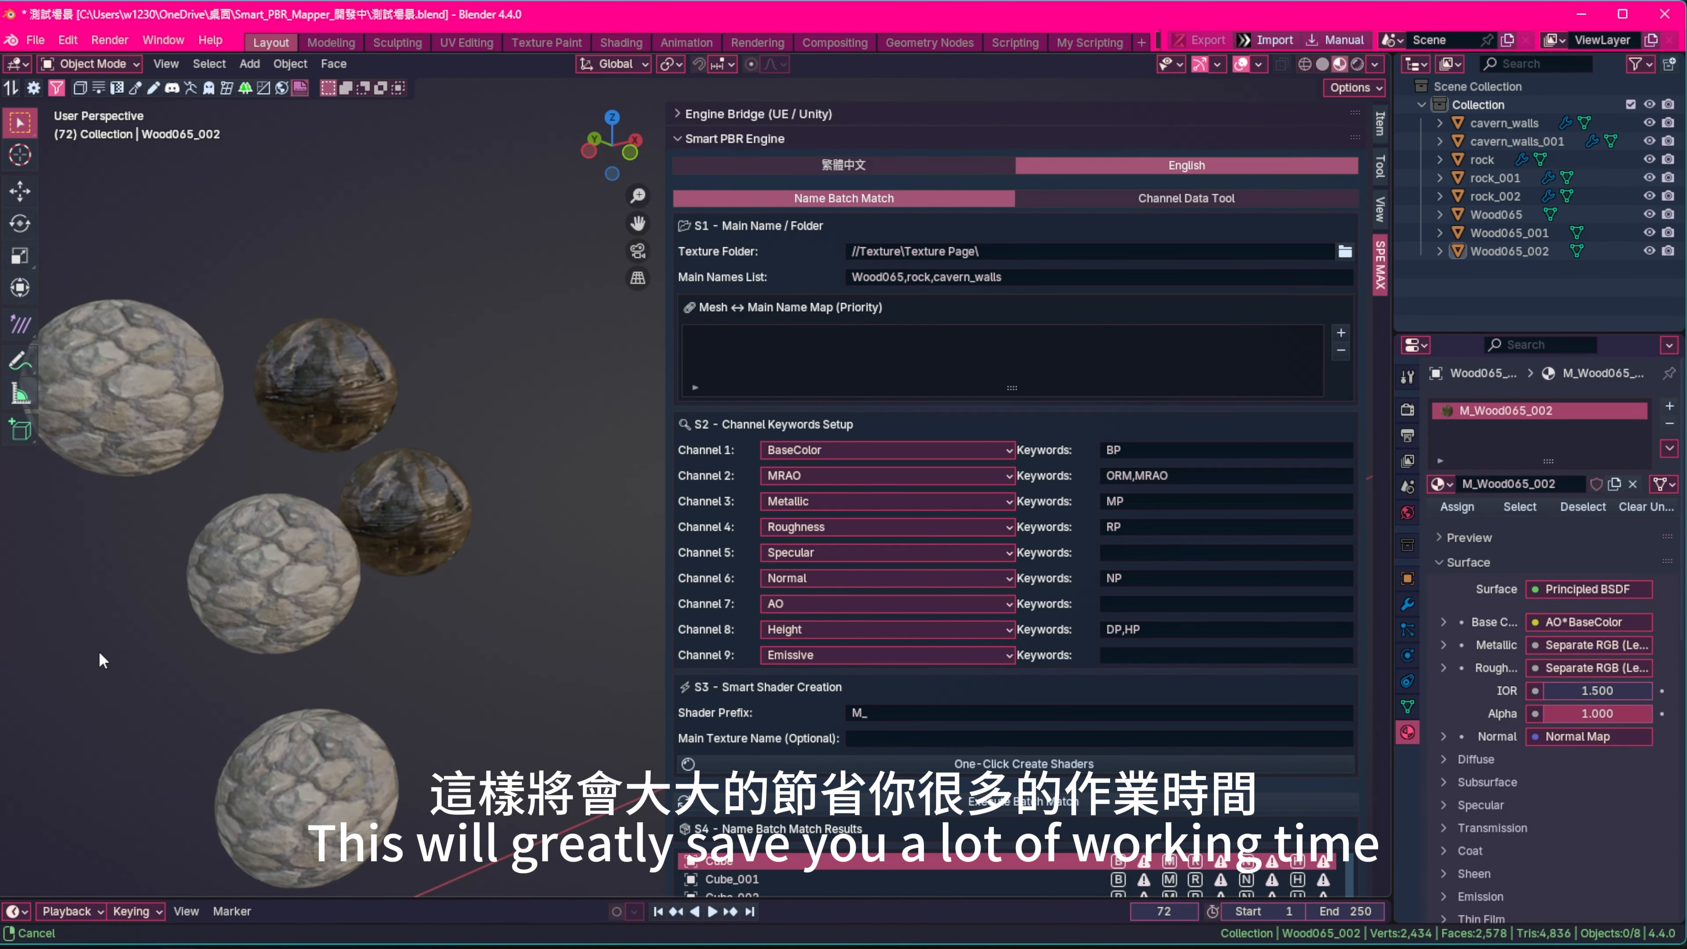
{"action": "middle_click_drag", "start_coordinate": [372, 632], "coordinate": [27, 618]}
{"action": "middle_click_drag", "start_coordinate": [488, 590], "coordinate": [225, 569], "text": "shift"}
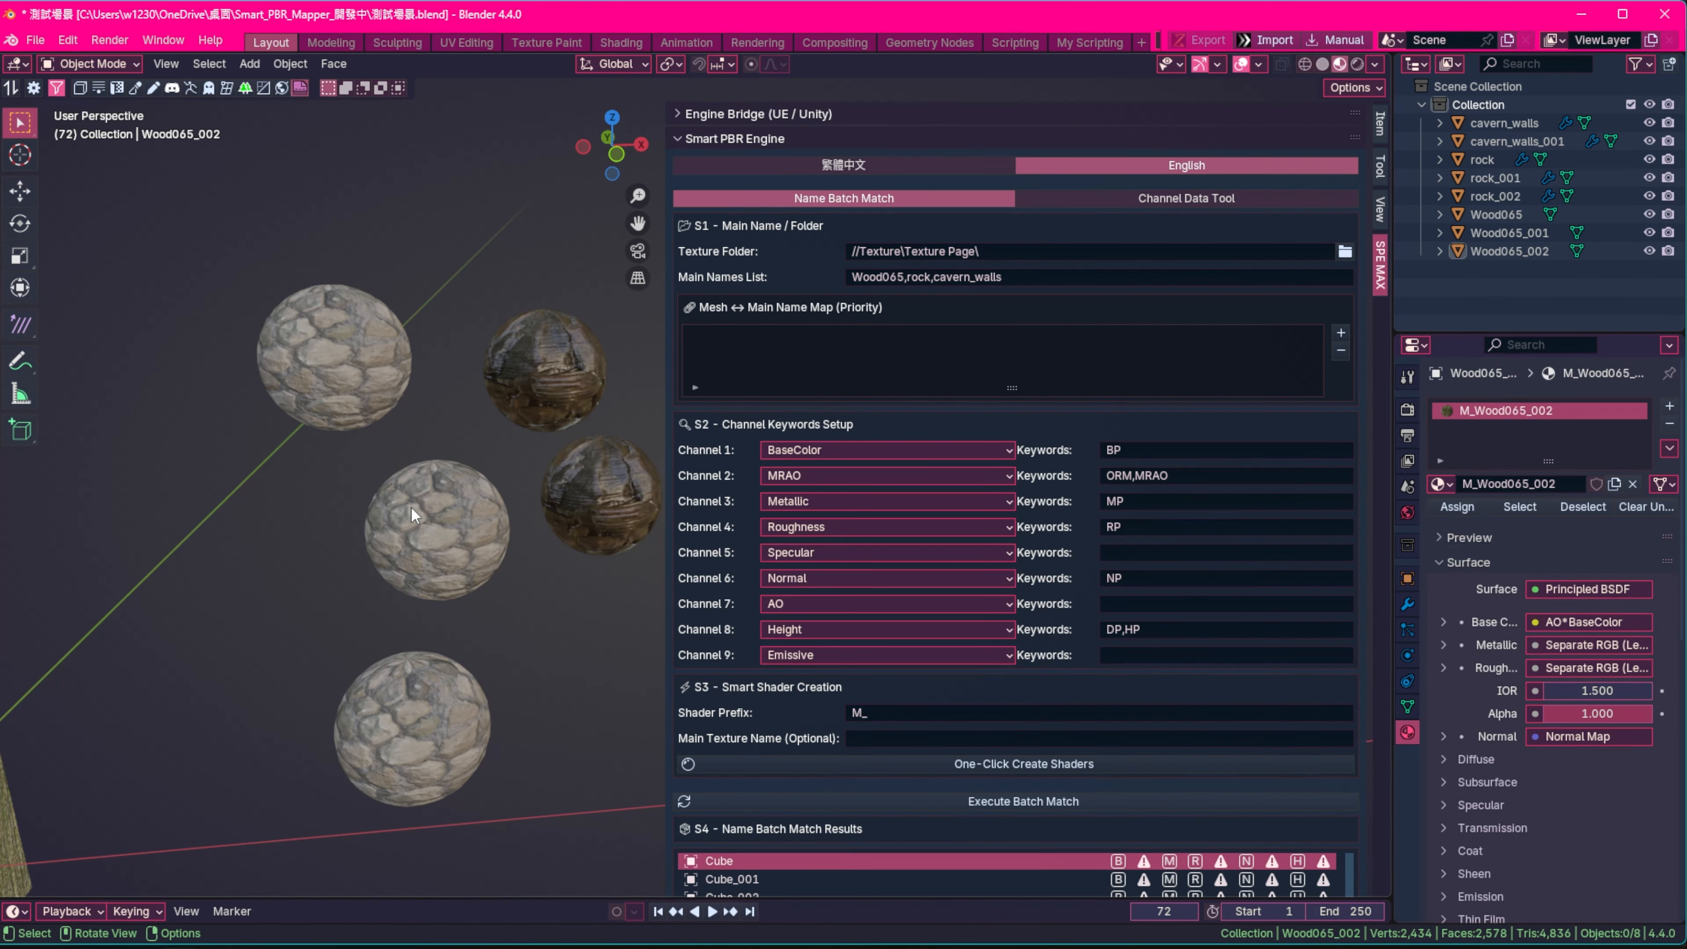
{"action": "middle_click_drag", "start_coordinate": [412, 508], "coordinate": [509, 678]}
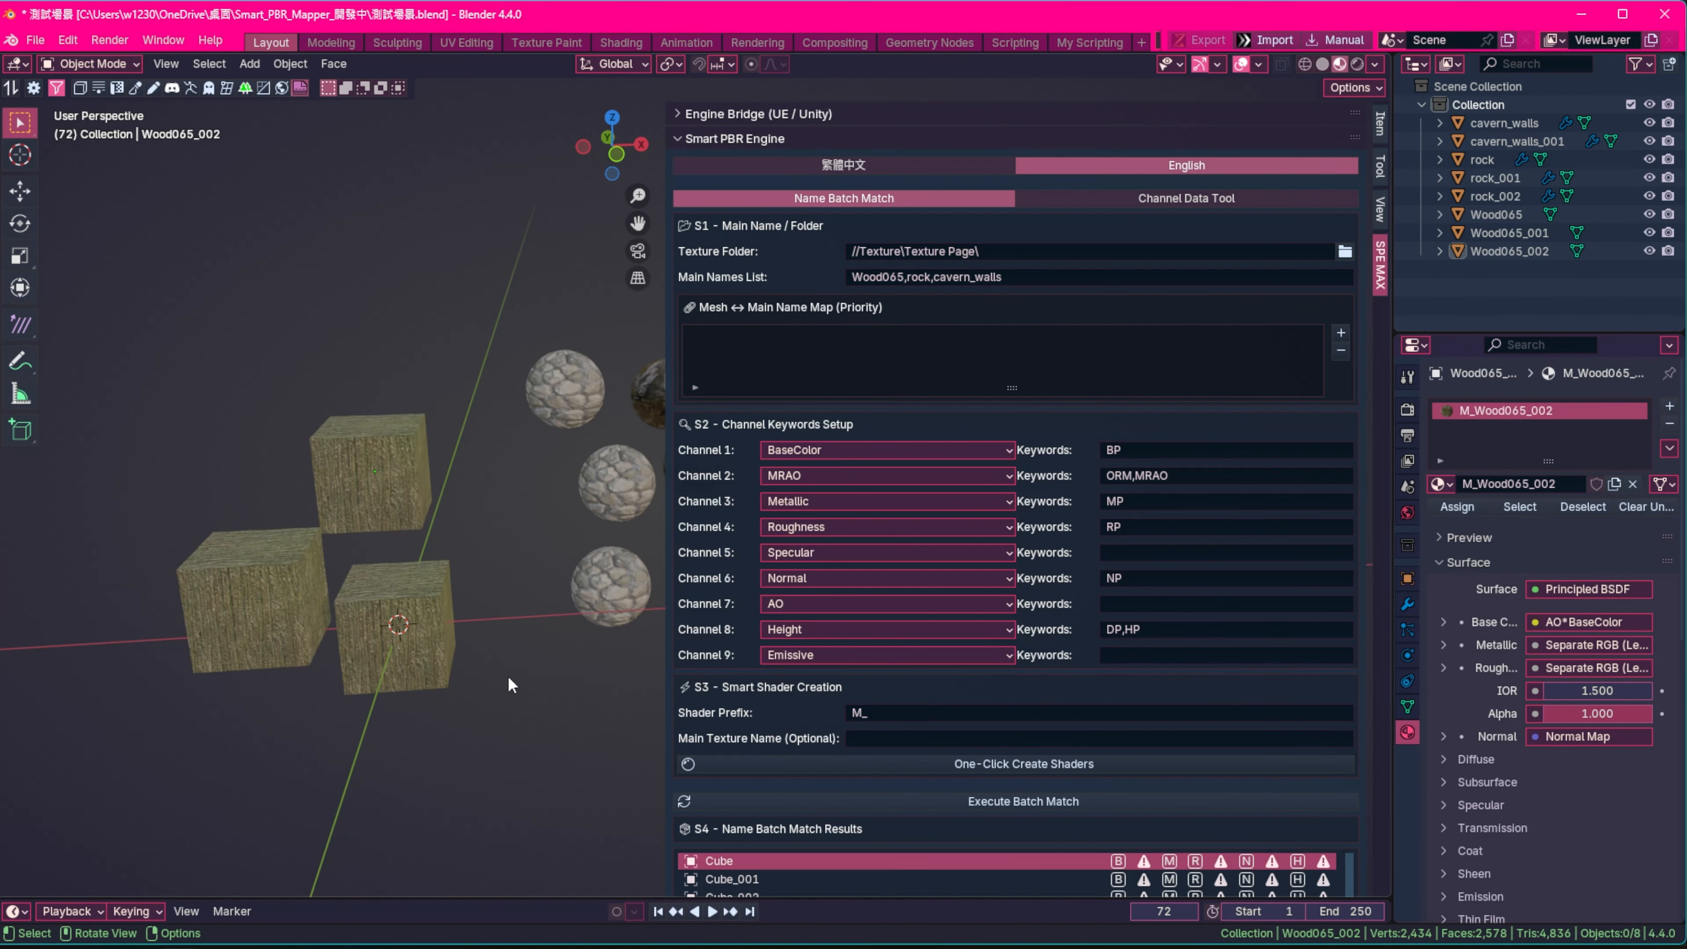